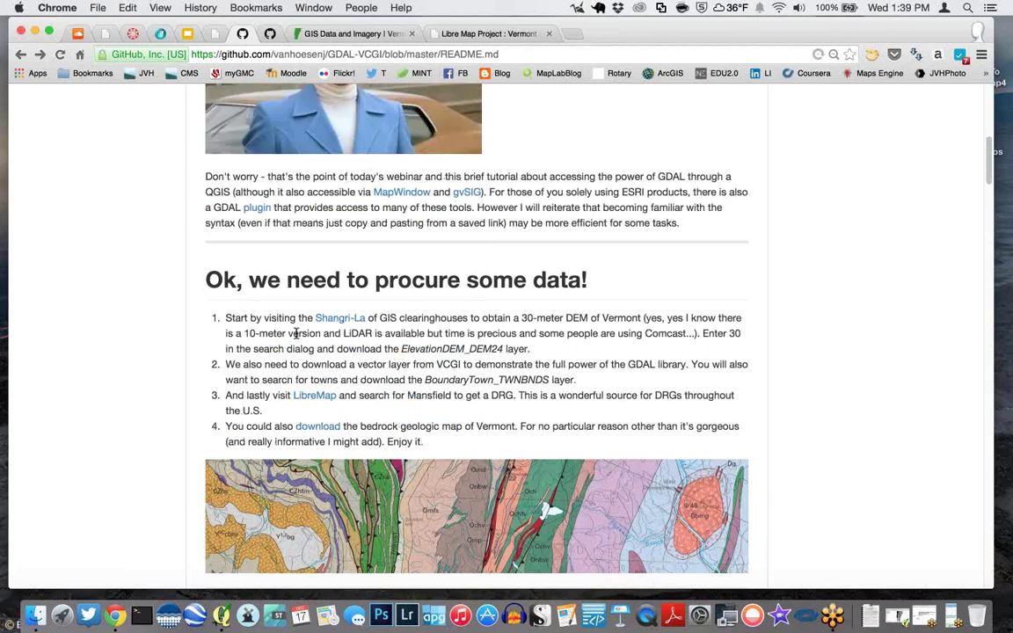
Read the tutorial's data download instructions and open the list of GDAL utilities
scroll(296, 334, "down", 1)
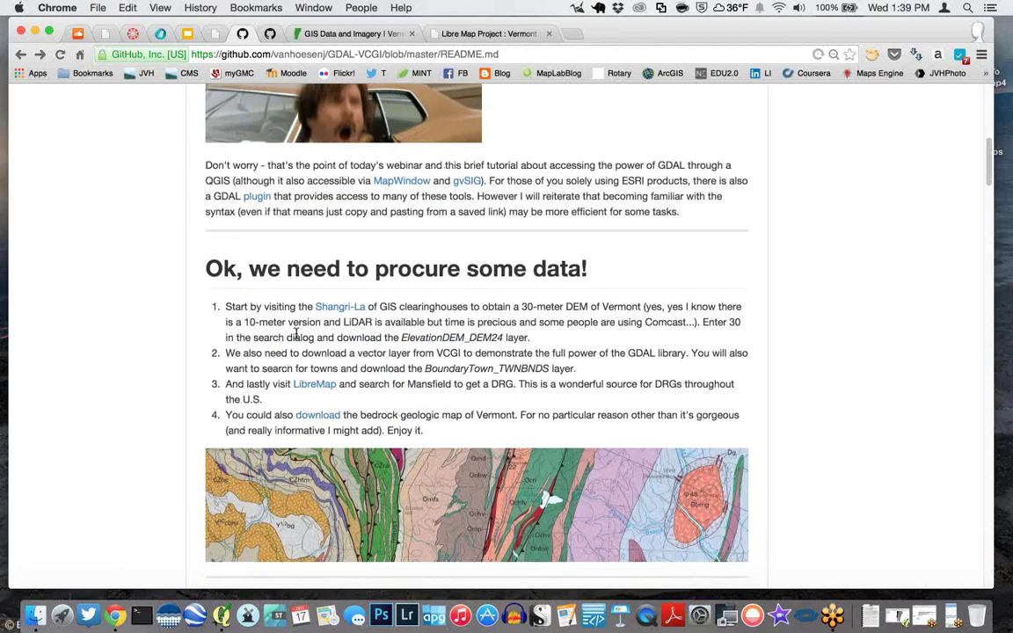
scroll(296, 337, "down", 5)
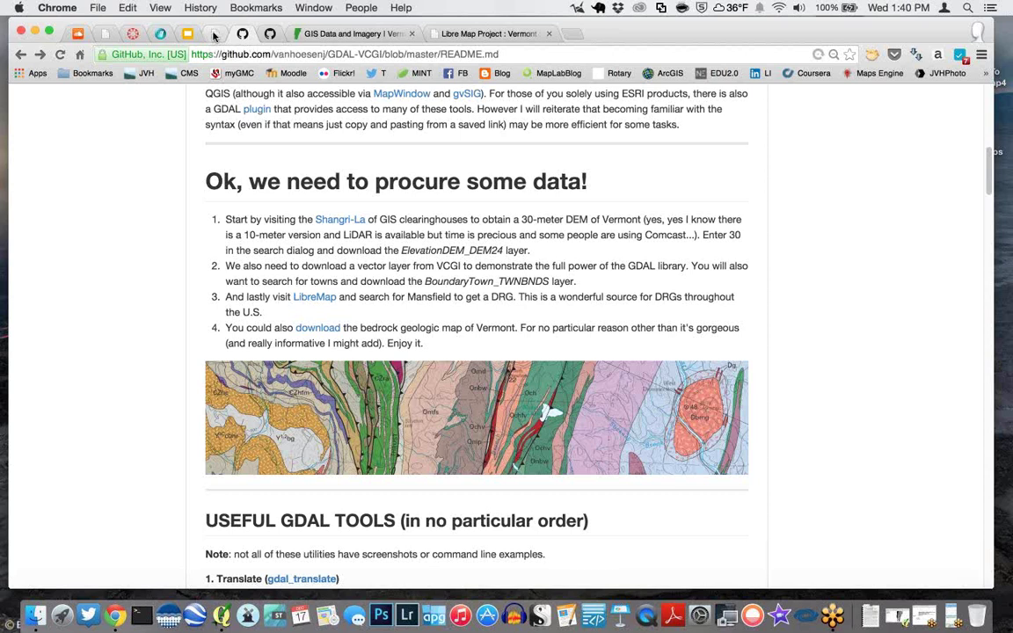
left_click(214, 36)
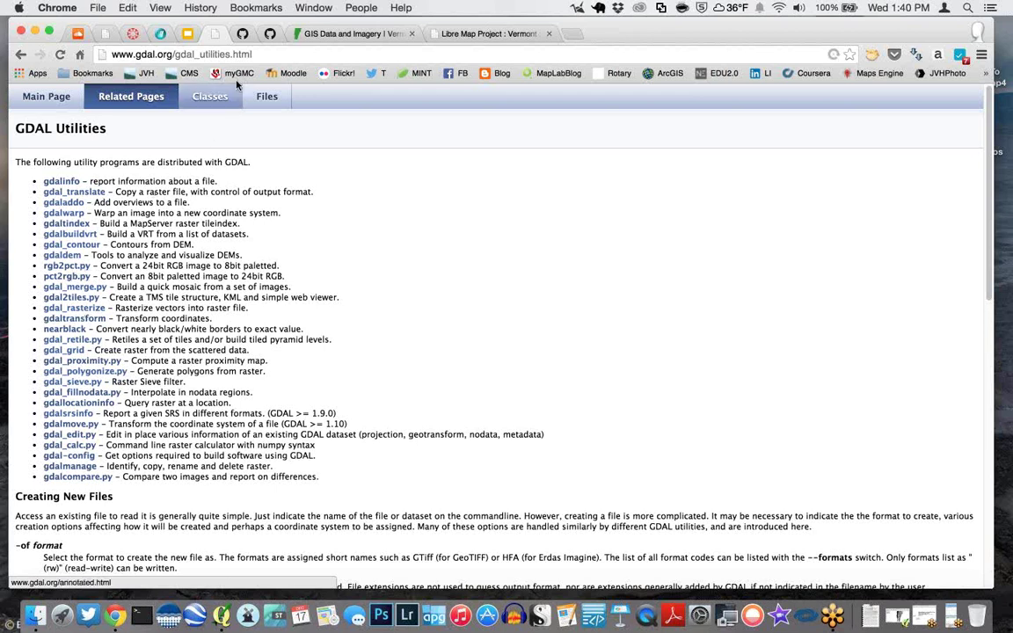
Open the gdal-cheat-sheet repository and review its vector and raster command examples
left_click(243, 34)
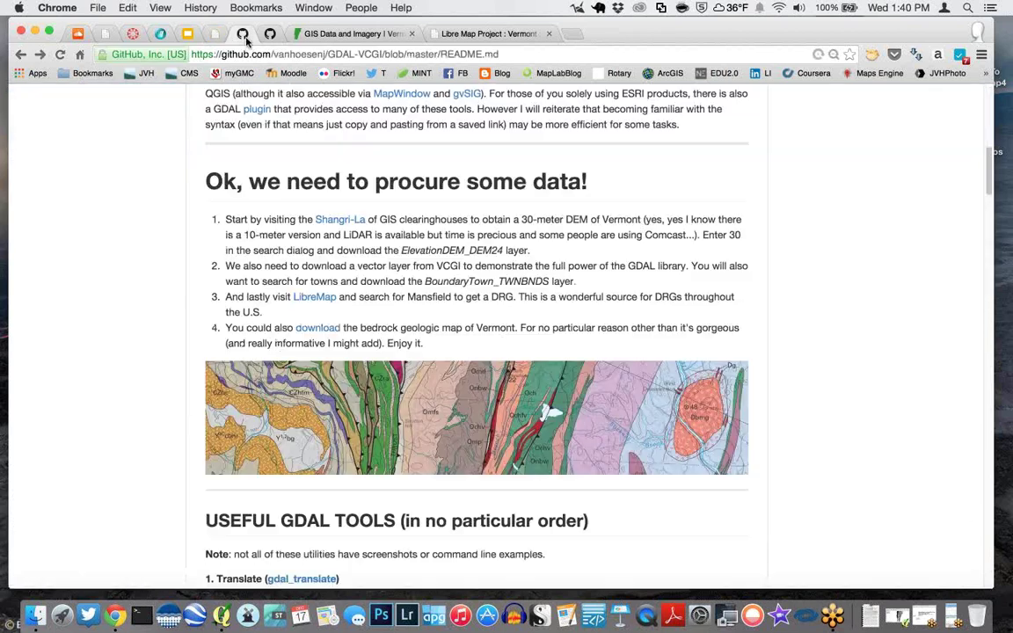
left_click(271, 34)
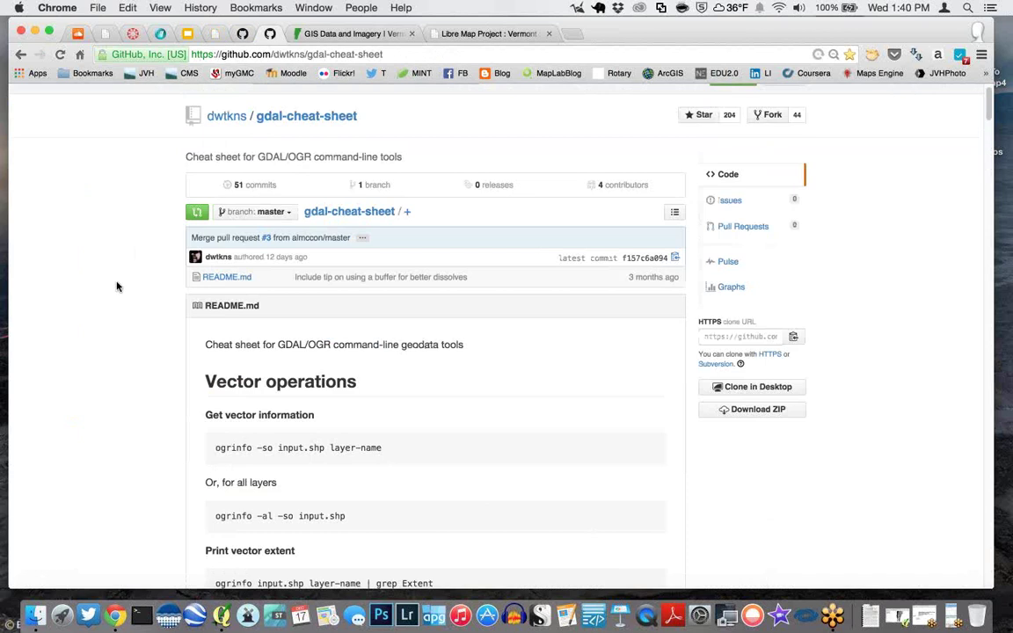
scroll(117, 287, "down", 3)
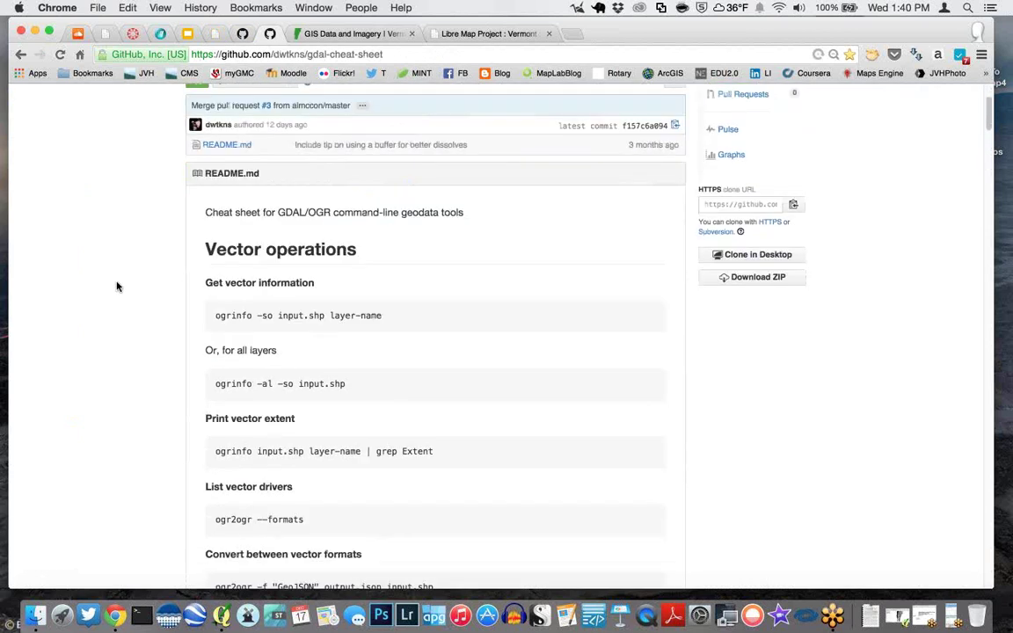
scroll(117, 287, "down", 1)
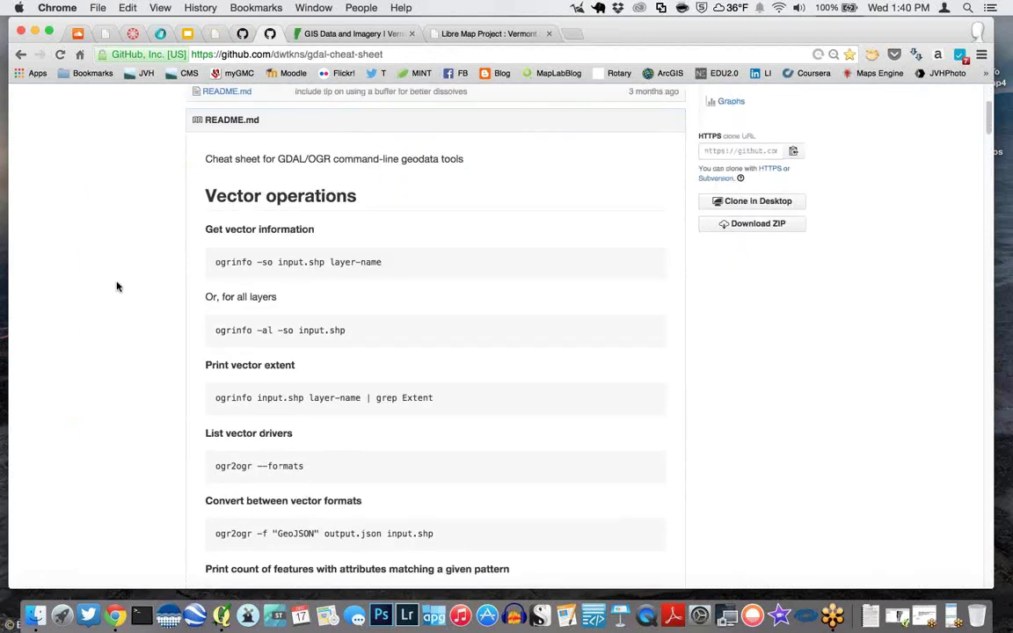
scroll(117, 287, "down", 15)
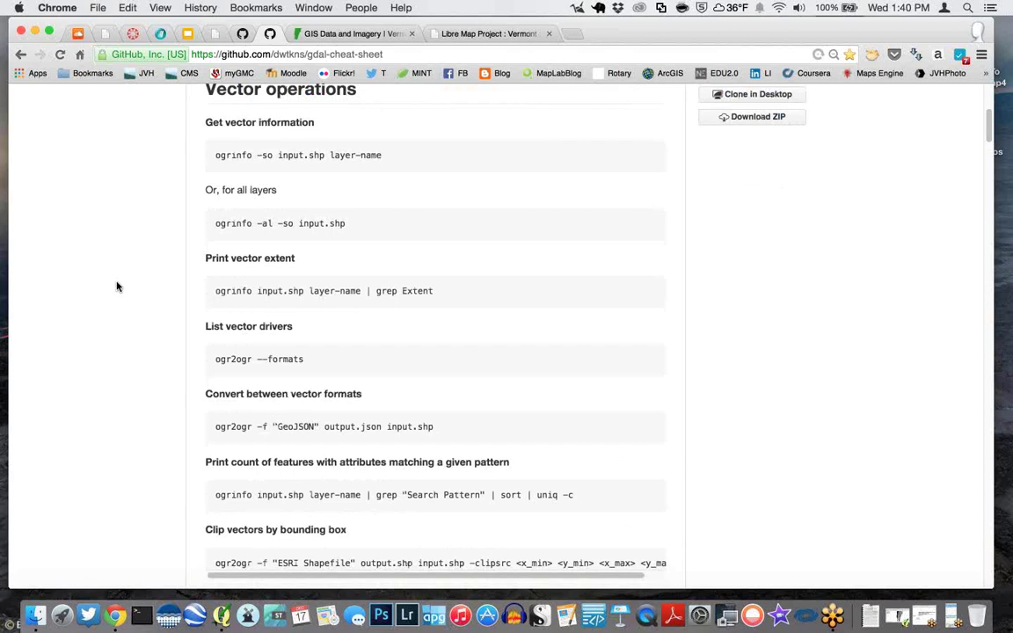
scroll(117, 287, "down", 6)
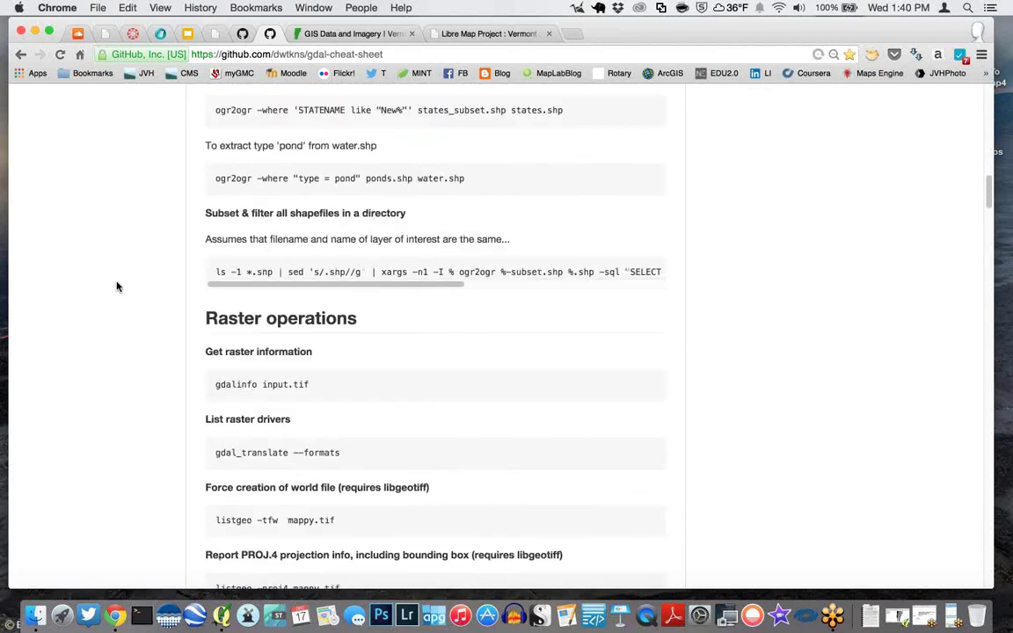
scroll(117, 287, "down", 6)
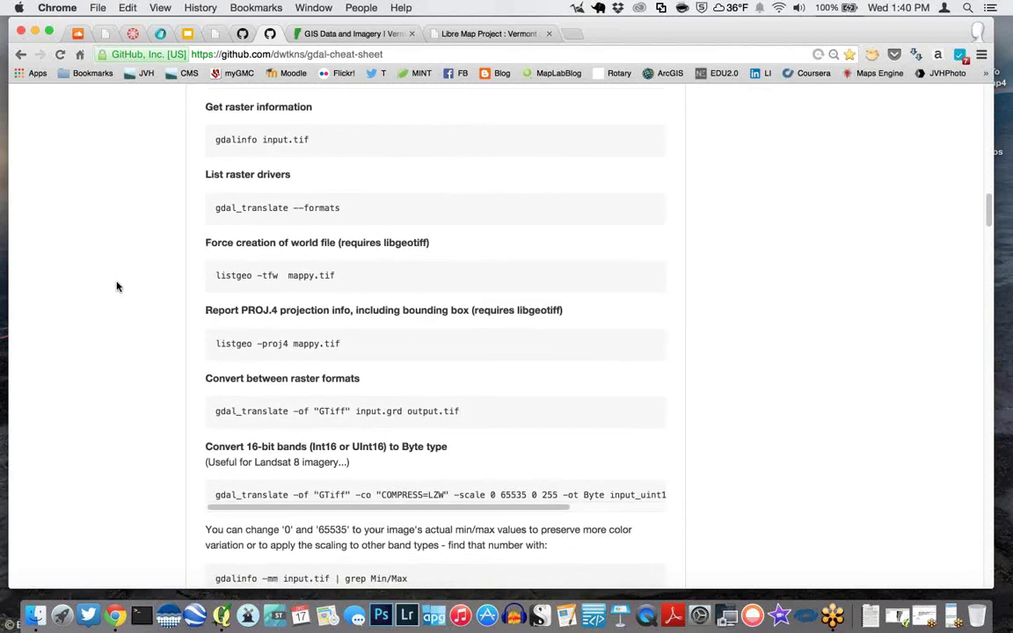
Switch to QGIS and inspect the DEM layer's style, pyramids, histogram and metadata properties without changing them
left_click(34, 34)
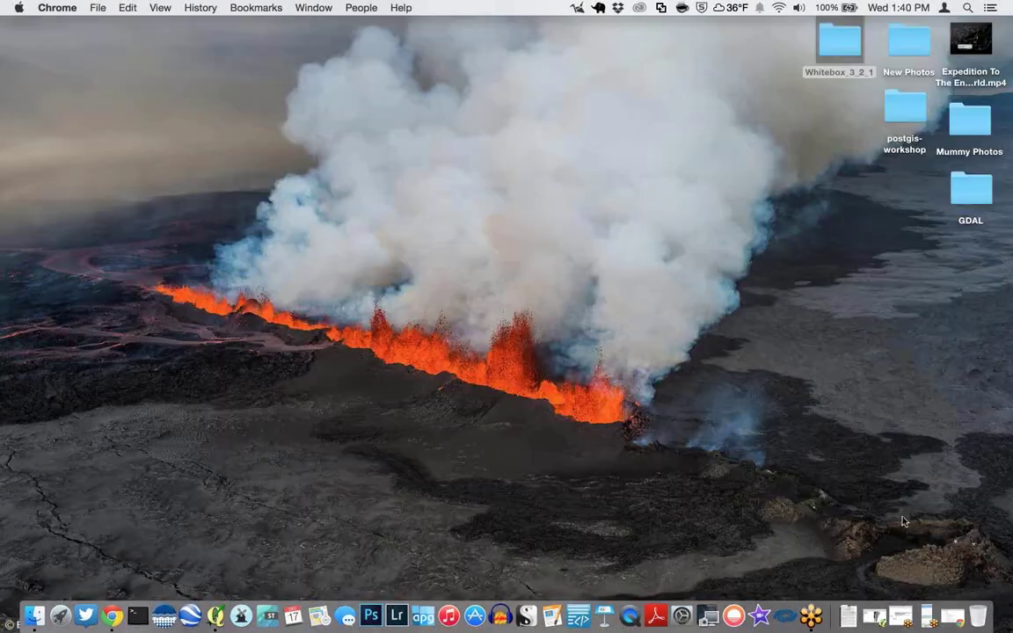
left_click(877, 607)
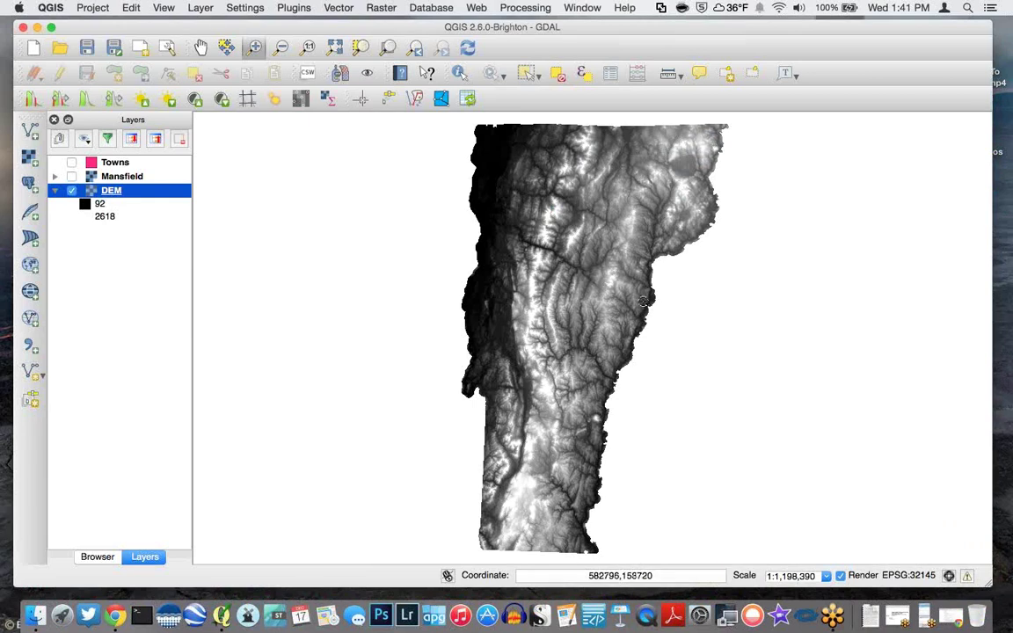
right_click(109, 192)
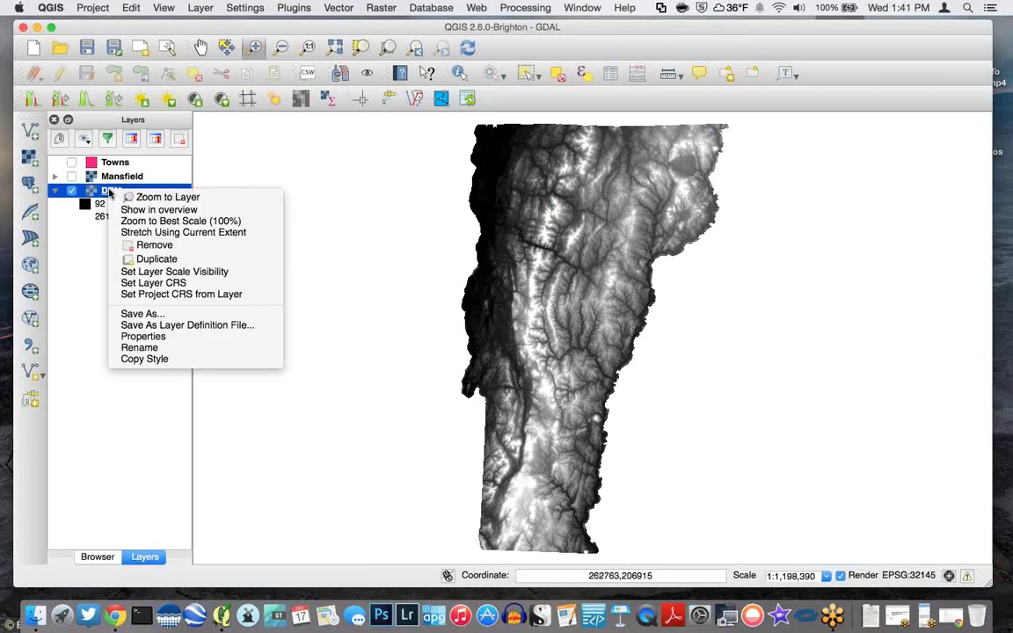
left_click(136, 339)
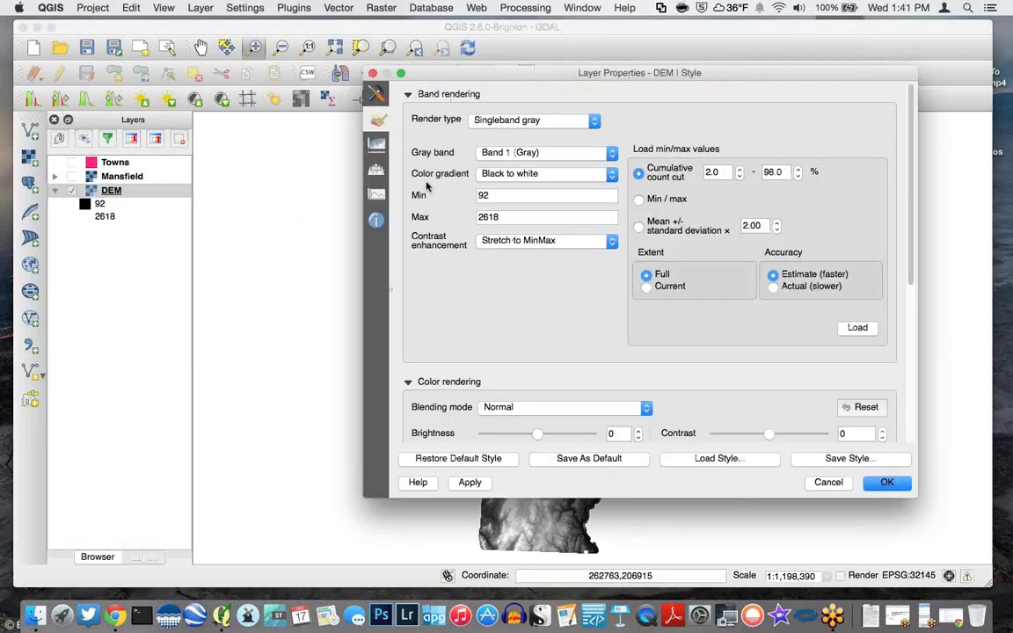
left_click(377, 143)
left_click(378, 171)
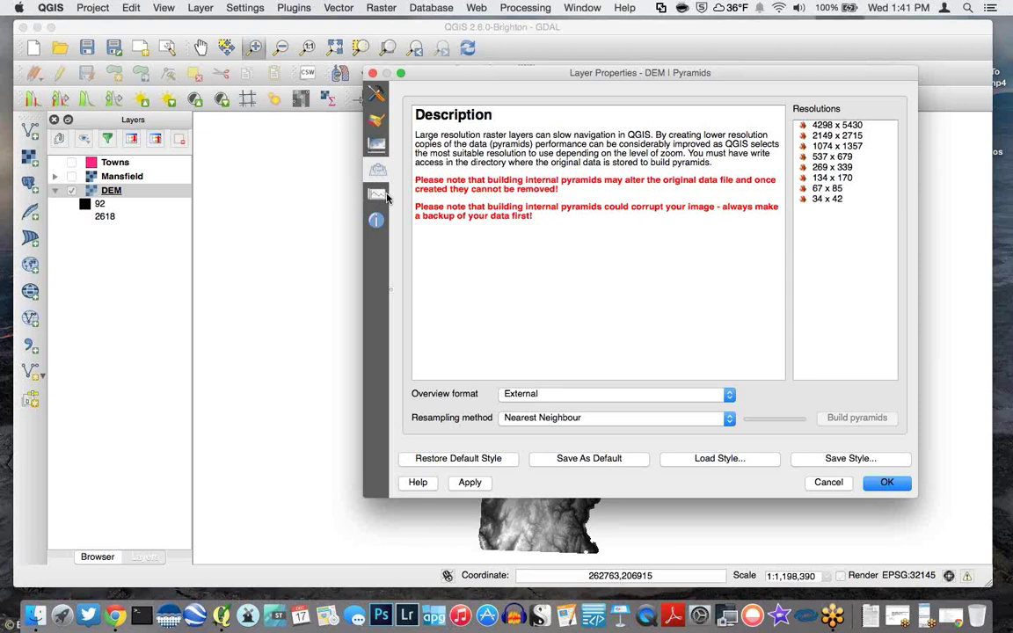
left_click(377, 195)
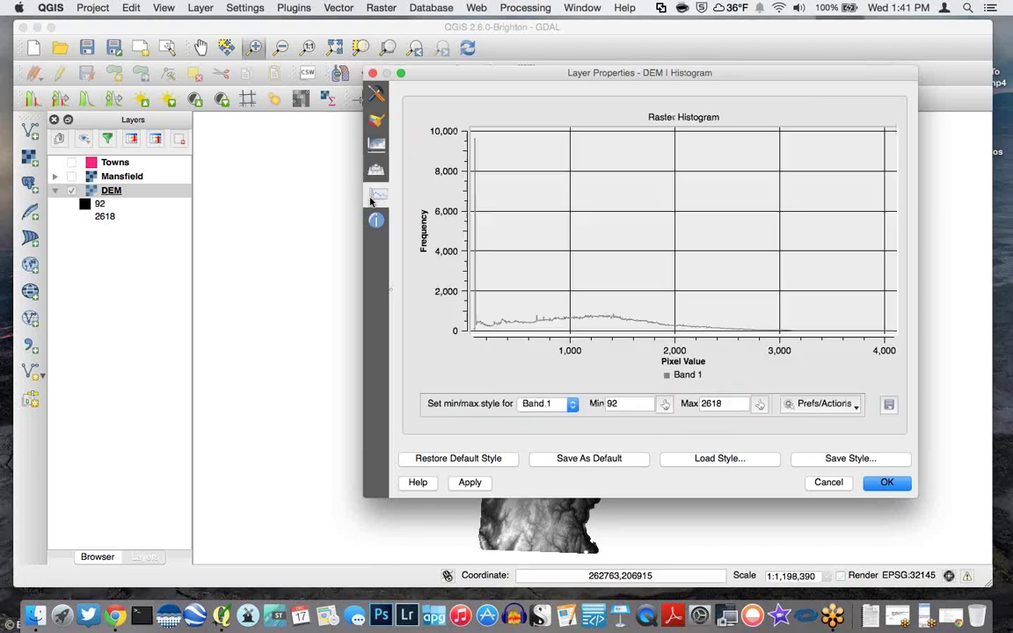
left_click(376, 222)
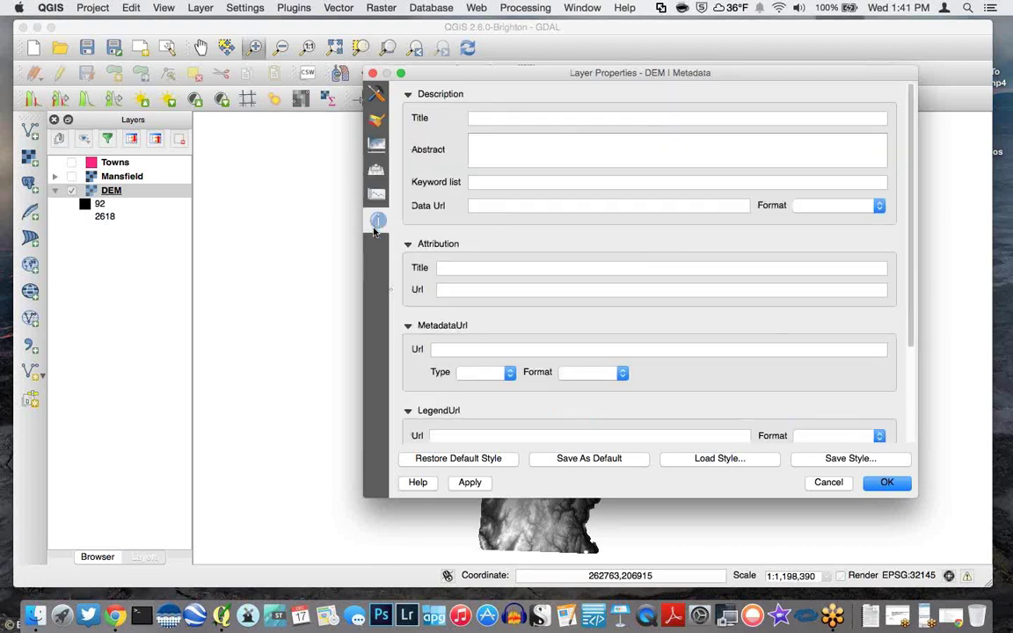
left_click(836, 484)
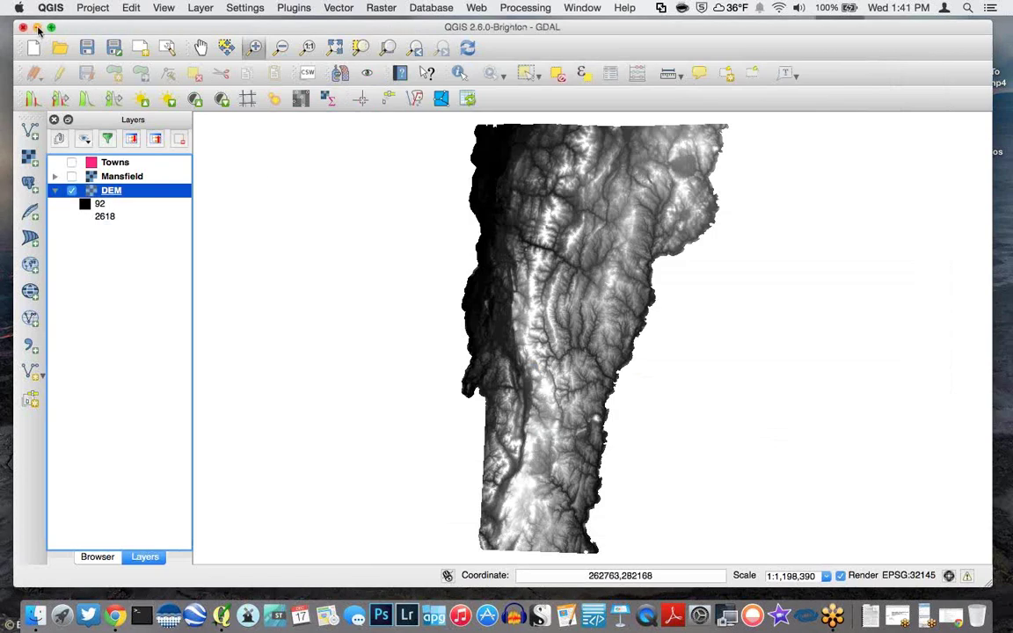
Switch to Chrome and copy the command "gdalinfo input.tif" from the cheat sheet's raster information section
left_click(37, 28)
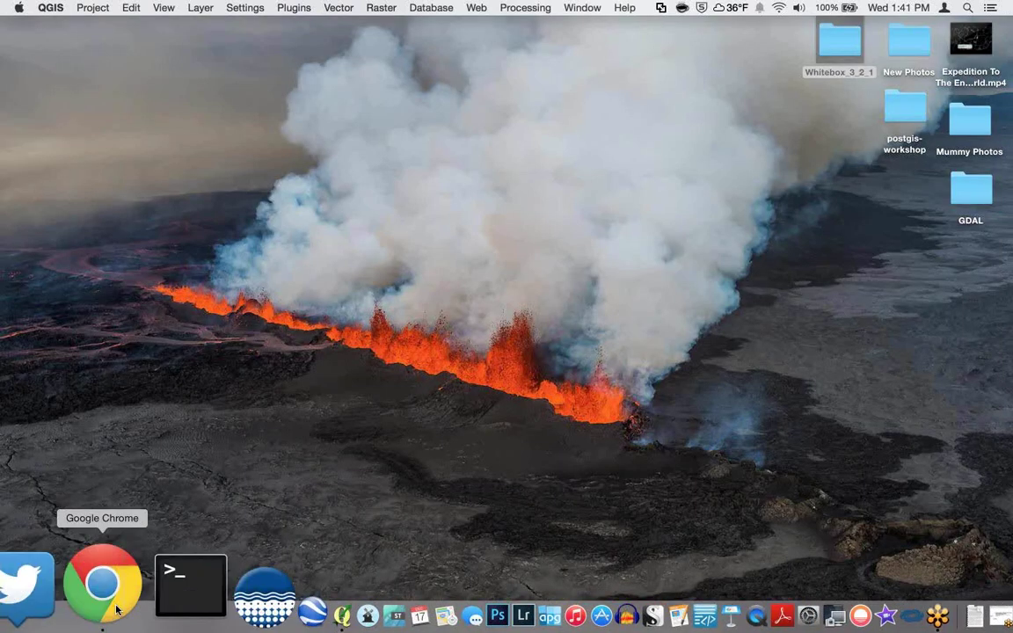
left_click(79, 583)
left_click_drag(309, 140, 214, 139)
key("super+c")
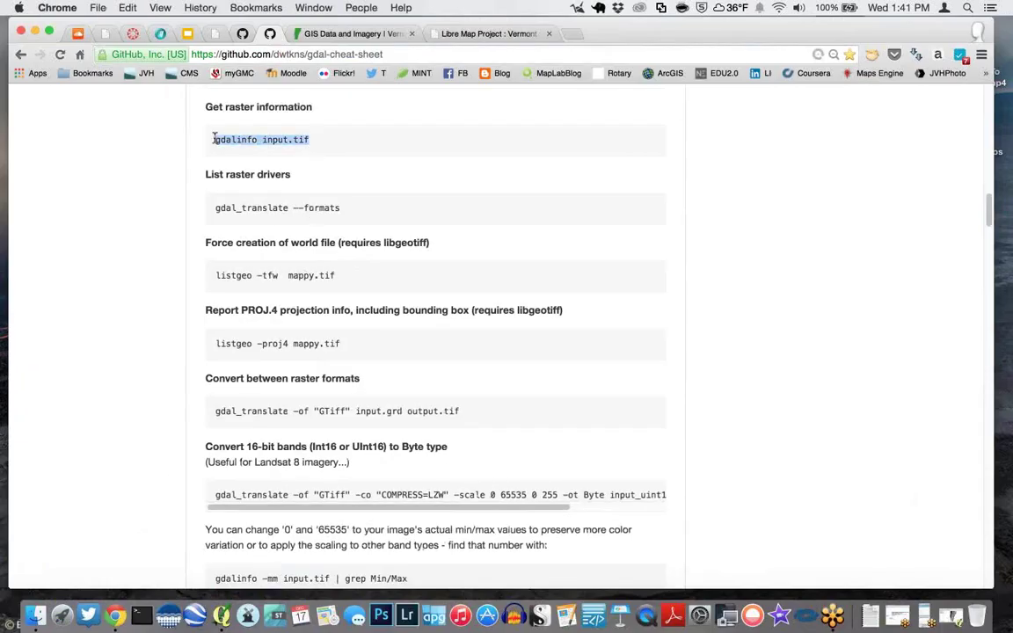
Switch to Terminal, dismiss the system extension alert, change to the desktop/gdal directory and list its files
left_click(36, 33)
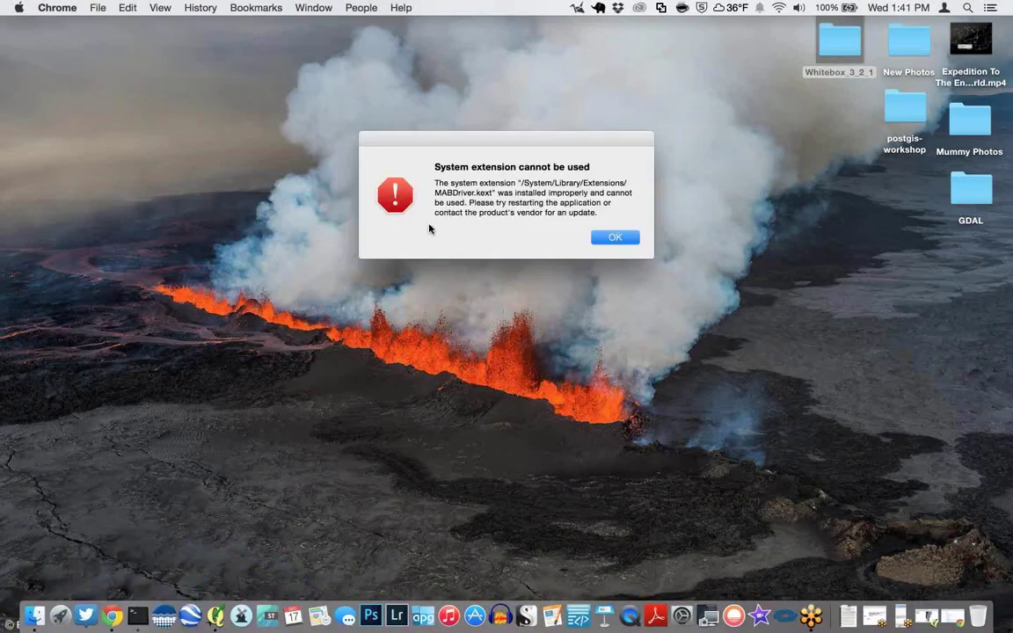
left_click(609, 237)
type("cd des")
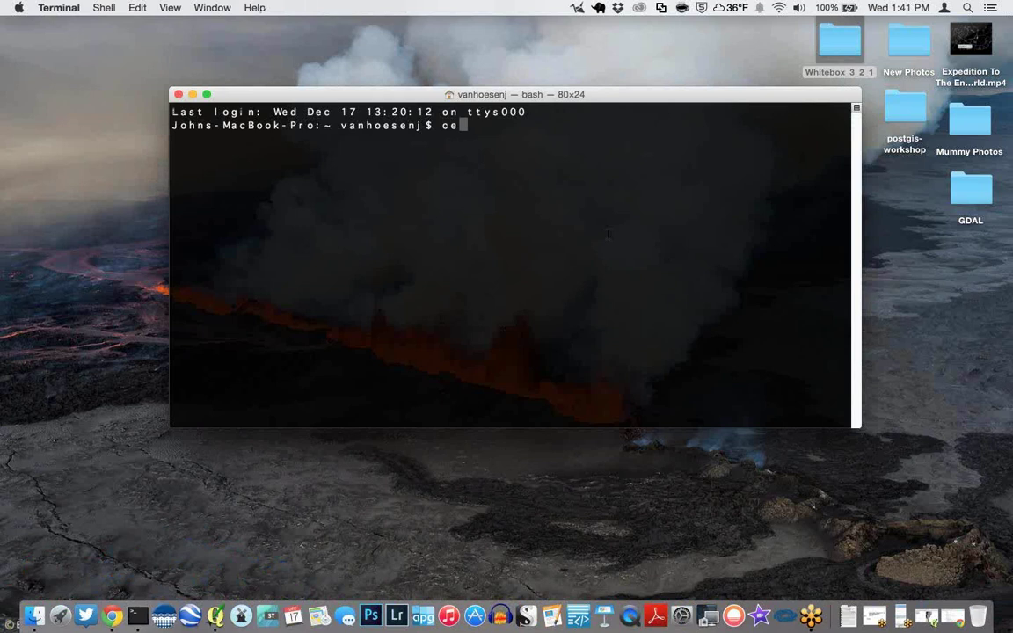
type("ktop/gdal")
key("Return")
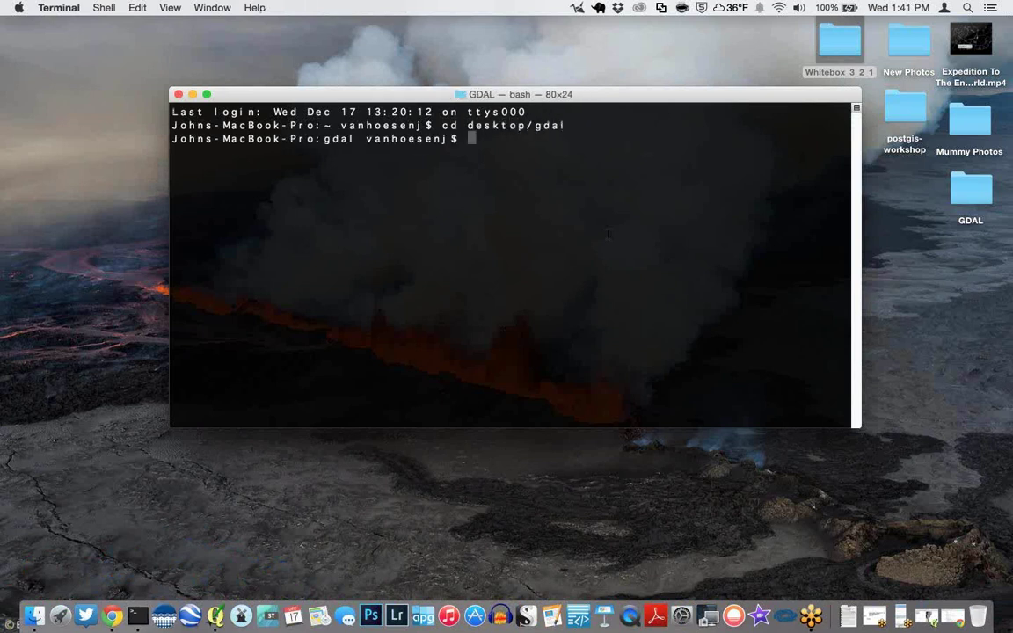
type("ls")
key("Return")
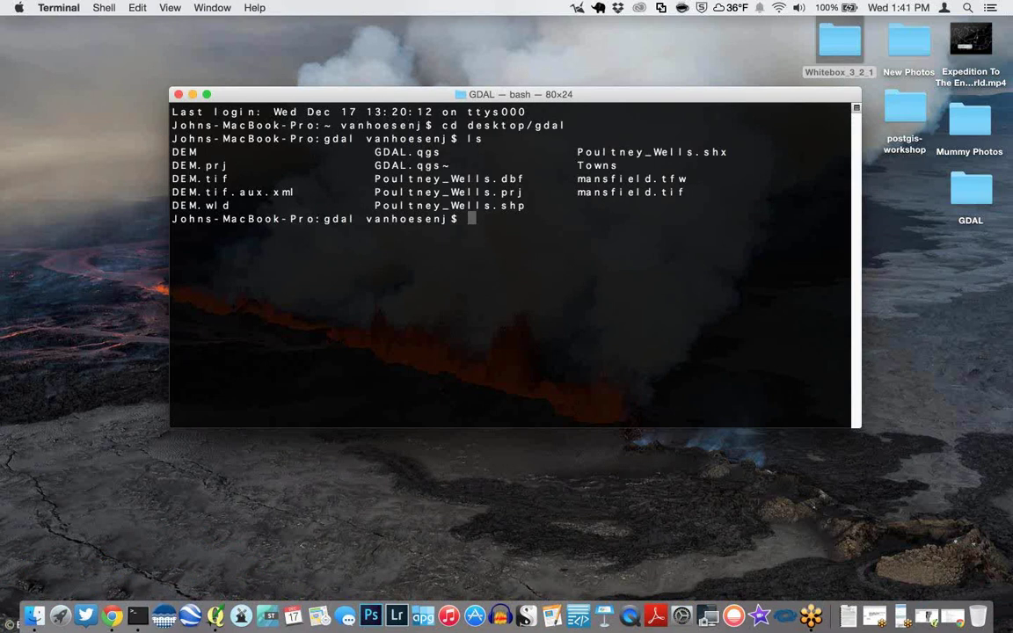
Paste the copied command, replace the input name with DEM, and run gdalinfo DEM.tif to report the raster's information
key("super+v")
key("Left")
key("Left")
key("Left")
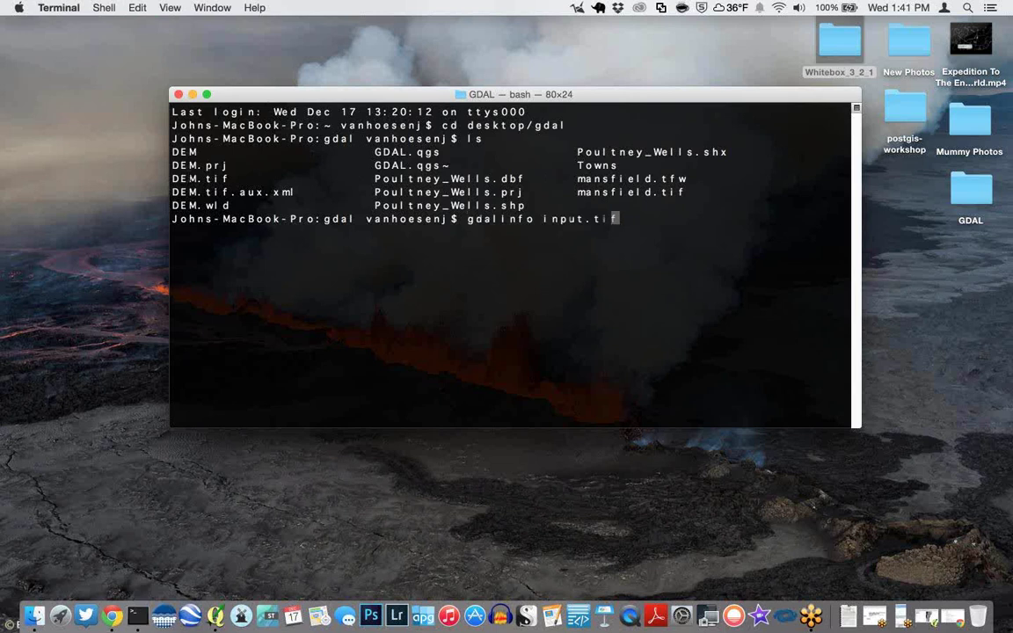
key("BackSpace")
key("BackSpace")
key("BackSpace")
key("BackSpace")
key("BackSpace")
key("BackSpace")
type("DEM.")
key("Right")
key("Right")
key("Return")
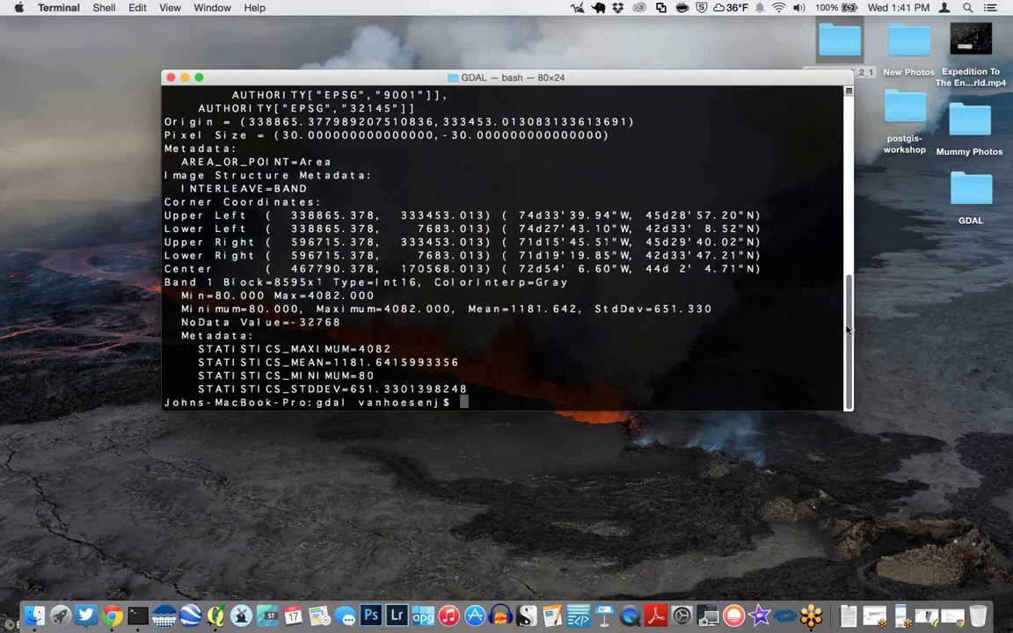
mouse_move(857, 339)
left_mouse_down()
mouse_move(840, 245)
mouse_move(852, 348)
left_mouse_up()
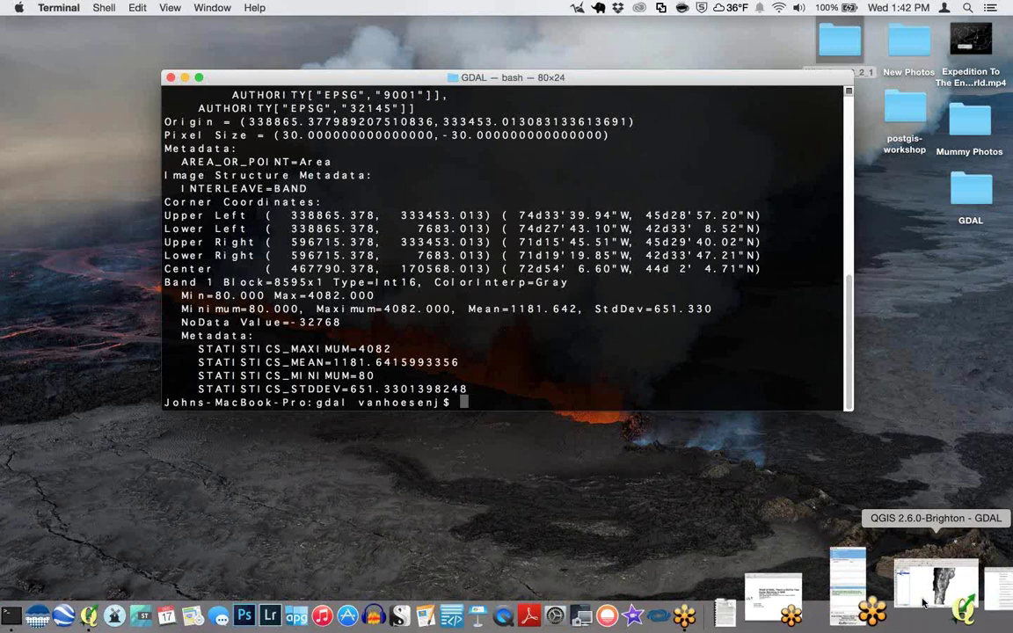
Switch to Chrome and review the tutorial's Translate (gdal_translate) section with its Save raster layer as and Clipper dialogs
left_click(923, 602)
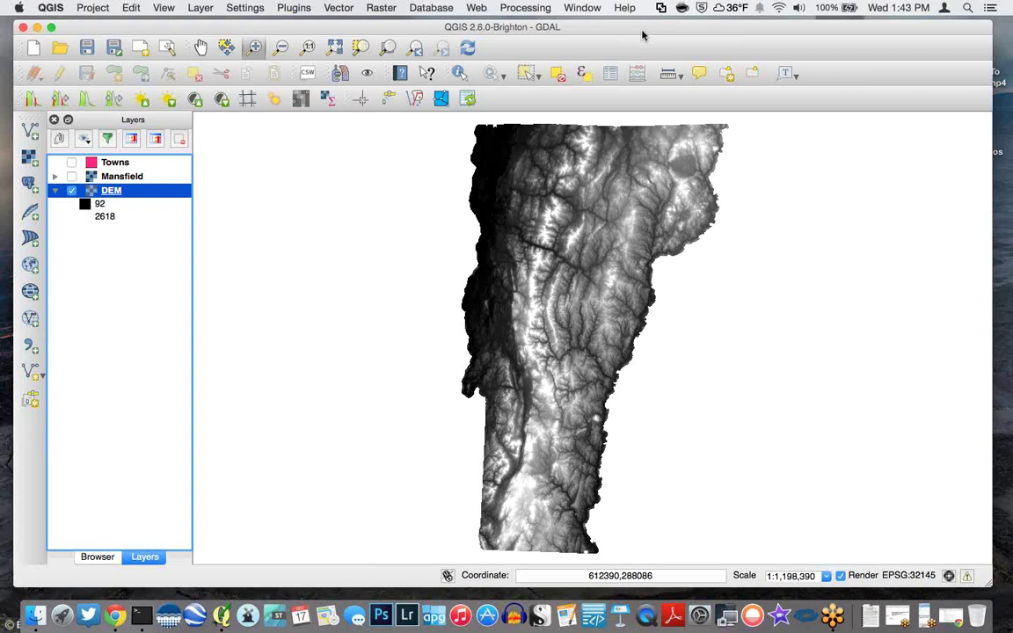
left_click(122, 605)
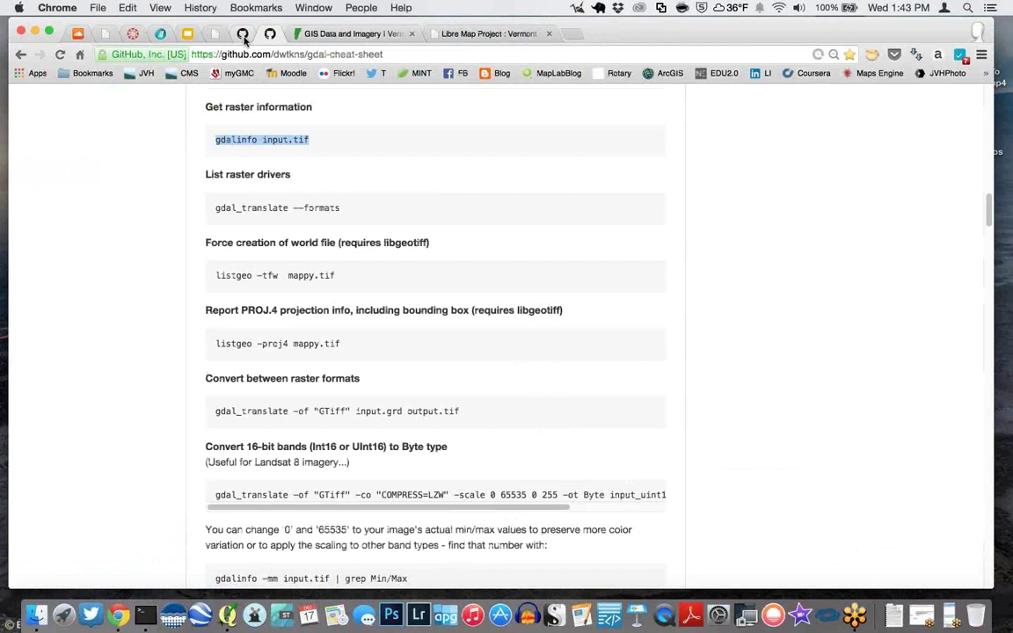
left_click(243, 35)
scroll(175, 246, "down", 10)
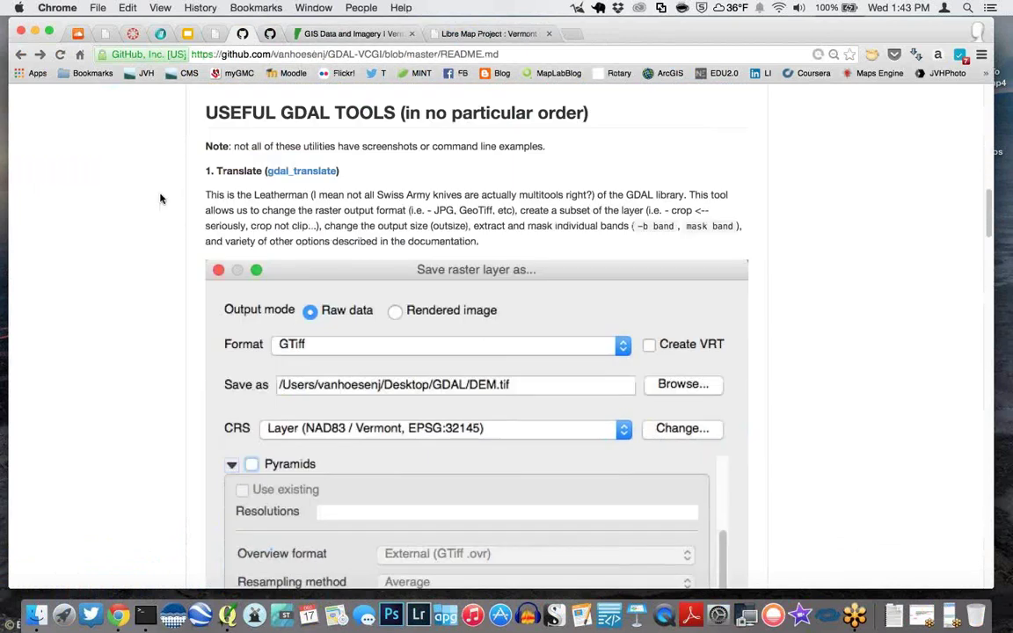
scroll(152, 208, "down", 1)
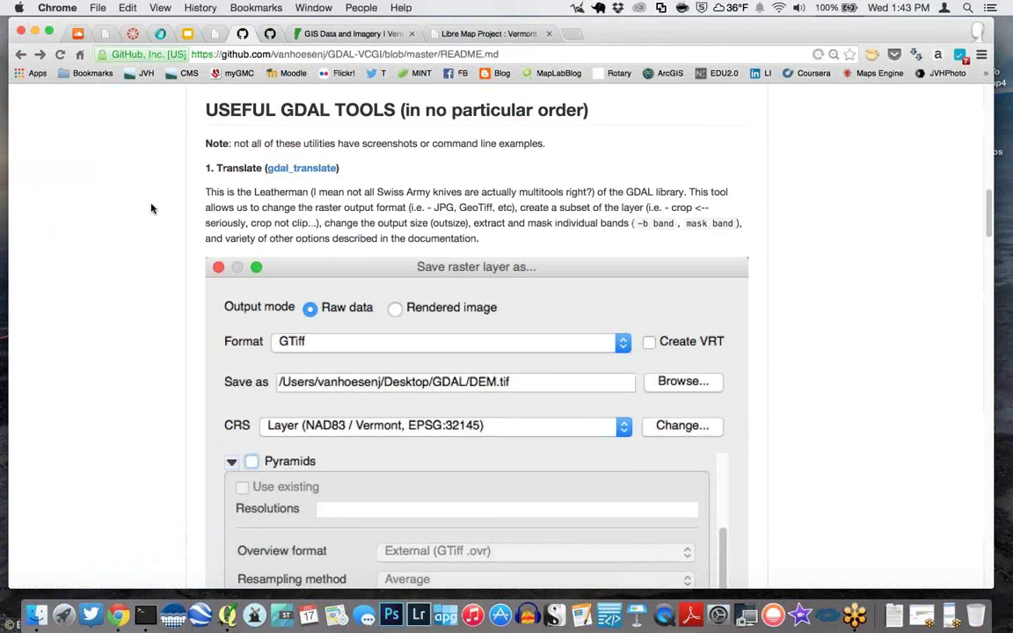
scroll(151, 208, "down", 12)
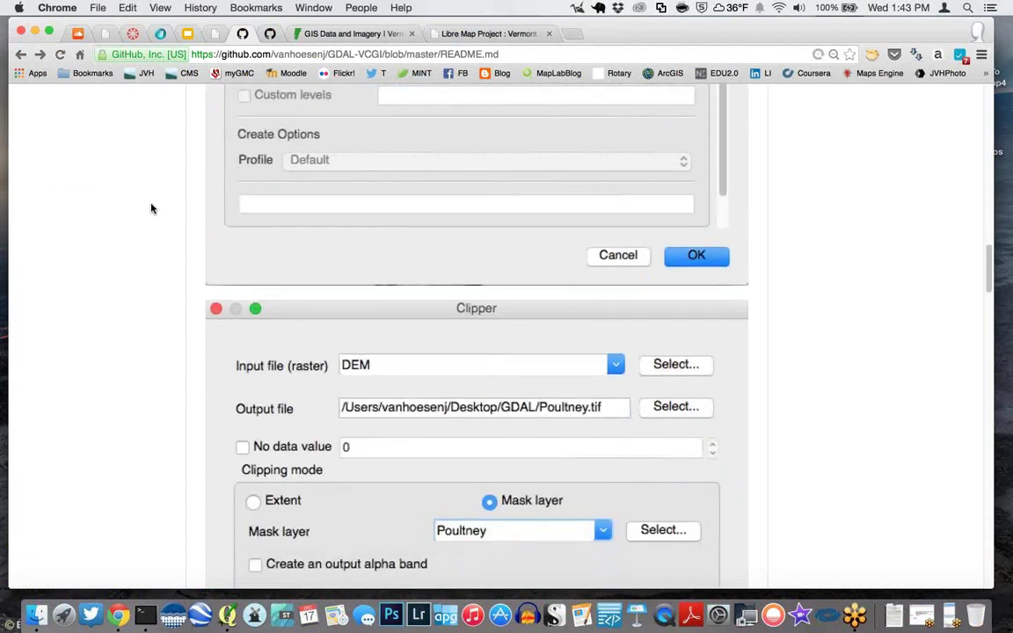
scroll(152, 208, "down", 10)
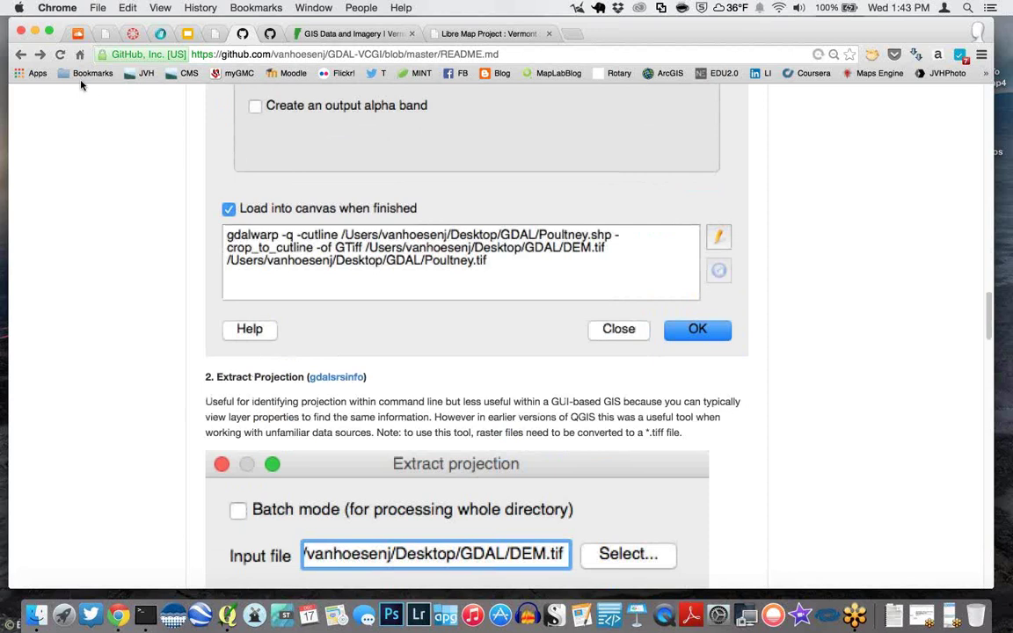
Switch to QGIS, restore the full map view and look through the raster tools, including Interpolation, Terrain Analysis and Analysis
left_click(33, 33)
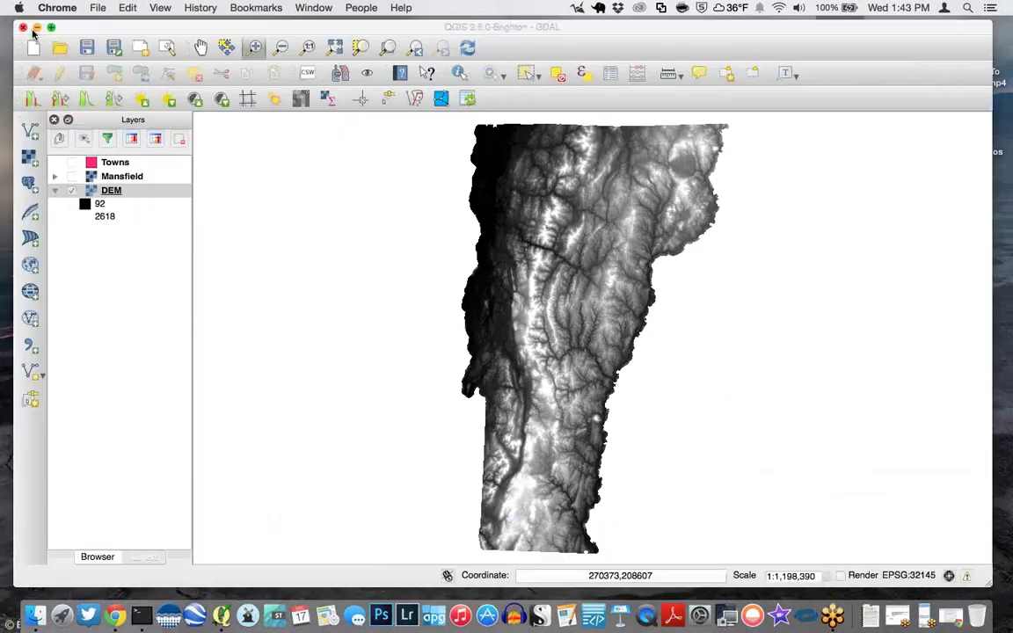
left_click(312, 167)
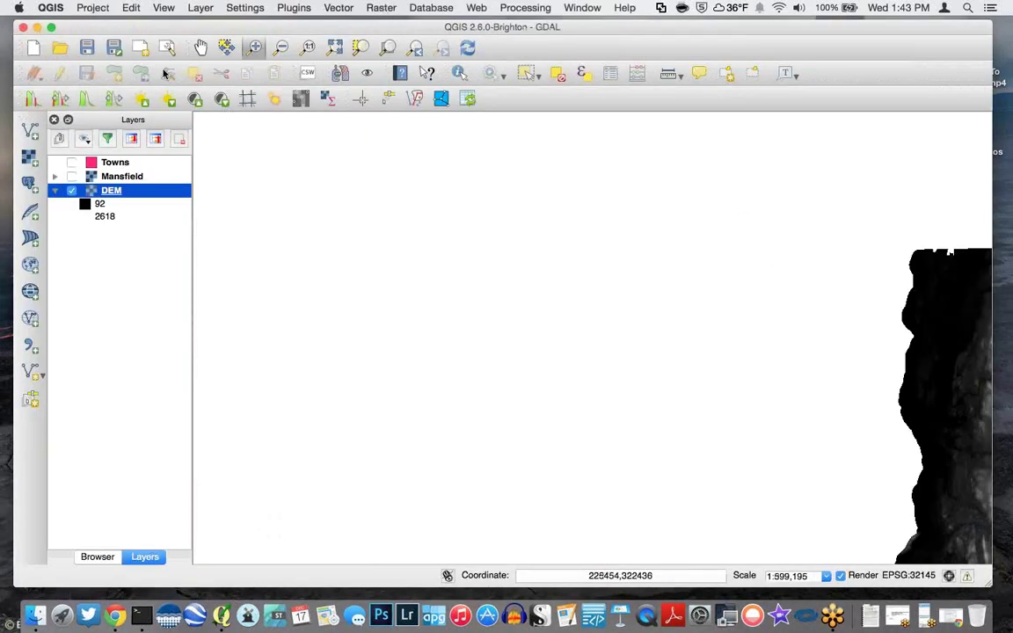
left_click(378, 42)
left_click(341, 8)
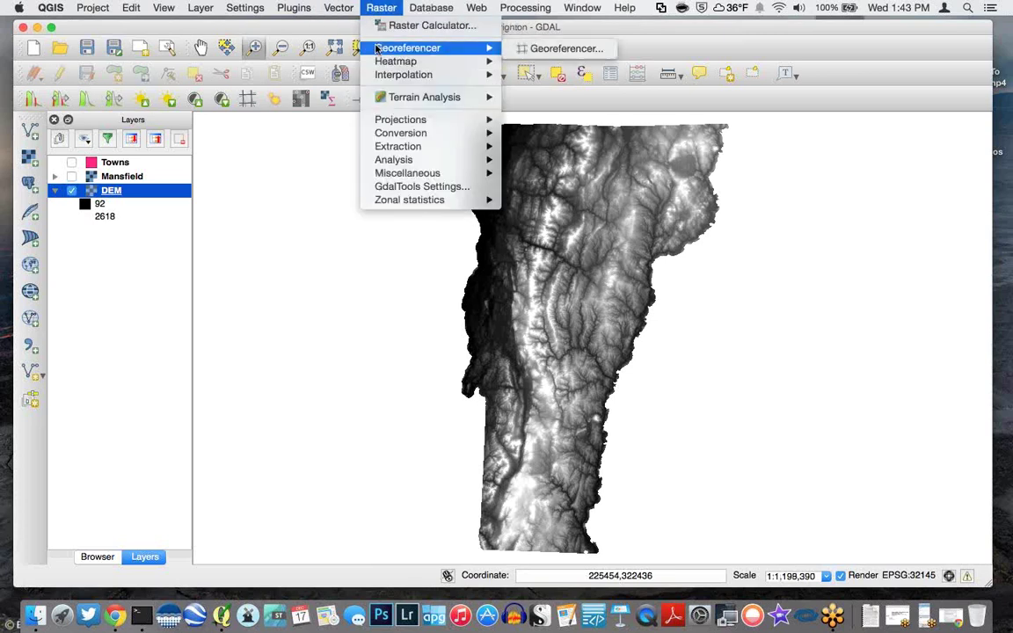
mouse_move(376, 76)
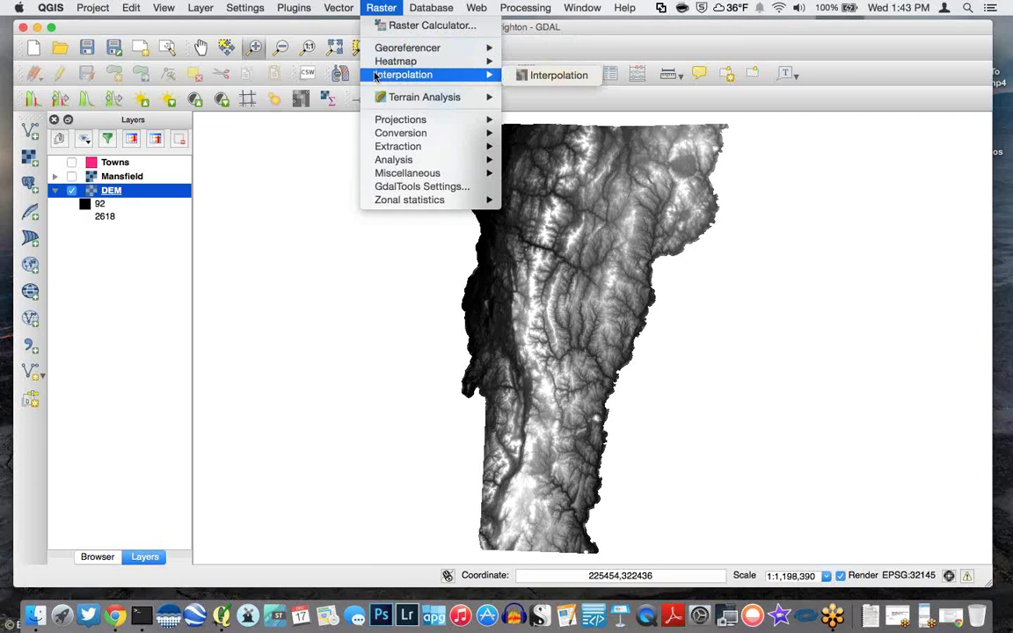
left_click(521, 33)
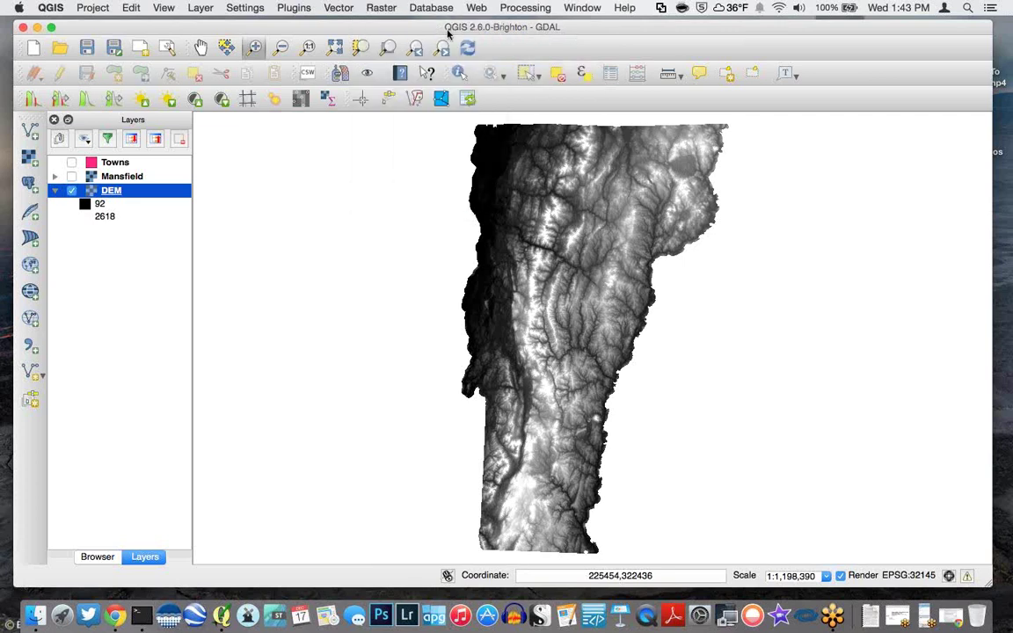
left_click(382, 8)
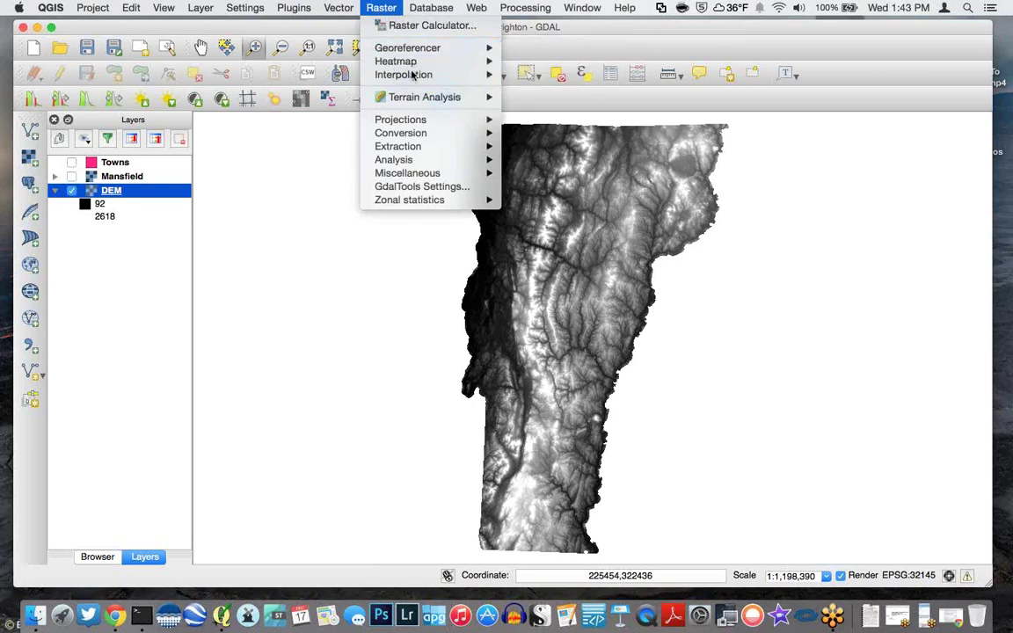
mouse_move(405, 100)
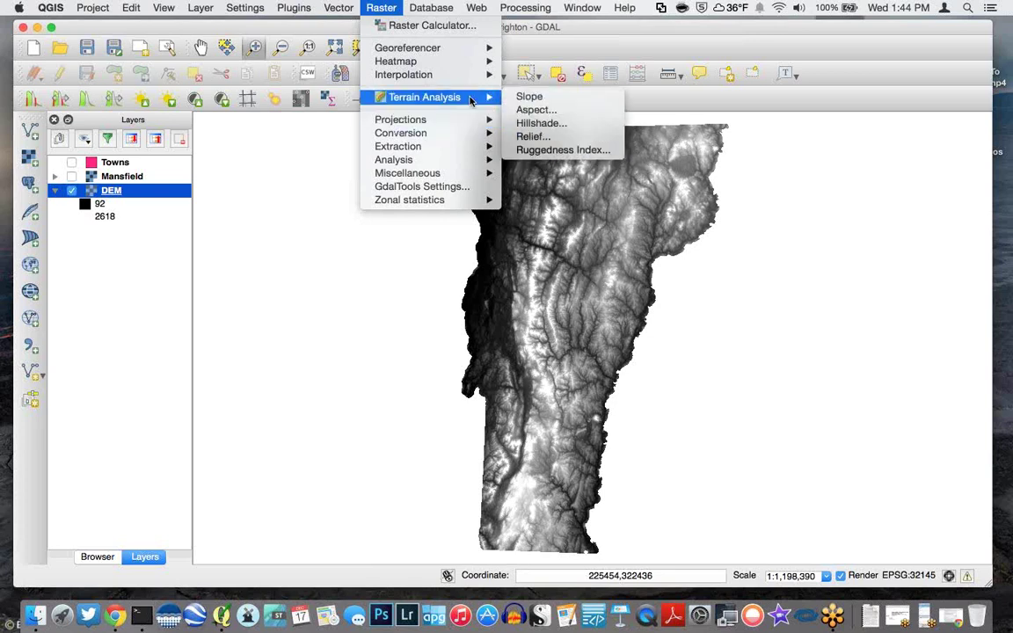
mouse_move(444, 161)
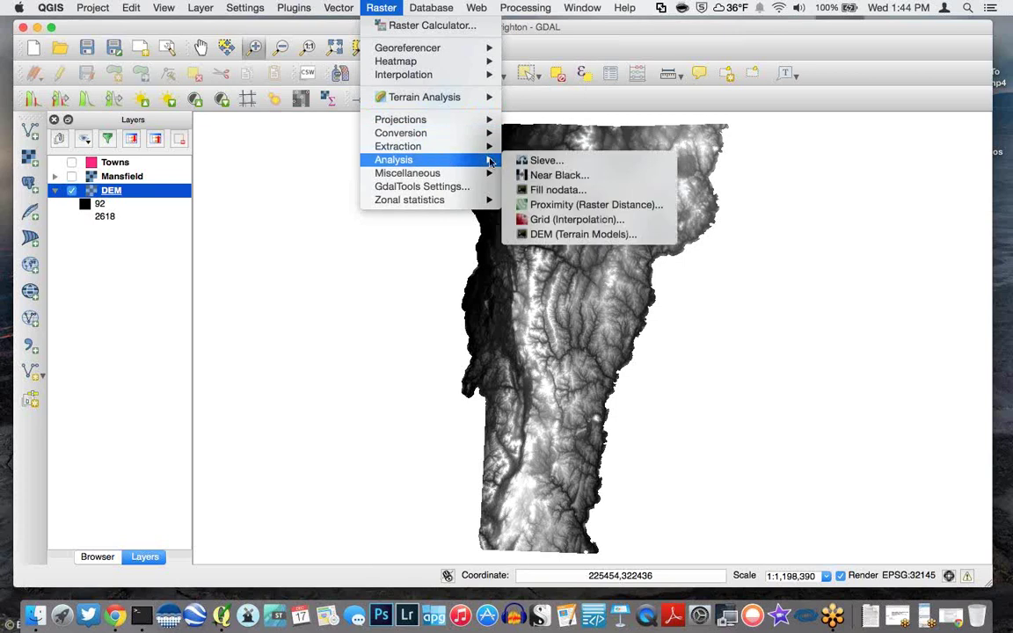
left_click(558, 105)
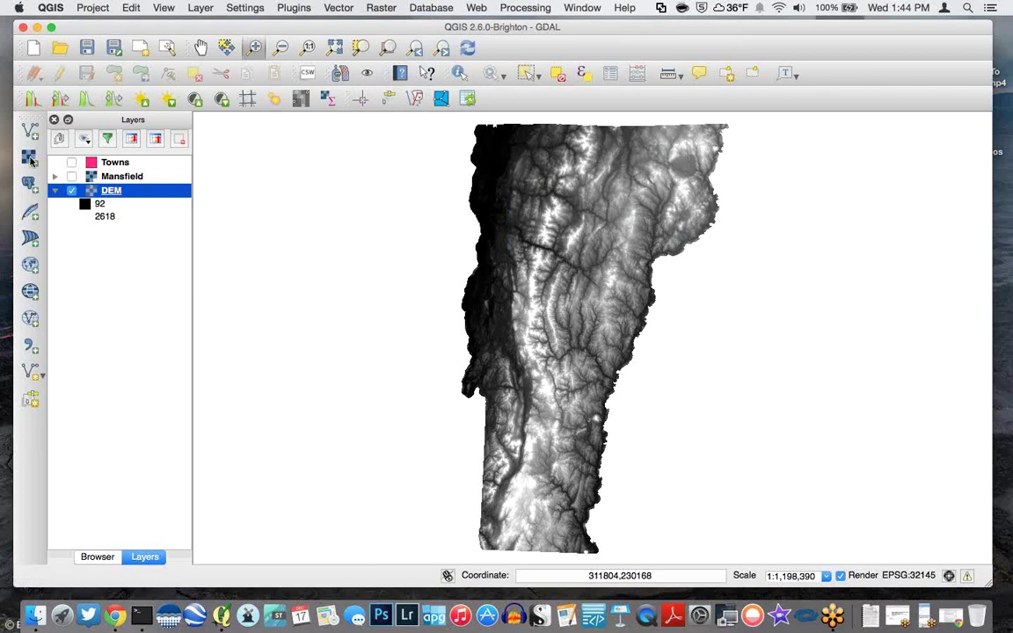
Add the raster w001001.adf from the dem_24 folder inside the DEM folder
key("super+shift+r")
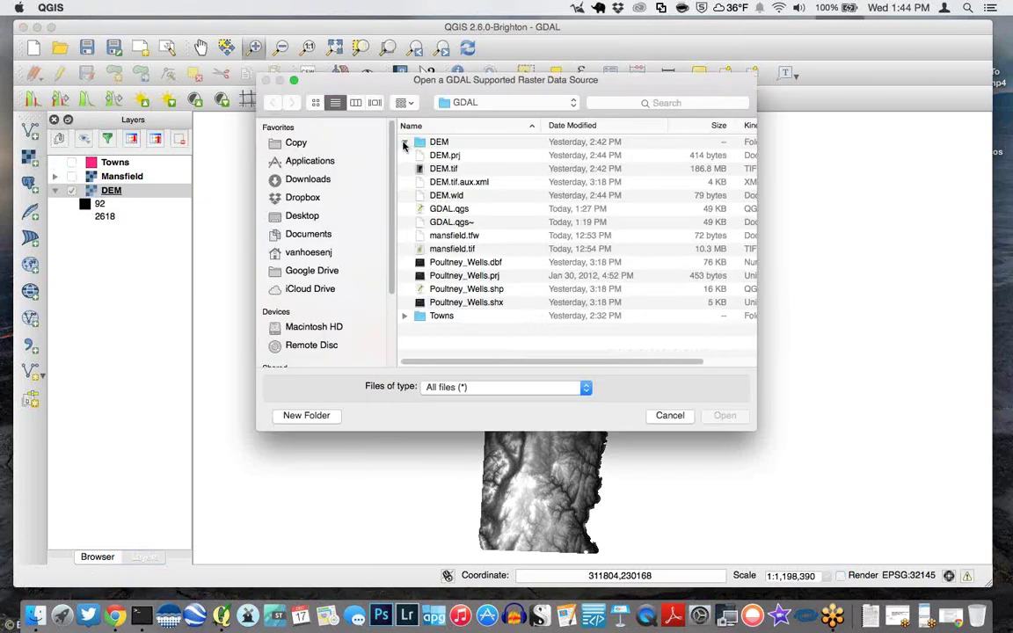
left_click(410, 145)
double_click(444, 223)
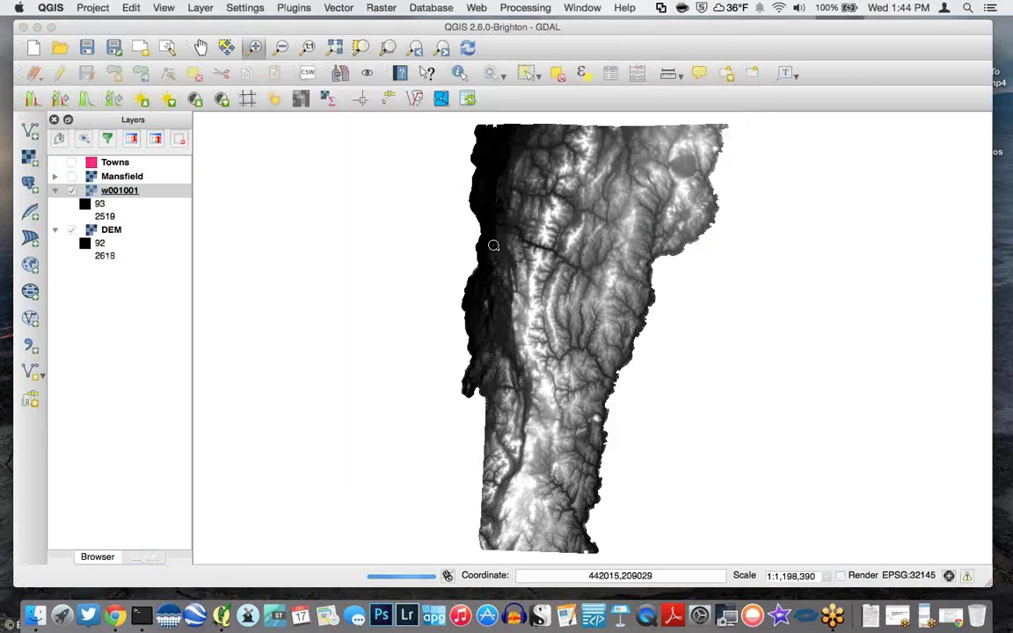
Remove the DEM layer from the project and select the w001001 layer
left_click(132, 191)
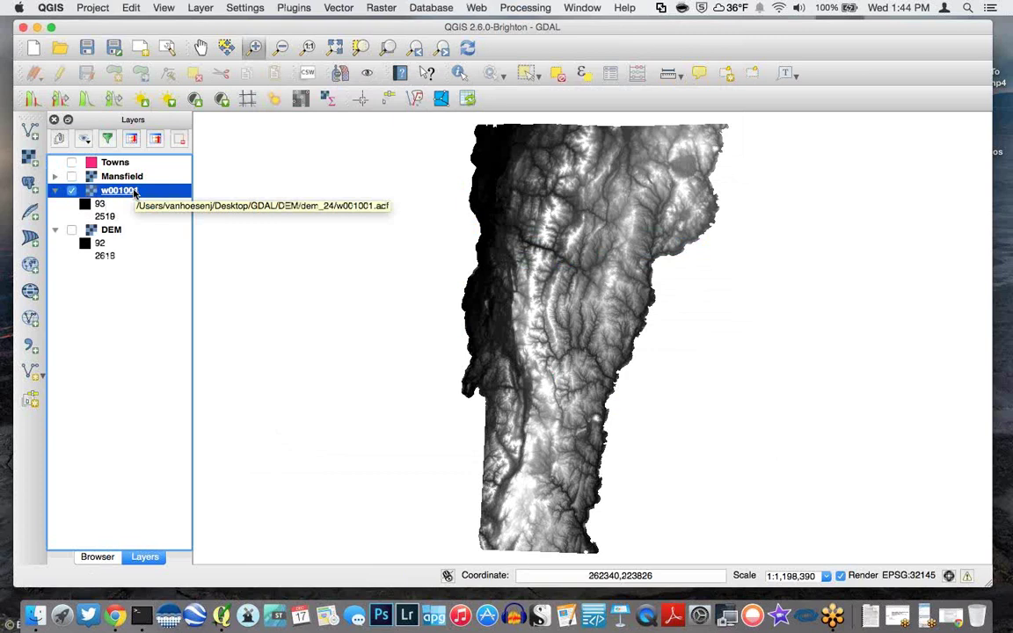
right_click(118, 231)
left_click(163, 288)
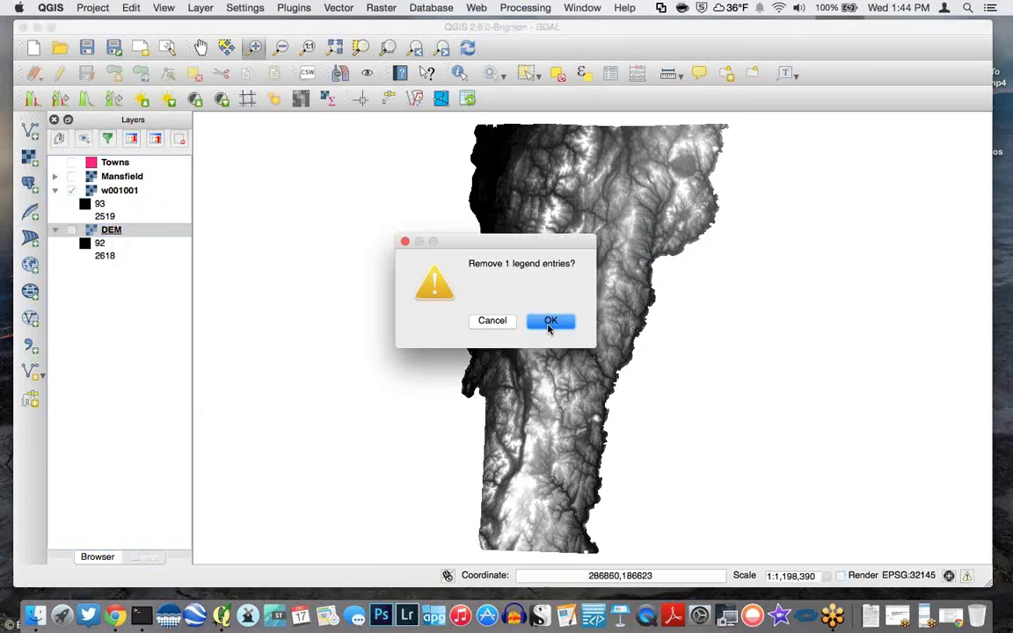
left_click(551, 320)
left_click(132, 191)
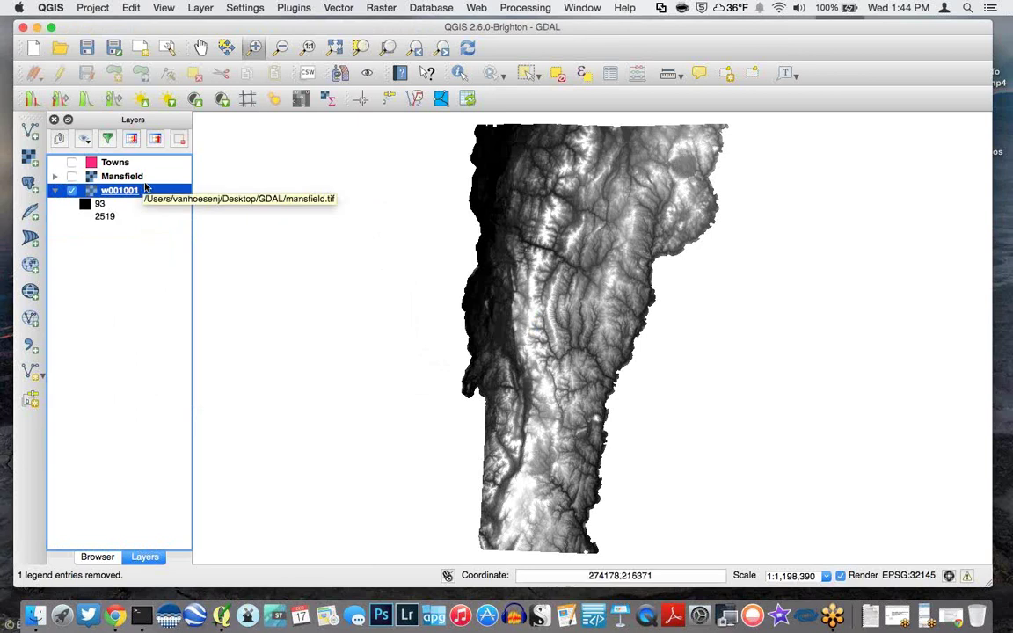
Set up a Translate conversion of the Mansfield layer to DEM.rst in RST format with target SRS EPSG:26718
left_click(386, 8)
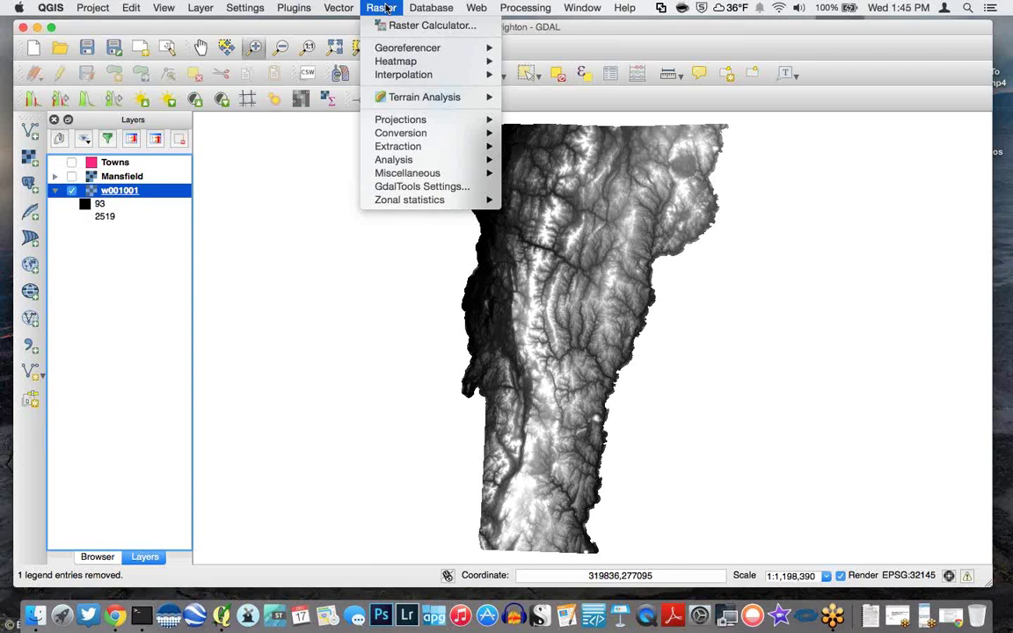
mouse_move(413, 133)
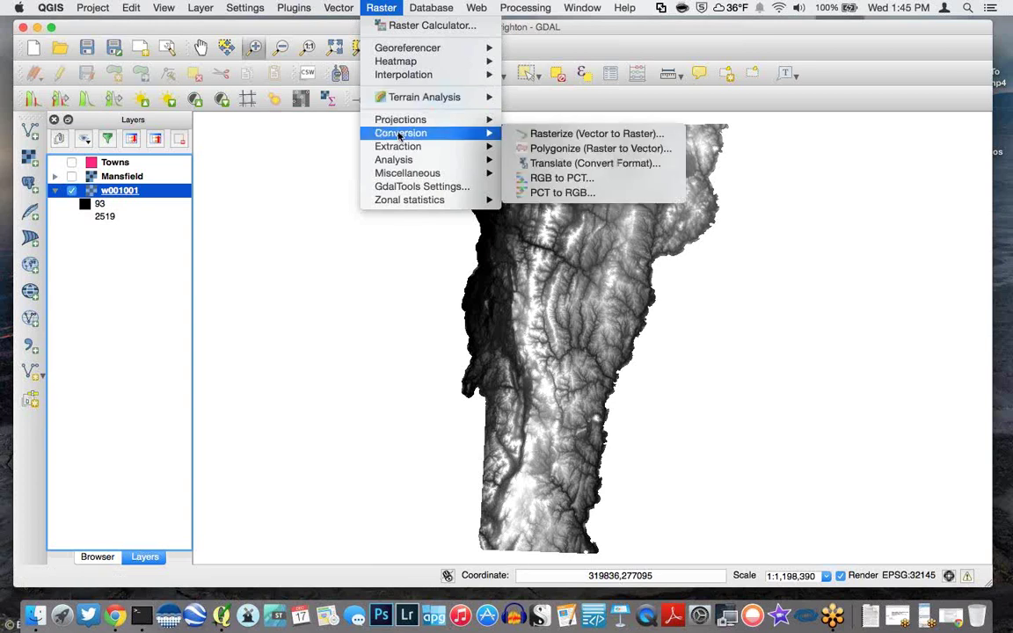
left_click(559, 167)
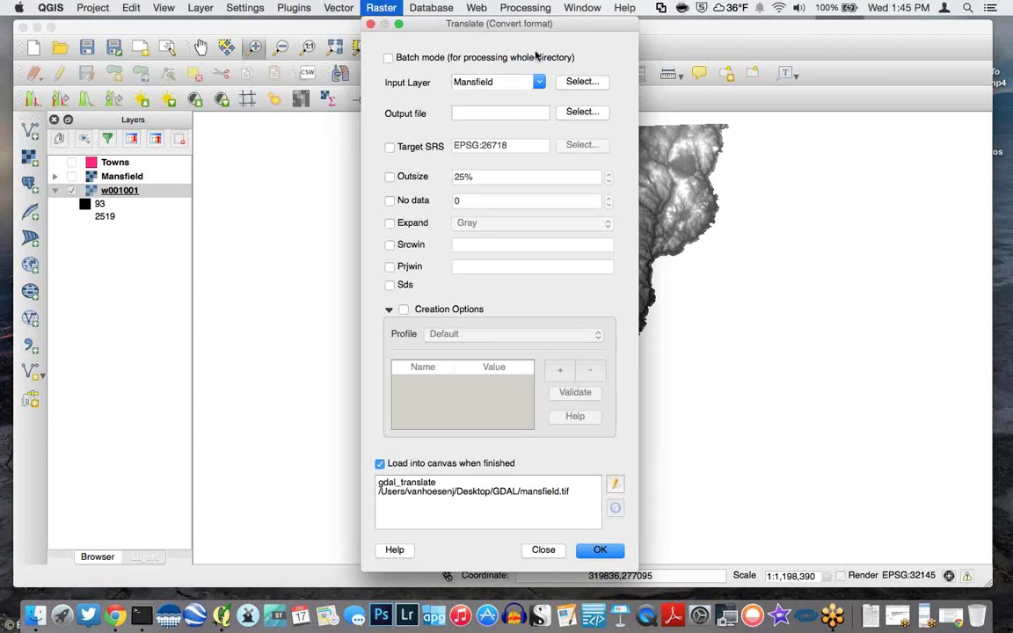
left_click(569, 114)
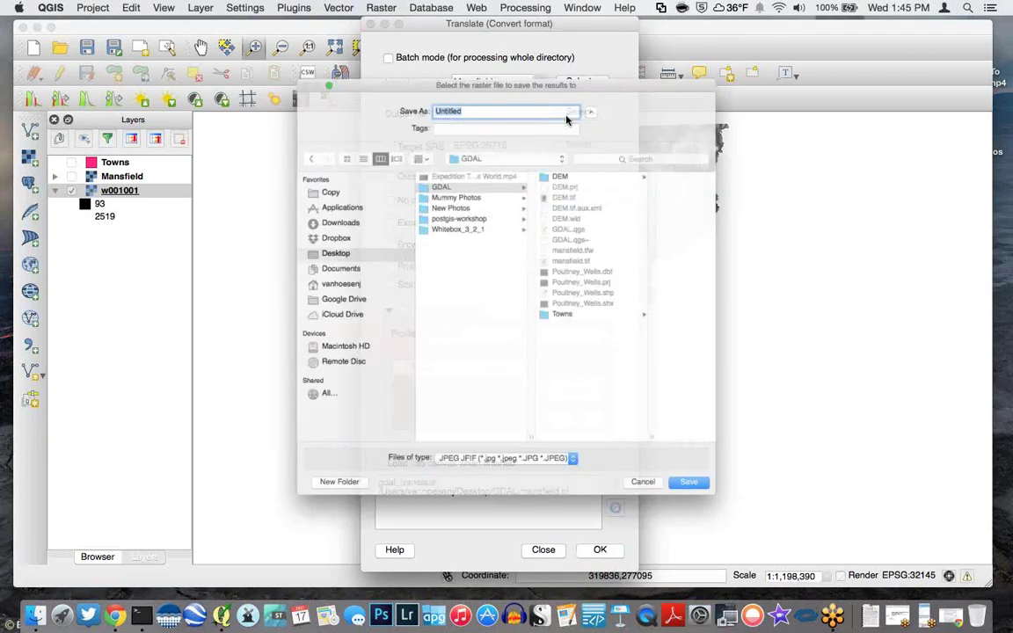
type("DEM")
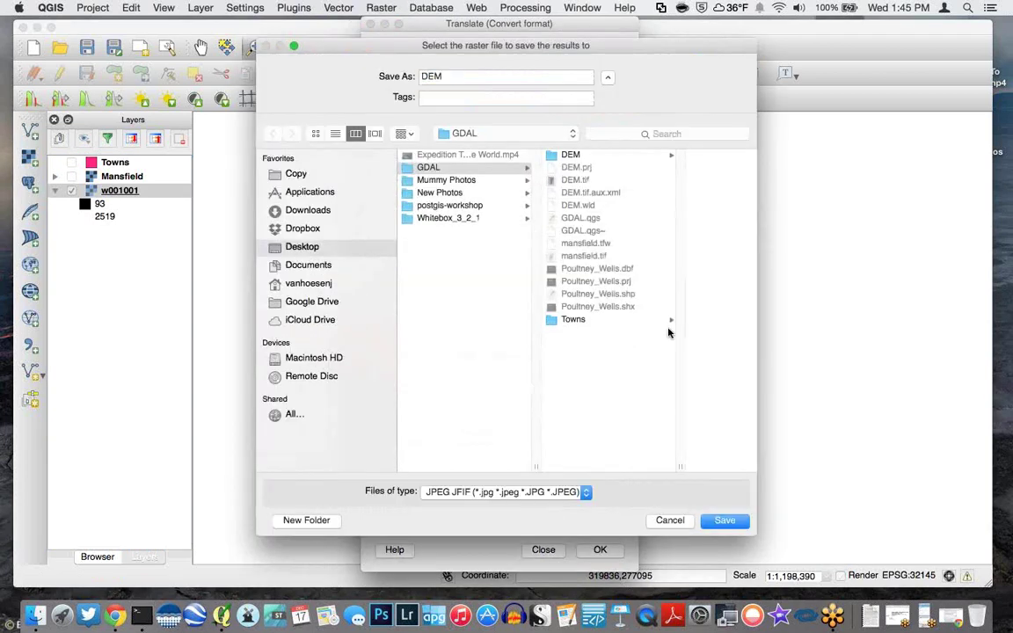
left_click(724, 520)
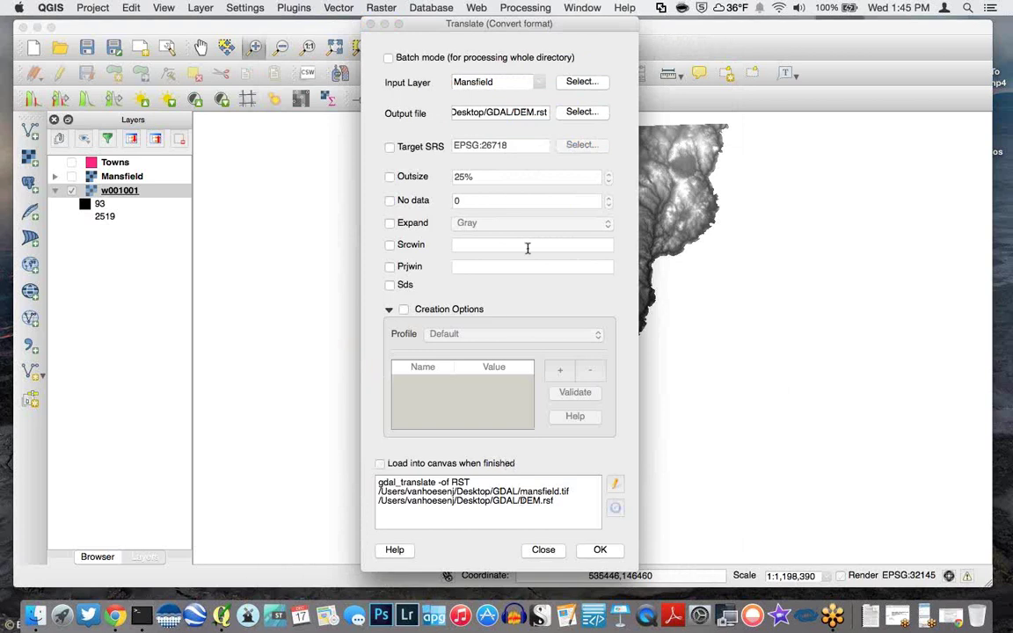
left_click(390, 147)
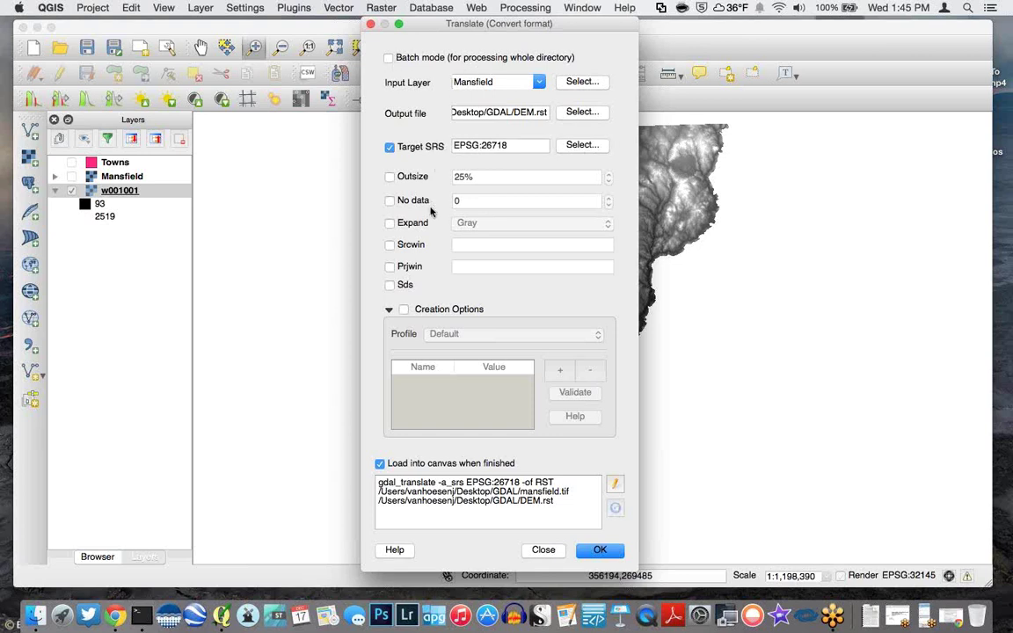
Switch to Chrome, open gdal_translate from the GDAL Utilities list and review its options and their descriptions
left_click(110, 607)
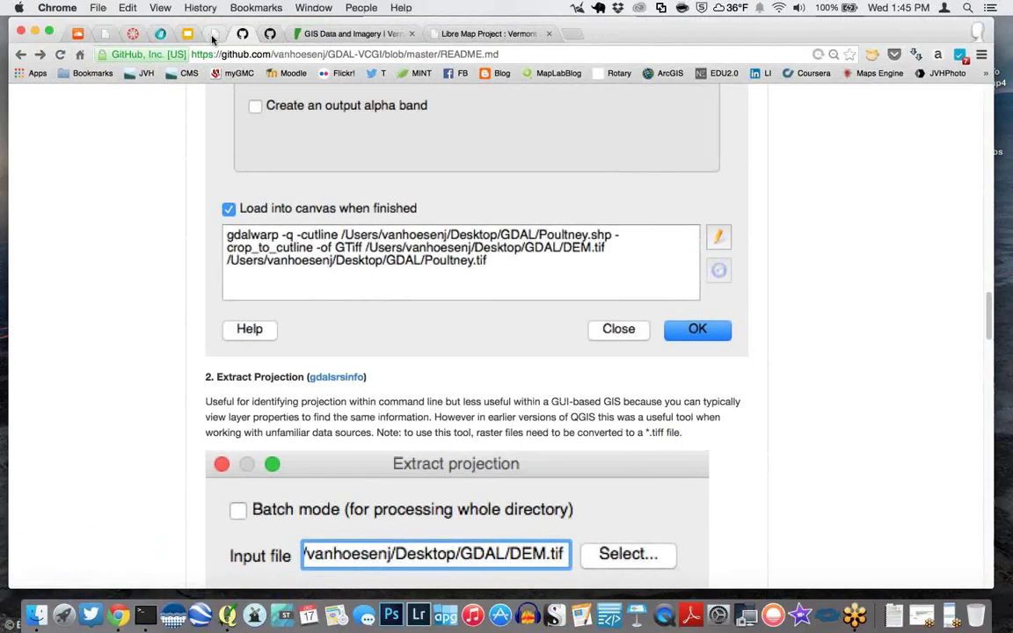
left_click(212, 35)
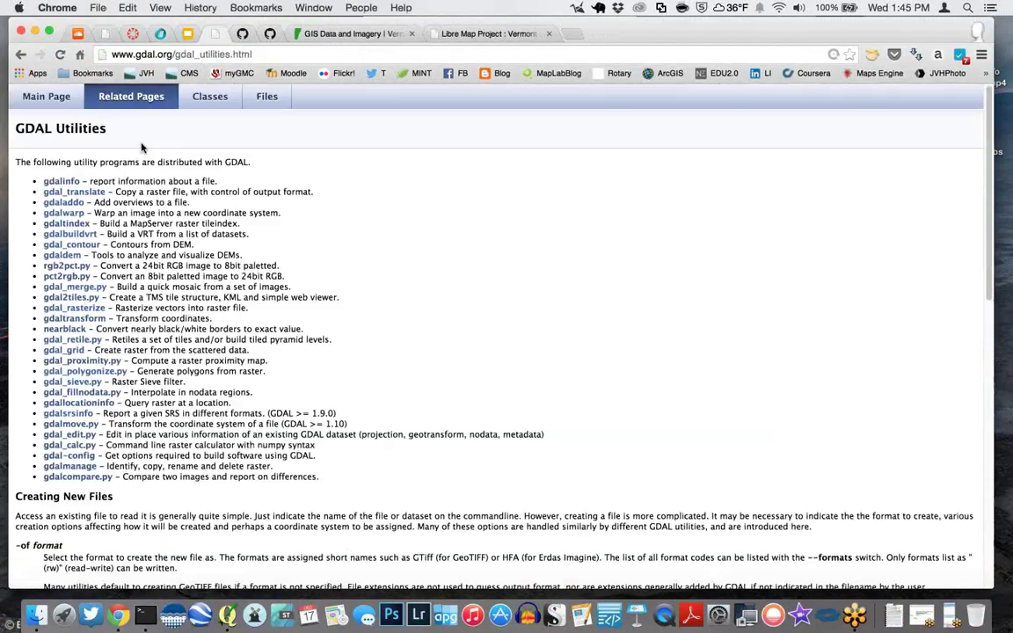
left_click(75, 193)
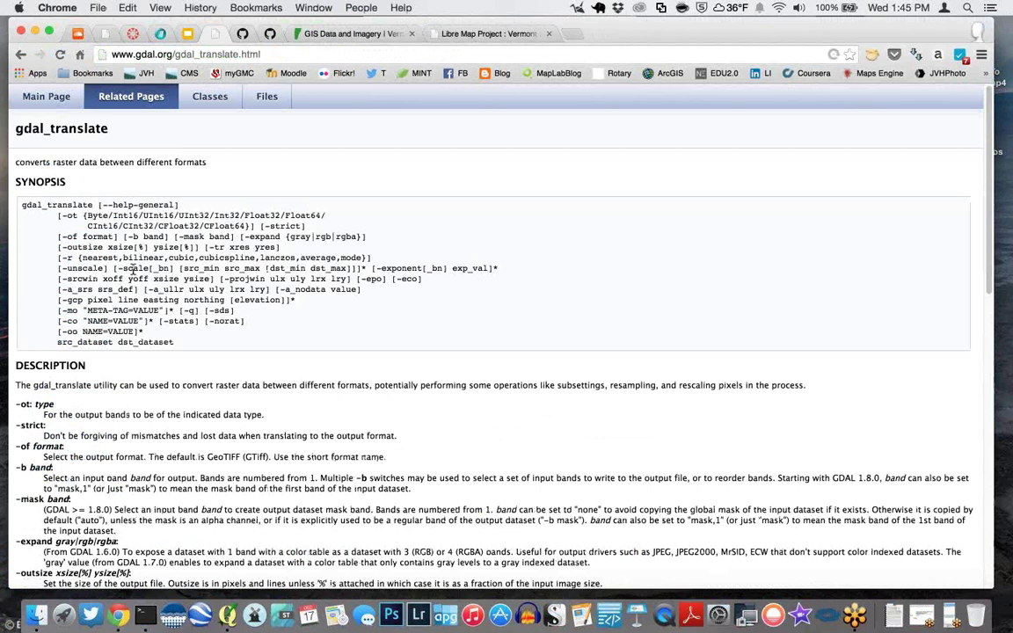
scroll(94, 207, "down", 10)
scroll(94, 208, "down", 3)
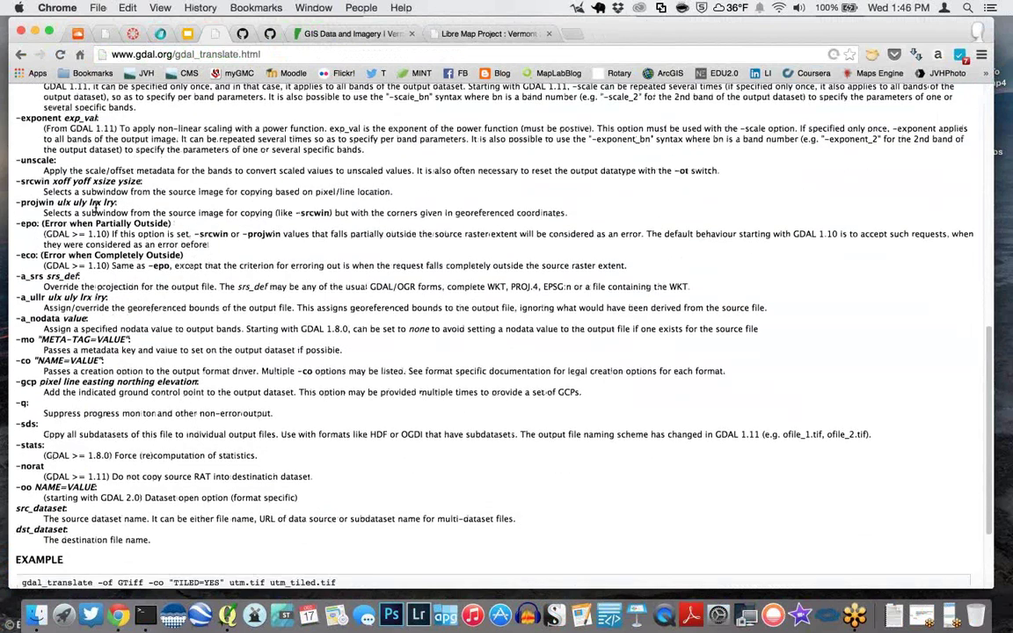
scroll(94, 208, "up", 3)
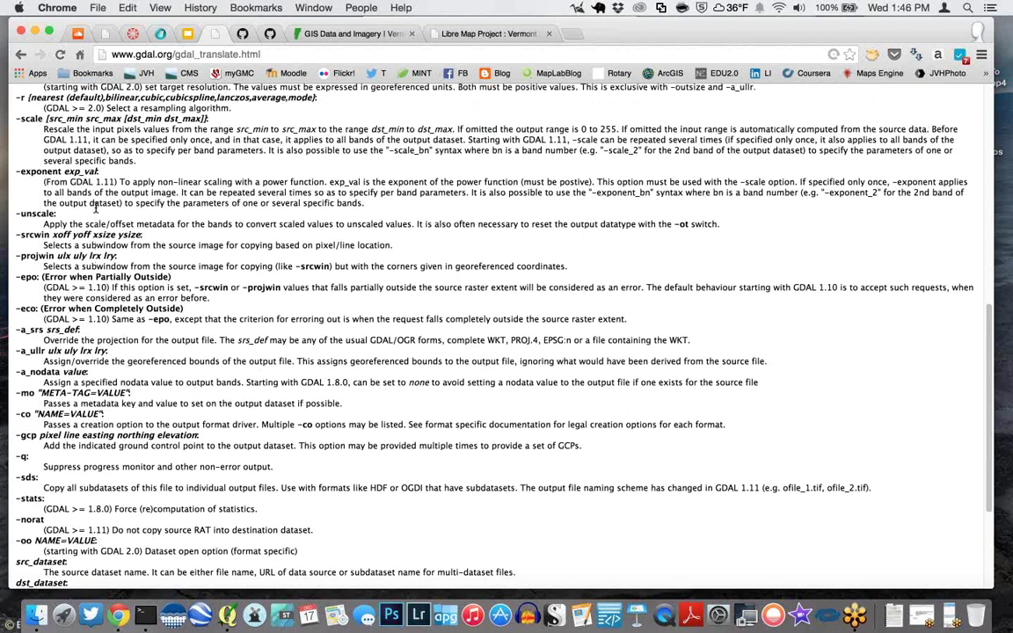
scroll(95, 208, "up", 6)
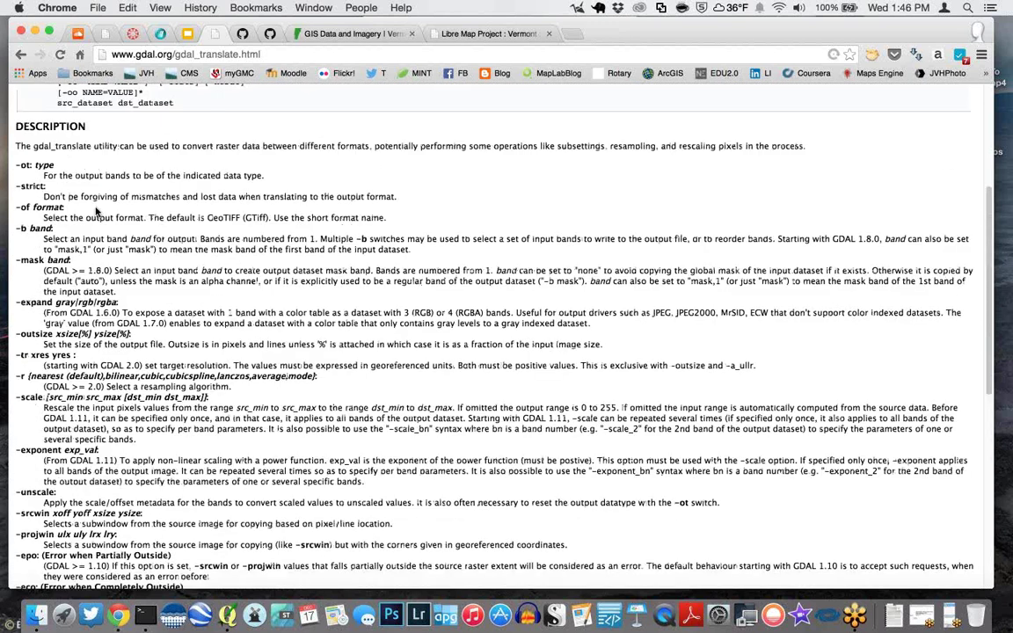
scroll(97, 211, "down", 6)
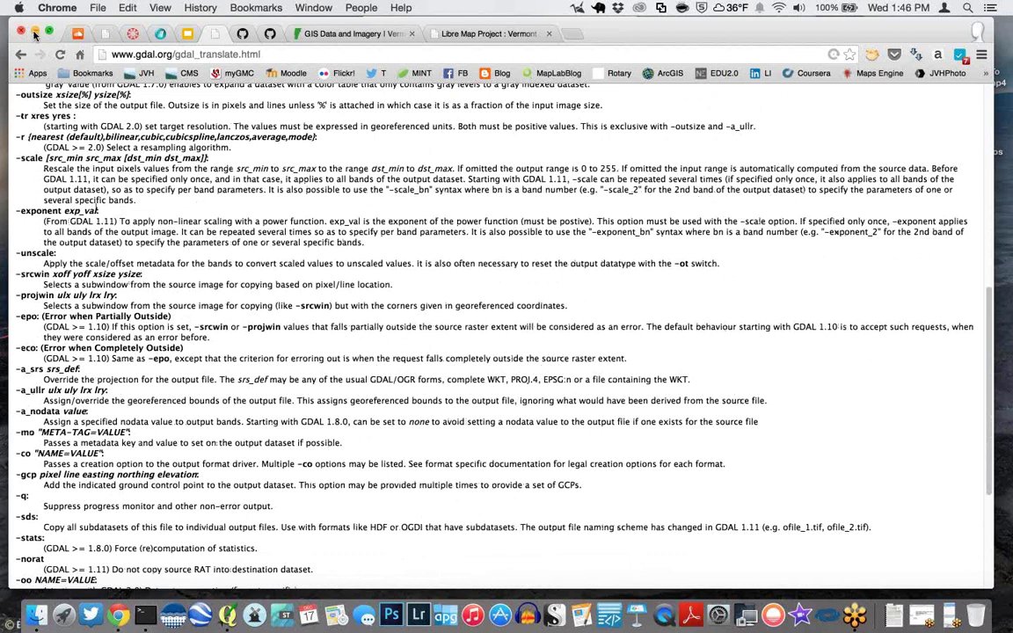
Return to QGIS, close the Translate dialog without running it, and add DEM.tif from the Desktop's GDAL folder
left_click(34, 33)
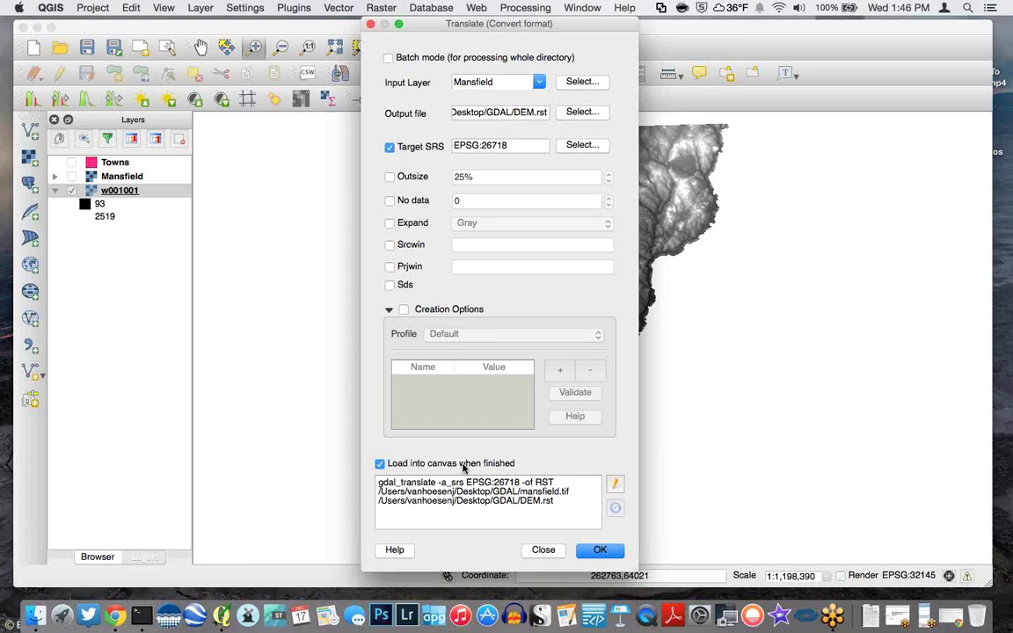
left_click(559, 556)
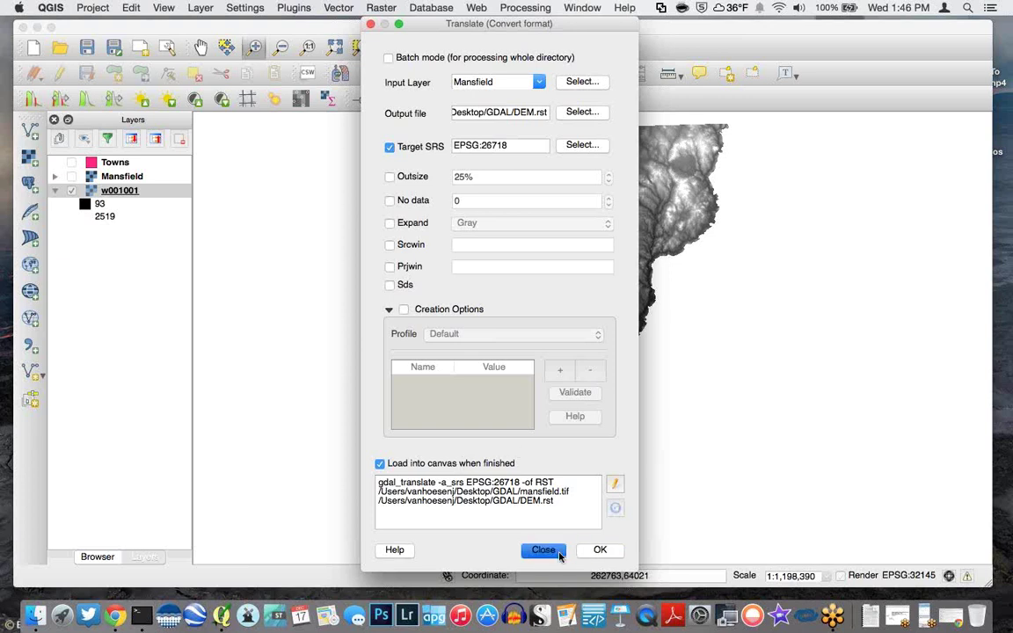
left_click(304, 104)
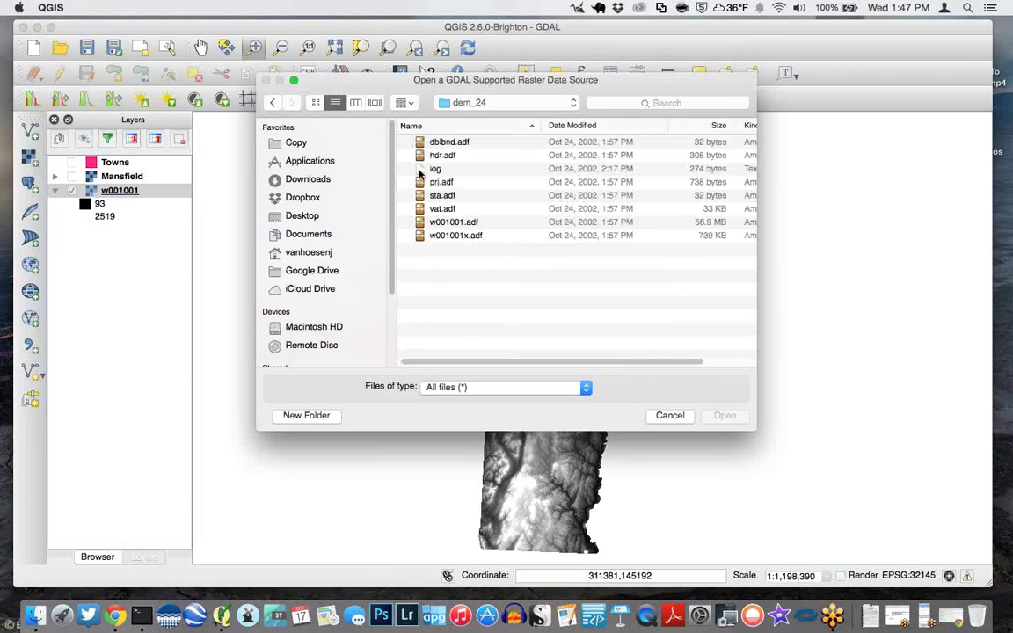
left_click(290, 216)
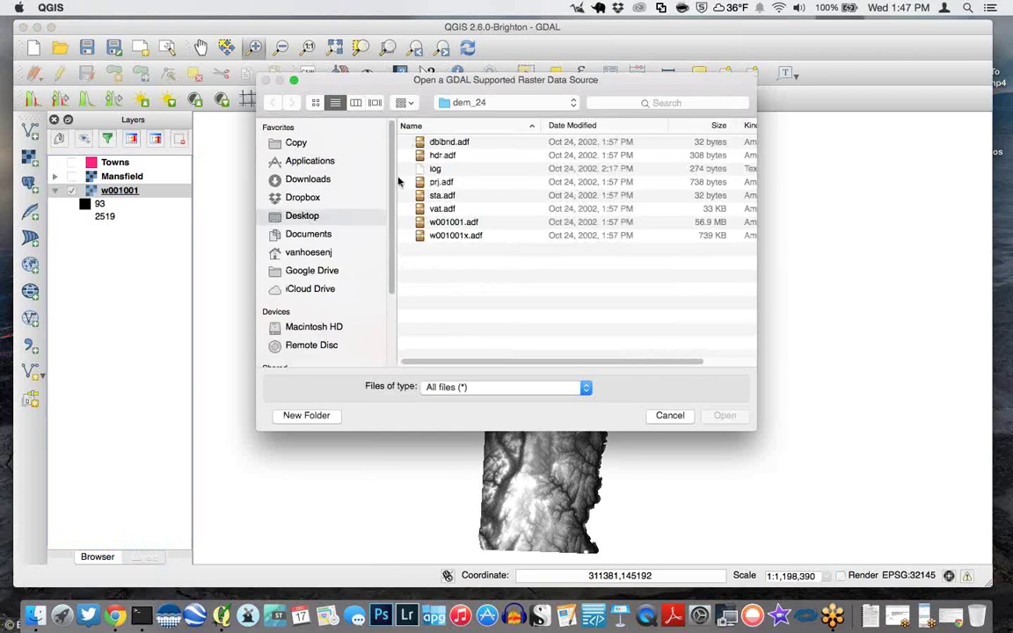
left_click(435, 183)
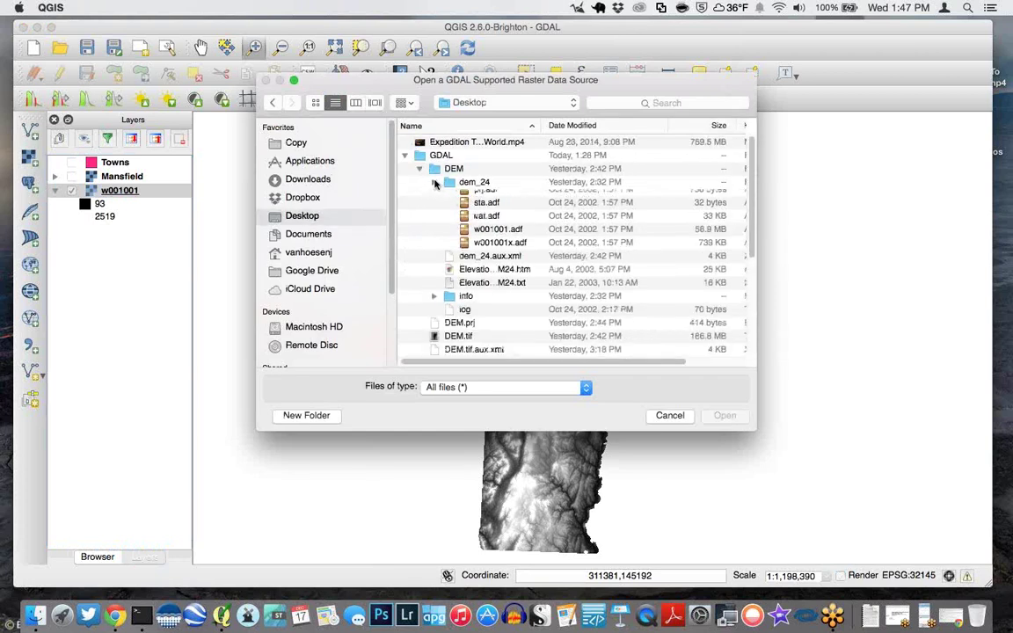
left_click(458, 275)
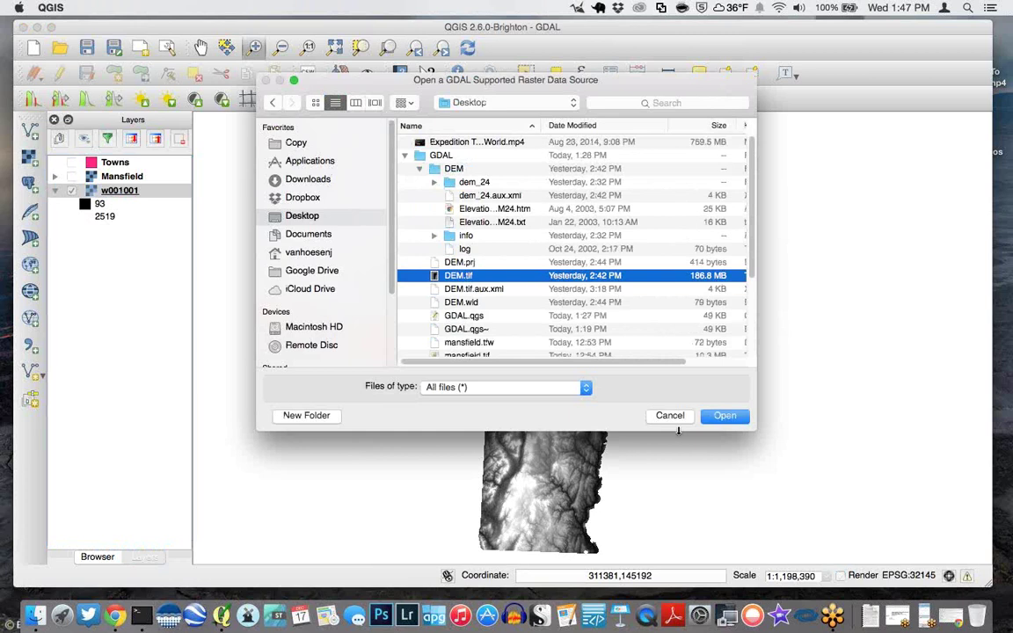
key("Return")
Remove the w001001 layer from the project
right_click(148, 228)
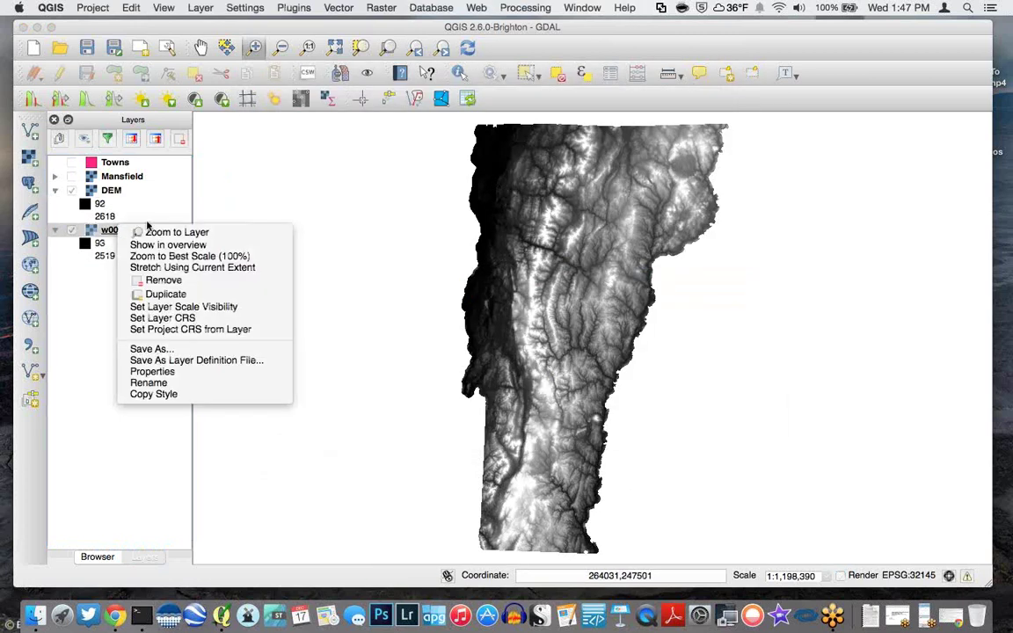
left_click(163, 280)
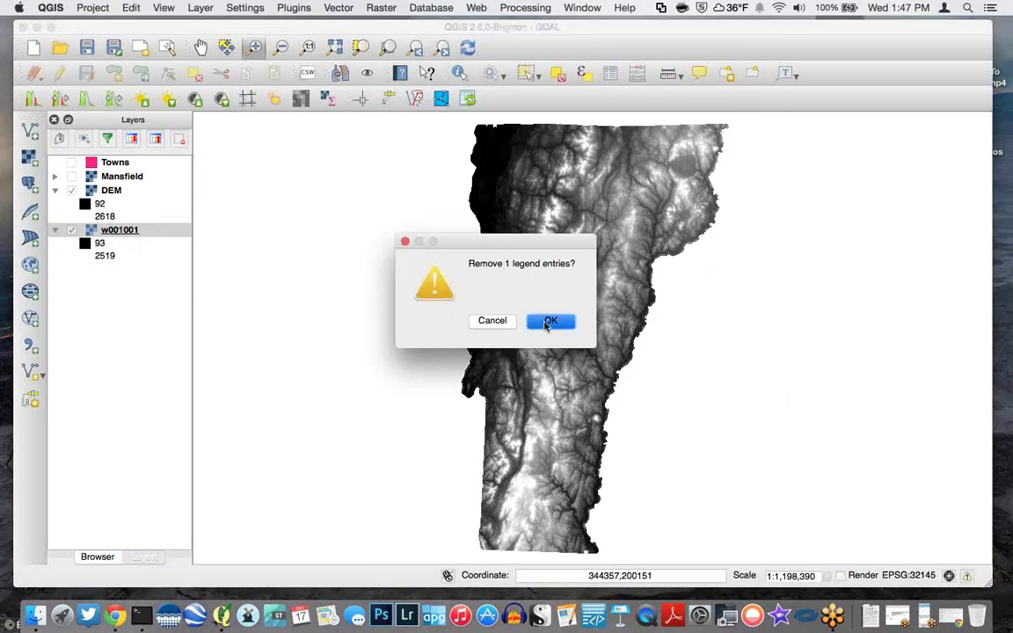
left_click(548, 322)
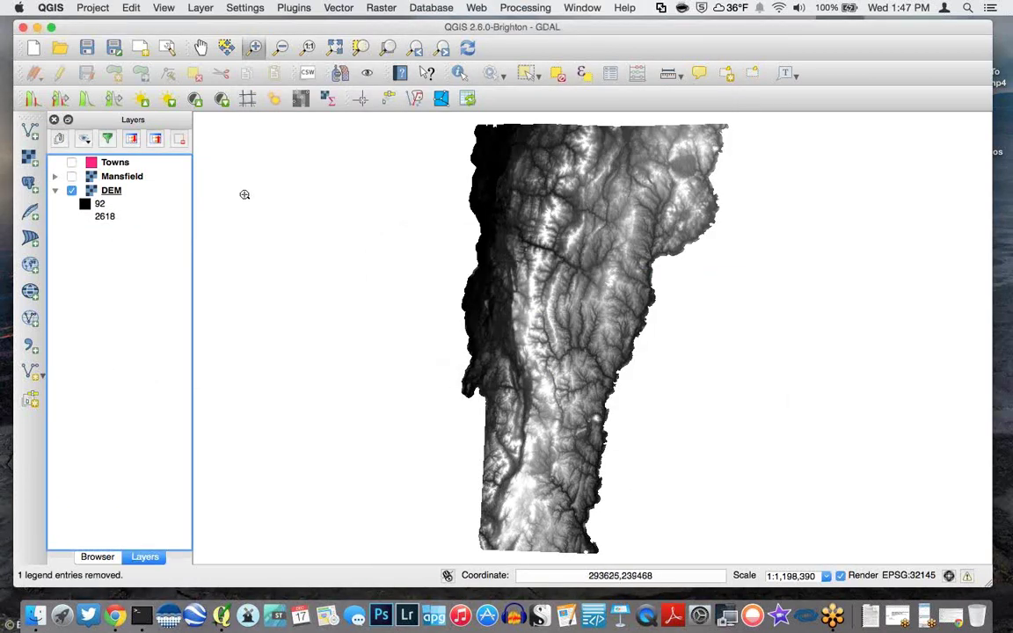
Show the Towns layer and open its attribute table
left_click(71, 163)
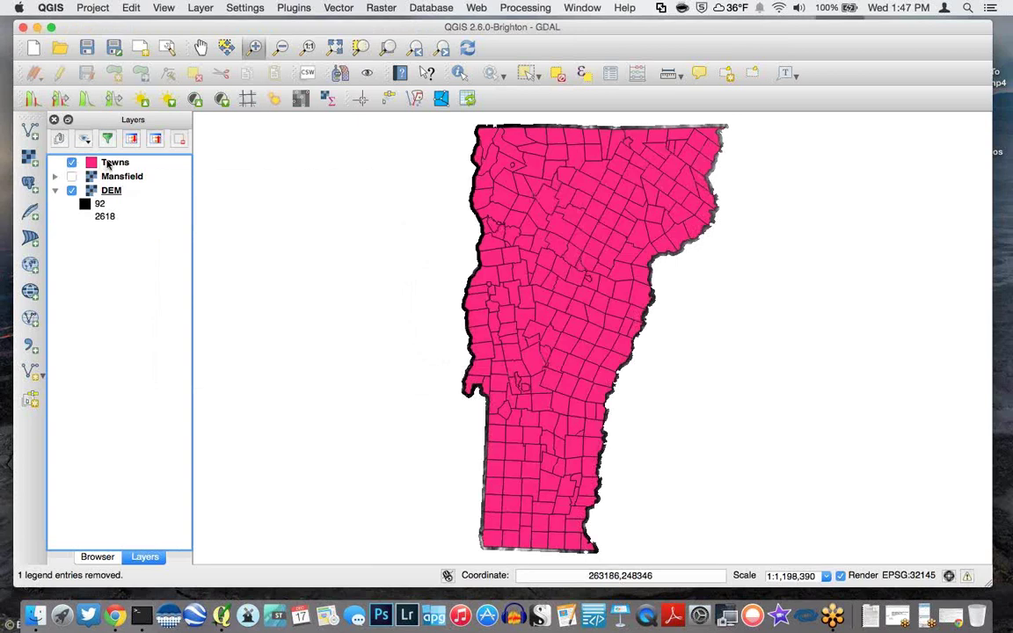
right_click(103, 163)
left_click(164, 265)
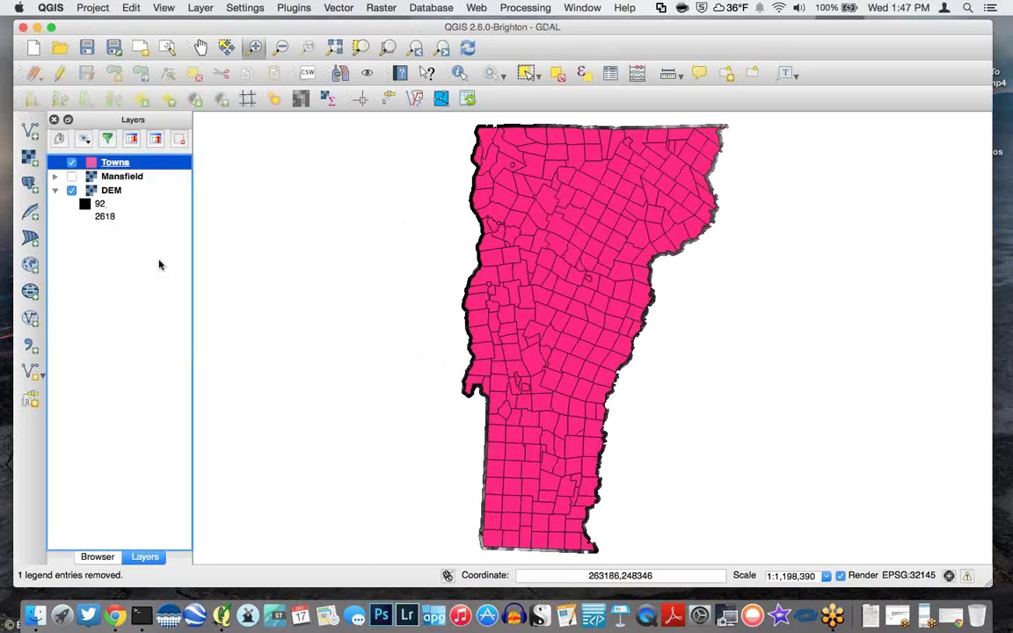
left_click_drag(160, 143, 225, 28)
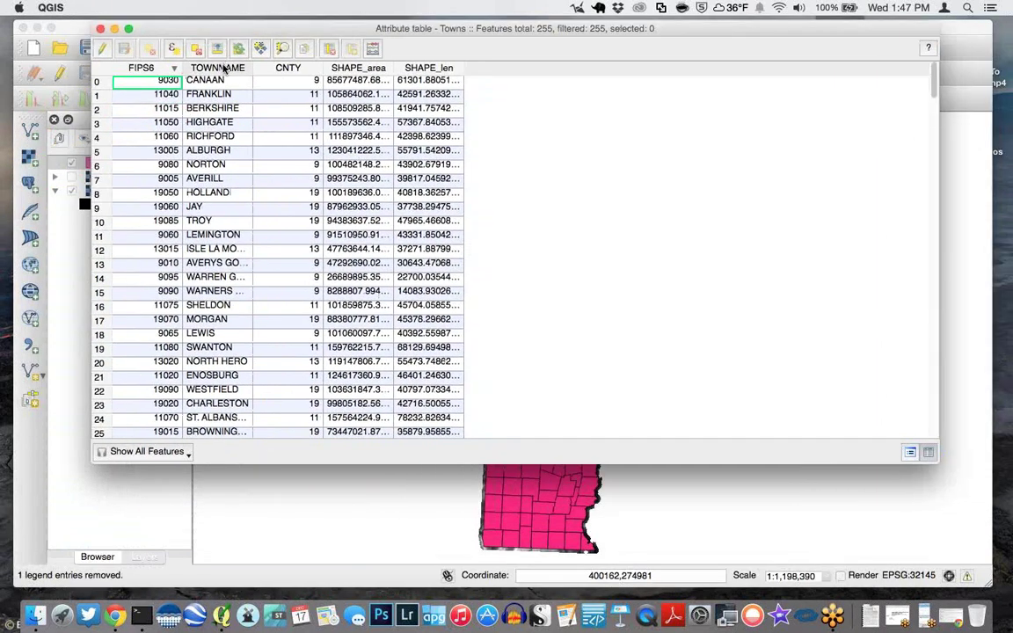
Sort the Towns attribute table by TOWNNAME, select the UNDERHILL record and close the table
left_click(205, 65)
scroll(204, 249, "down", 3)
scroll(204, 250, "down", 20)
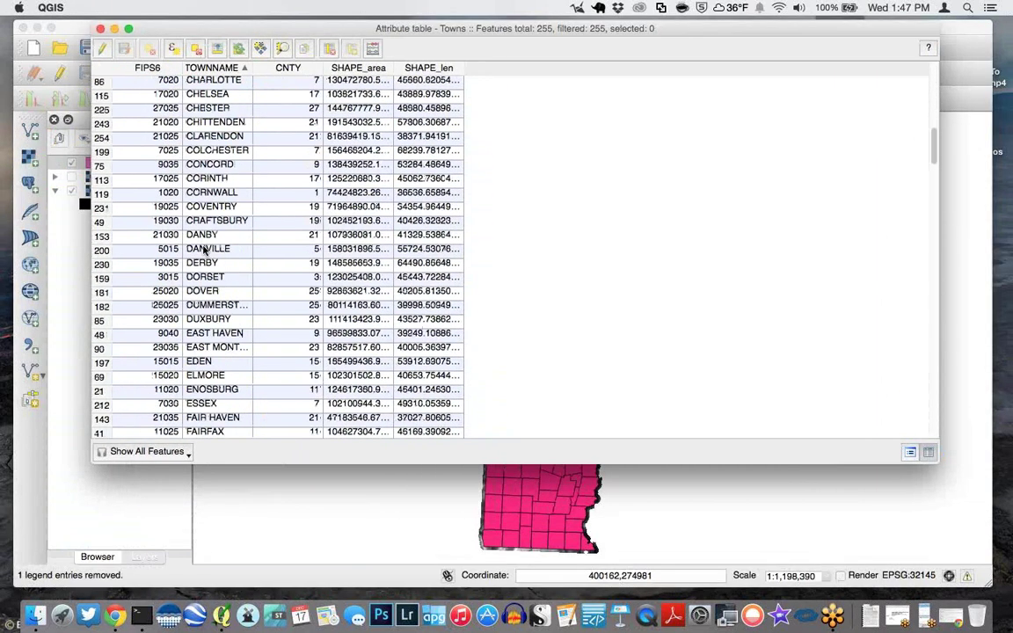
scroll(203, 250, "down", 9)
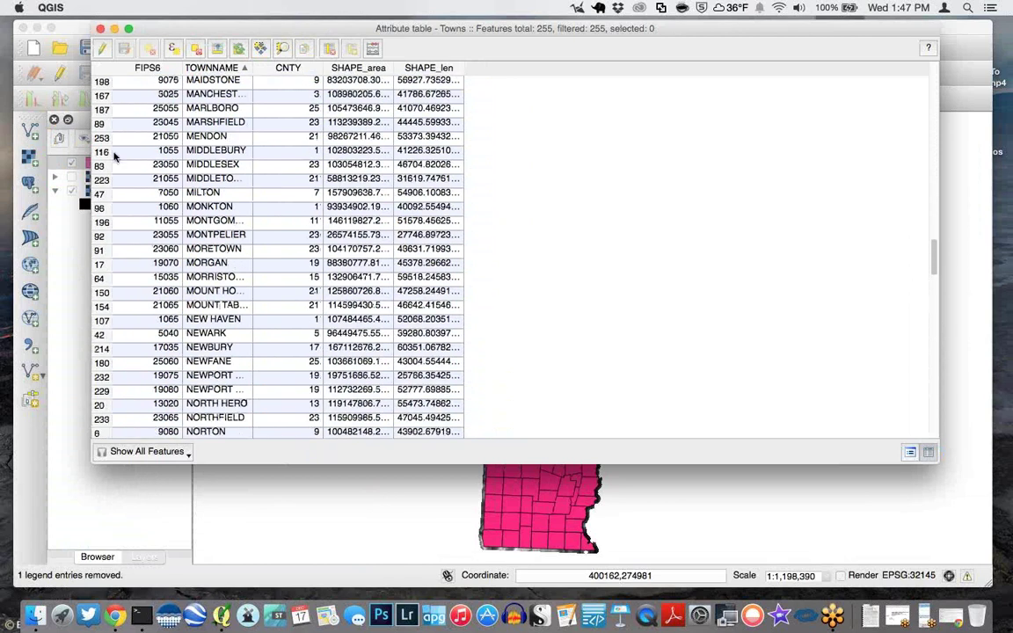
left_click_drag(93, 134, 328, 134)
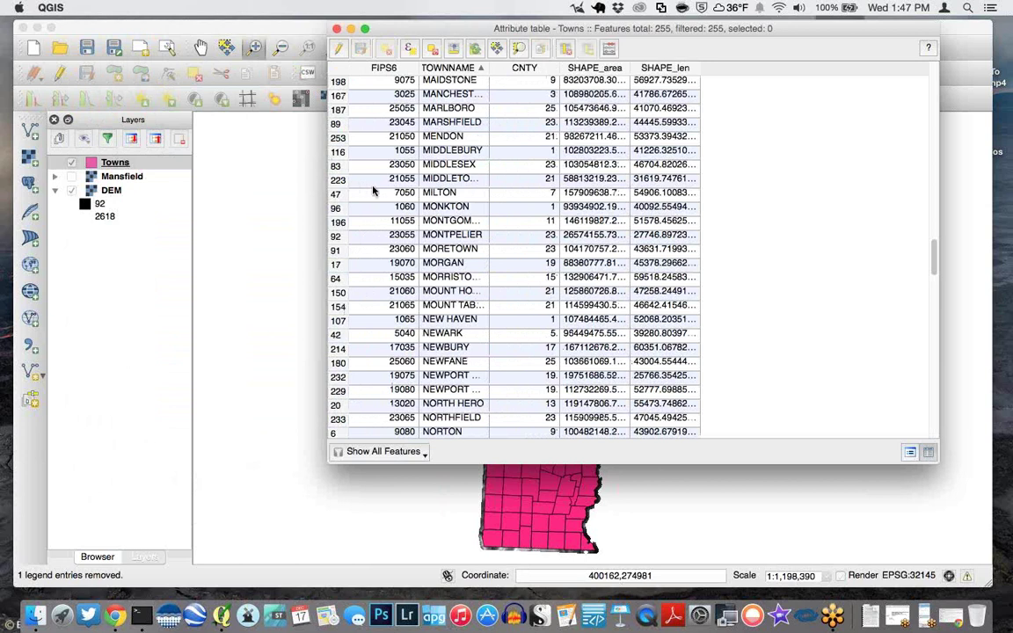
scroll(419, 261, "down", 5)
scroll(419, 261, "down", 20)
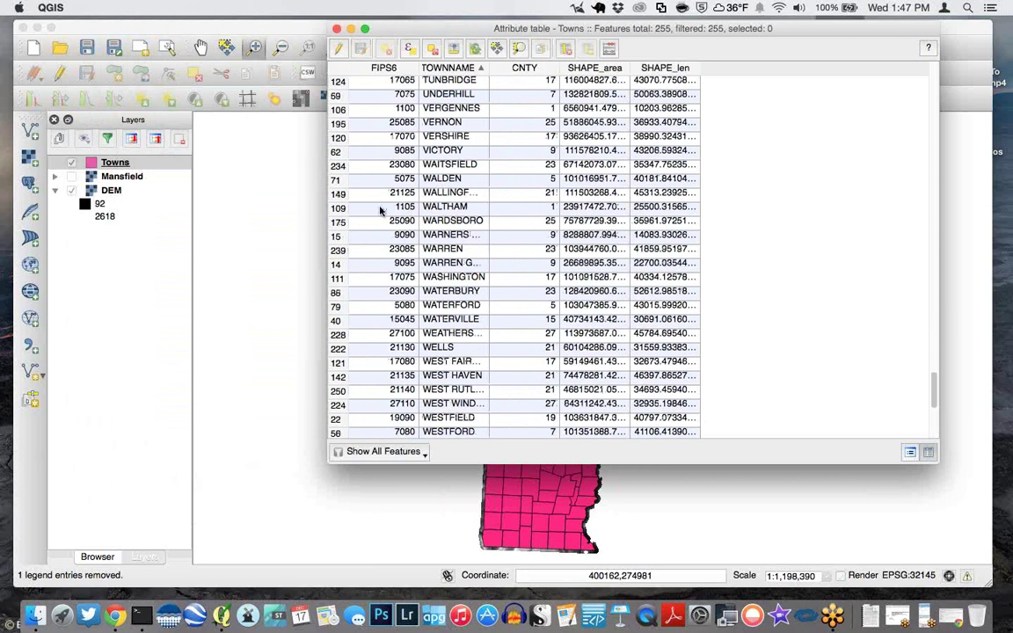
scroll(378, 211, "up", 4)
scroll(356, 339, "down", 2)
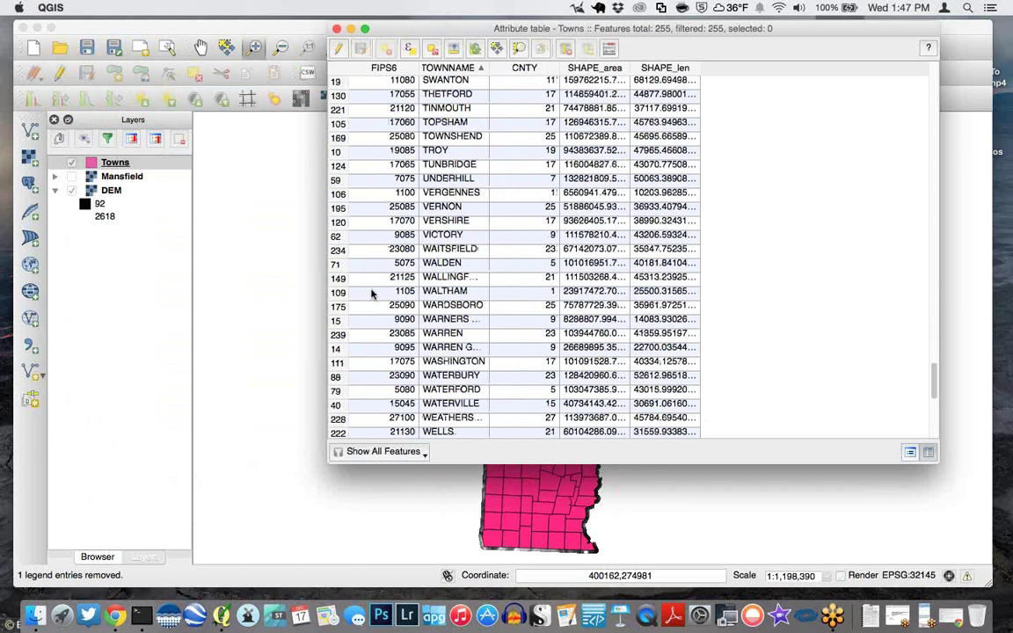
left_click(392, 177)
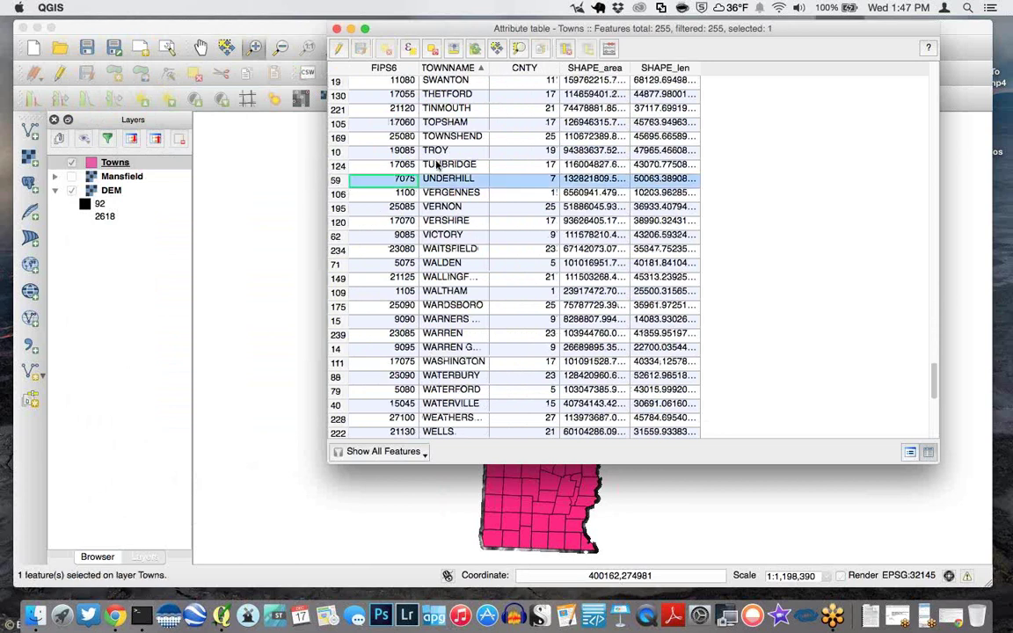
left_click(299, 30)
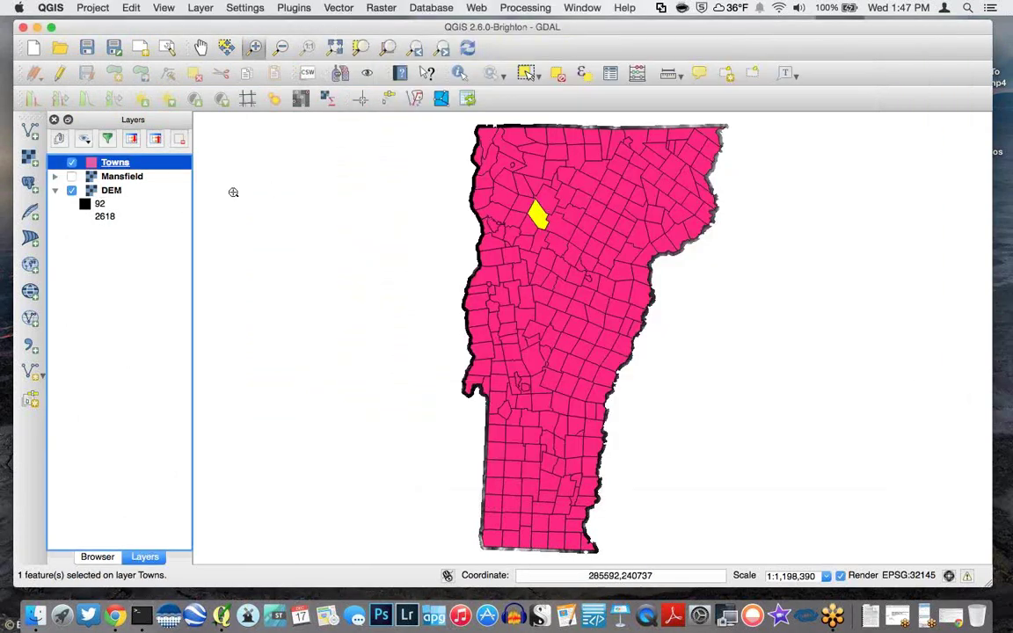
Export only the selected Towns feature as the ESRI Shapefile Underhill.shp in the Towns folder and add it to the map
right_click(115, 162)
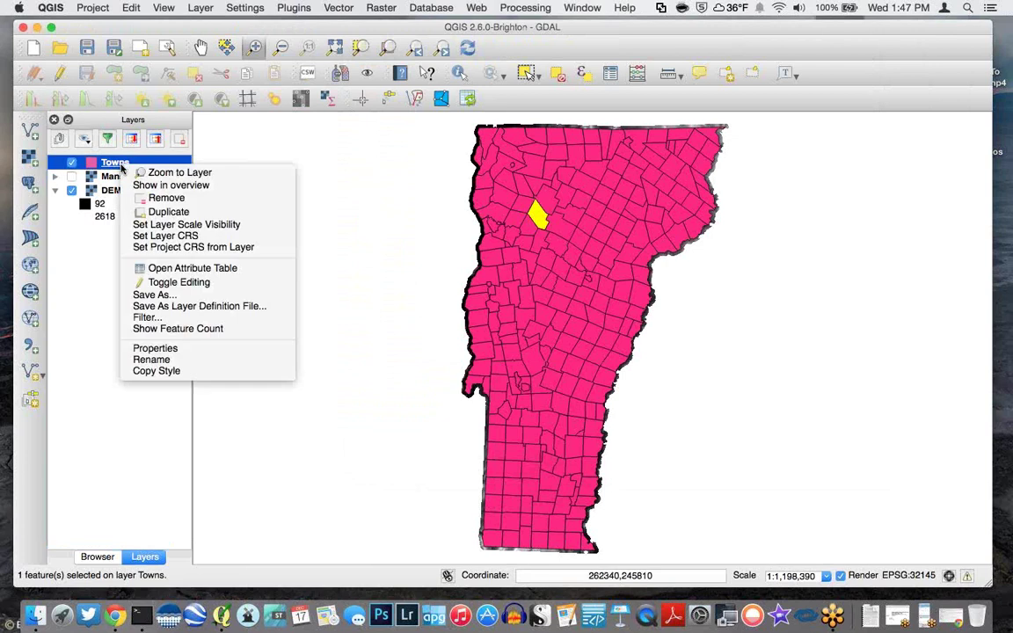
left_click(154, 295)
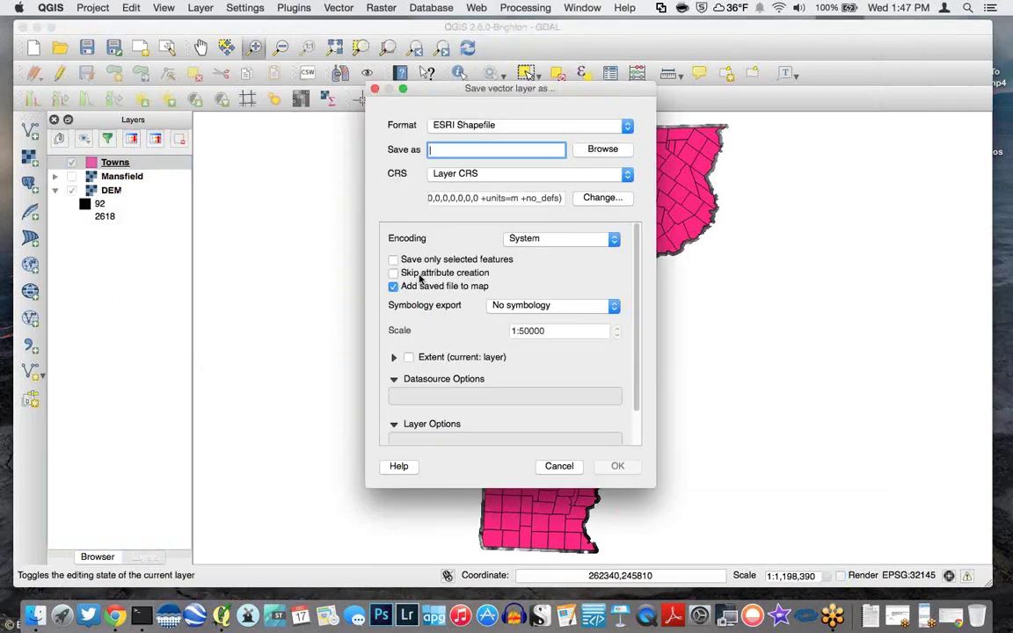
left_click(393, 261)
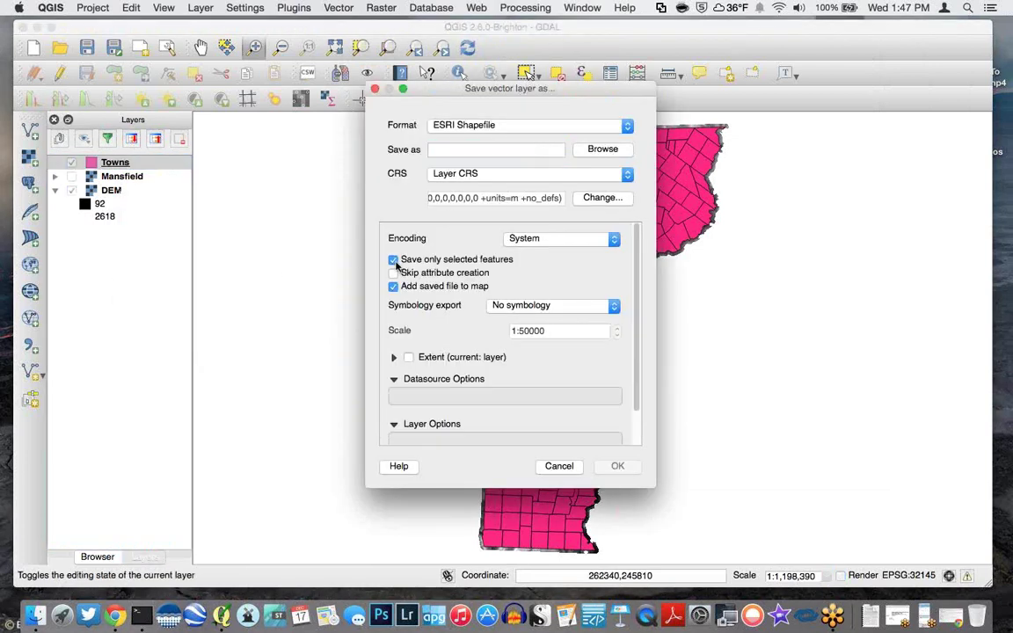
left_click(602, 150)
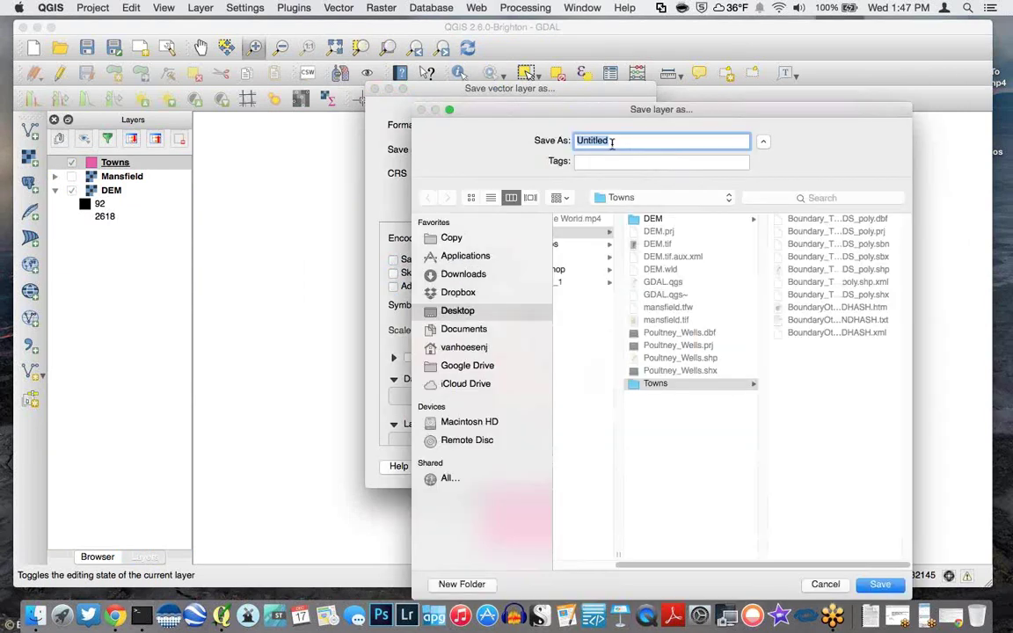
type("Underhill")
left_click(880, 584)
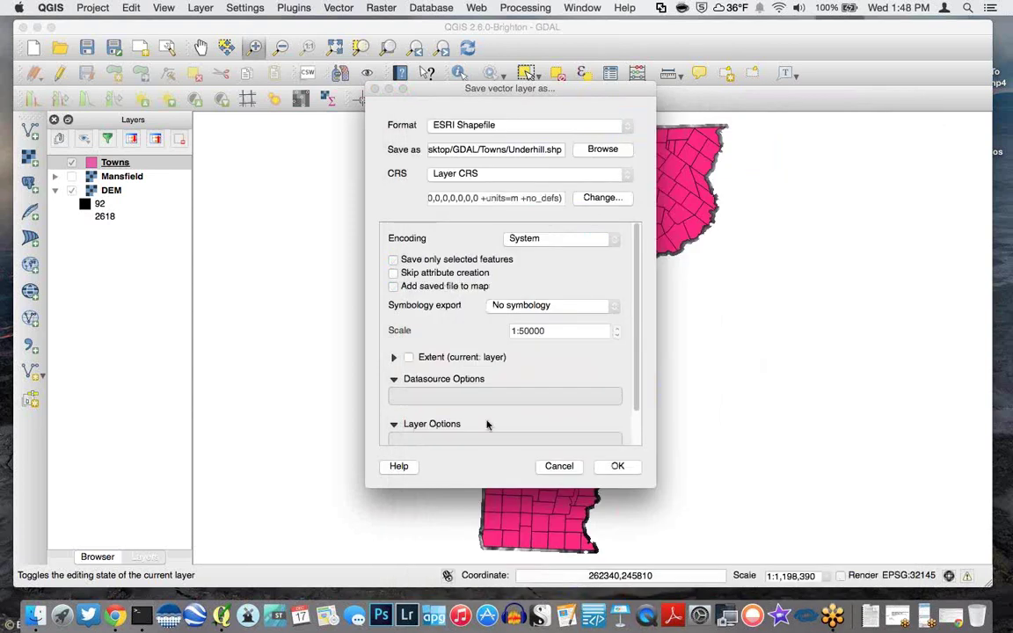
left_click(617, 466)
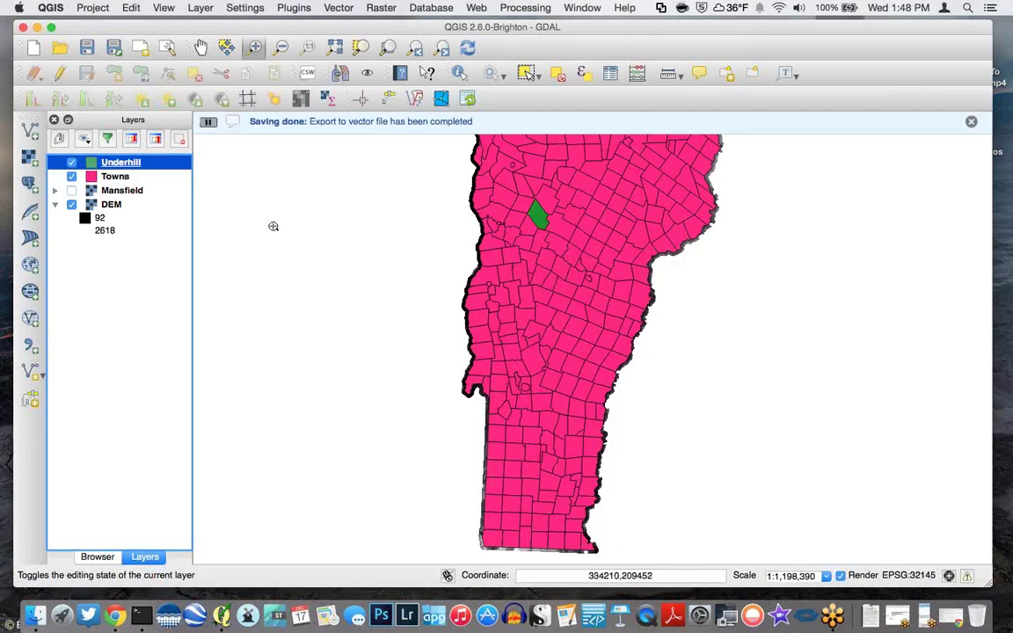
Hide the Towns layer and zoom in on the Underhill polygon over the DEM
left_click(71, 176)
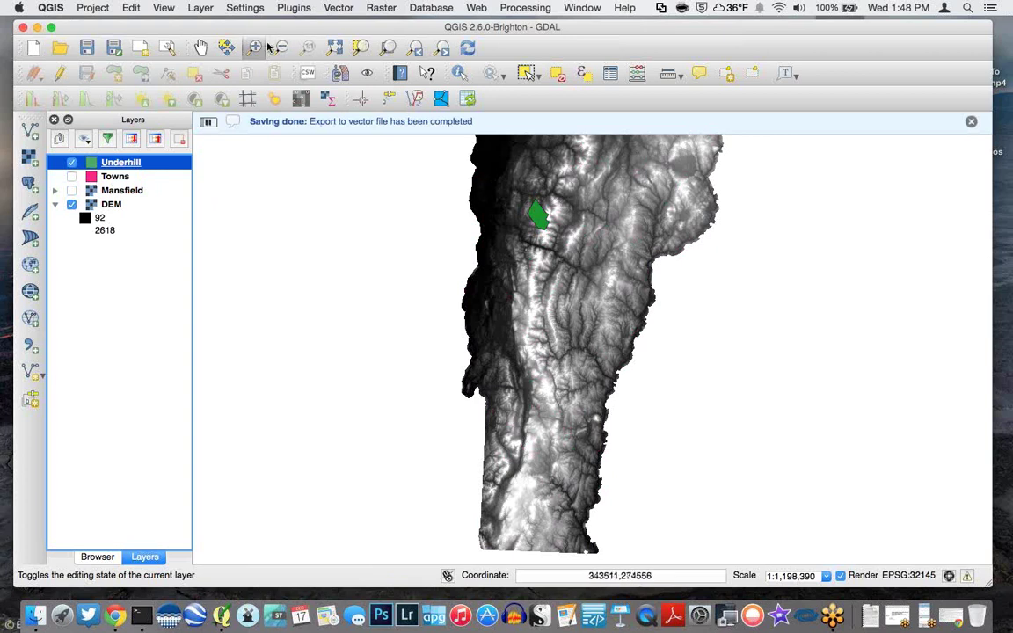
left_click_drag(519, 186, 567, 245)
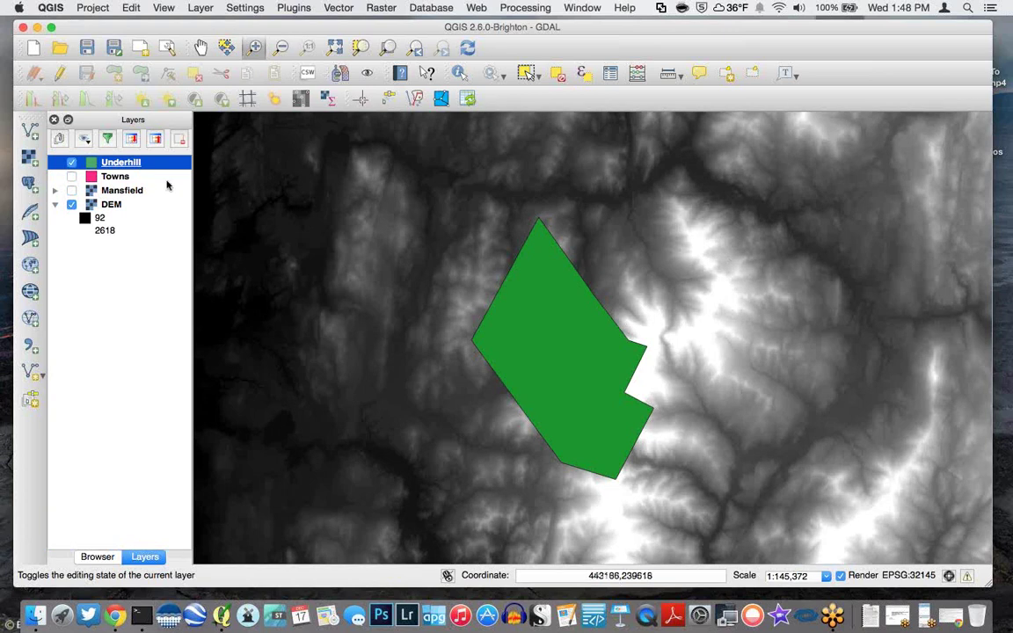
Open the raster Clipper and set its output to a GeoTIFF named Under-dem in the GDAL folder
left_click(370, 8)
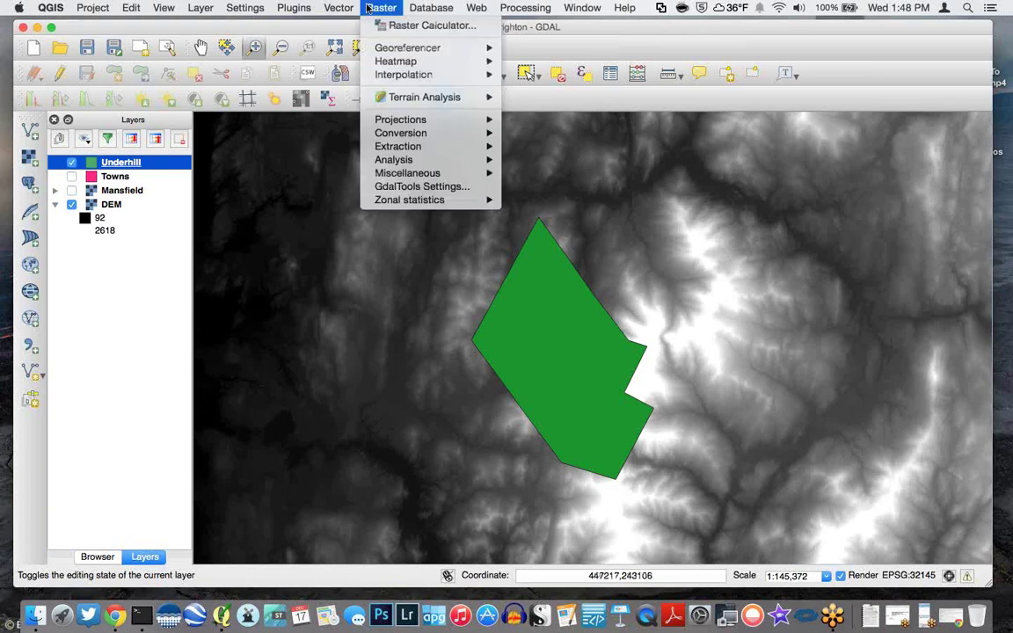
mouse_move(430, 147)
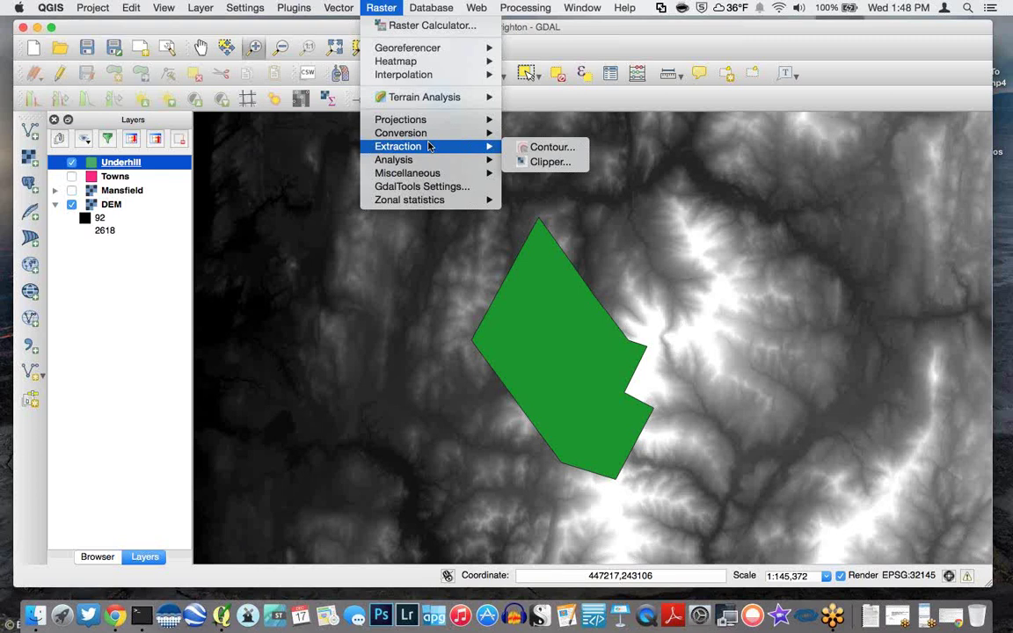
left_click(549, 162)
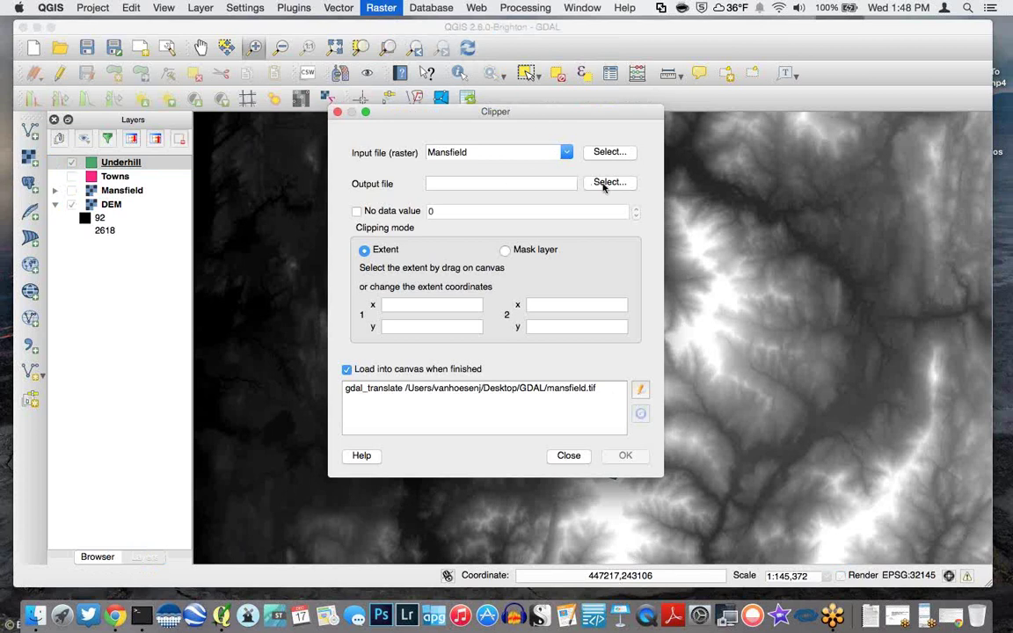
left_click(605, 183)
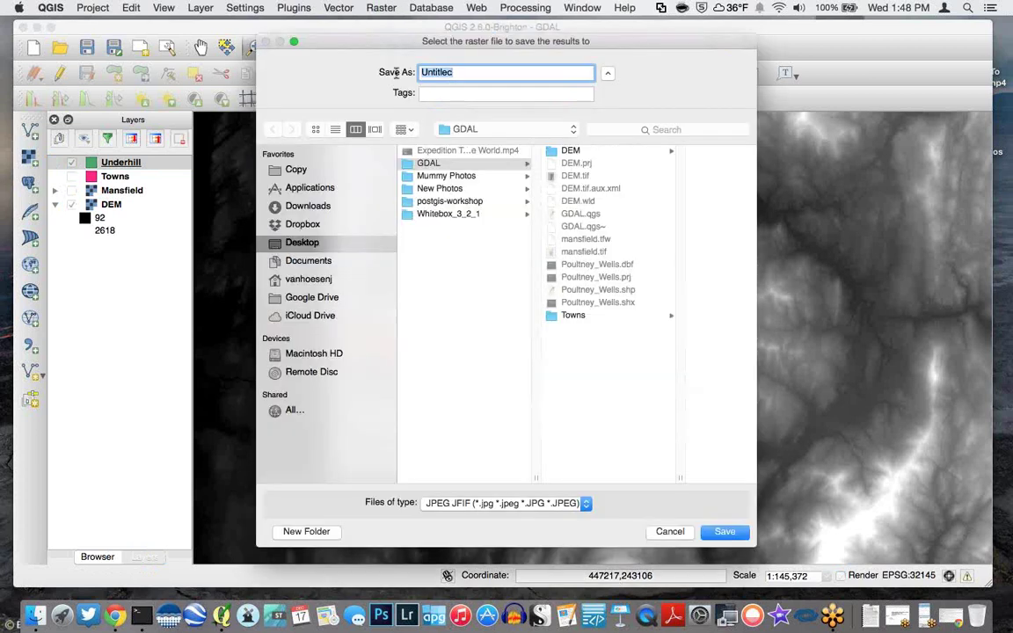
type("Under-dem")
left_click(568, 507)
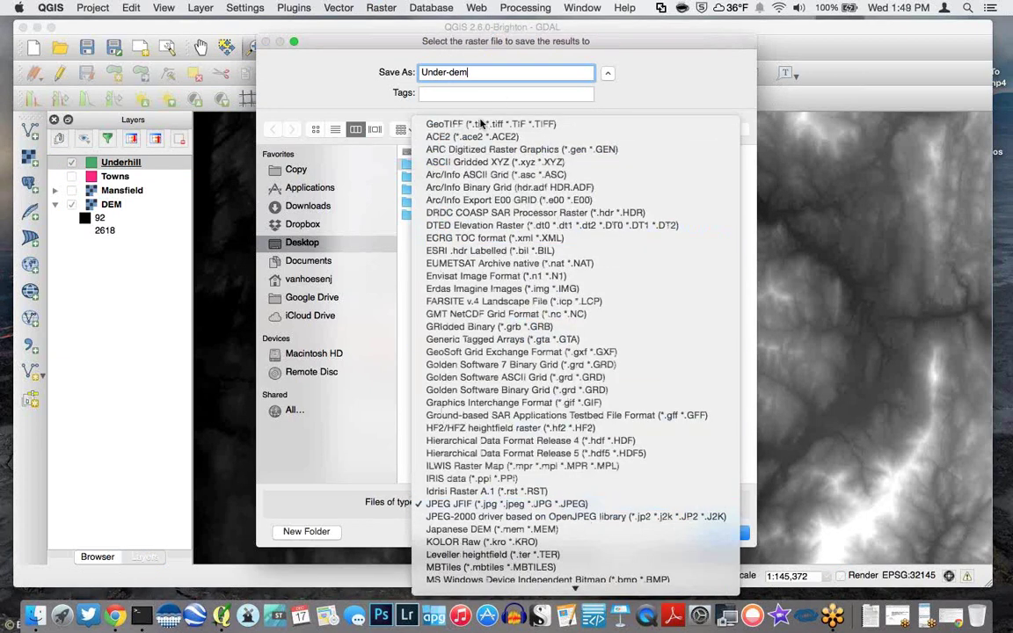
left_click(478, 125)
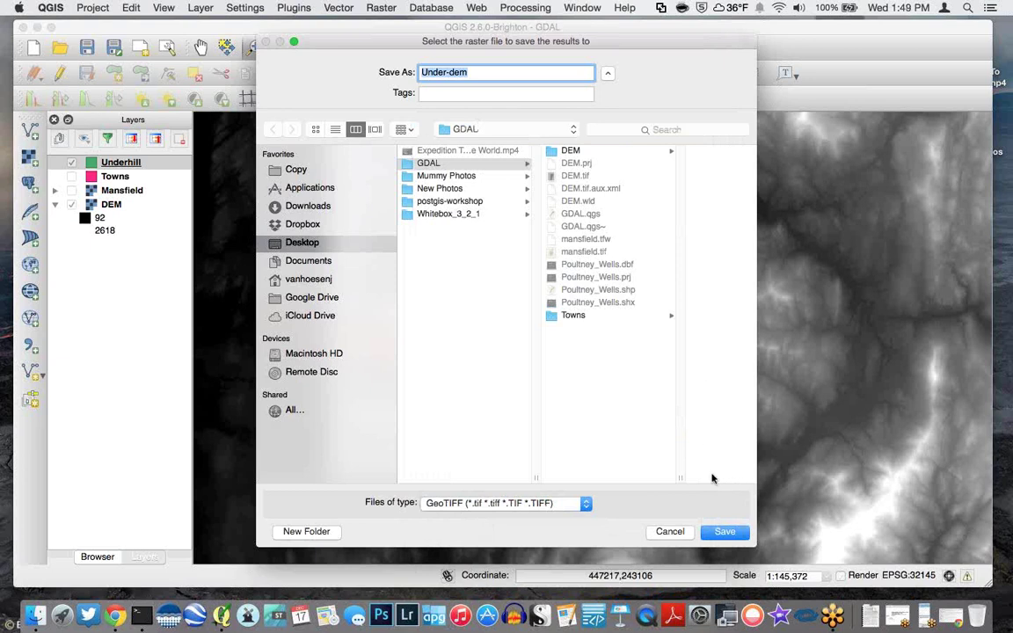
left_click(727, 530)
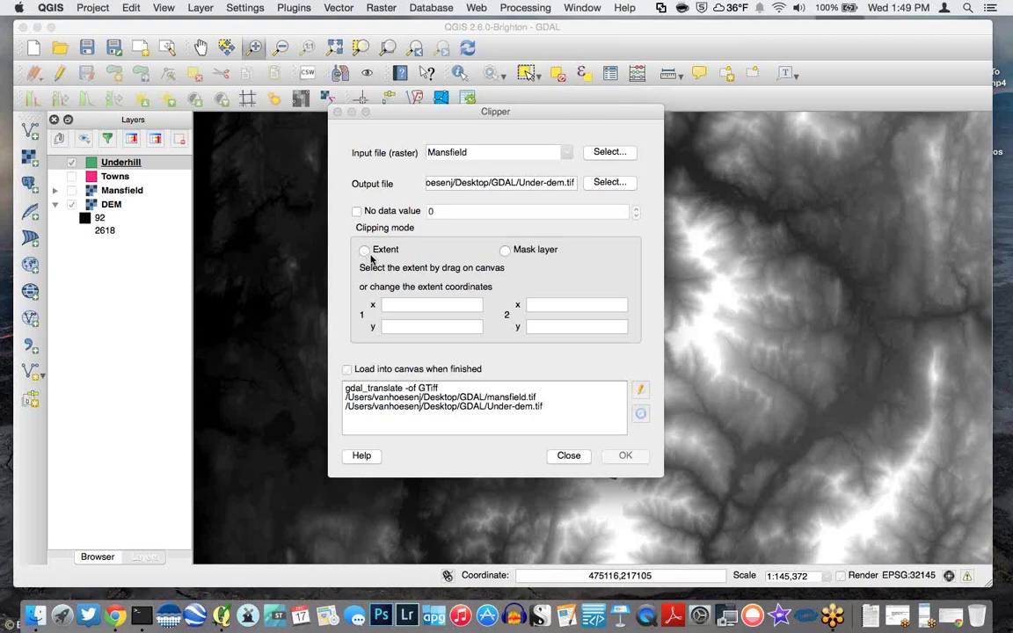
Clip the Mansfield raster using Underhill as the mask layer, and close the Clipper
left_click(505, 251)
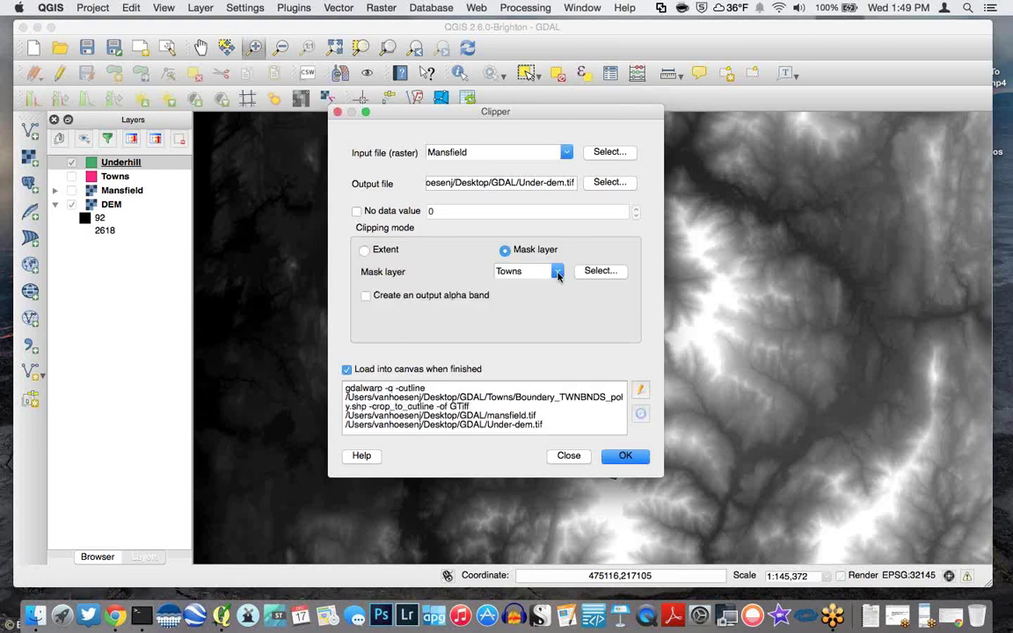
left_click(557, 274)
left_click(527, 291)
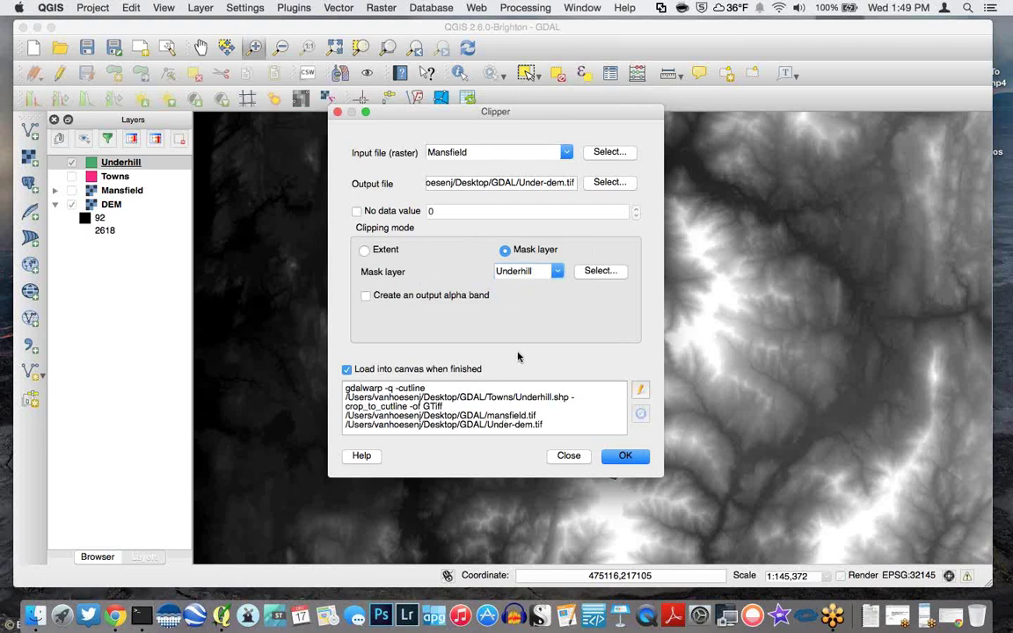
left_click(628, 456)
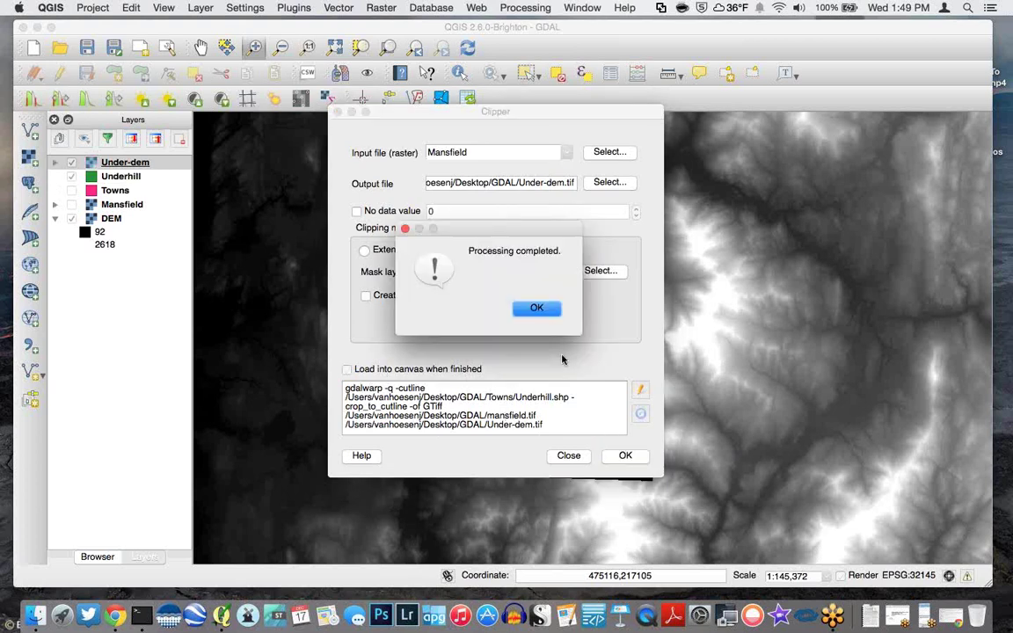
left_click(526, 308)
left_click(569, 456)
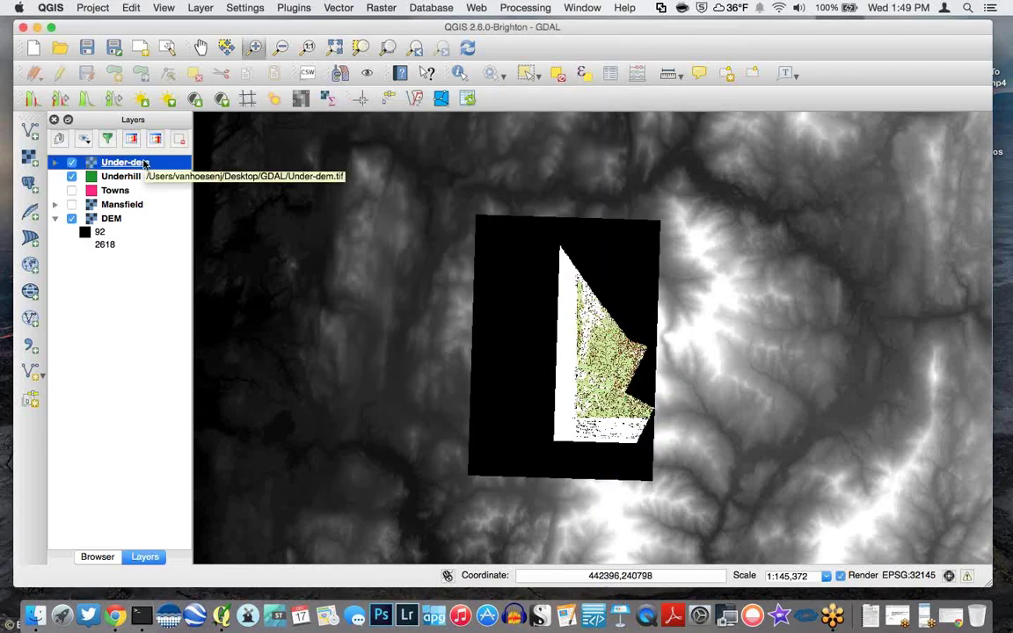
Remove the Under-dem layer from the project
right_click(145, 163)
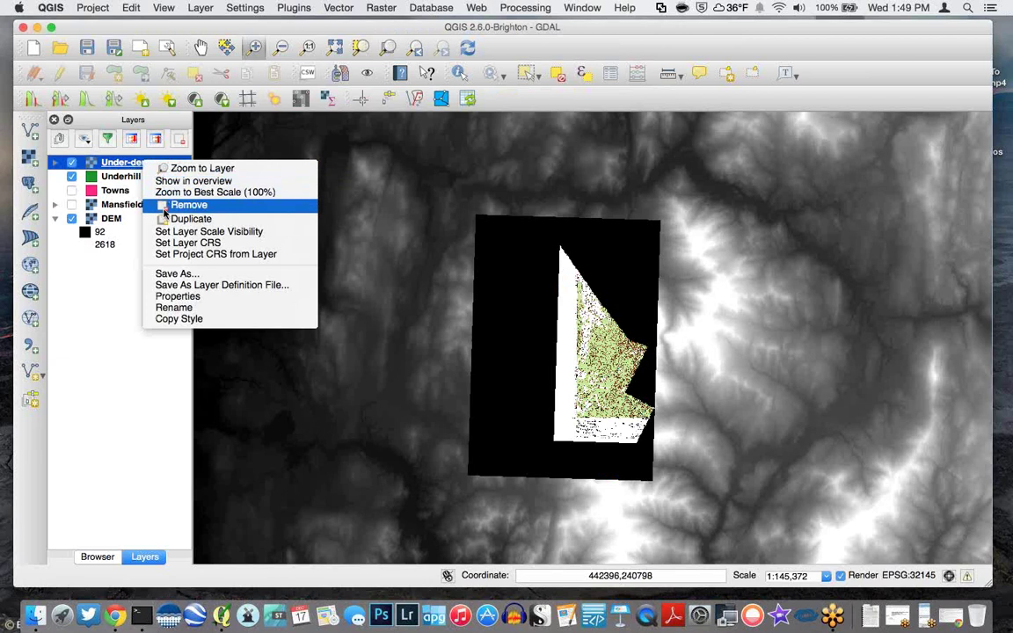
left_click(163, 209)
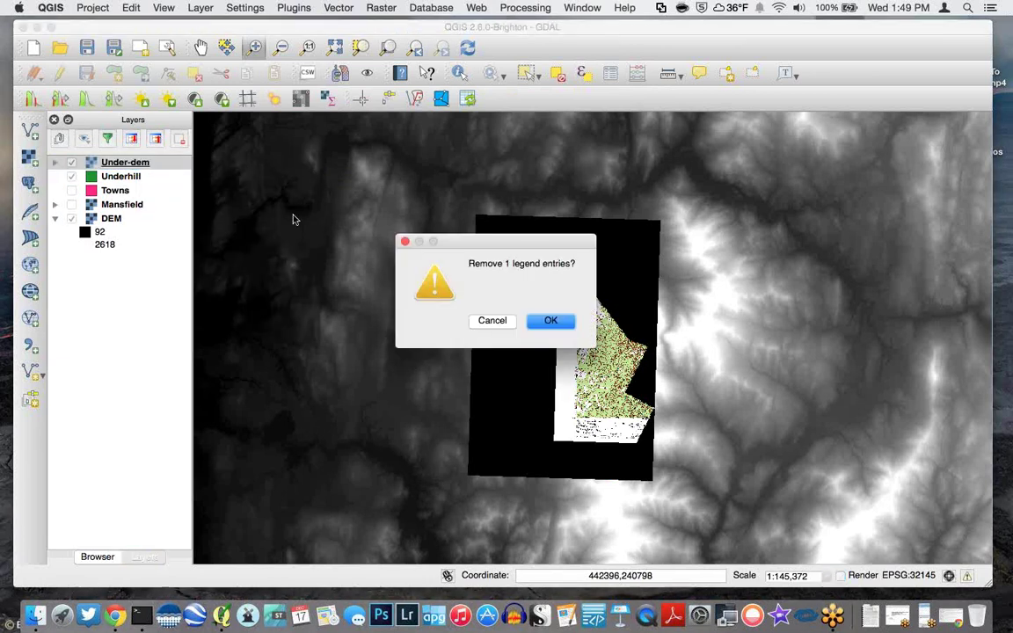
left_click(551, 321)
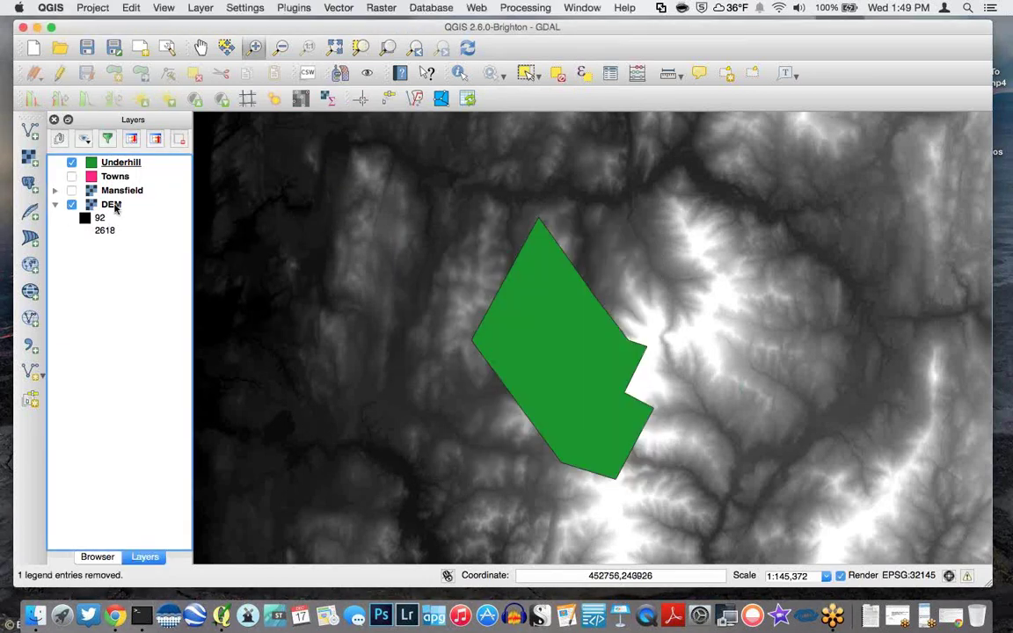
Set up a raster clip of the DEM layer that overwrites the existing Under-dem.tif in the GDAL folder
left_click(382, 8)
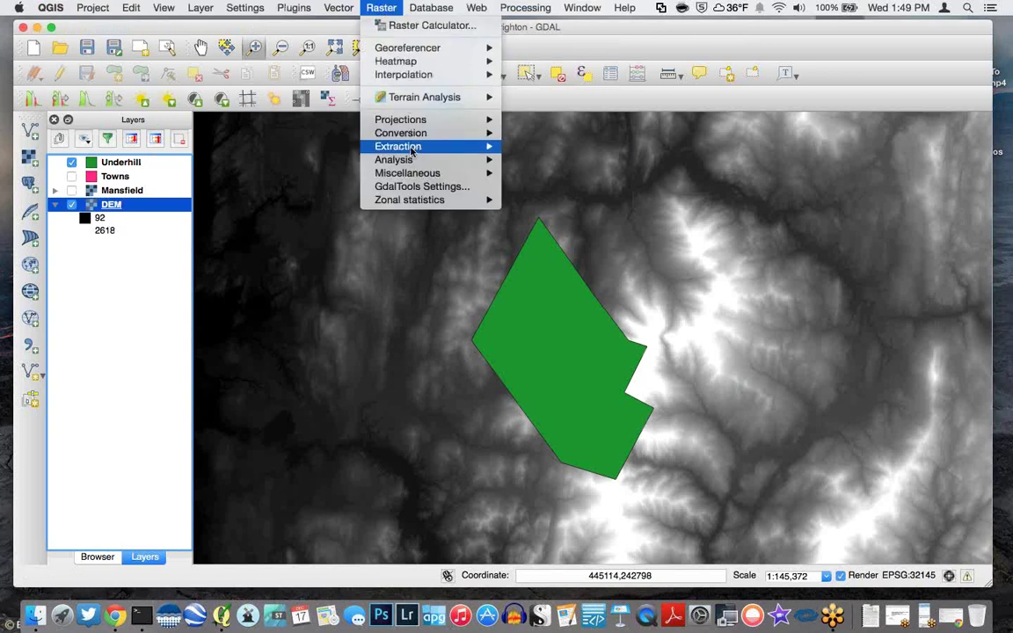
mouse_move(475, 146)
left_click(561, 159)
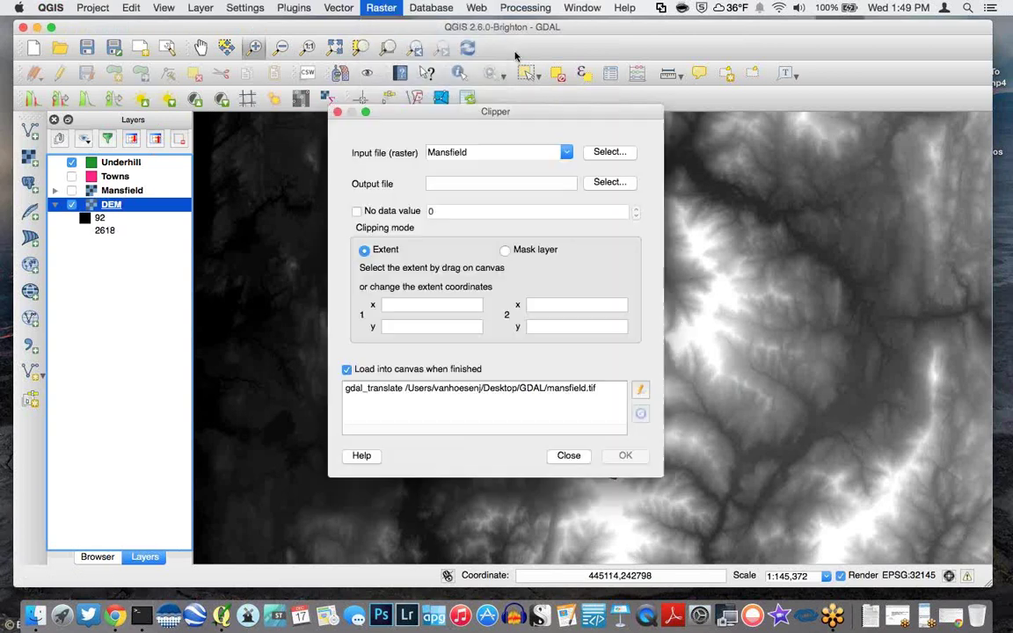
left_click(567, 152)
left_click(469, 174)
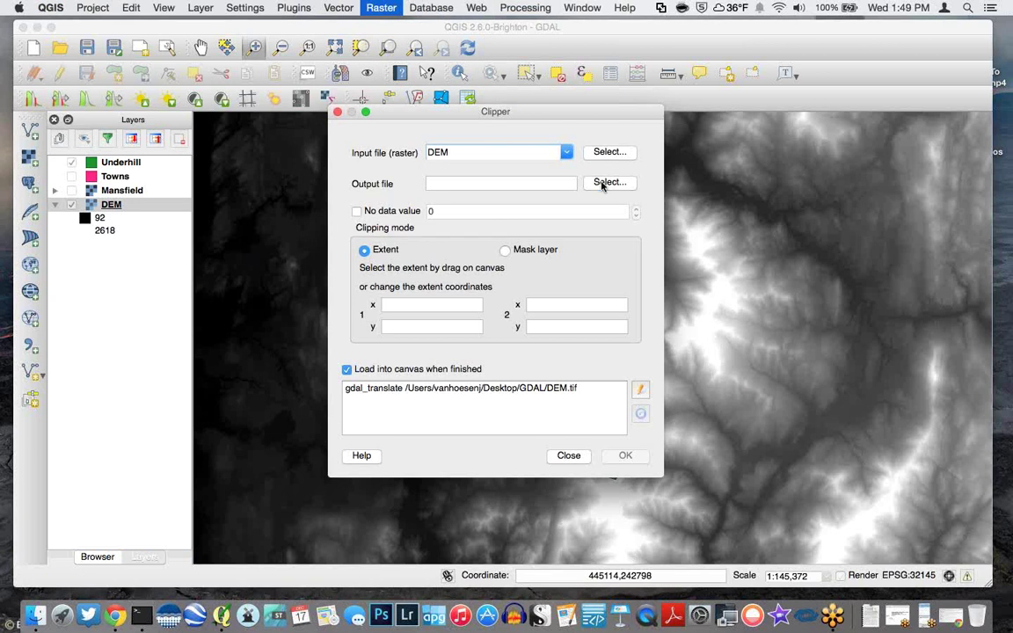
left_click(607, 182)
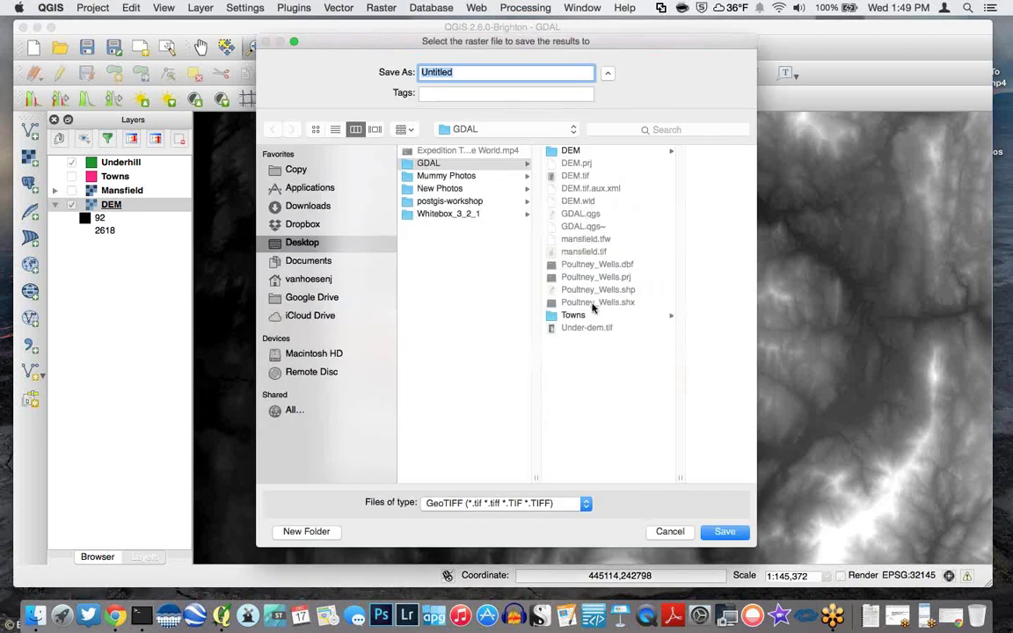
left_click(579, 327)
left_click(719, 534)
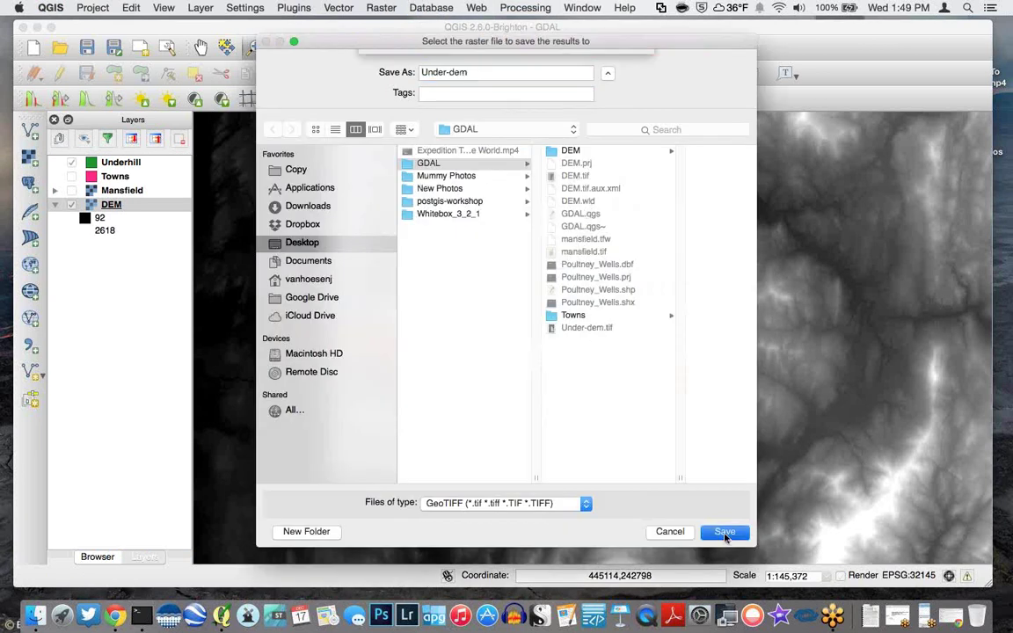
left_click(622, 126)
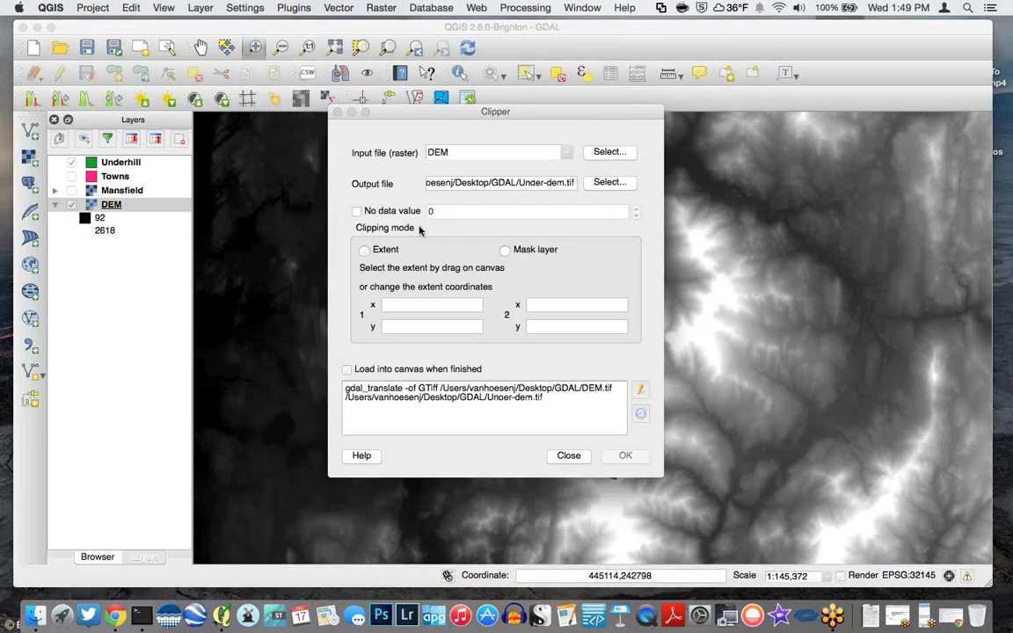
Try to clip the DEM using Underhill as the mask layer, and close the Clipper
left_click(510, 252)
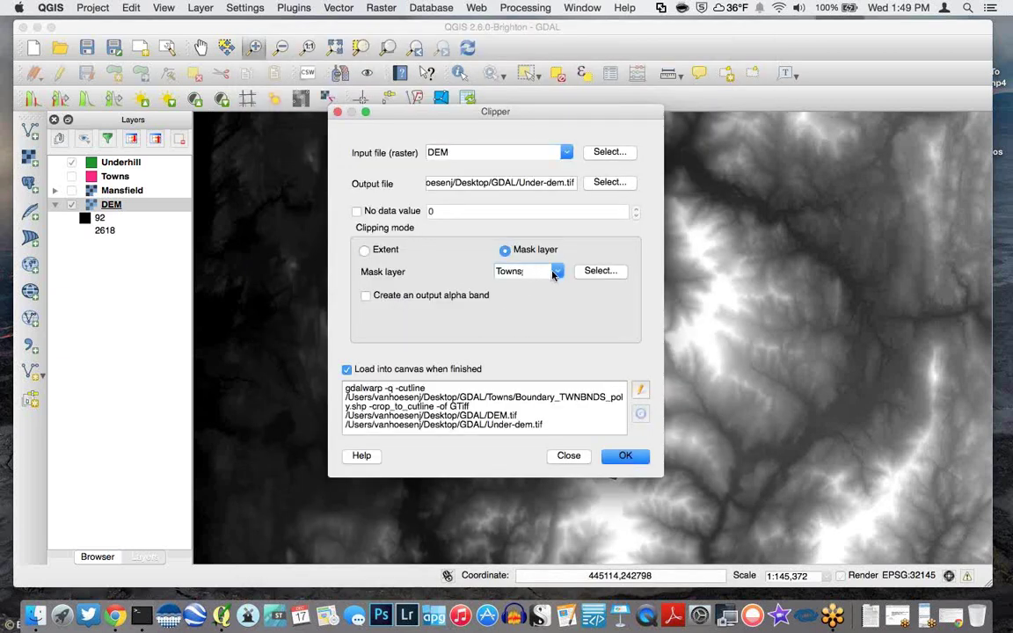
left_click(519, 271)
left_click(519, 292)
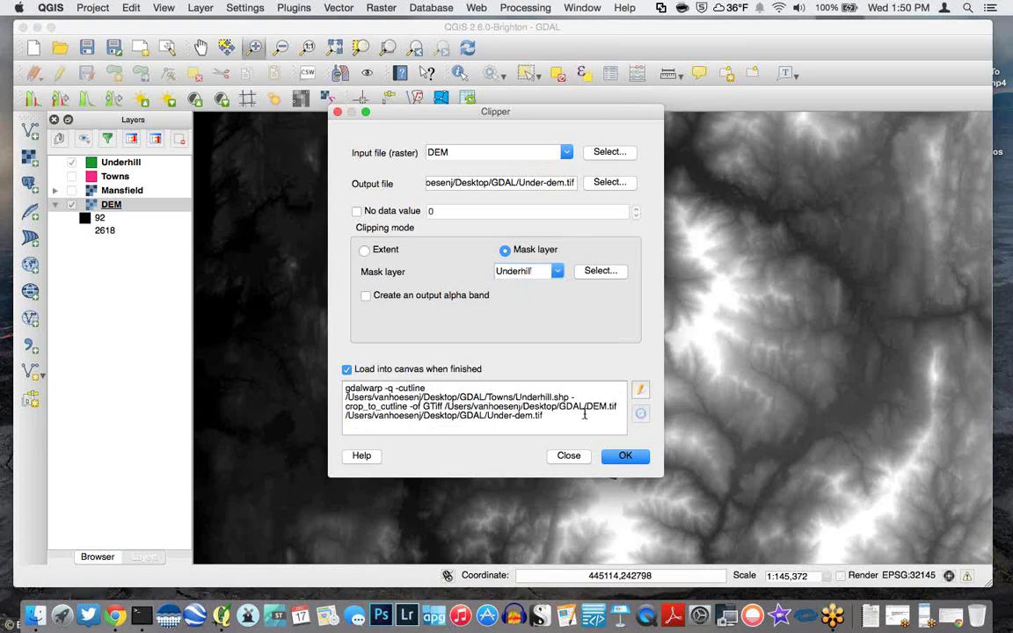
left_click(621, 457)
left_click(471, 322)
left_click(569, 456)
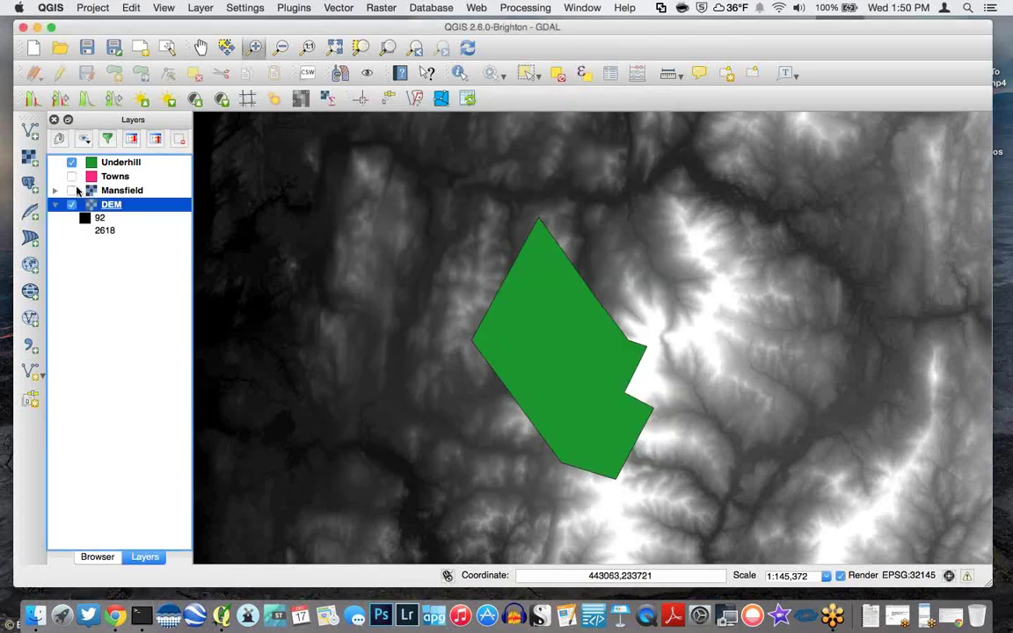
Add the Under-dem.tif raster from the GDAL folder to the project and hide the Underhill layer
left_click(25, 141)
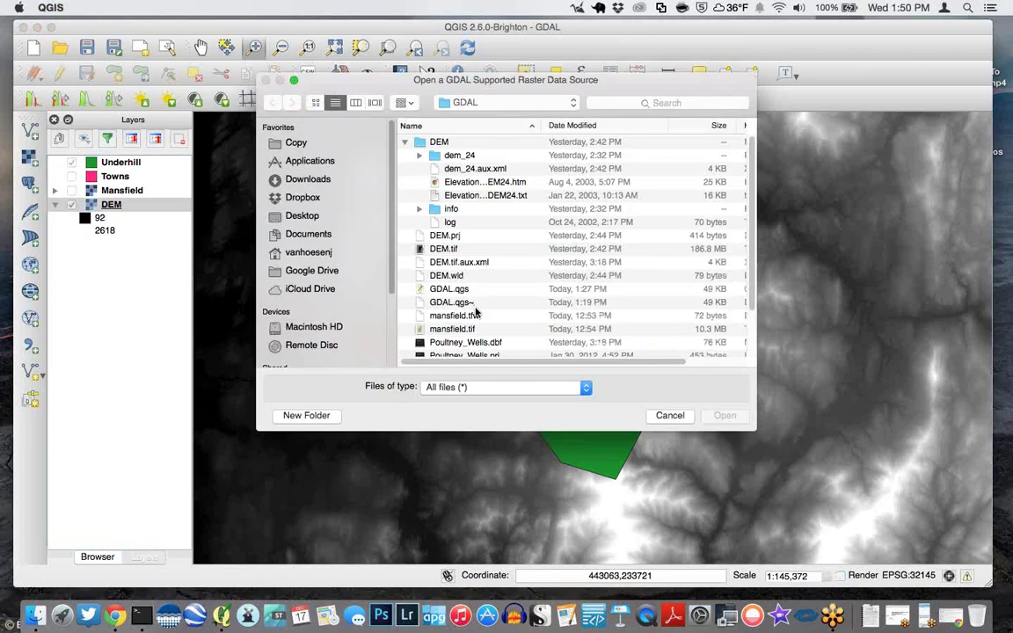
scroll(431, 281, "down", 3)
left_click(585, 349)
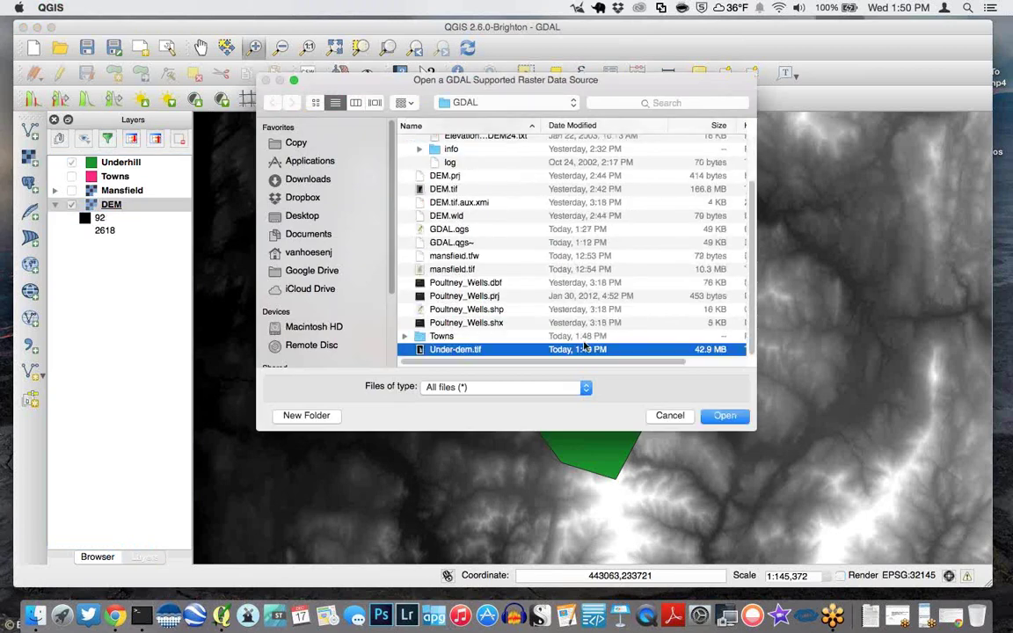
left_click(719, 416)
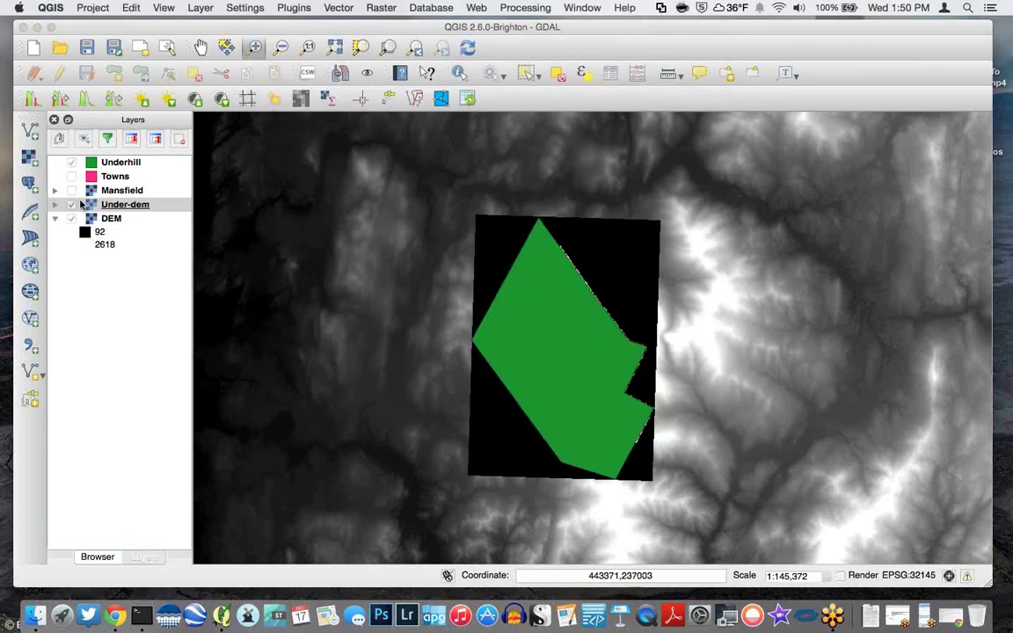
left_click(71, 162)
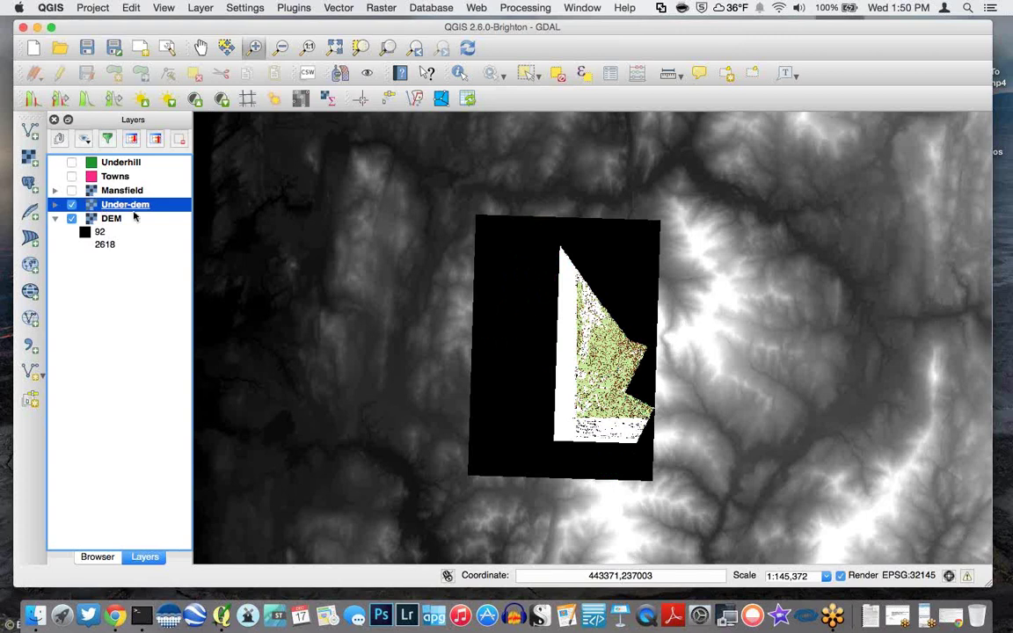
Remove the Under-dem layer from the project, and show the Mansfield layer over the DEM briefly before hiding it again
right_click(128, 207)
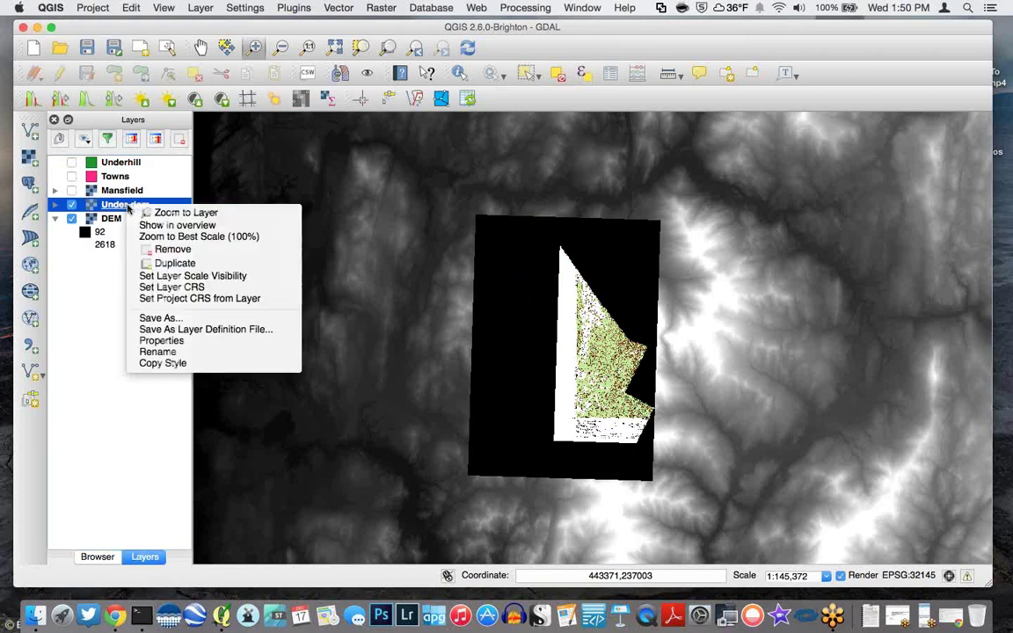
left_click(154, 224)
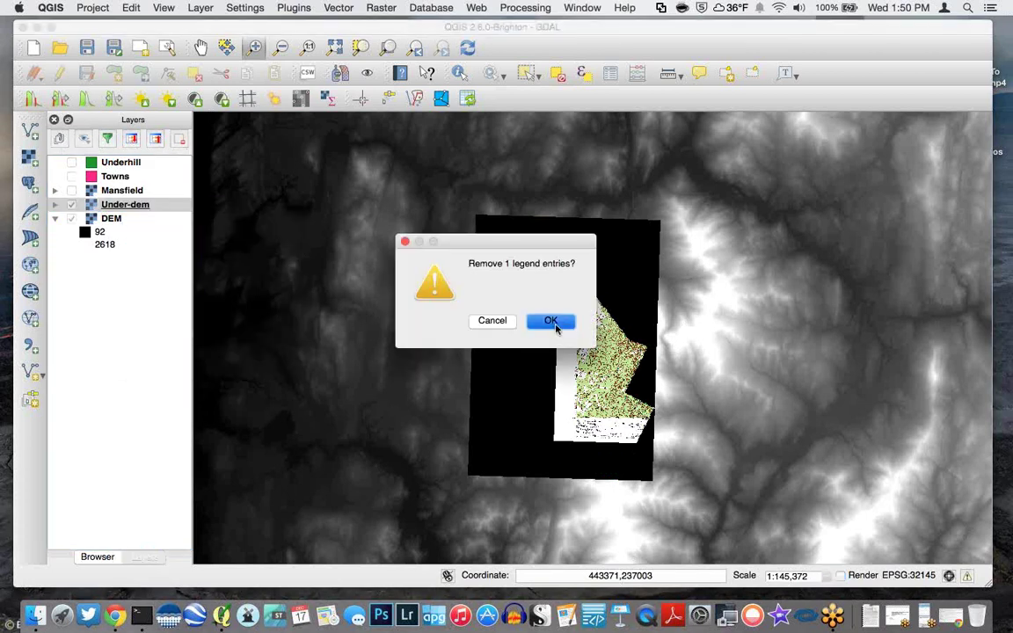
key("Return")
left_click(108, 207)
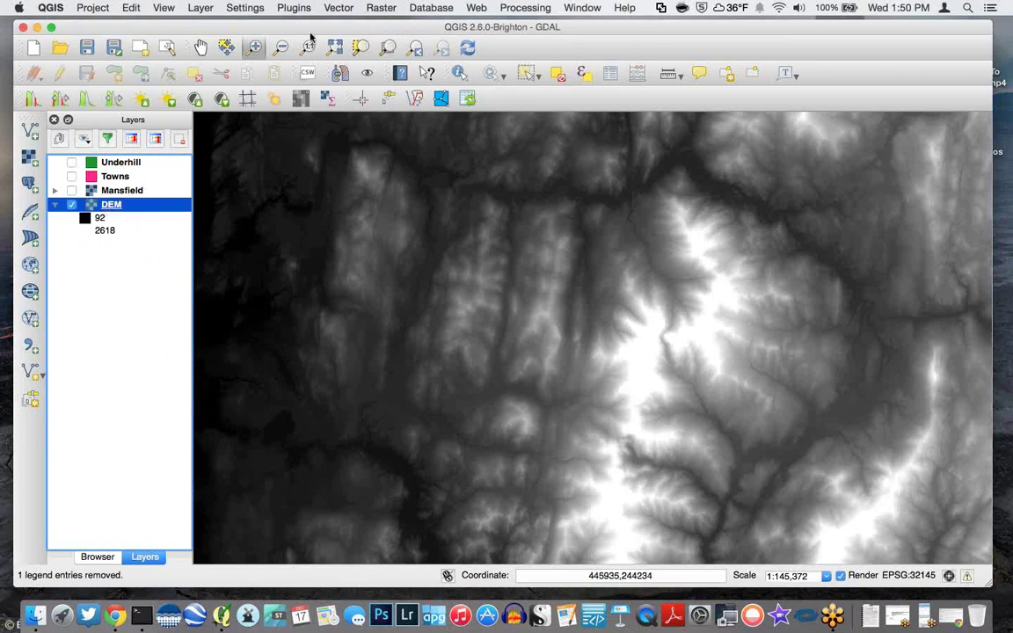
left_click(72, 190)
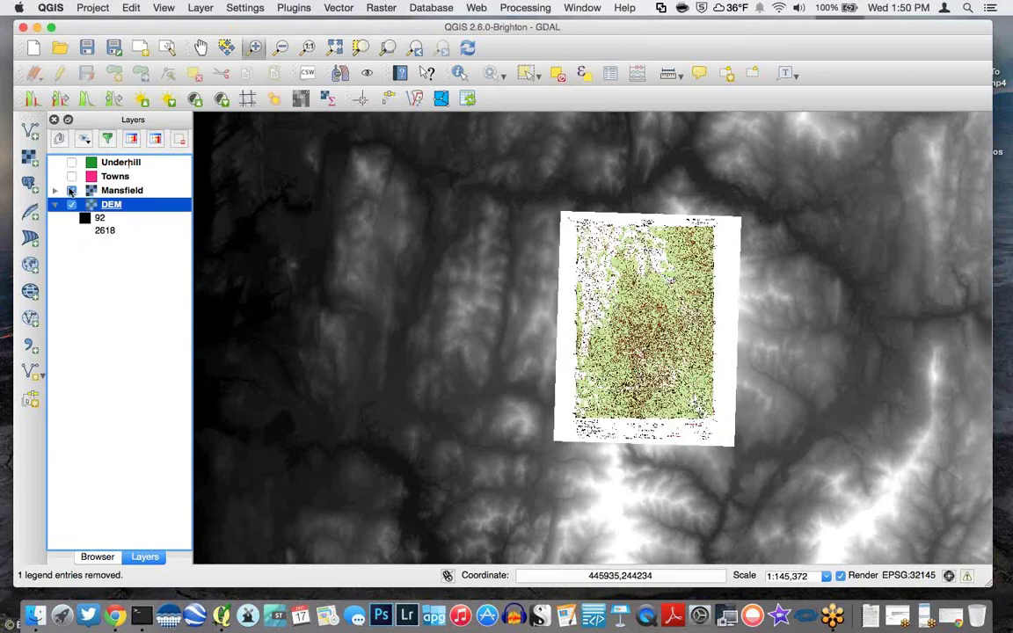
left_click(71, 190)
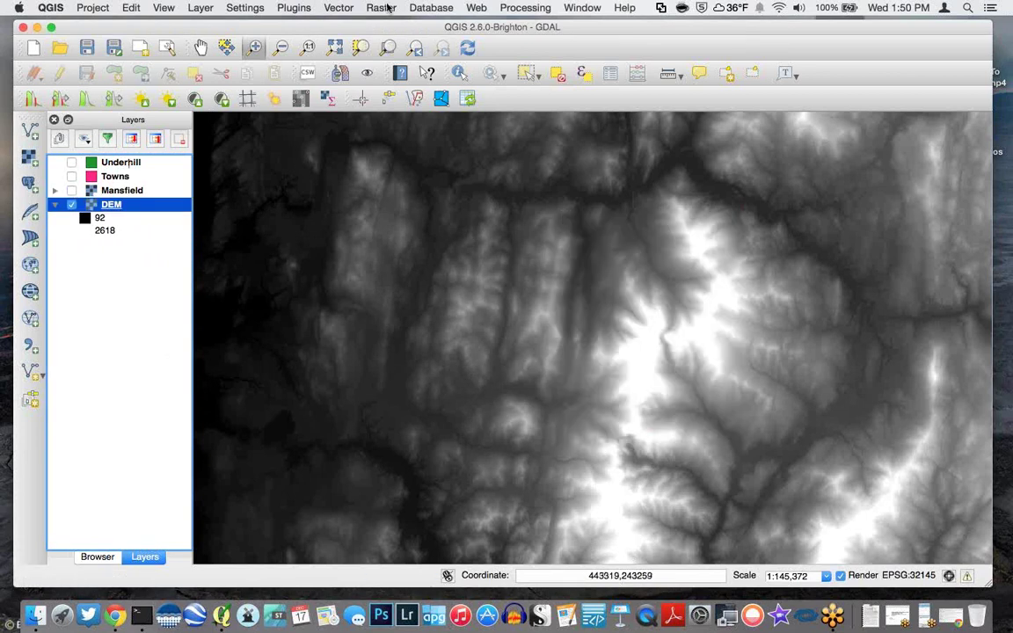
Reopen the Clipper with DEM as the input raster and Under-dem in the GDAL folder as the output, agreeing to replace the existing file
left_click(385, 8)
mouse_move(409, 146)
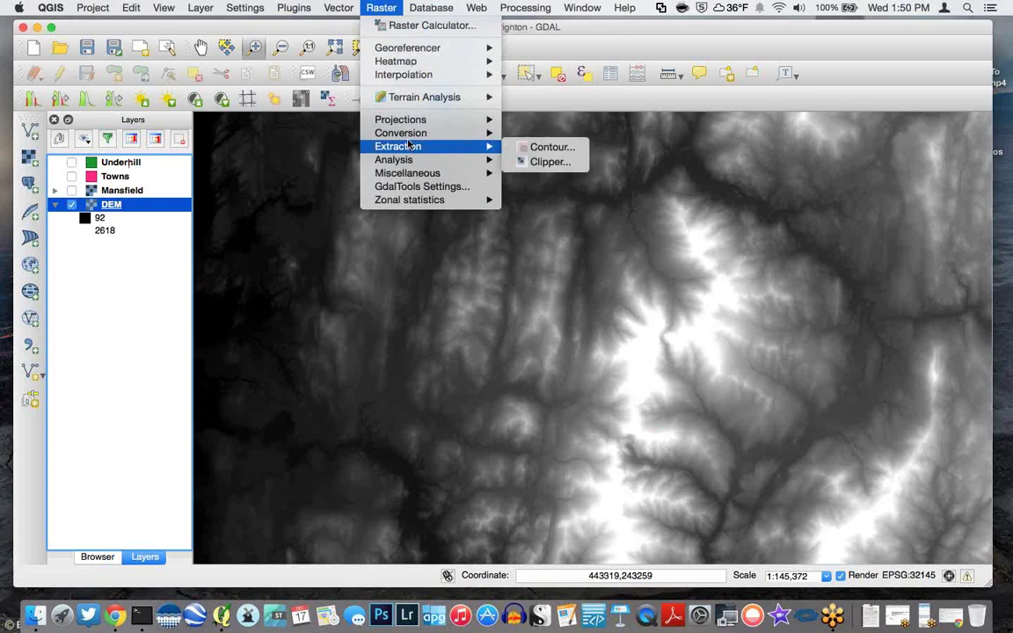
left_click(546, 162)
left_click(566, 152)
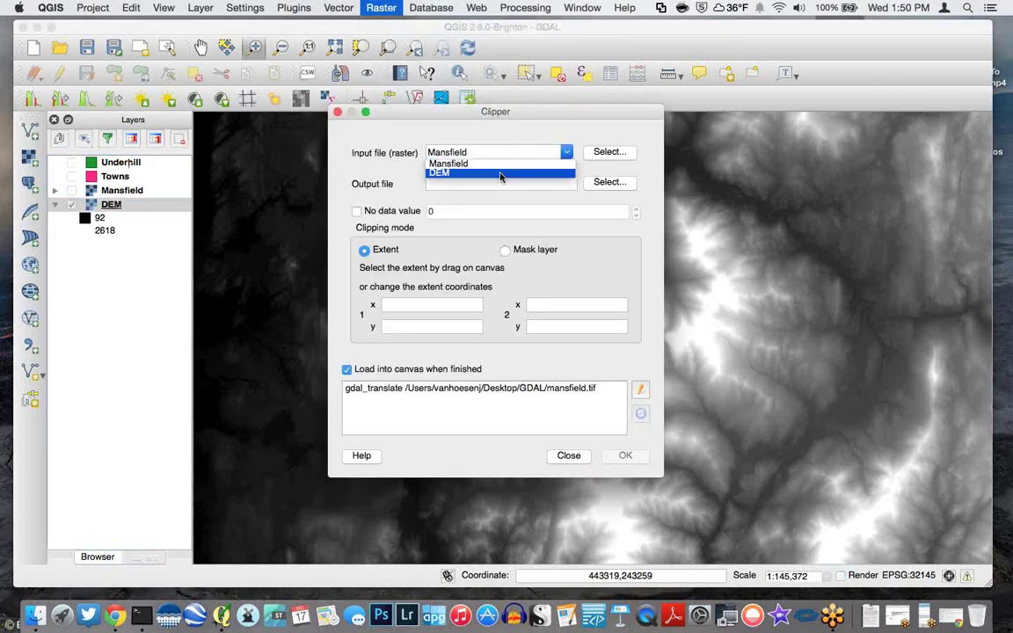
left_click(501, 173)
left_click(610, 182)
type("Under-dem")
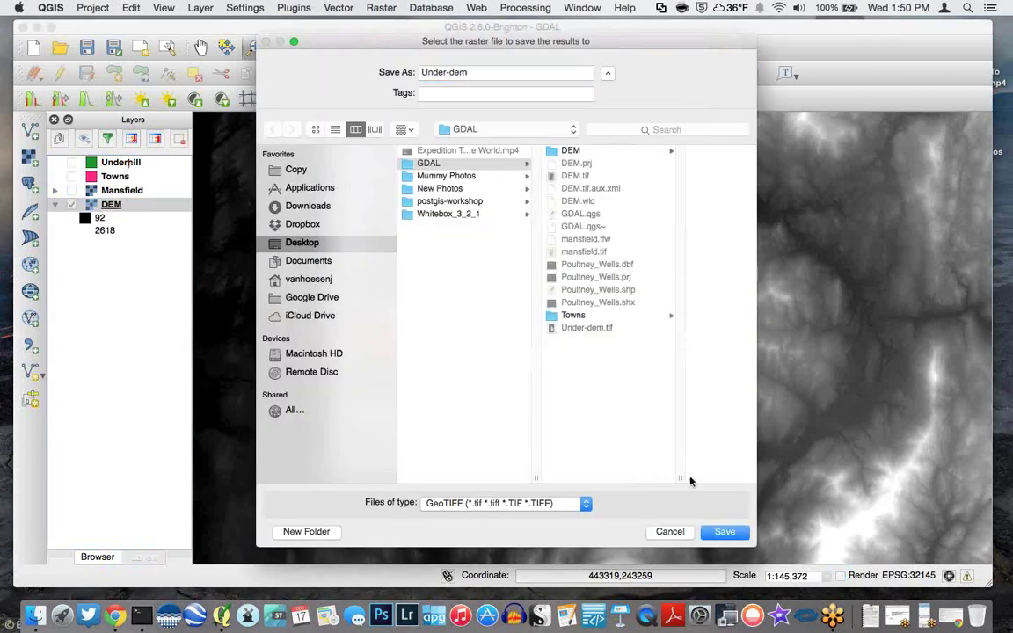
left_click(724, 538)
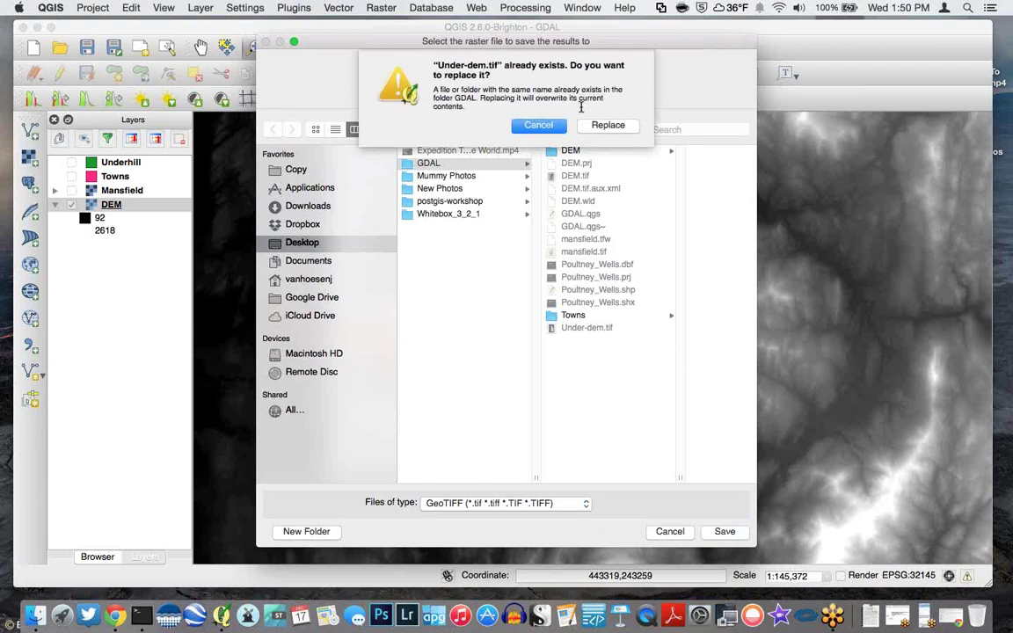
left_click(606, 124)
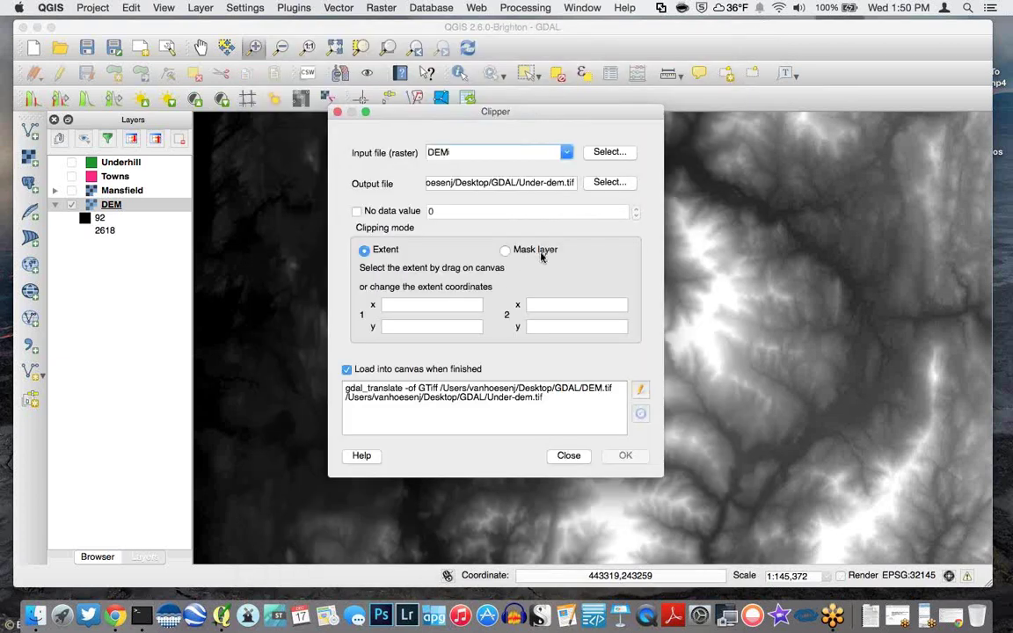
Choose Underhill as the mask layer, try running the clip, and read and dismiss the resulting message
left_click(536, 251)
left_click(545, 277)
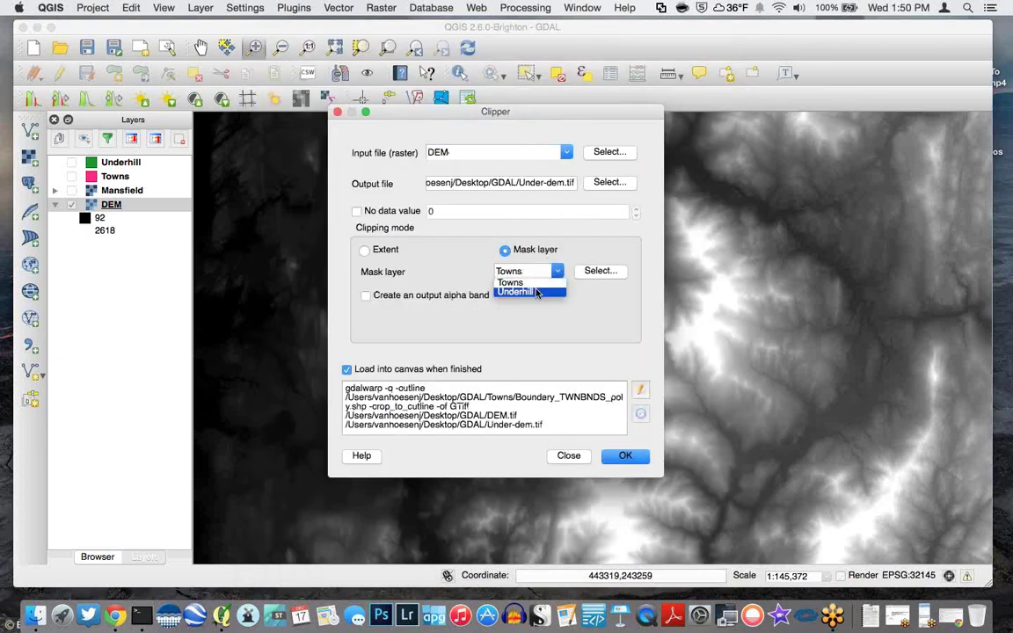
left_click(519, 290)
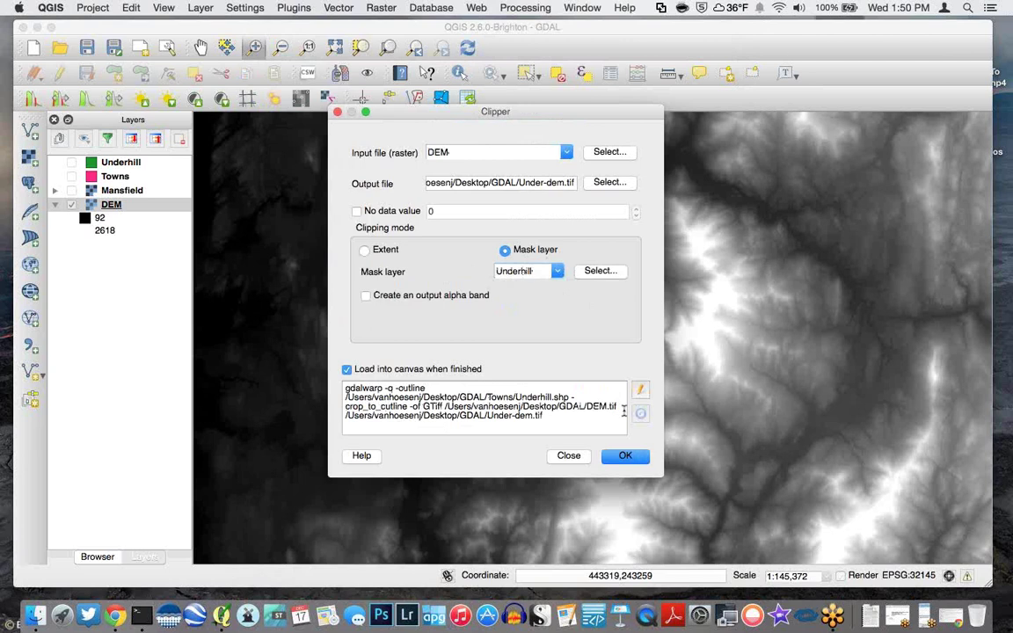
left_click(624, 455)
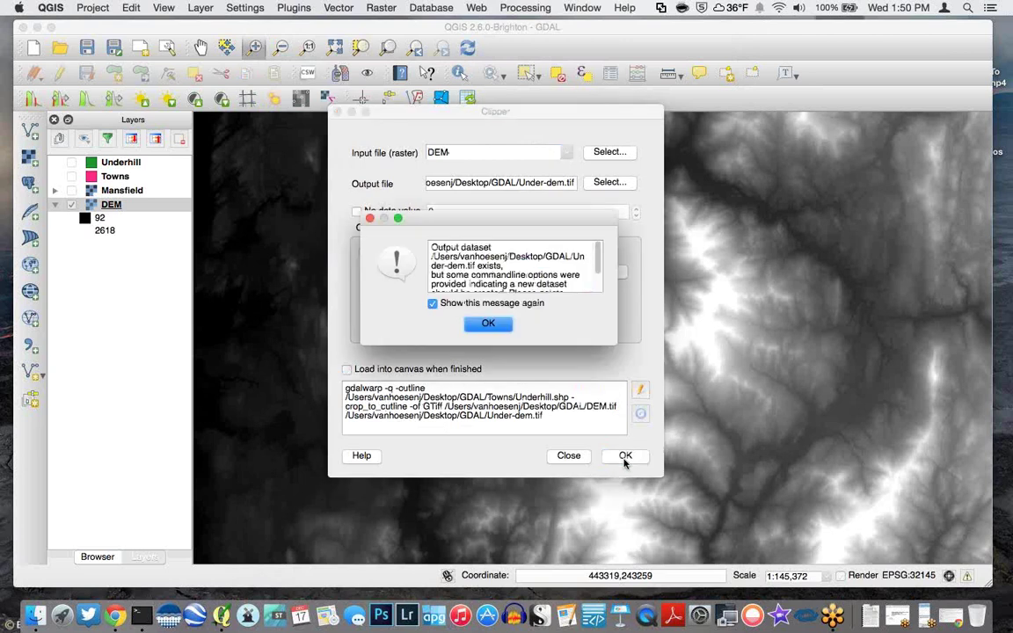
scroll(598, 264, "down", 3)
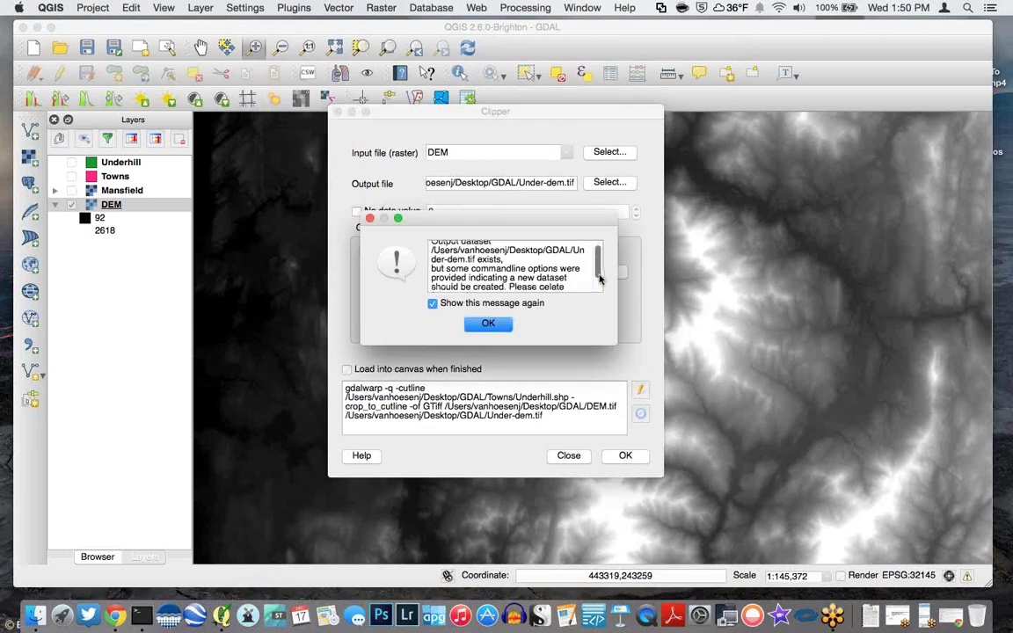
left_click(488, 324)
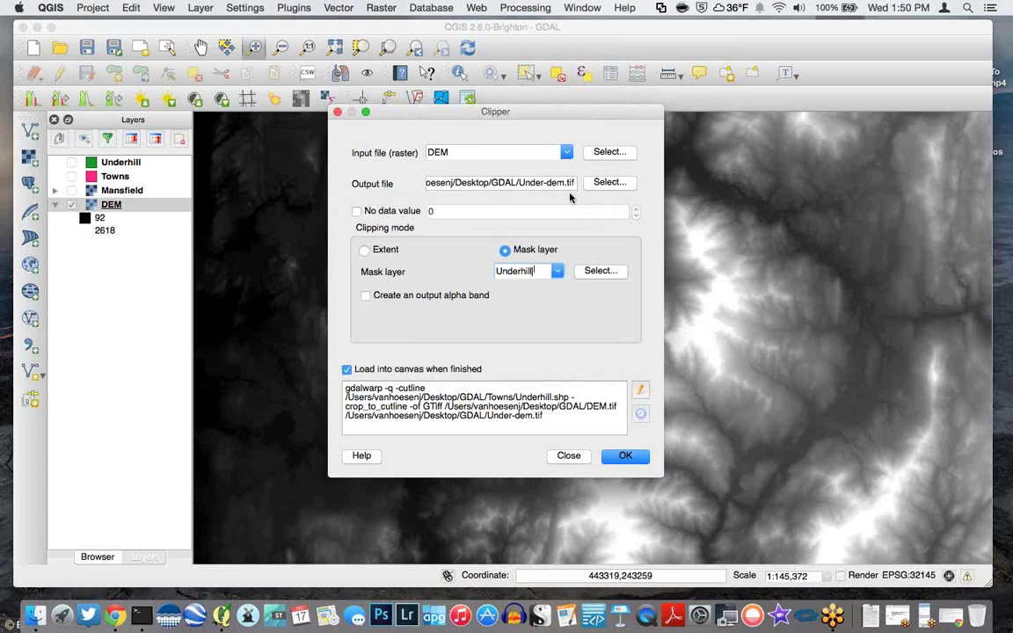
Change the output file name to Under-dem1.tif, run the clip, and close the Clipper
left_click(570, 182)
type("1")
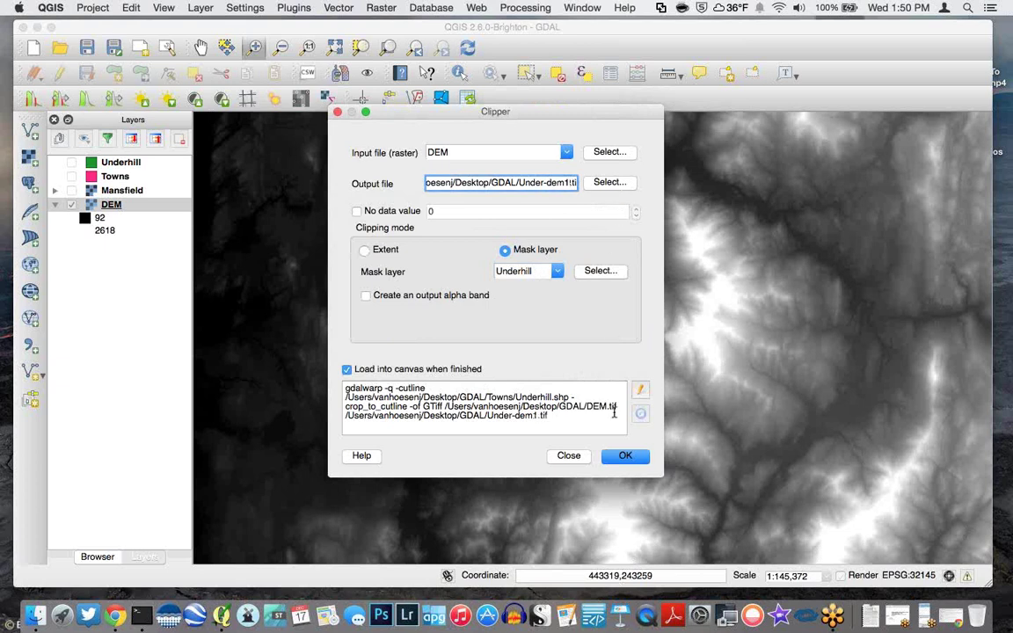
left_click(621, 459)
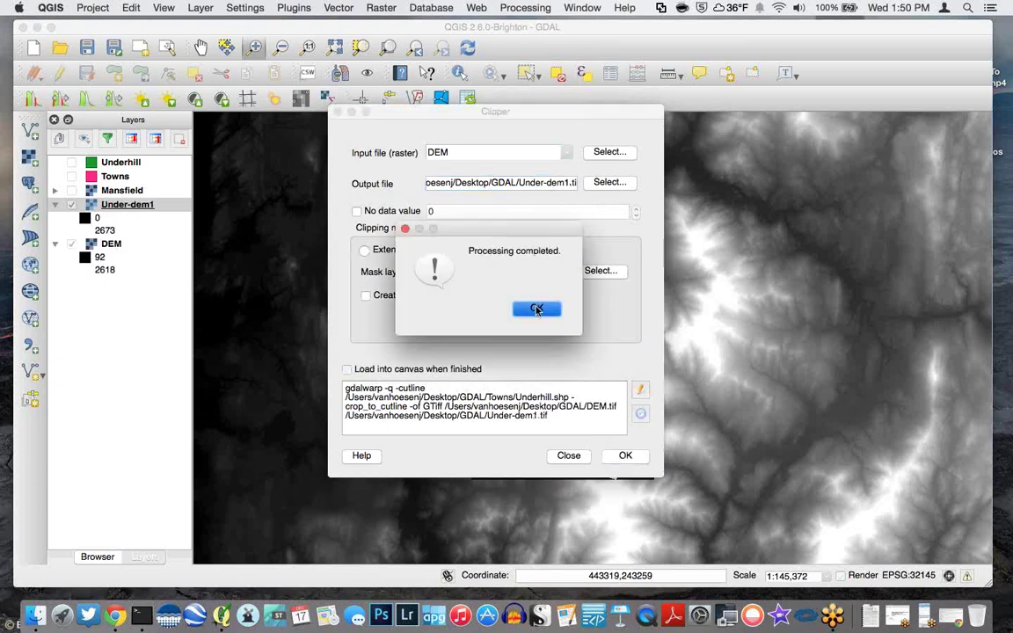
left_click(538, 308)
left_click(569, 457)
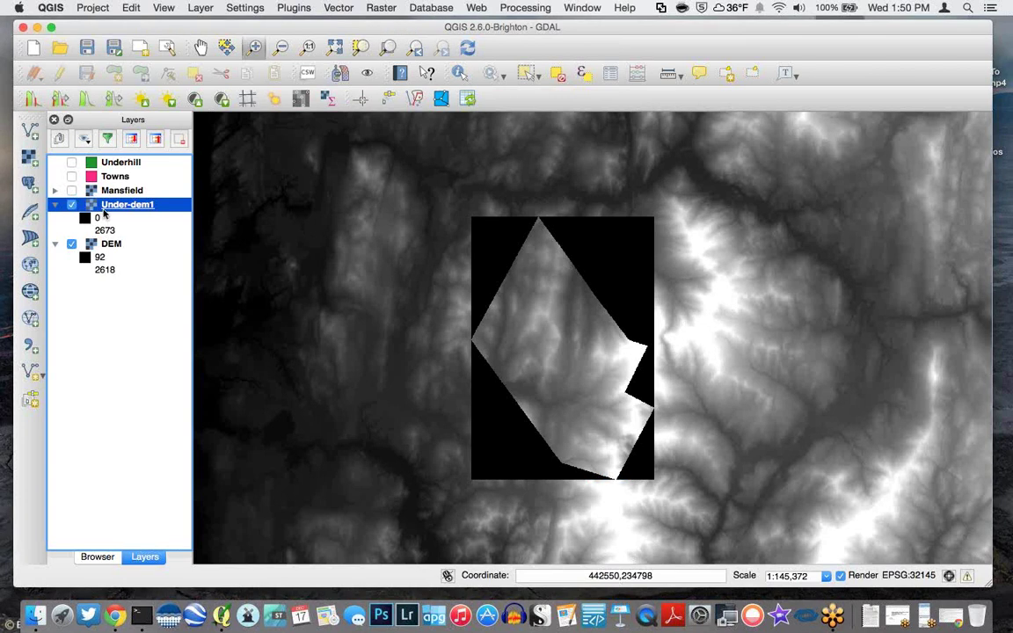
Make pixel value 0 in the Under-dem1 layer 100 percent transparent, and hide the DEM layer to inspect the clipped raster
double_click(140, 206)
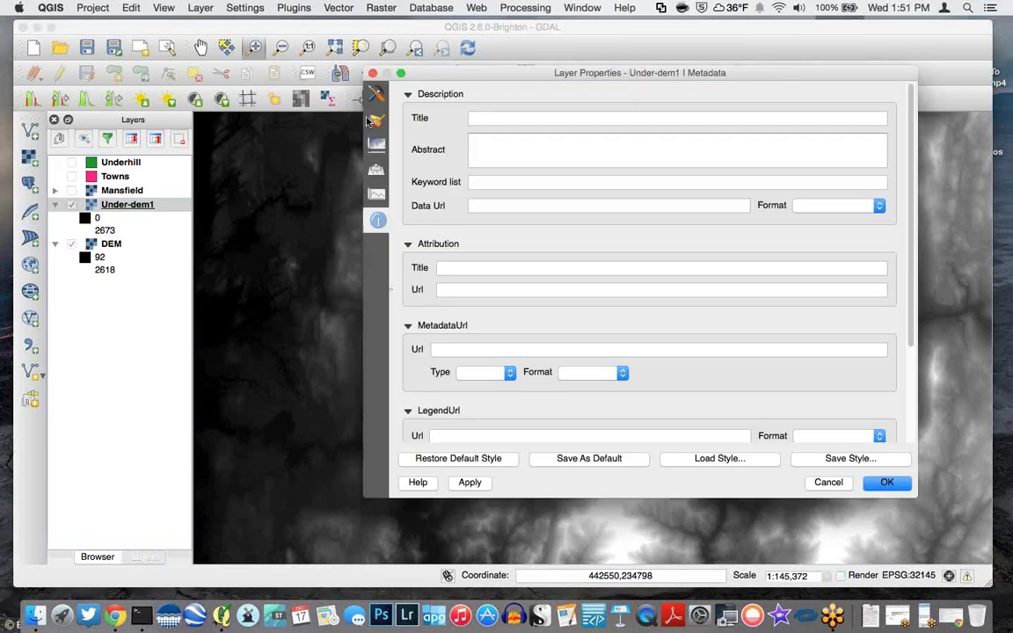
left_click(376, 93)
left_click(379, 148)
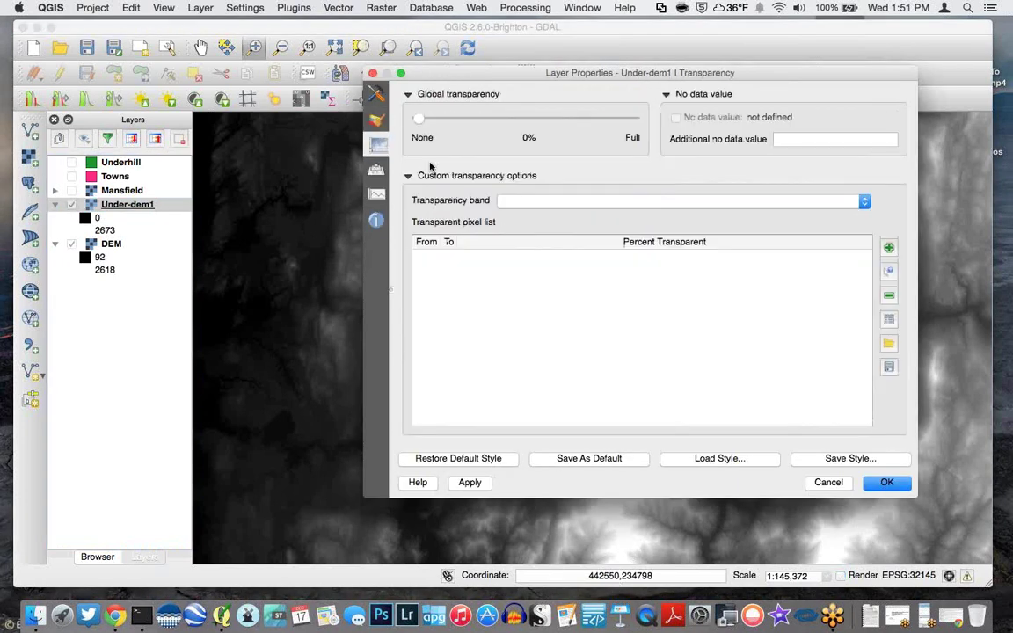
left_click(889, 247)
double_click(455, 255)
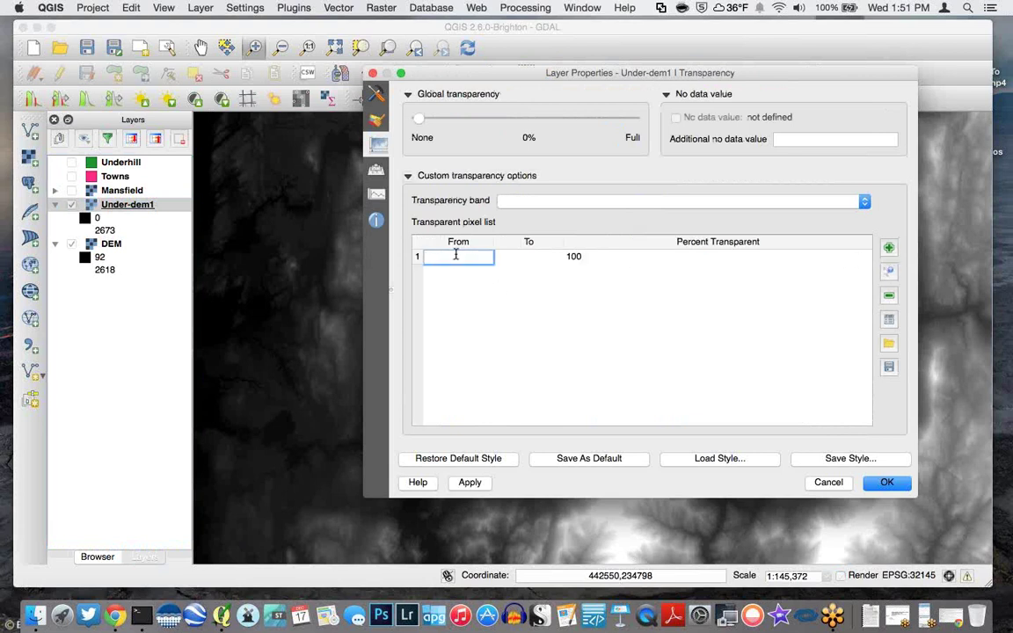
type("0")
key("Return")
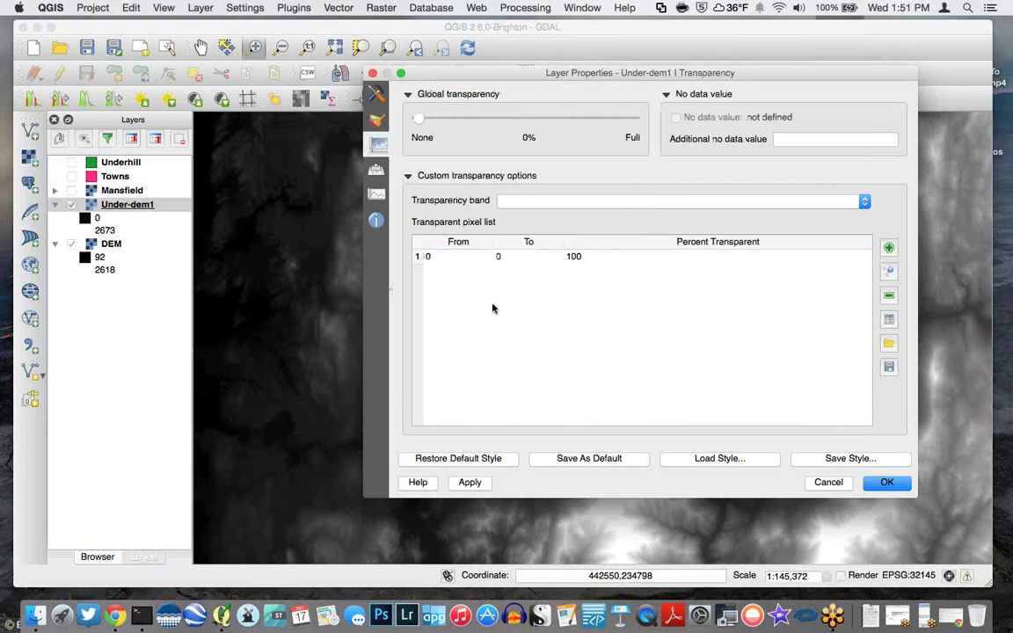
left_click(887, 482)
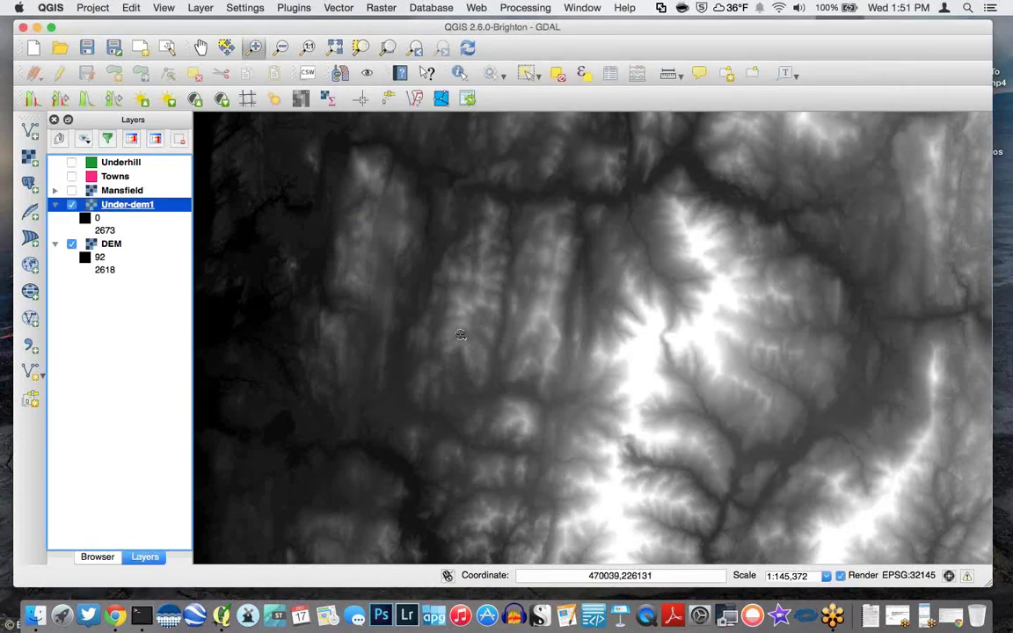
left_click(72, 244)
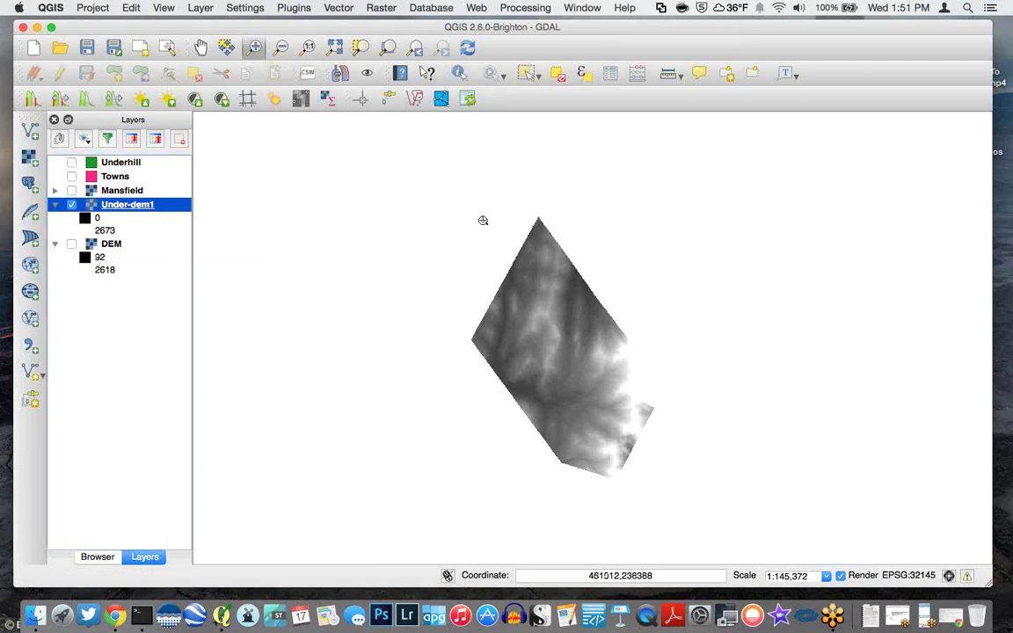
left_click_drag(451, 193, 690, 504)
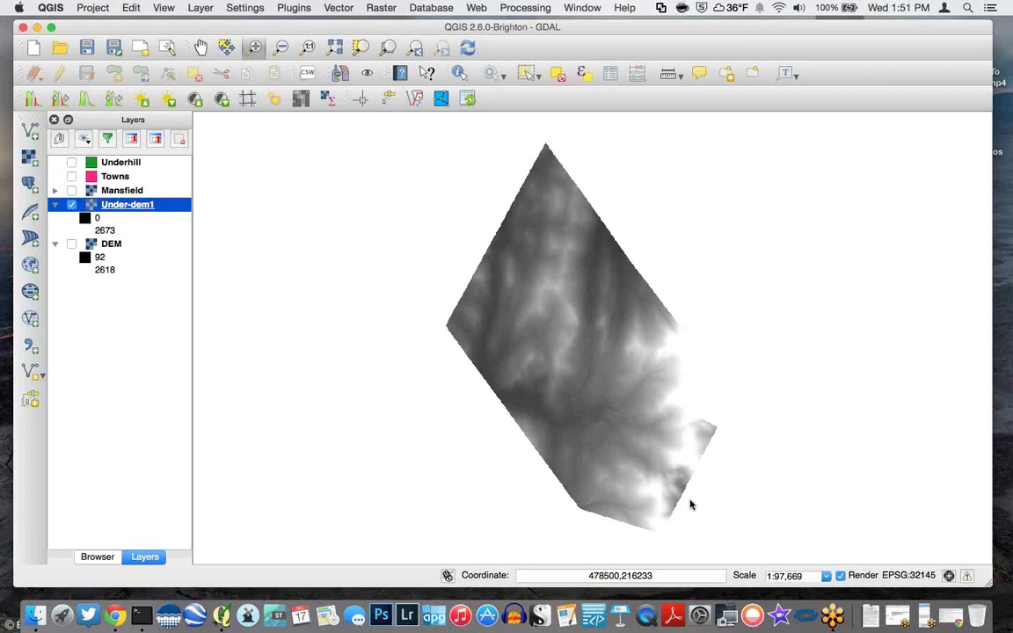
Switch to Chrome and read the Extract Projection section of the GDAL-VCGI README on GitHub
left_click(115, 609)
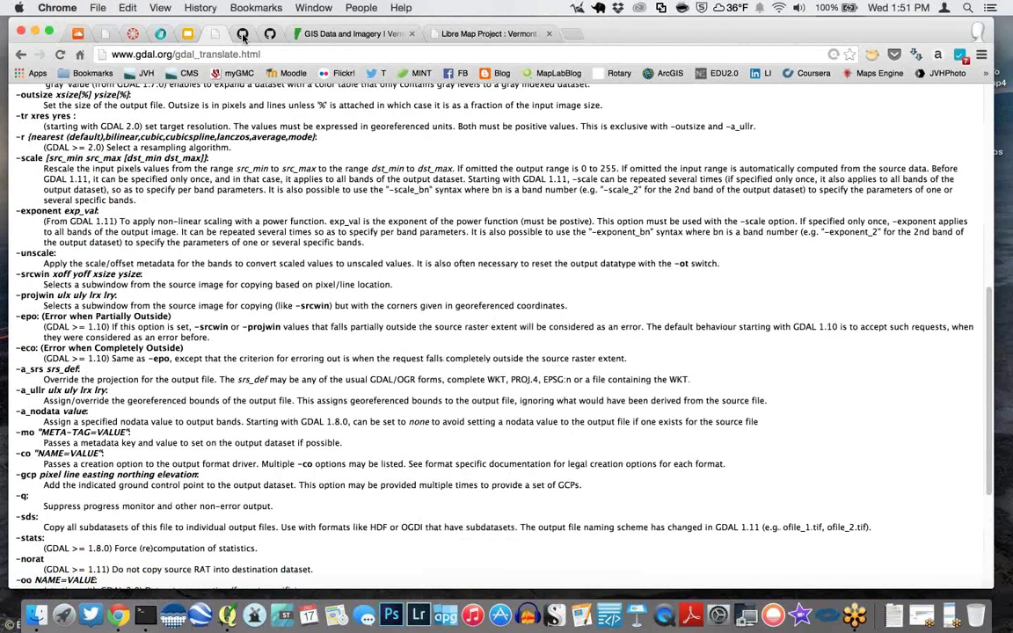
left_click(243, 33)
scroll(164, 318, "down", 2)
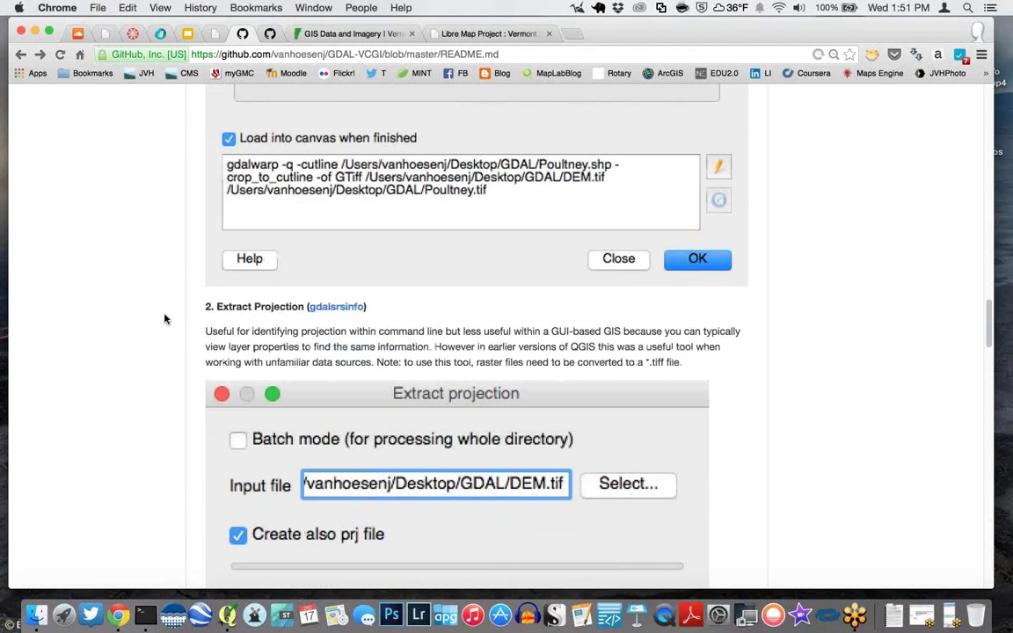
scroll(164, 318, "down", 5)
scroll(273, 201, "up", 10)
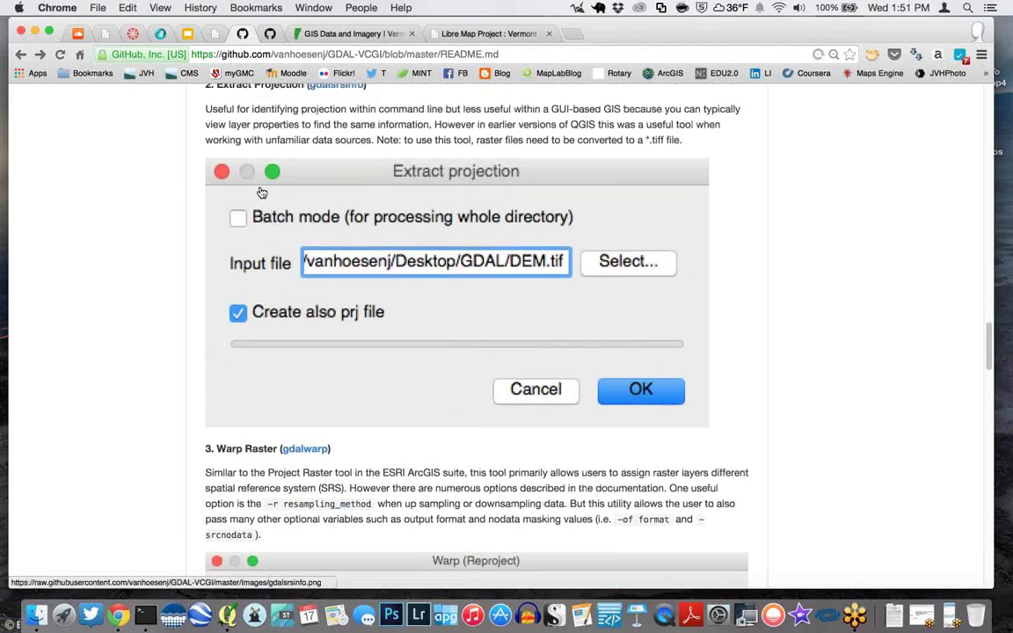
scroll(298, 305, "down", 8)
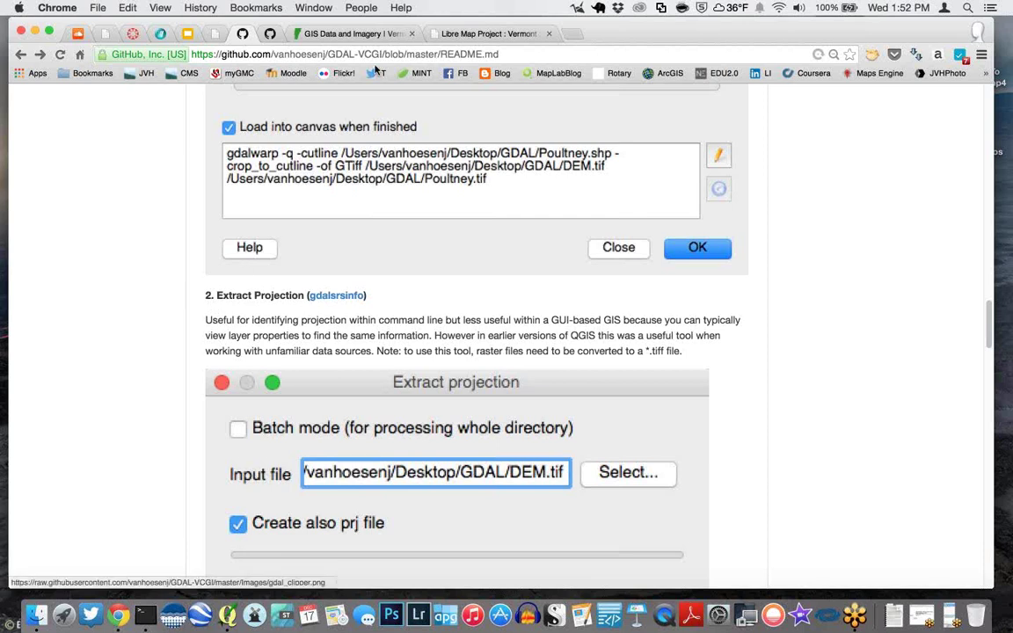
Search the Libre Map Project's Vermont place names for Mansfield, and return to the README's Extract Projection section
left_click(490, 36)
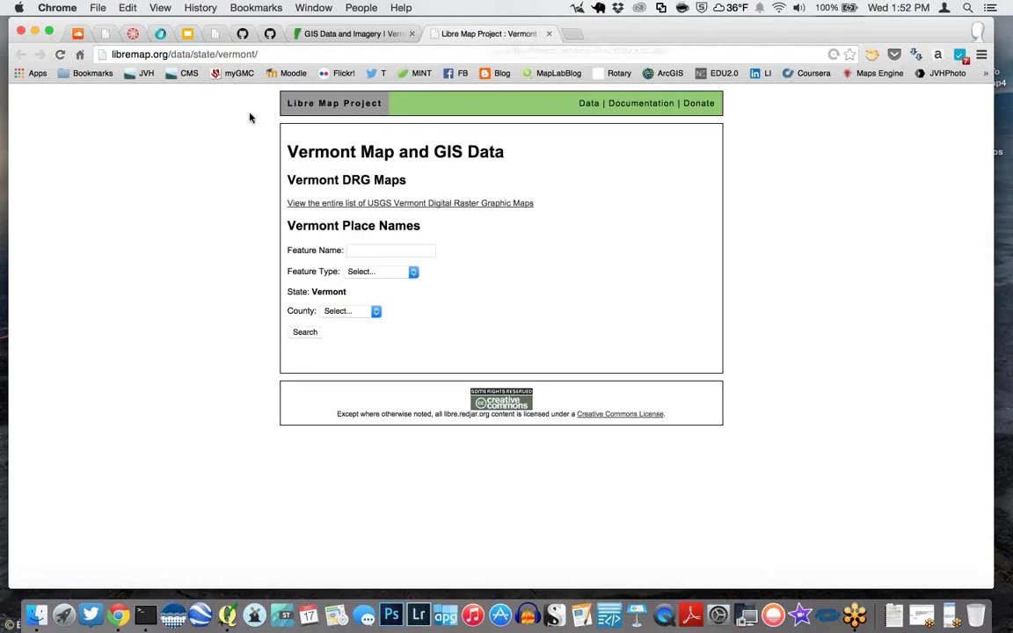
left_click(364, 250)
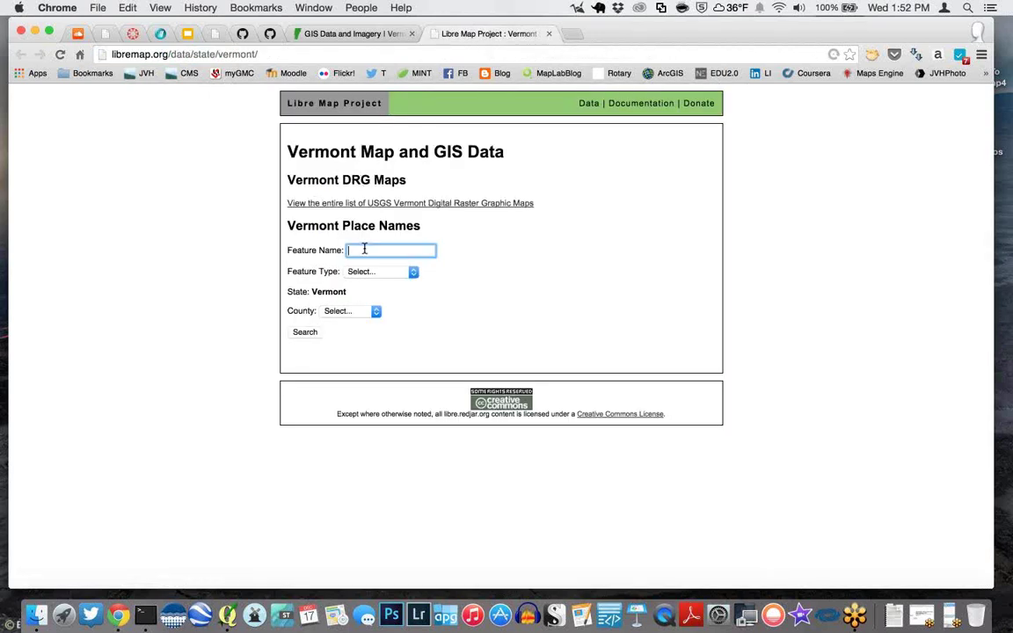
type("mansfiedl")
key("Return")
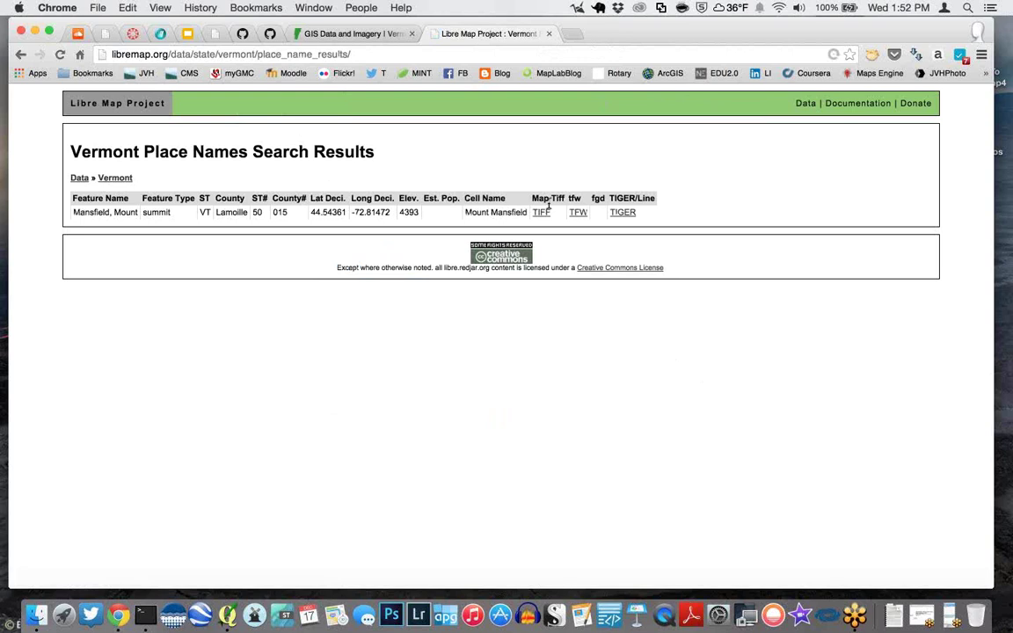
left_click(243, 37)
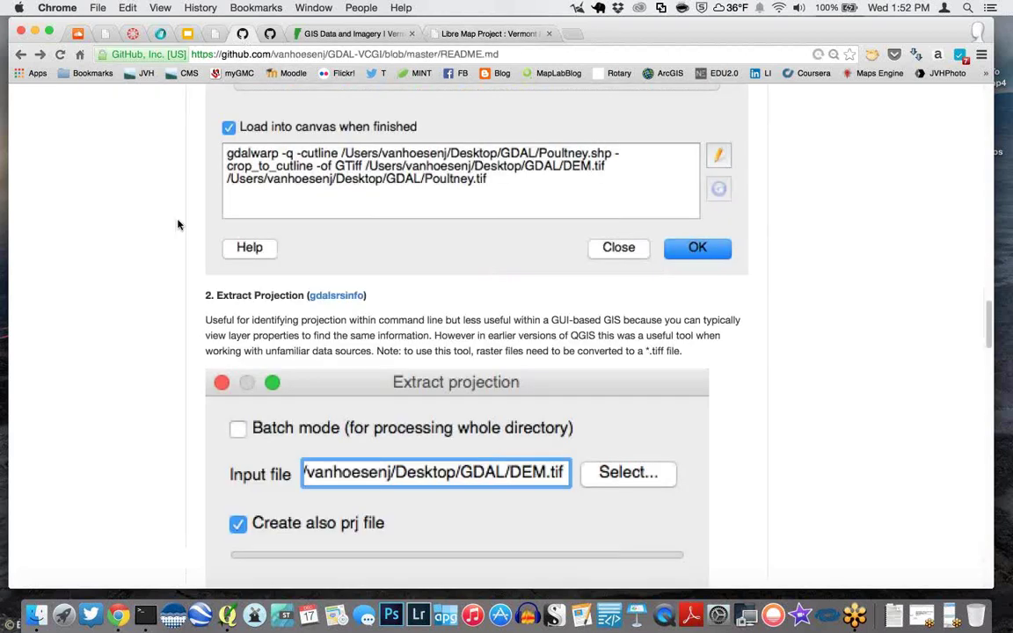
scroll(150, 259, "down", 3)
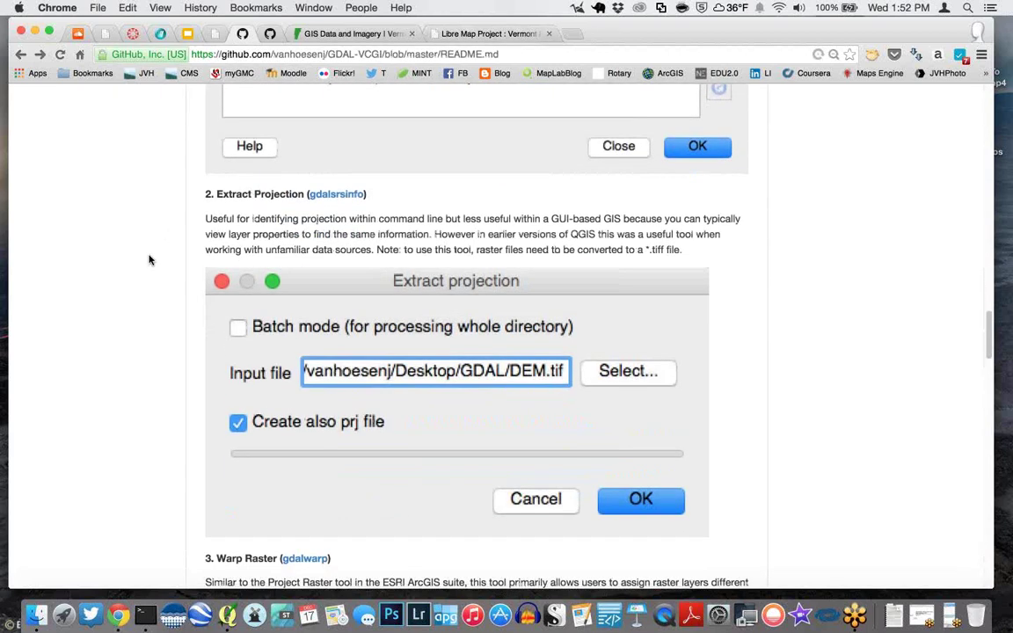
Switch to QGIS and examine Under-dem1's metadata, no-data value and coordinate reference system in its properties, closing them without changes
left_click(233, 611)
right_click(145, 207)
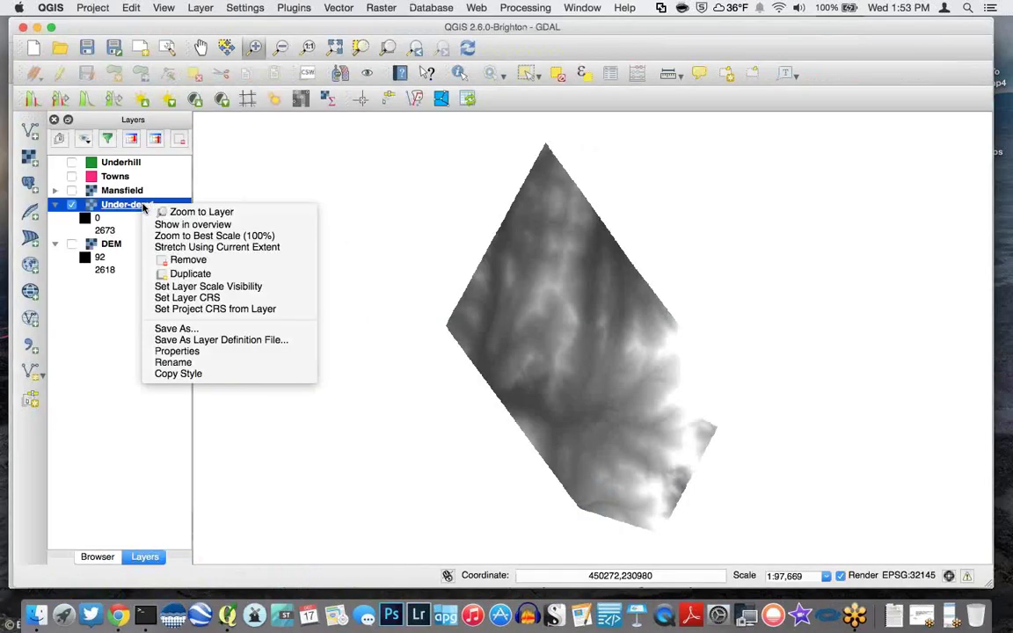
left_click(178, 352)
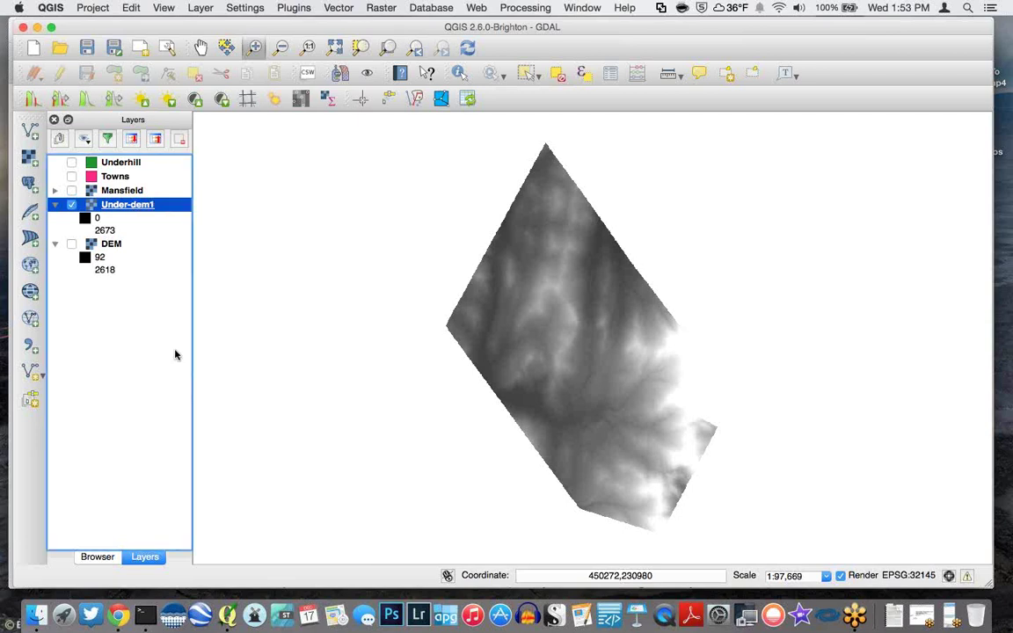
left_click(375, 222)
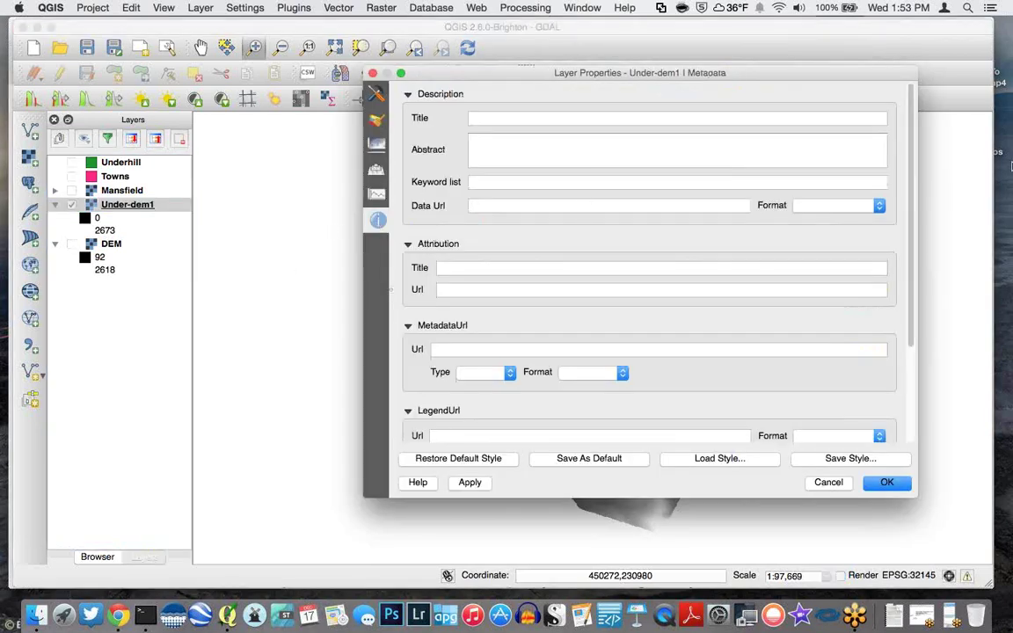
scroll(913, 128, "down", 3)
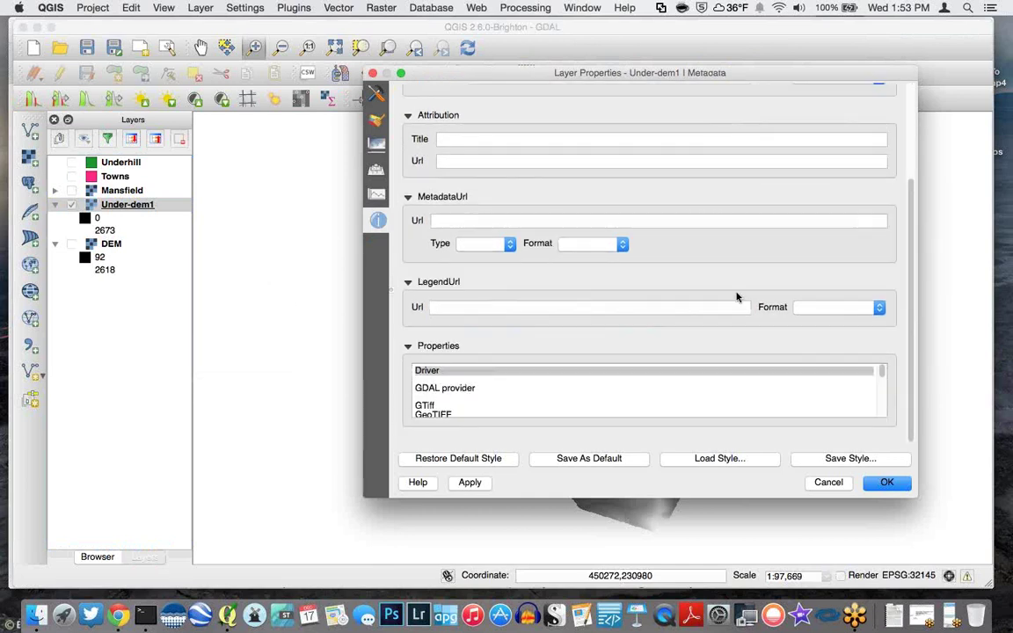
scroll(601, 384, "up", 2)
scroll(601, 384, "down", 2)
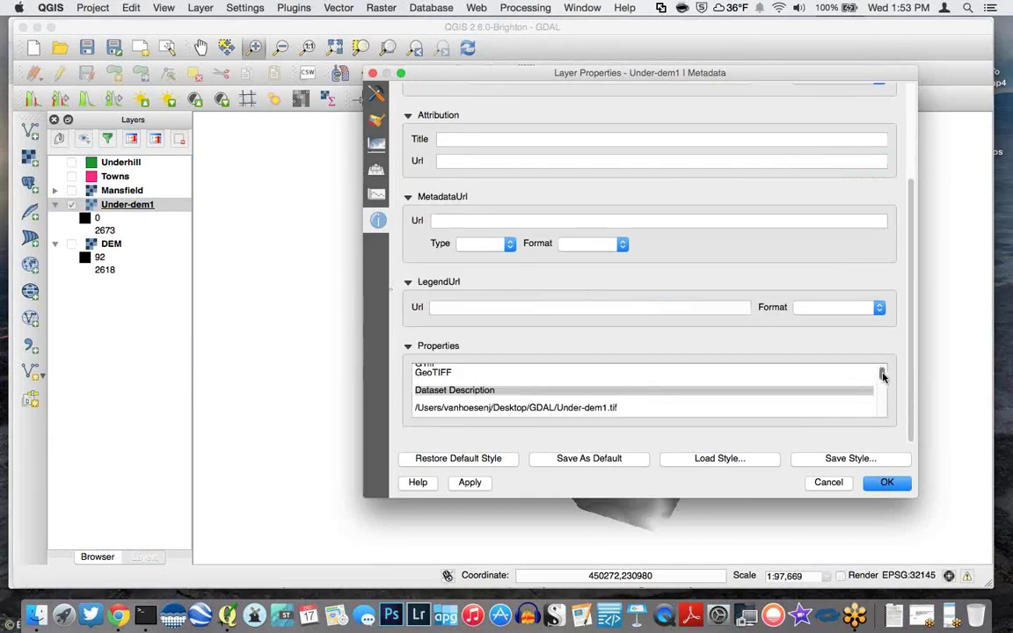
scroll(883, 378, "down", 3)
left_click_drag(882, 378, 882, 394)
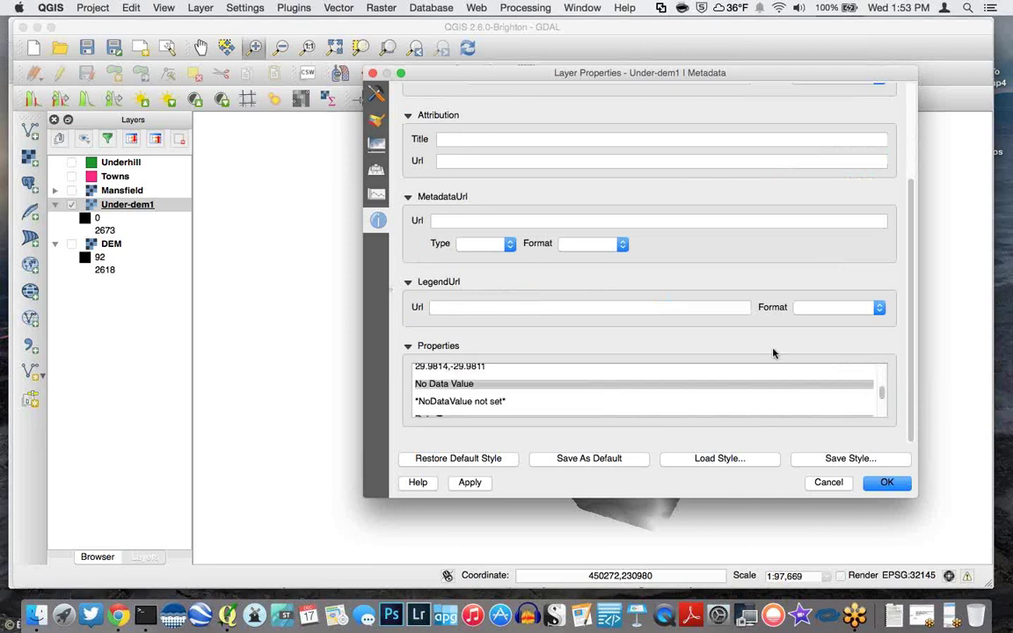
left_click(377, 94)
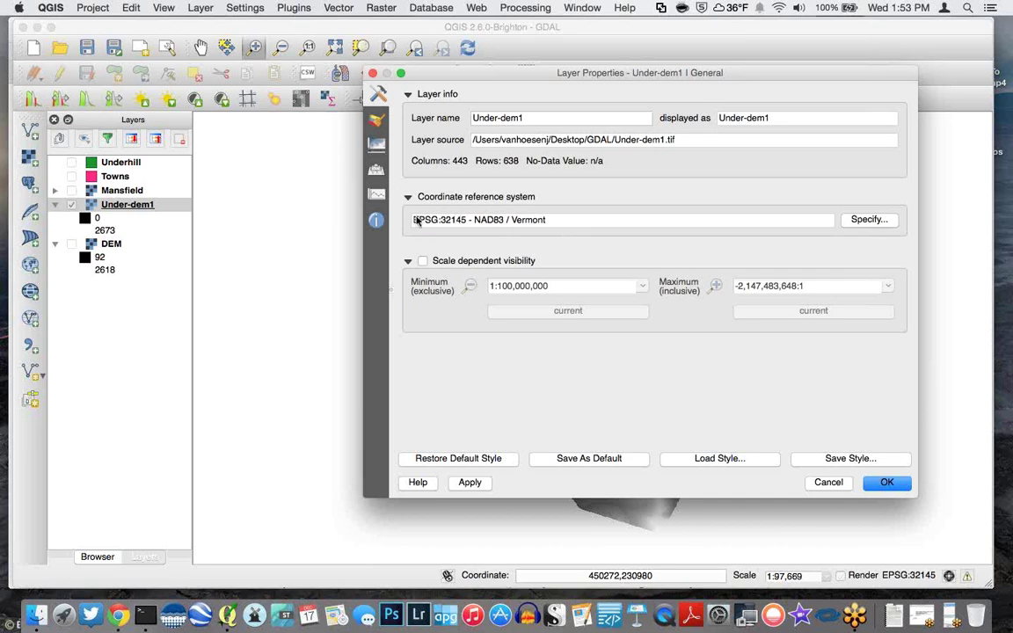
left_click(830, 482)
Check the Mansfield layer's coordinate reference system in its properties and close them without changes
right_click(110, 191)
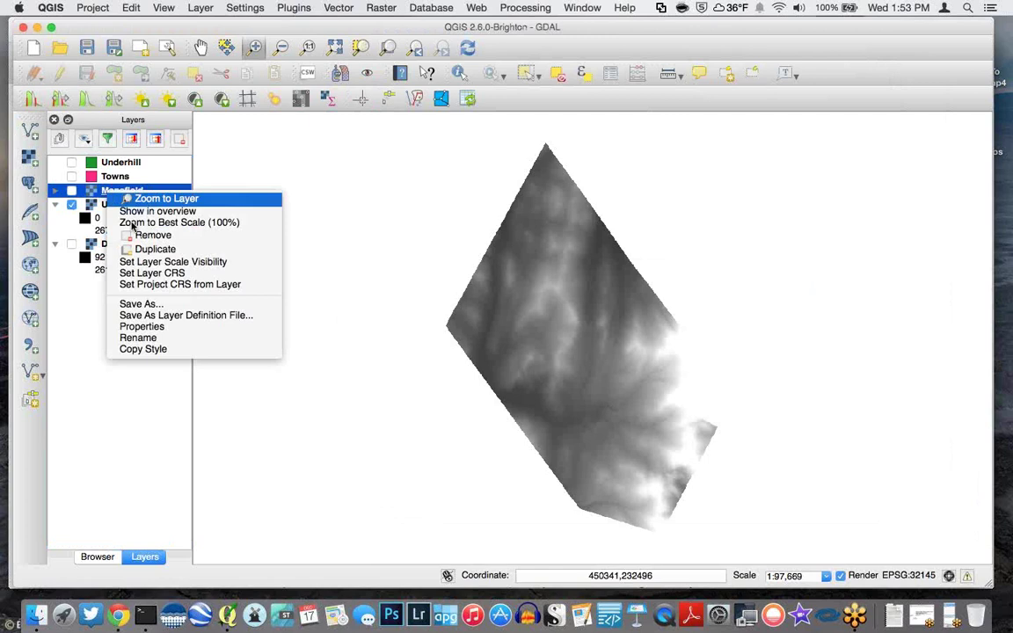
left_click(143, 326)
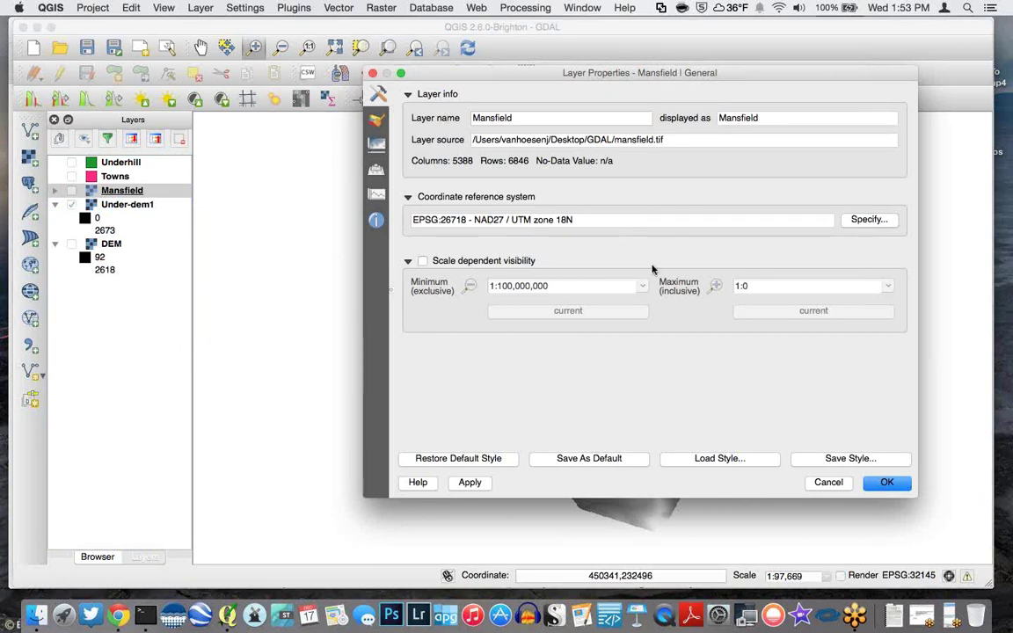
left_click(824, 484)
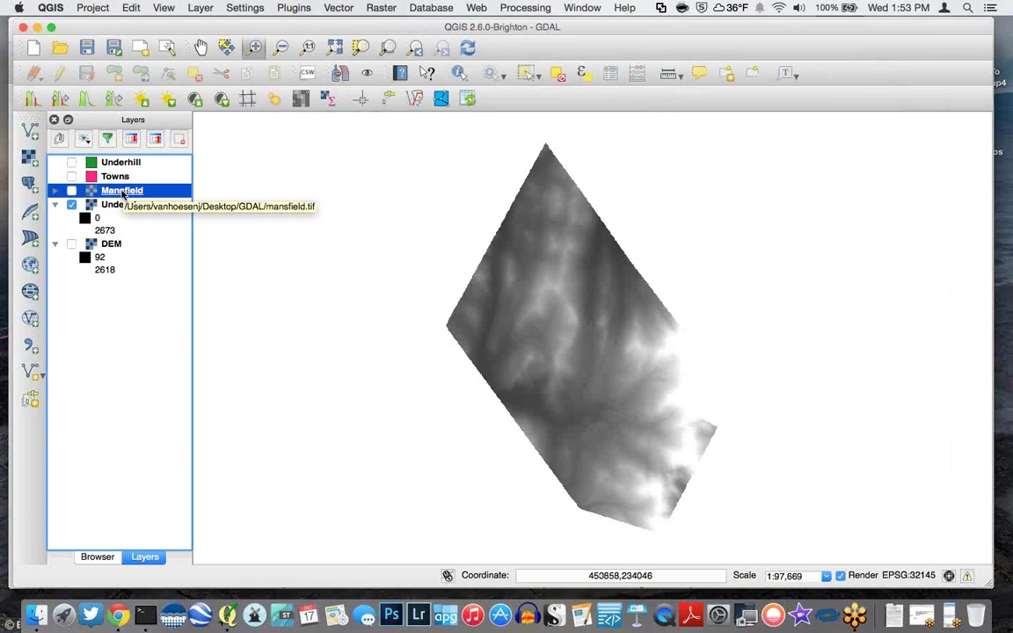
Bring up the Terminal window, minimize it, and return to QGIS
left_click(147, 585)
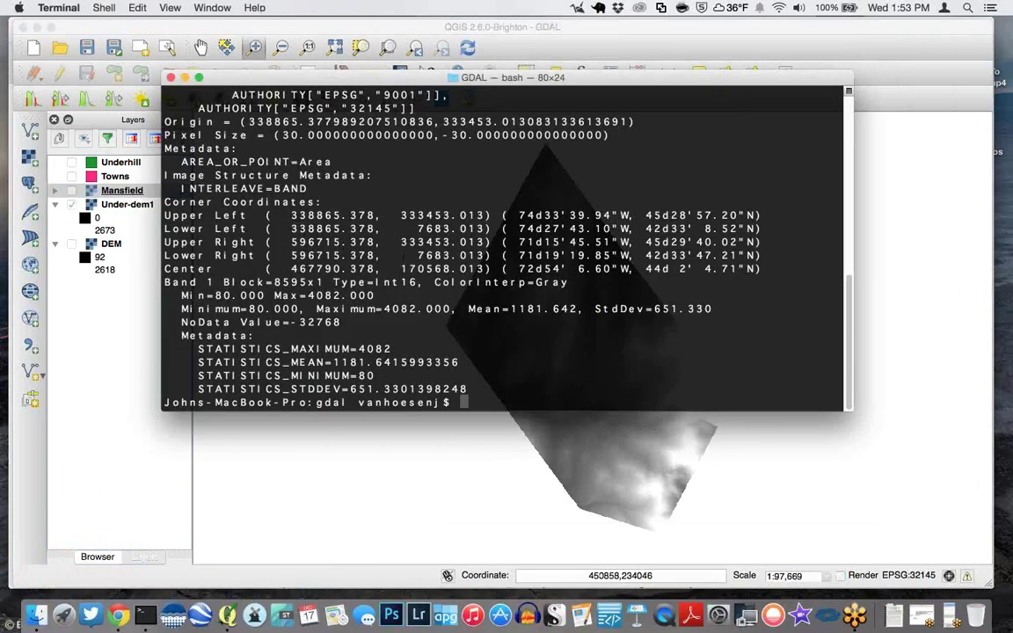
left_click(184, 78)
left_click(278, 29)
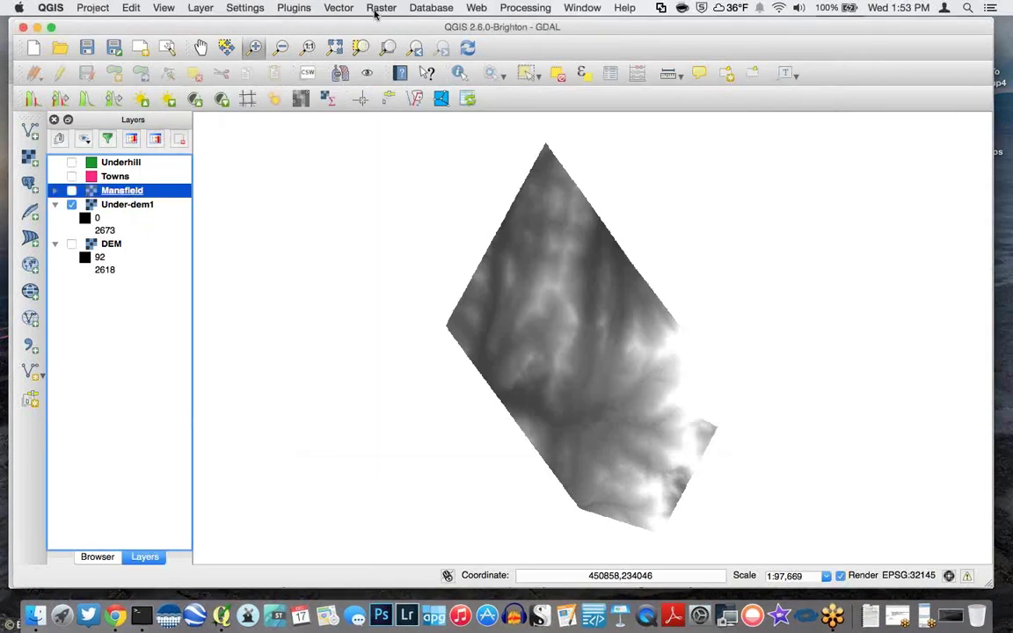
View the Extract Projection tool's options and cancel it, and show the Mansfield layer briefly over Under-dem1
left_click(381, 7)
mouse_move(428, 120)
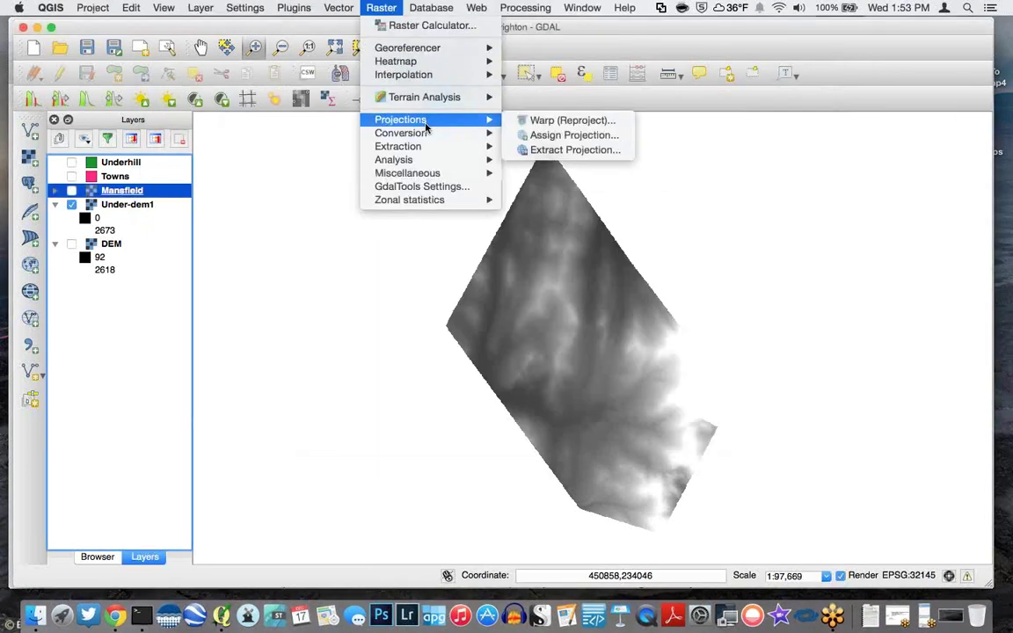
left_click(557, 150)
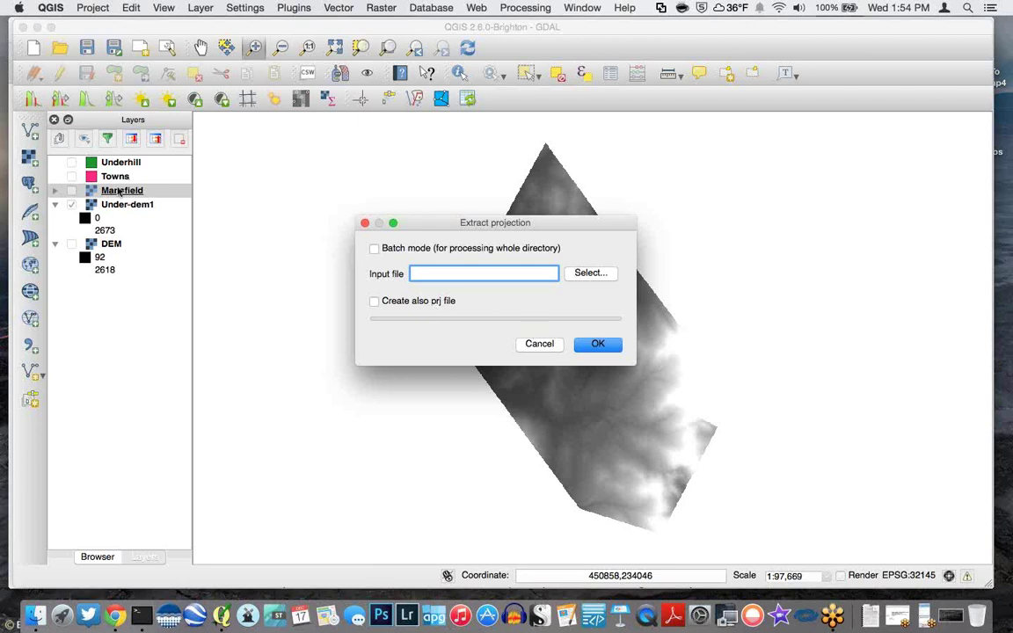
left_click(539, 347)
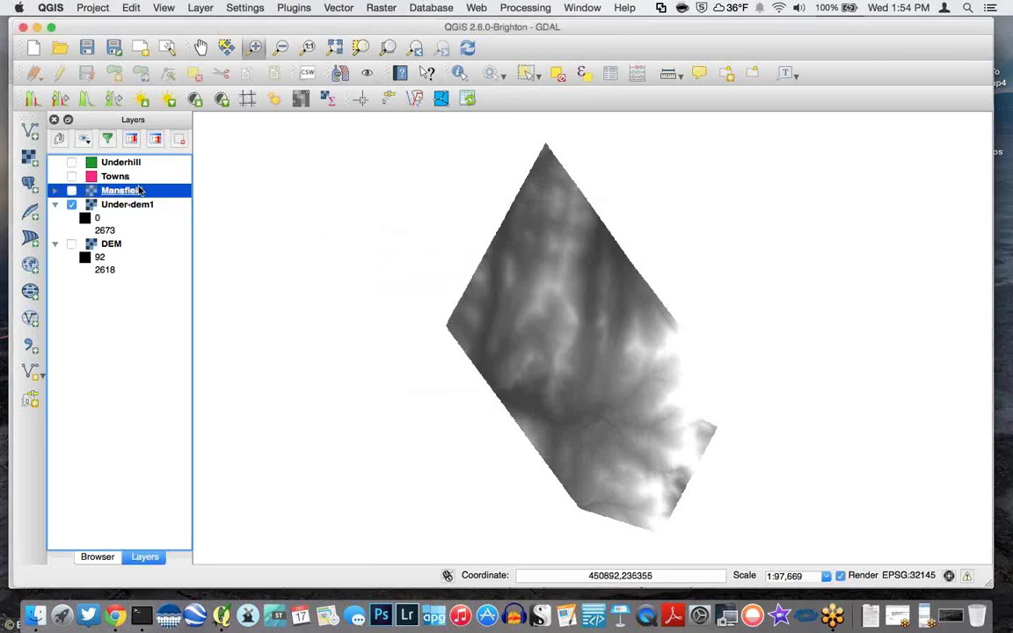
left_click(72, 191)
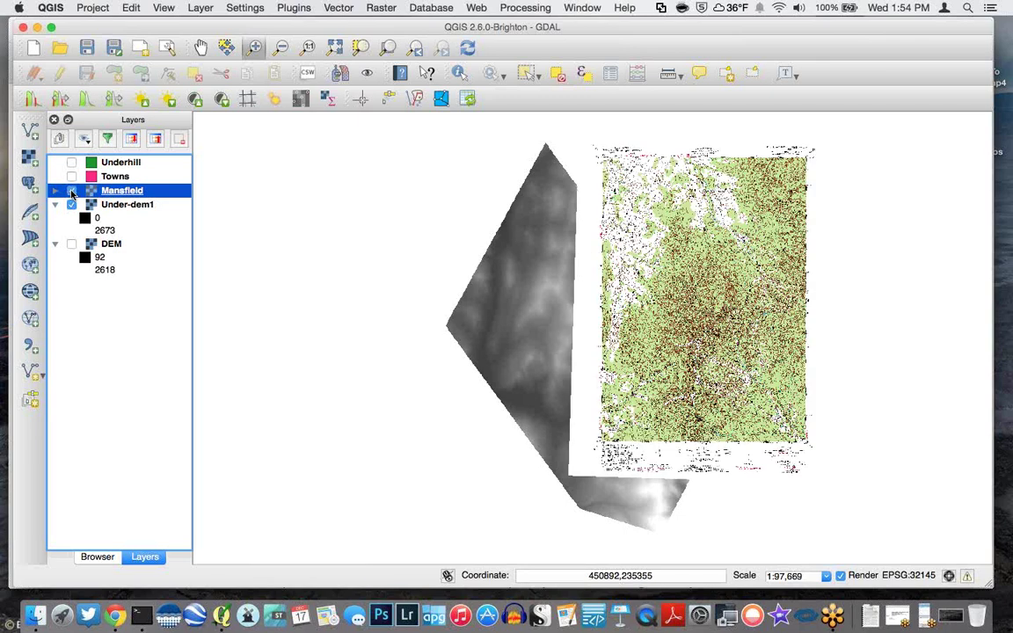
left_click(71, 190)
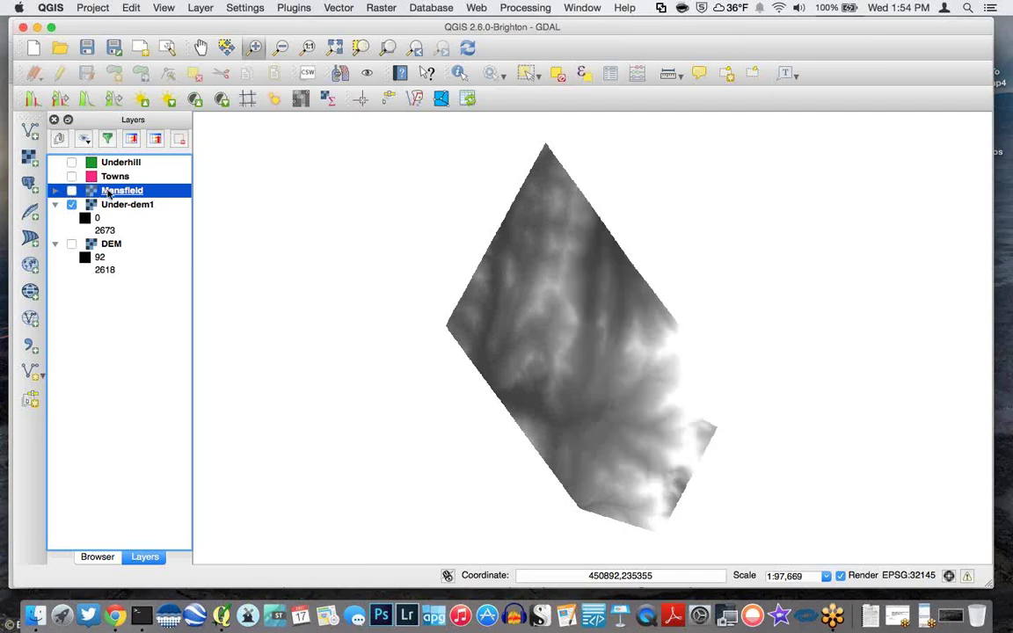
Open the Warp (Reproject) tool with Mansfield as the input raster and set the output file to Mansfield-VSP in the GDAL folder
left_click(382, 8)
mouse_move(475, 120)
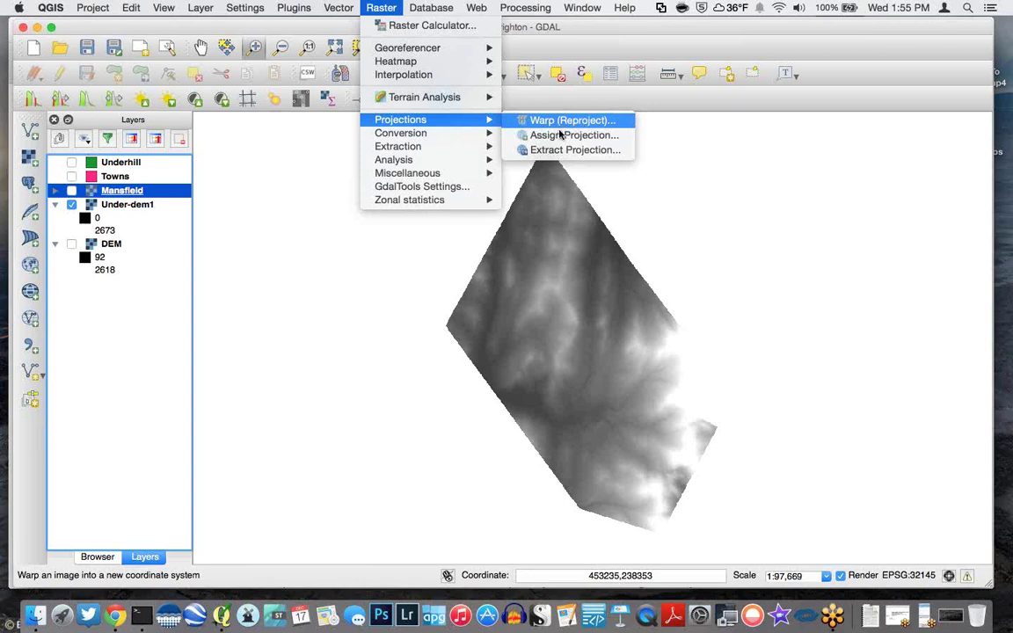
left_click(559, 121)
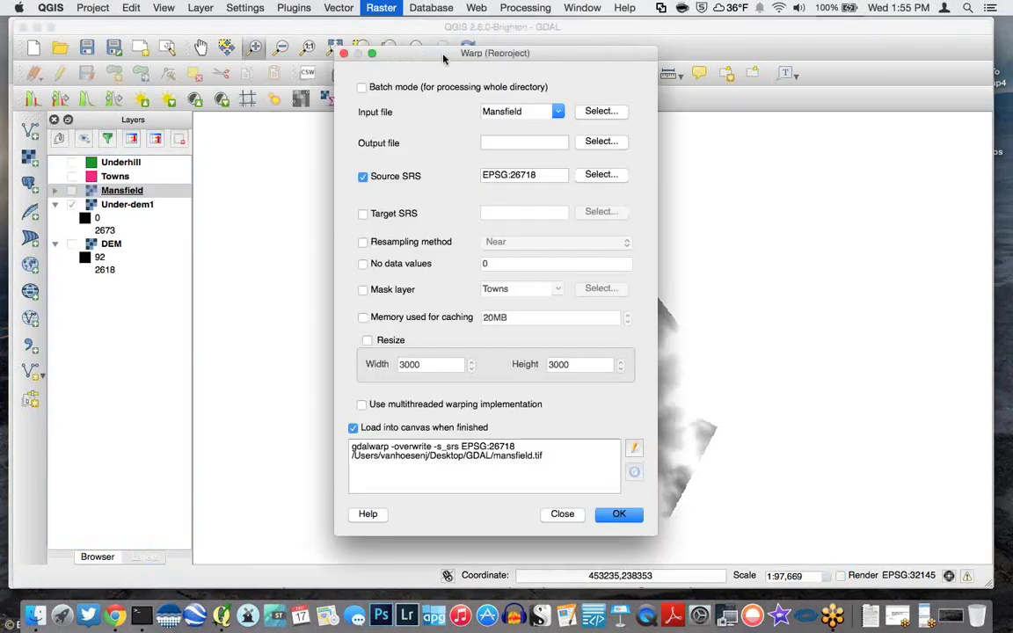
left_click_drag(444, 58, 412, 47)
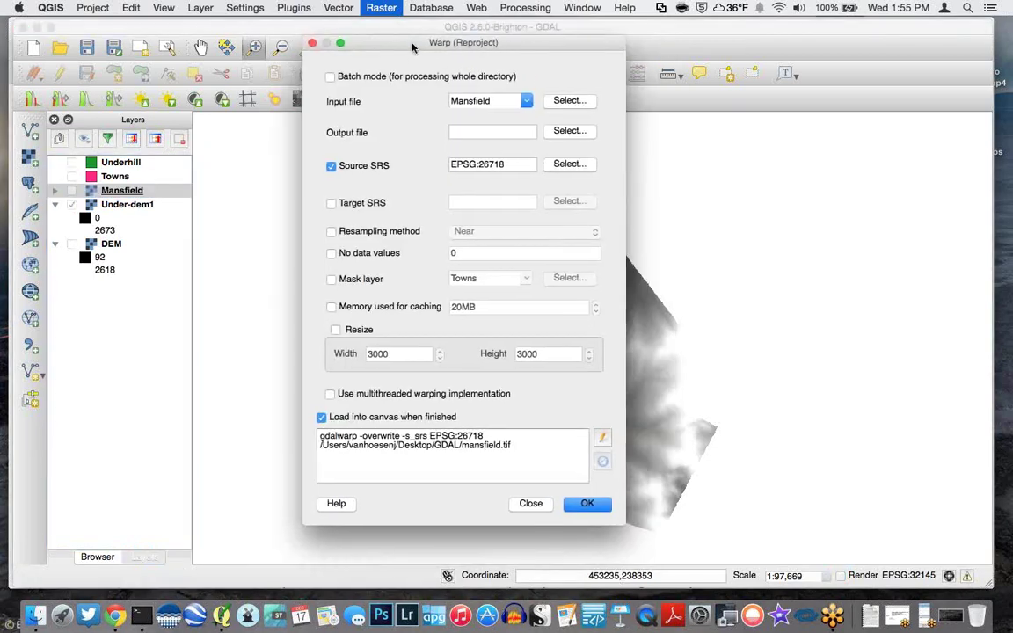
left_click(526, 102)
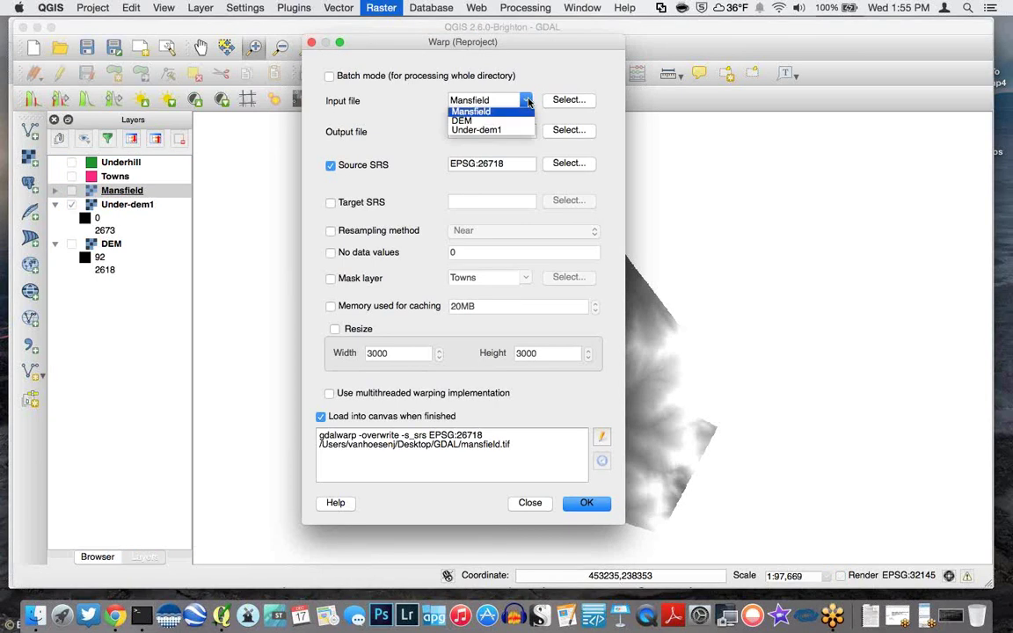
left_click(528, 102)
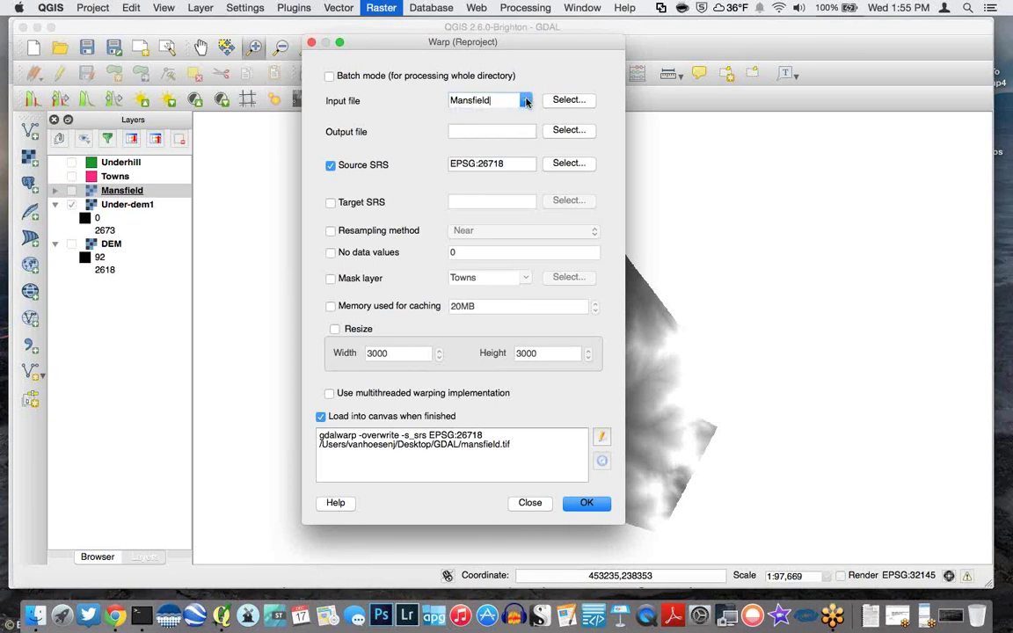
left_click(564, 132)
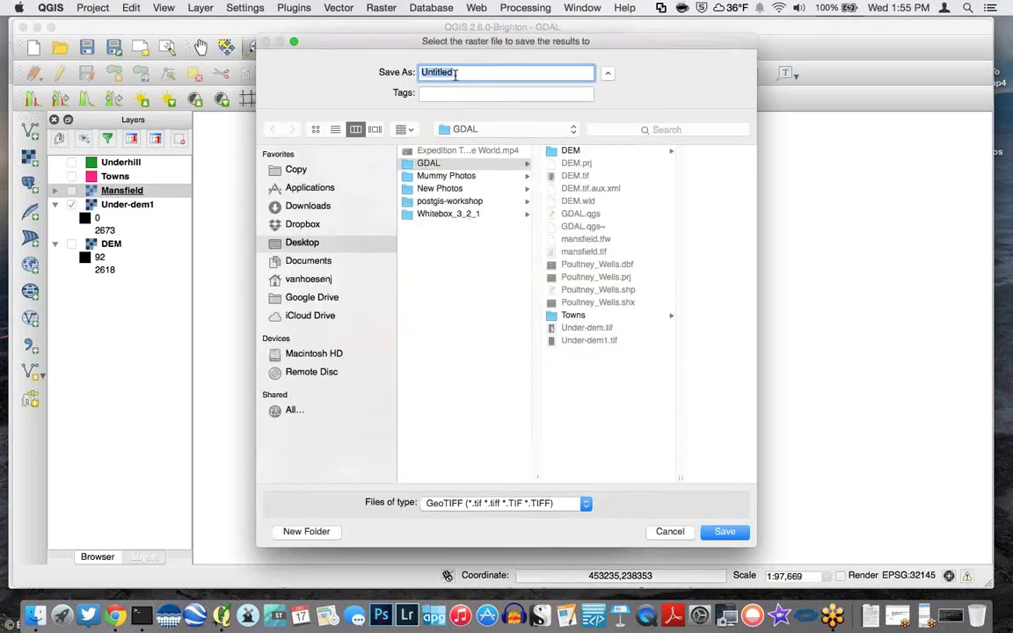
type("Mansfield-VSP")
left_click(735, 535)
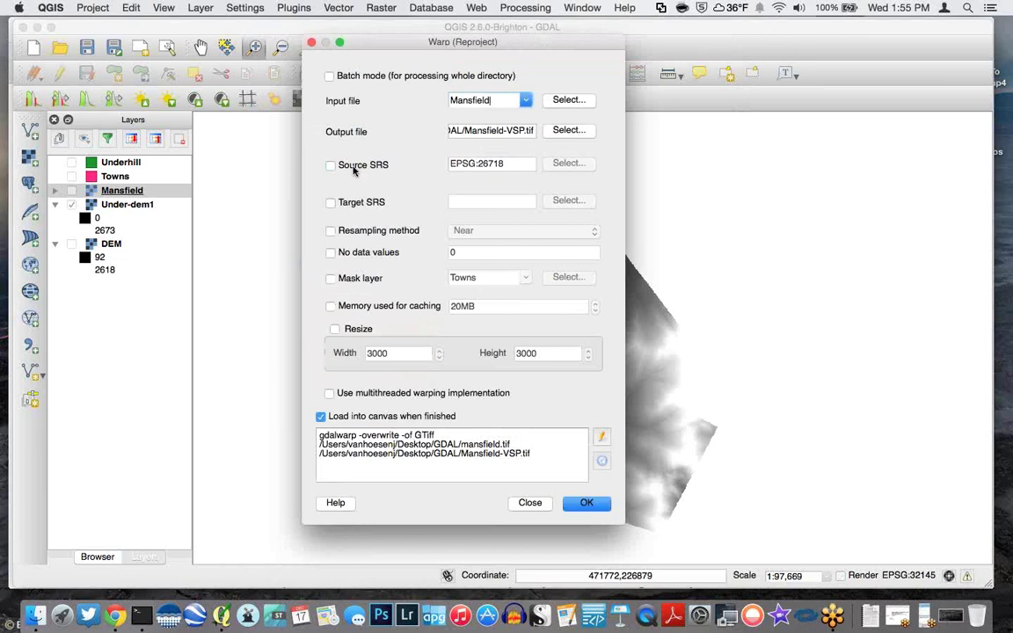
Keep EPSG:26718 enabled as the source SRS and set the target SRS to NAD83 / Vermont (EPSG:32145)
left_click(331, 166)
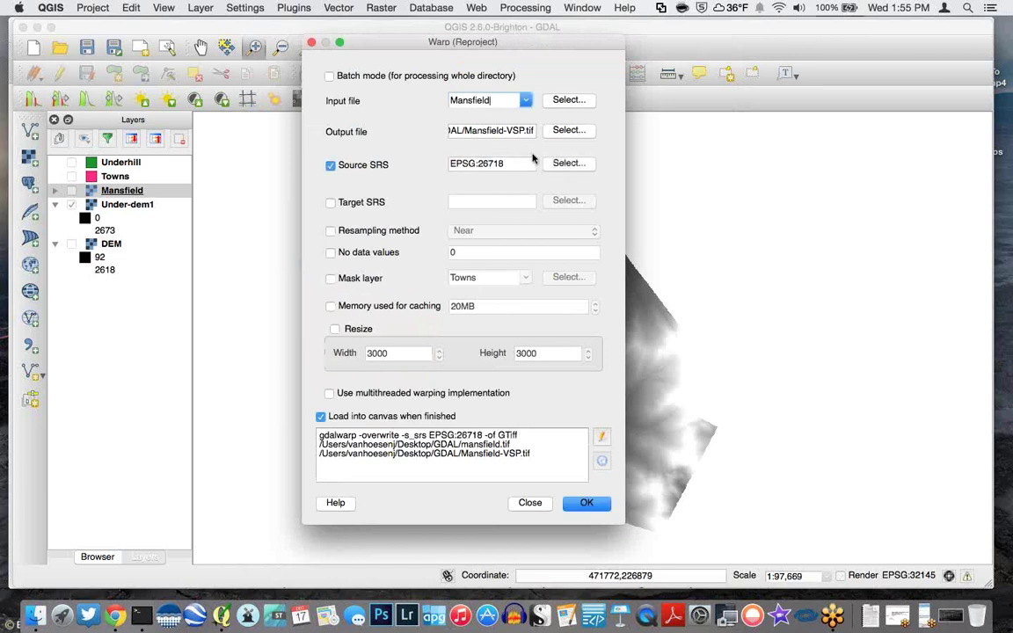
left_click(331, 202)
left_click(581, 200)
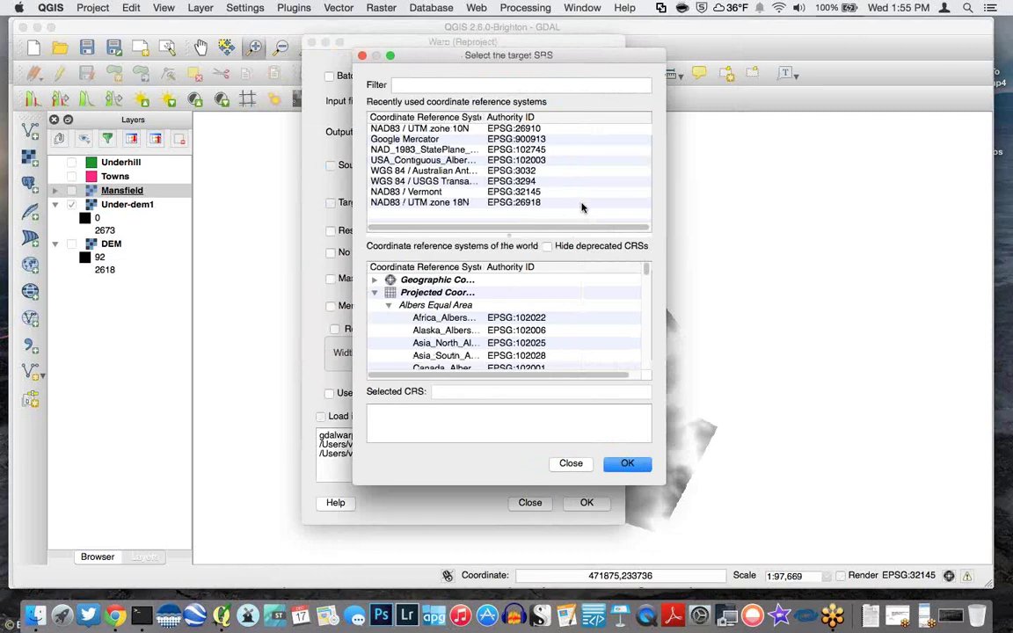
left_click_drag(472, 48, 476, 47)
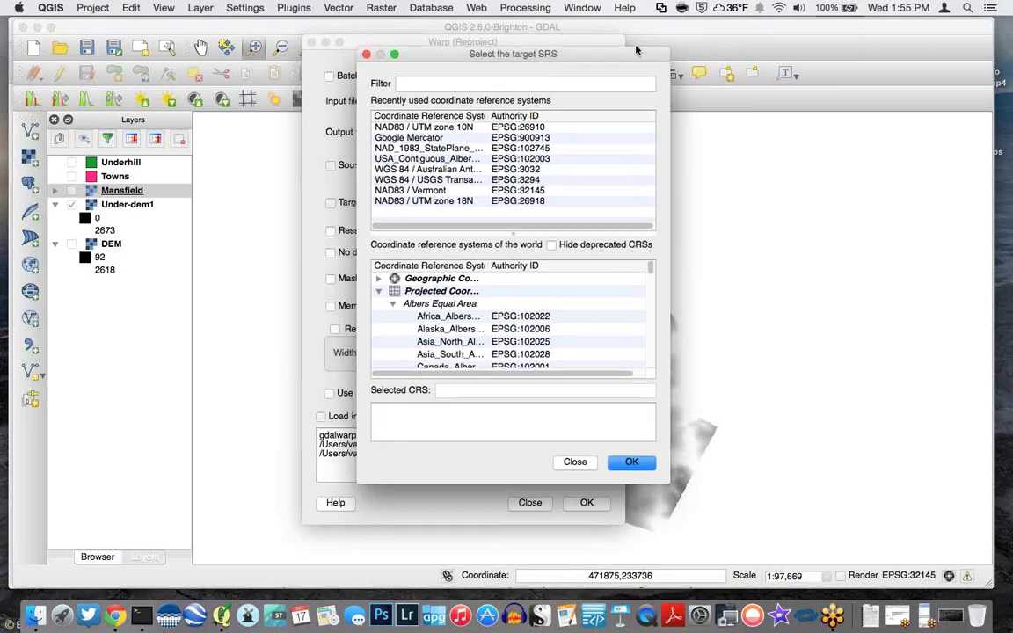
left_click_drag(637, 50, 735, 35)
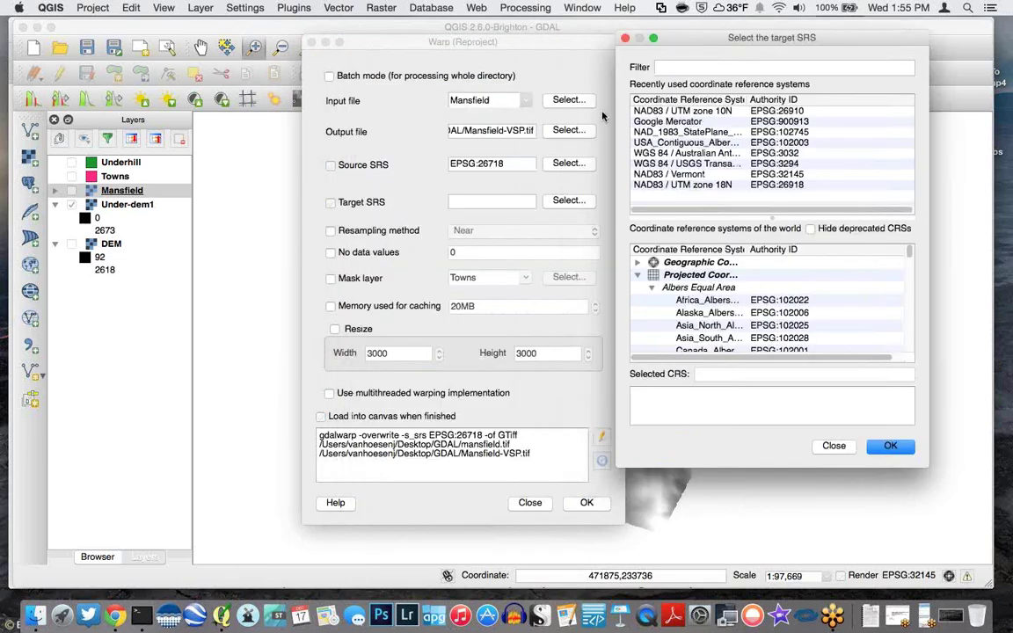
left_click_drag(614, 112, 343, 112)
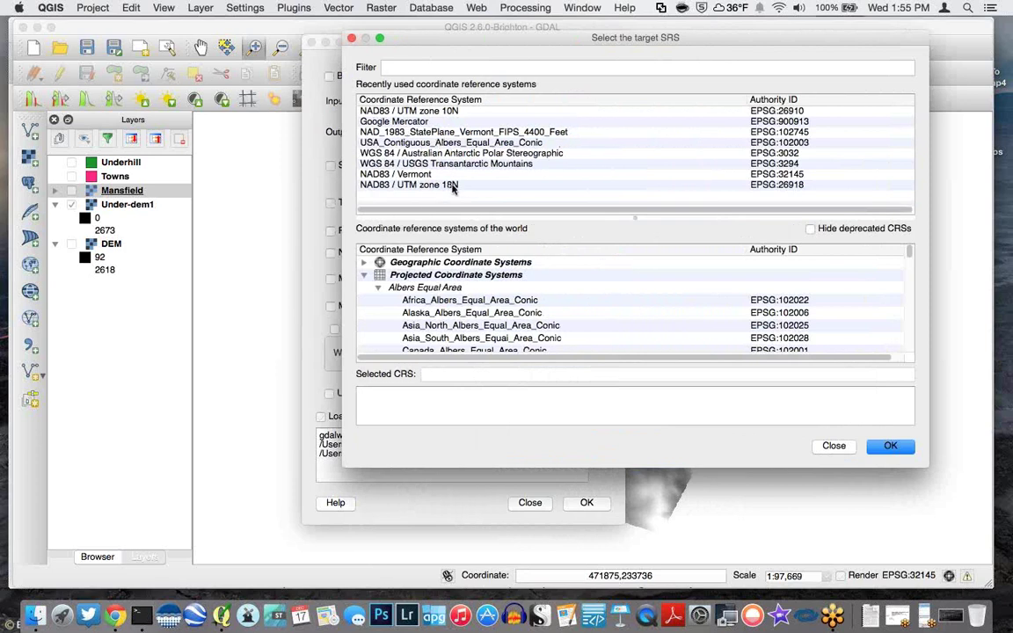
left_click(405, 175)
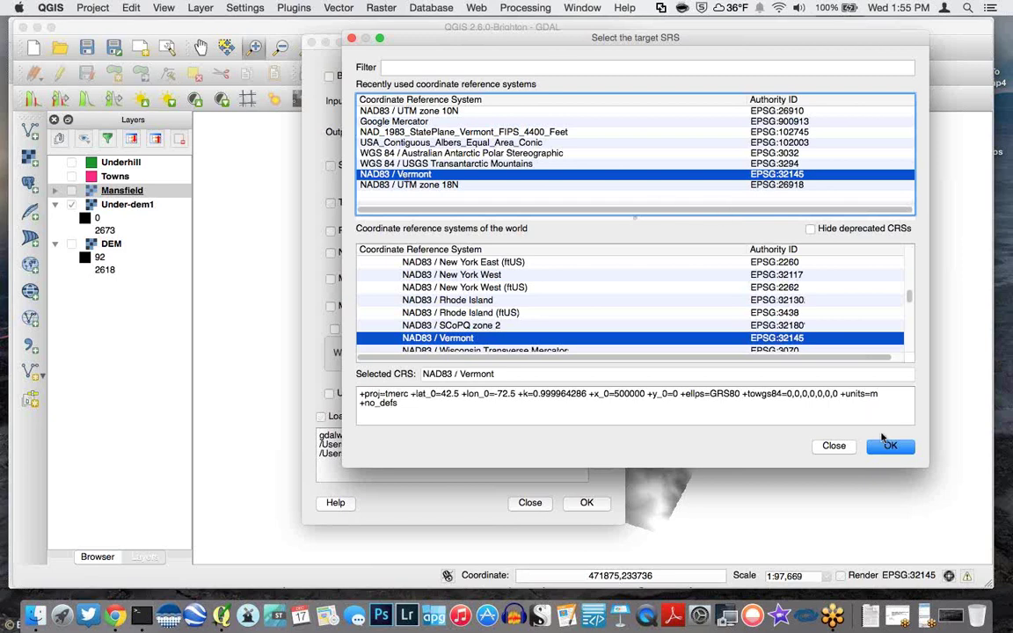
left_click(434, 68)
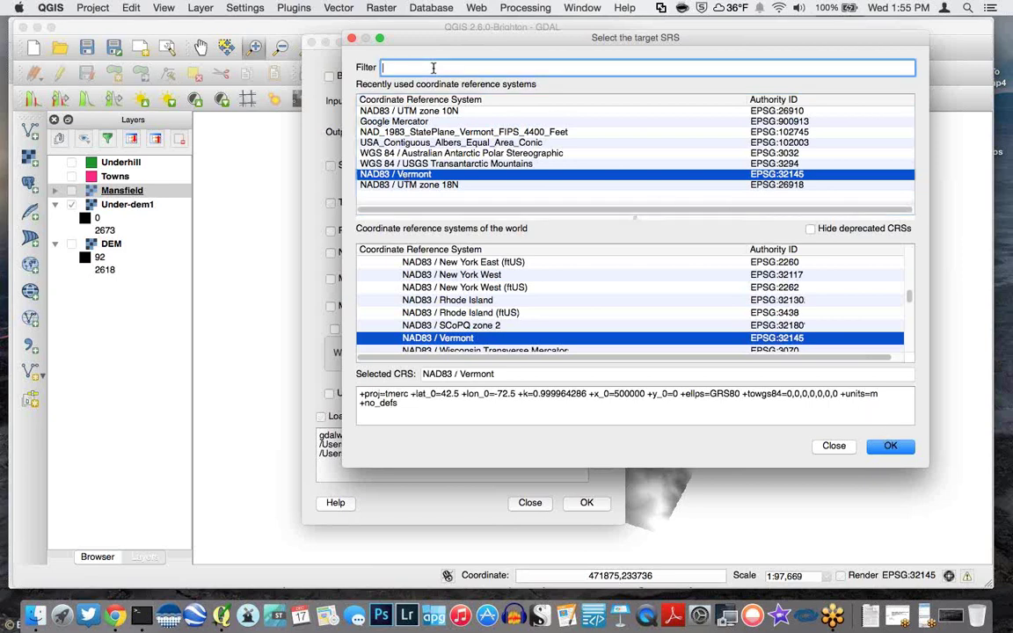
type("vermont")
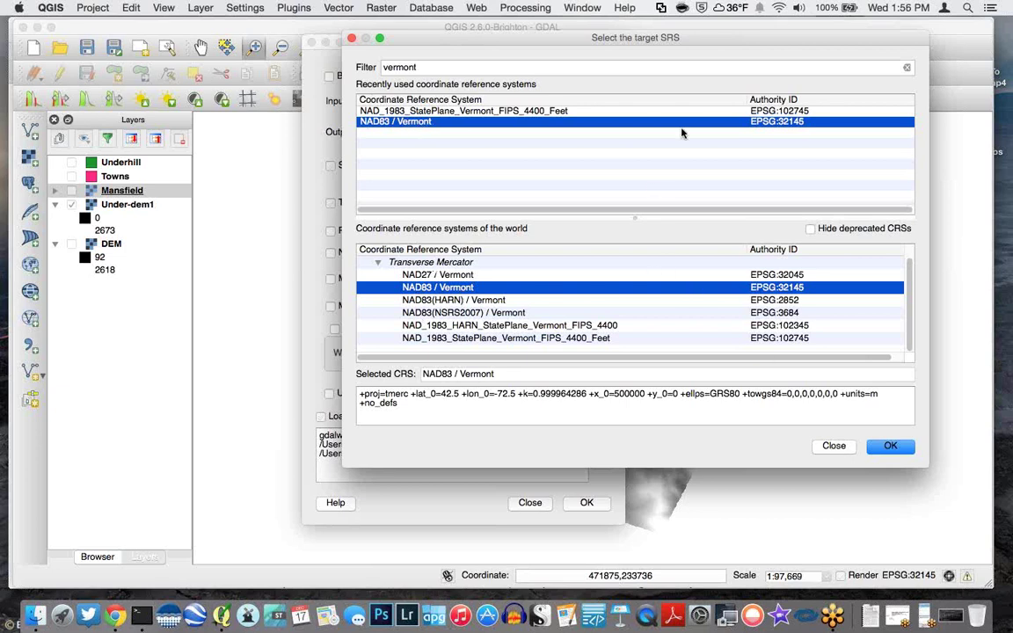
left_click(905, 69)
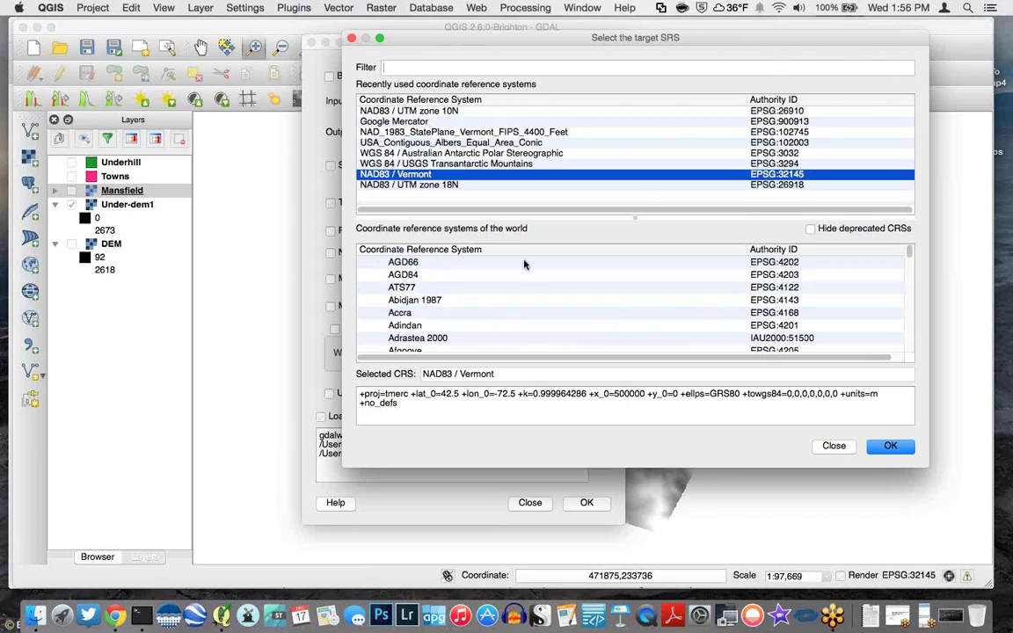
left_click(891, 446)
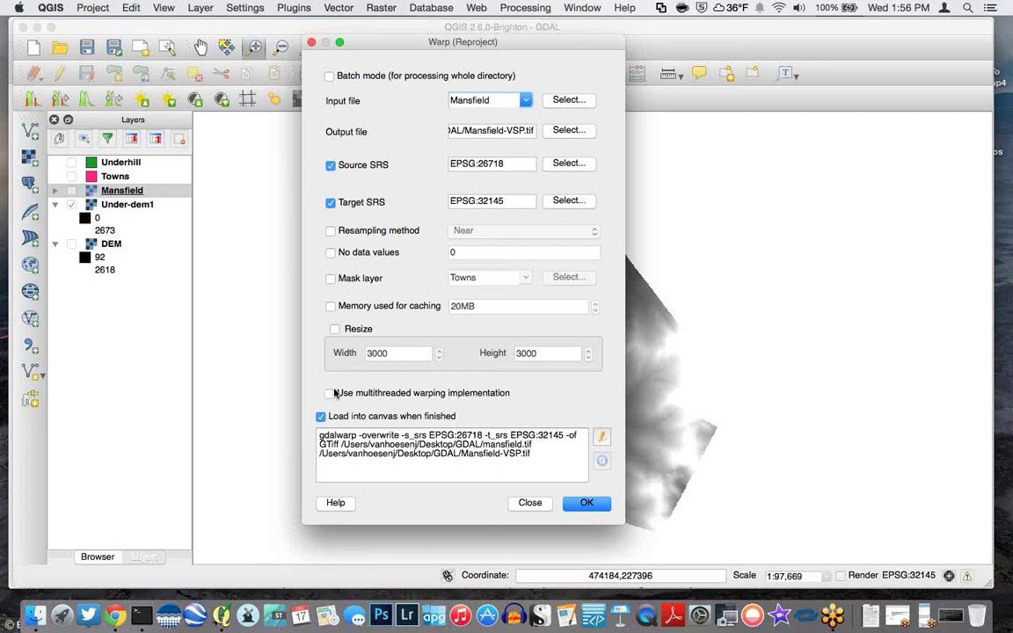
Enable multithreaded warping, run the reprojection of Mansfield, and close the completion messages and the Warp tool
left_click(330, 393)
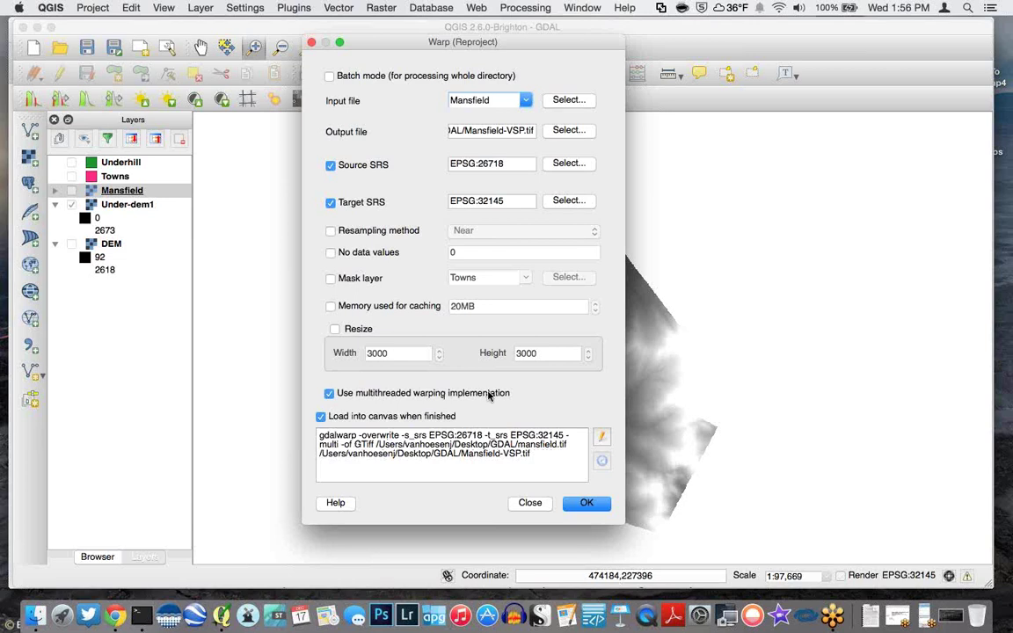
left_click(587, 503)
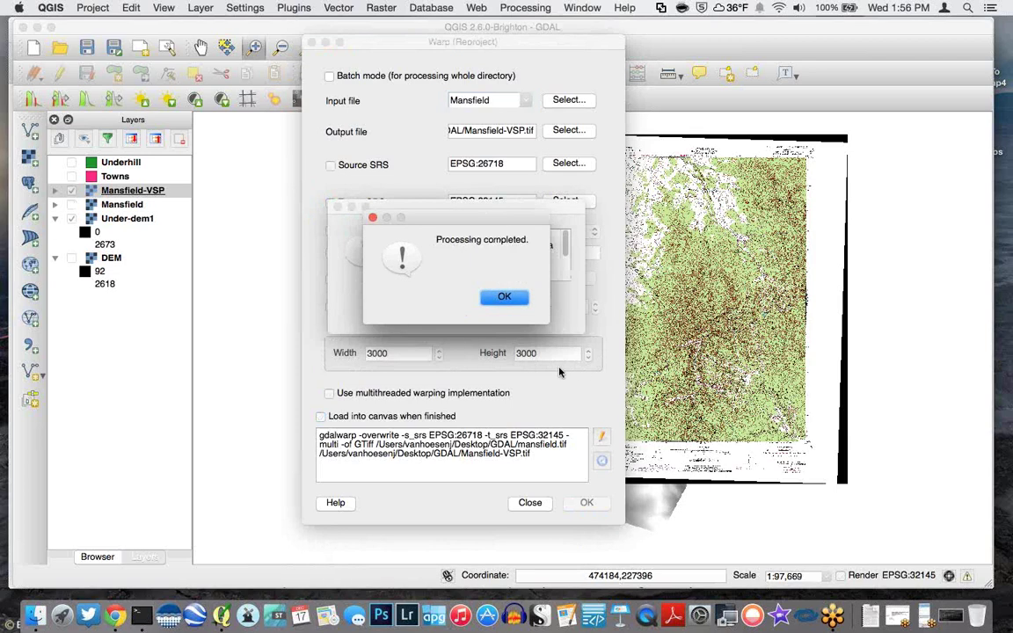
left_click(516, 299)
left_click(452, 314)
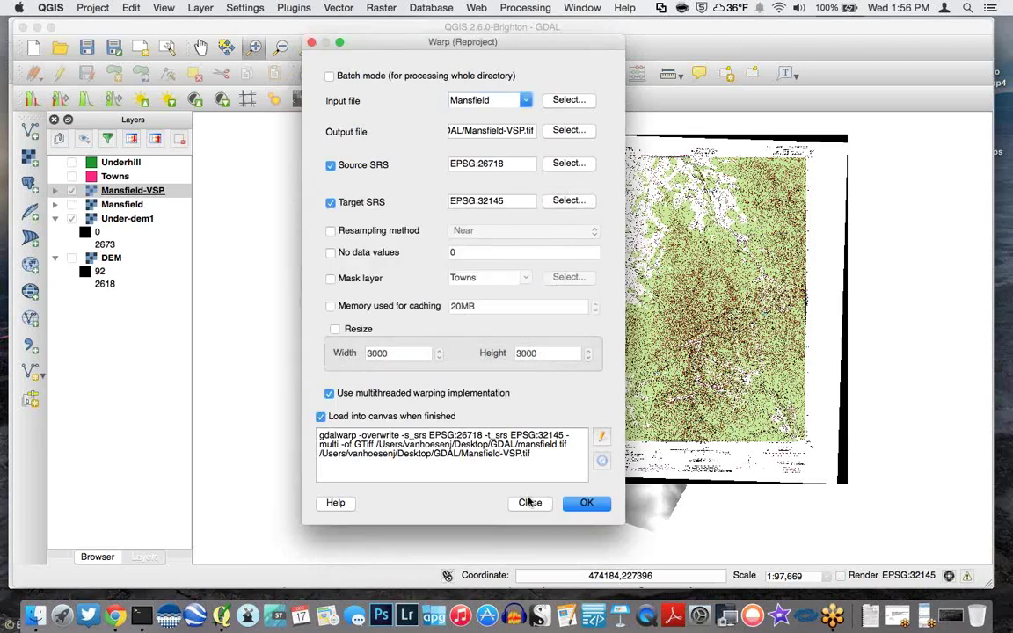
left_click(528, 502)
Compare Mansfield-VSP with the original Mansfield layer, remove Mansfield-VSP from the project, and leave Mansfield hidden
left_click(71, 190)
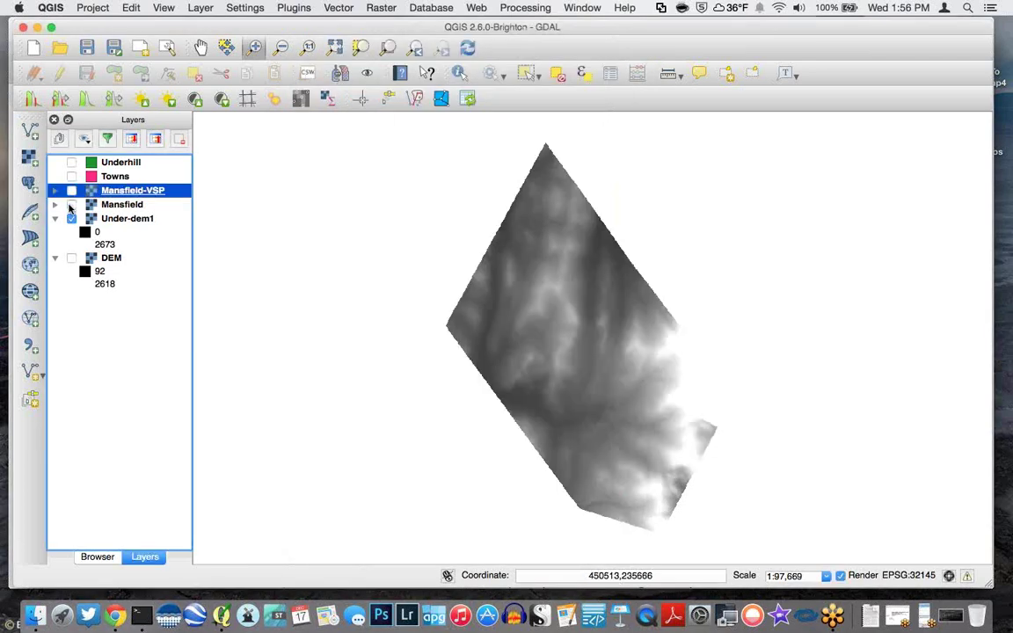
left_click(72, 204)
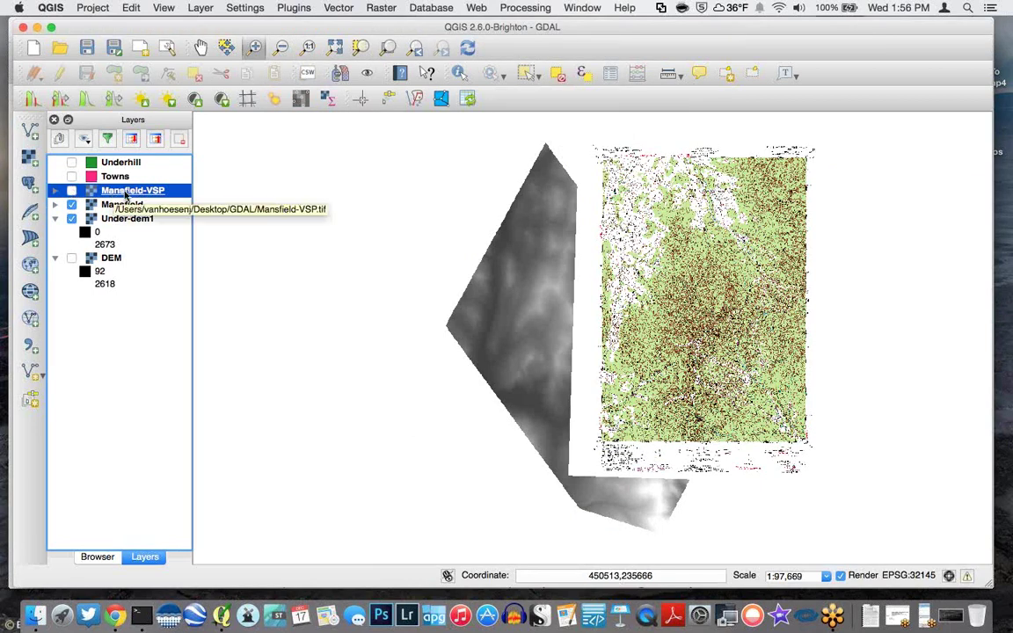
right_click(113, 194)
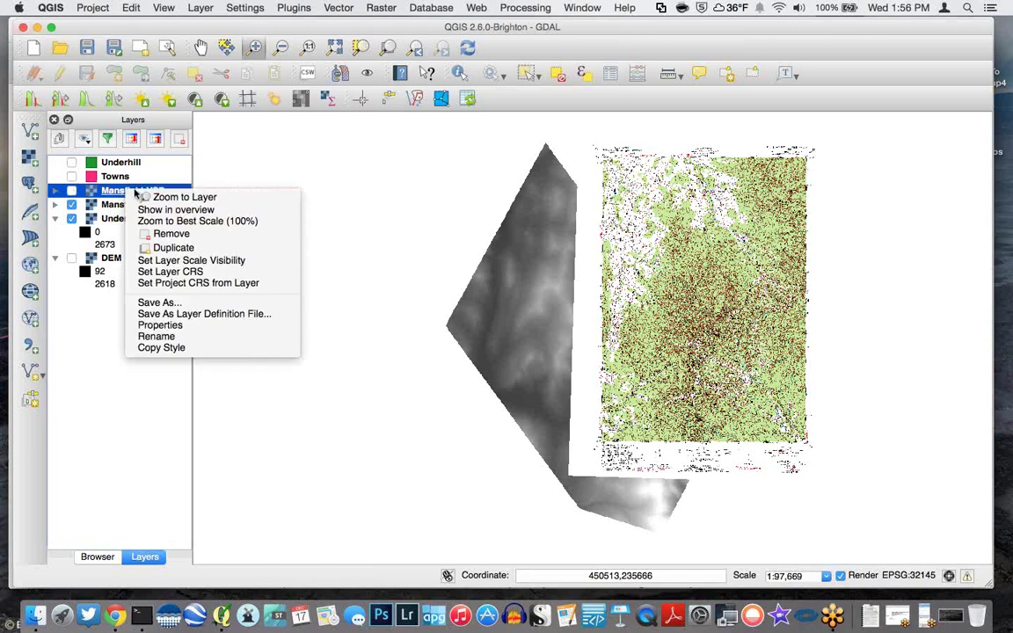
left_click(168, 234)
left_click(552, 321)
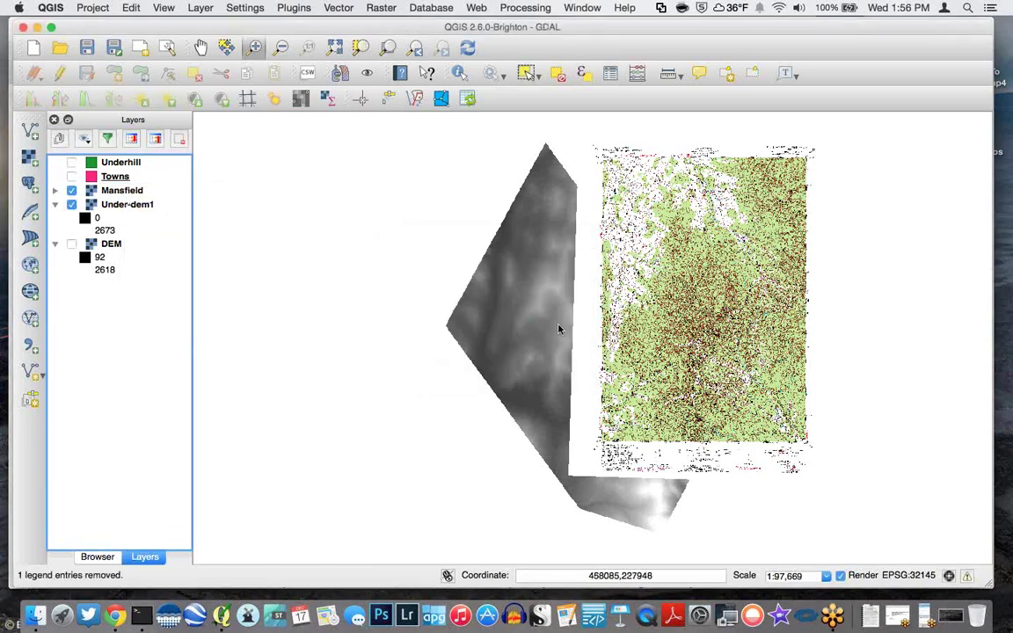
left_click(72, 190)
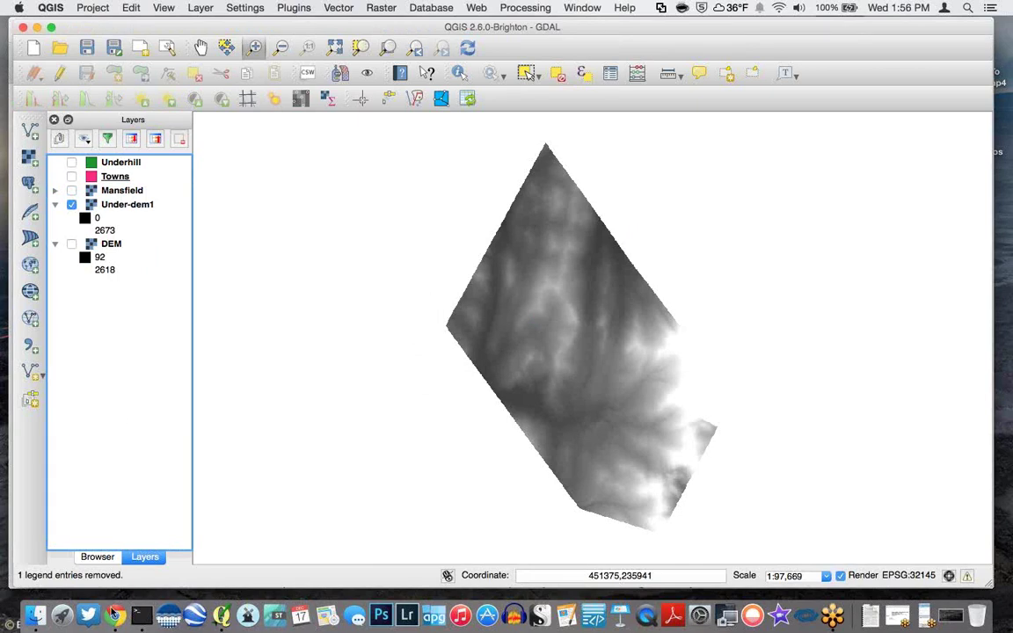
Switch to Chrome, review the GDAL README from Warp Raster through DEM Tools, and minimize the browser window
left_click(121, 585)
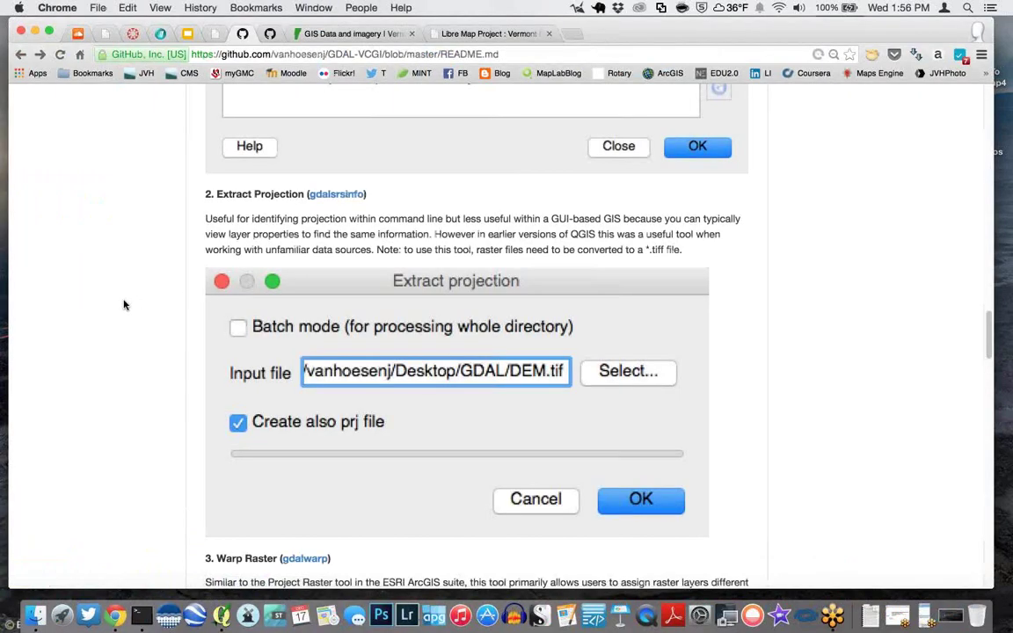
scroll(125, 305, "down", 1)
scroll(124, 306, "down", 10)
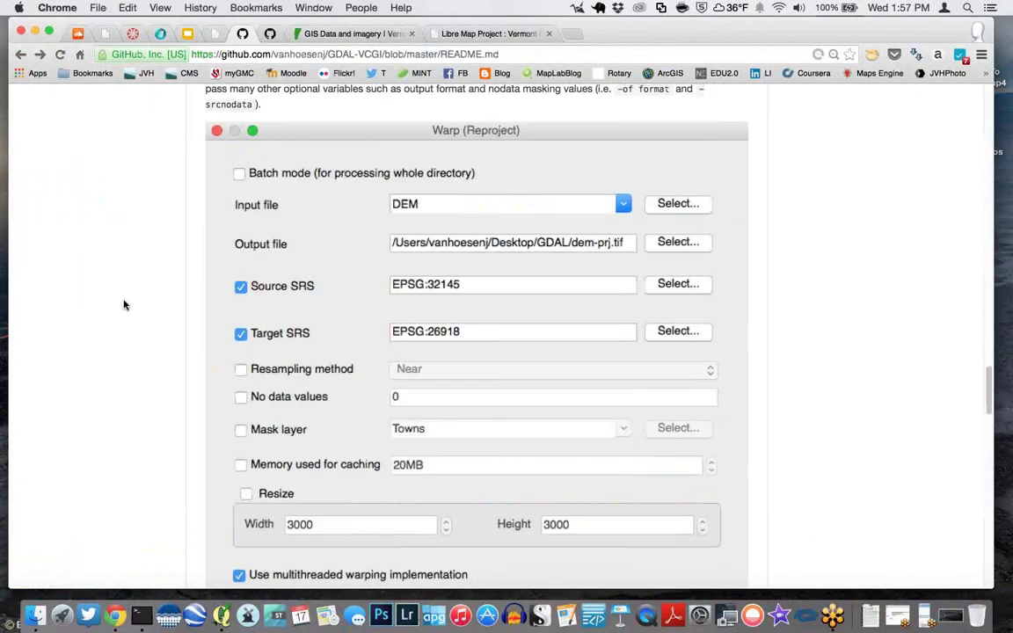
scroll(124, 305, "down", 12)
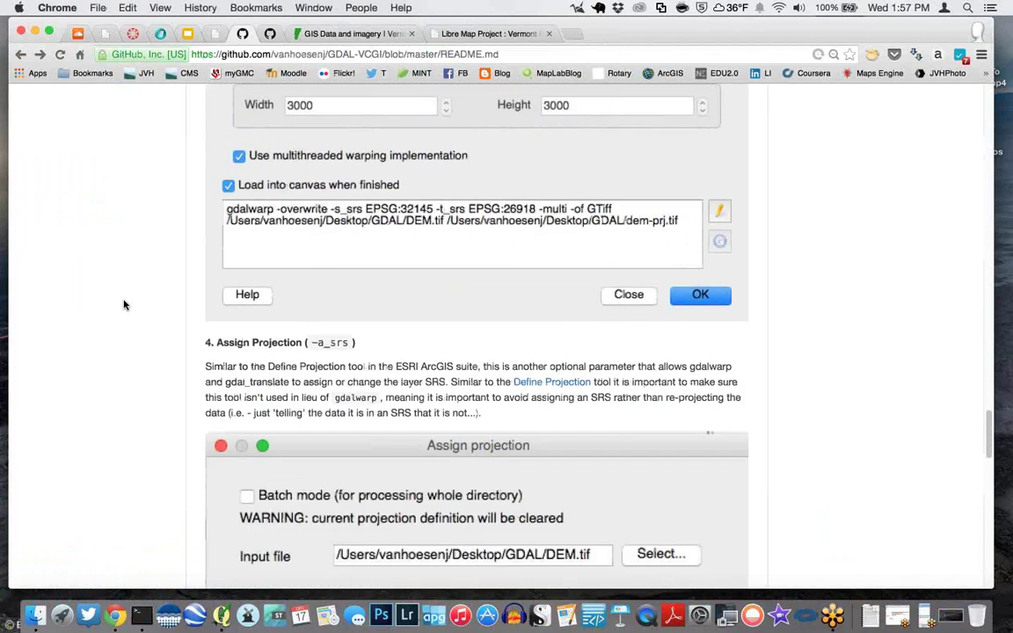
scroll(124, 280, "down", 10)
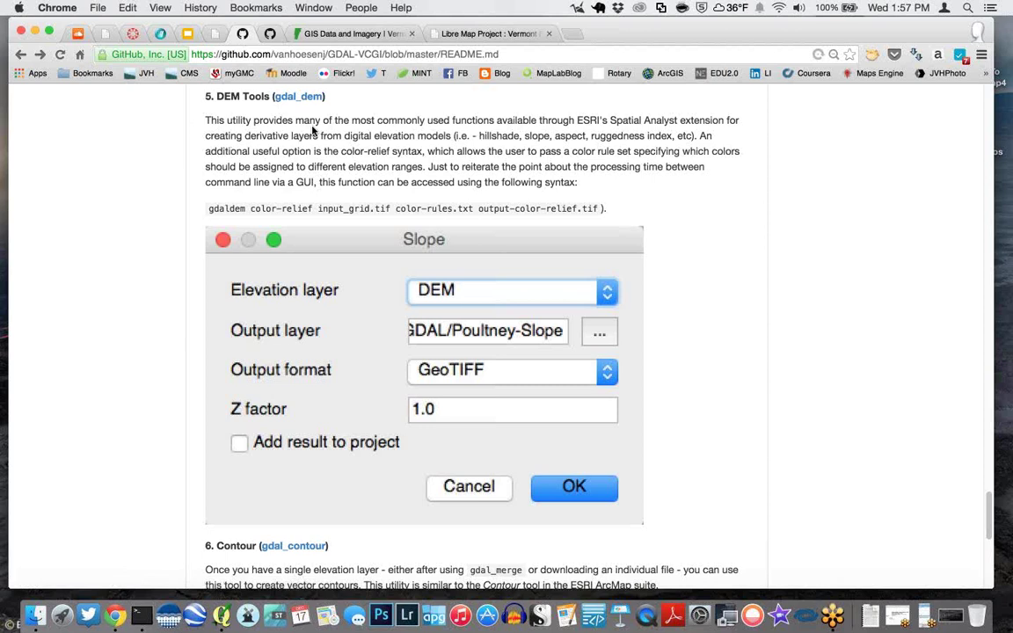
left_click(33, 33)
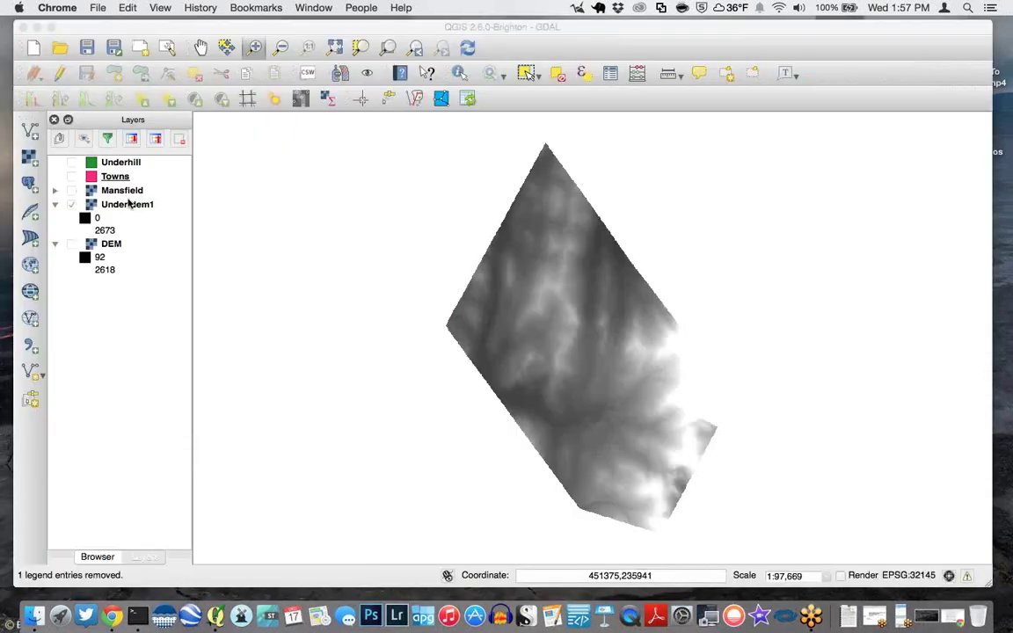
Select the Under-dem1 layer, open the DEM (Terrain models) tool and keep Hillshade as the mode
left_click(126, 205)
left_click(381, 7)
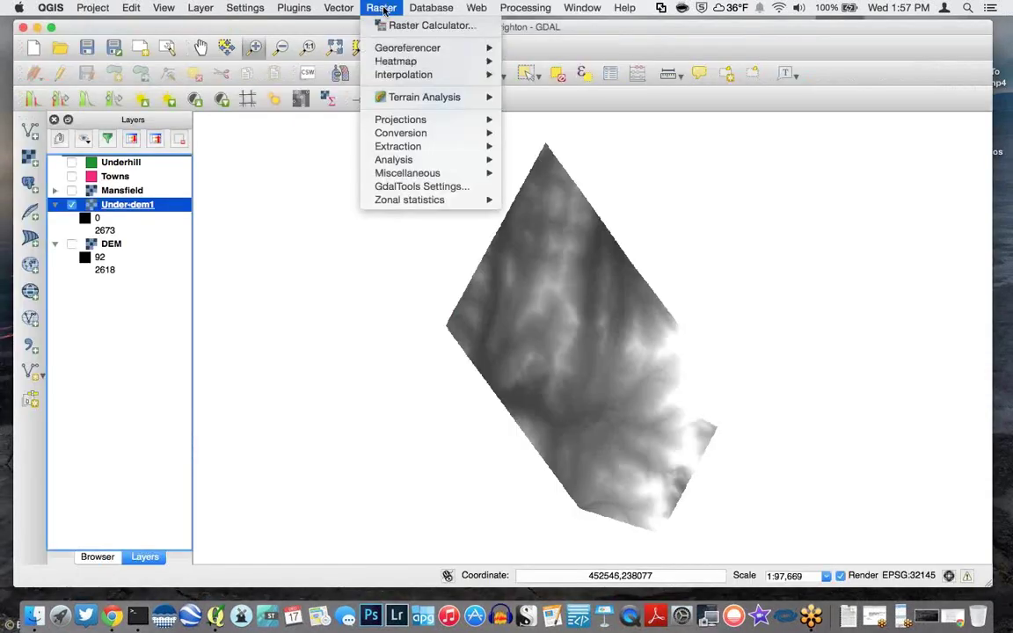
mouse_move(436, 103)
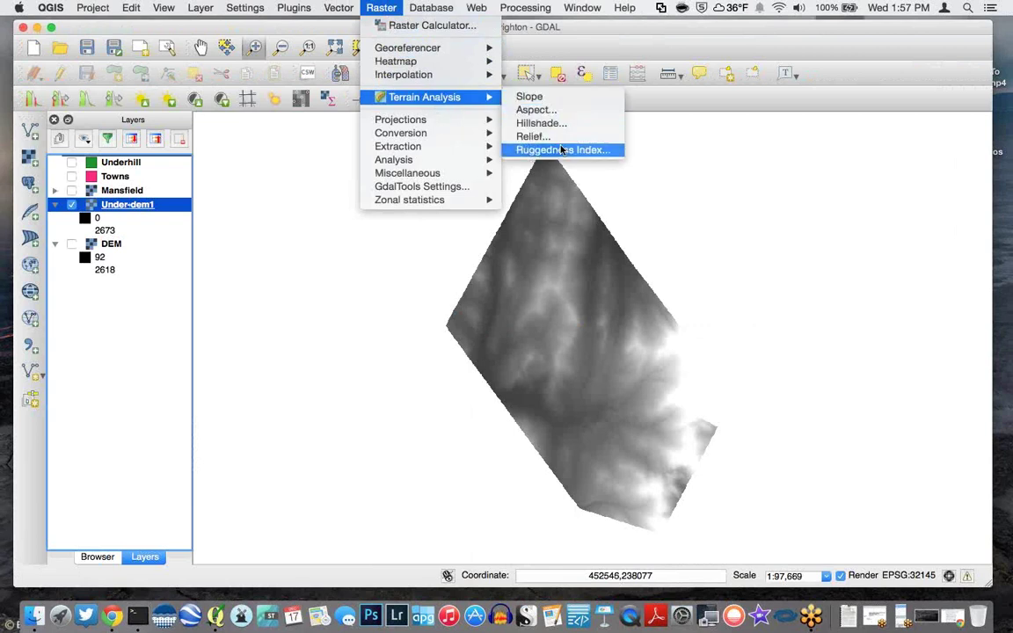
mouse_move(408, 163)
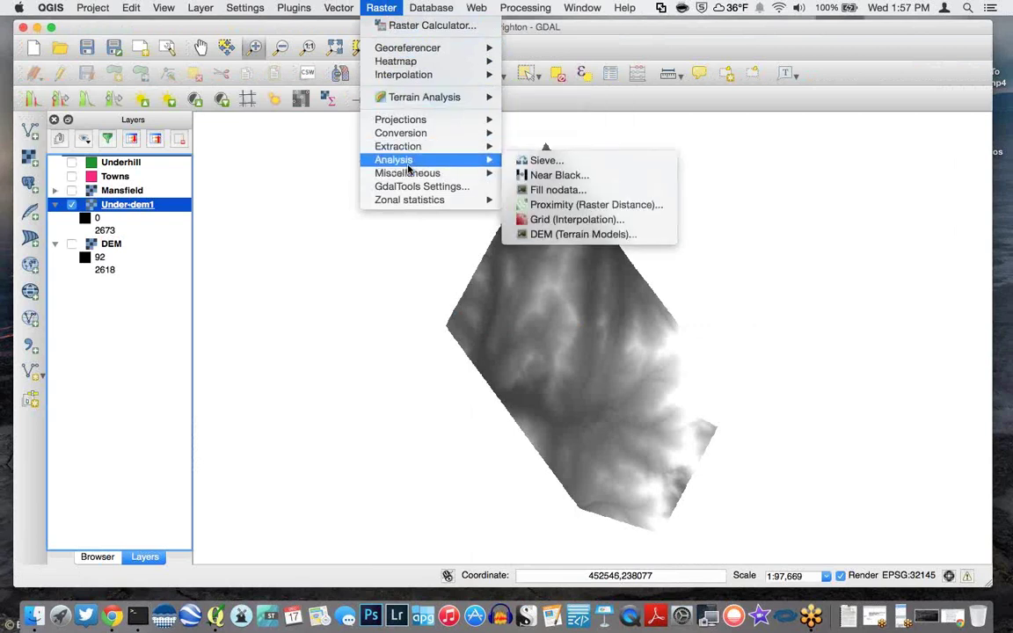
left_click(580, 234)
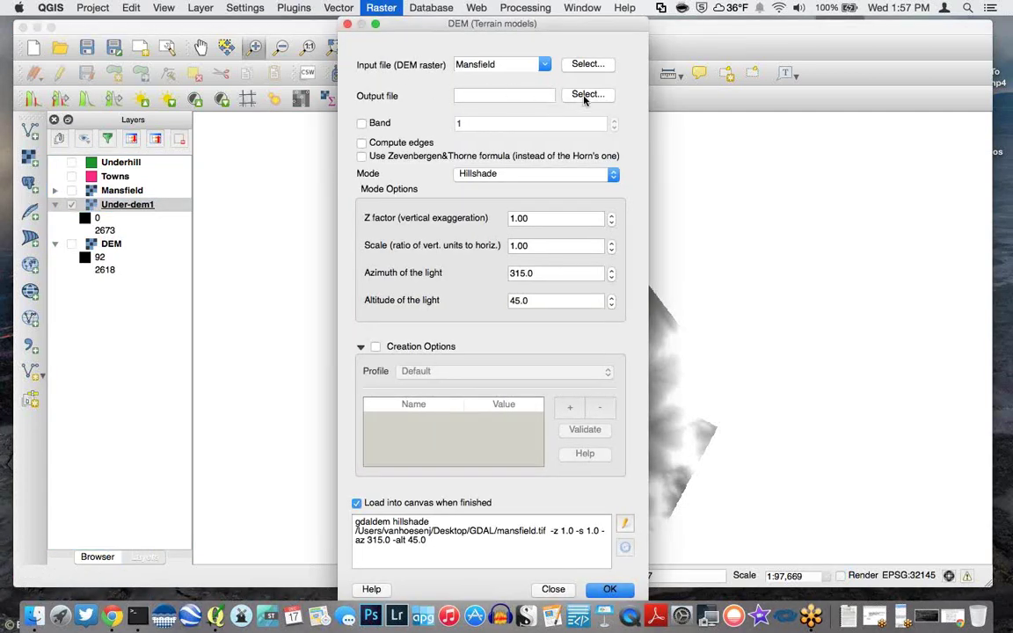
left_click(586, 94)
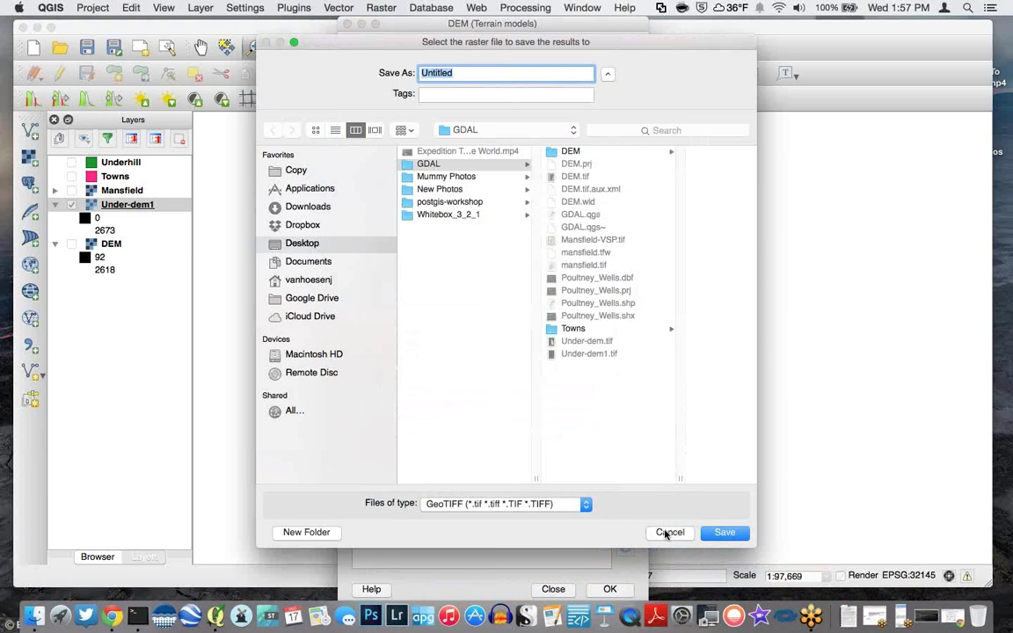
left_click(668, 532)
left_click(501, 173)
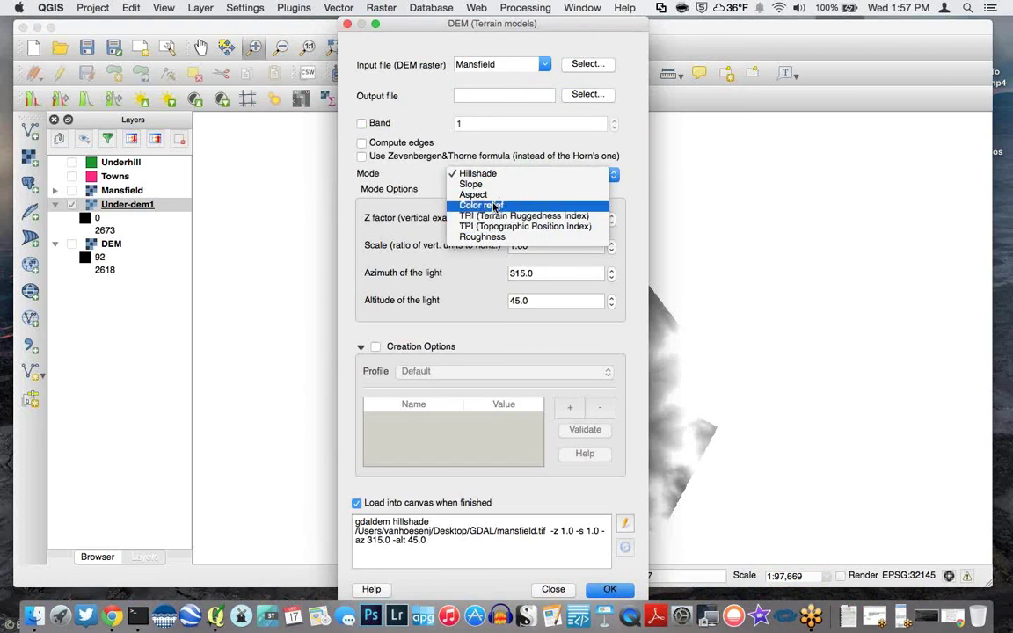
left_click(486, 175)
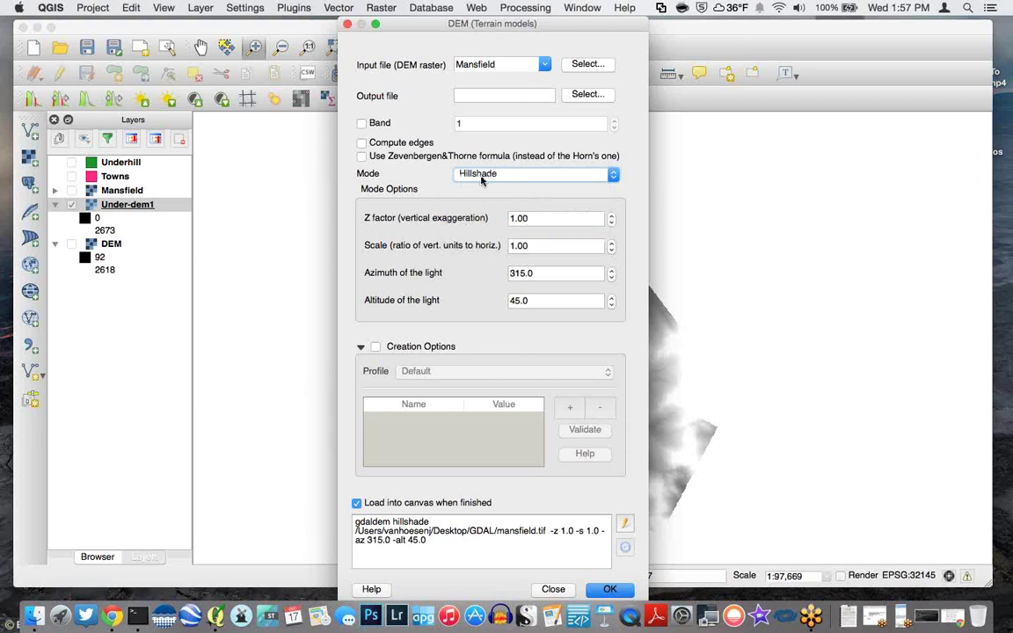
Set the terrain model's output to a GeoTIFF named hillshade in the GDAL folder
left_click(584, 95)
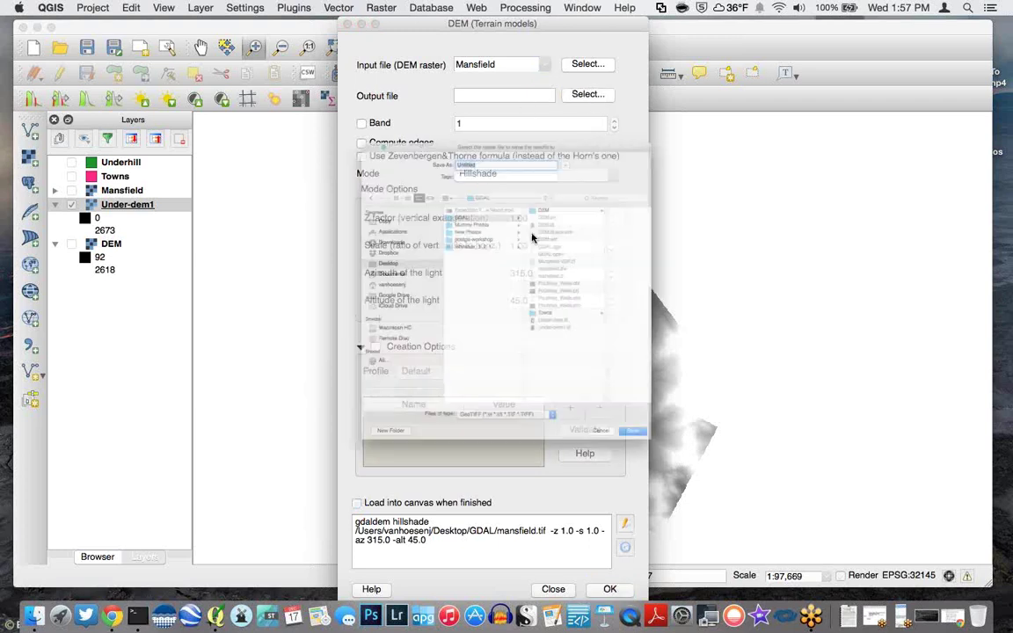
type("hillshade")
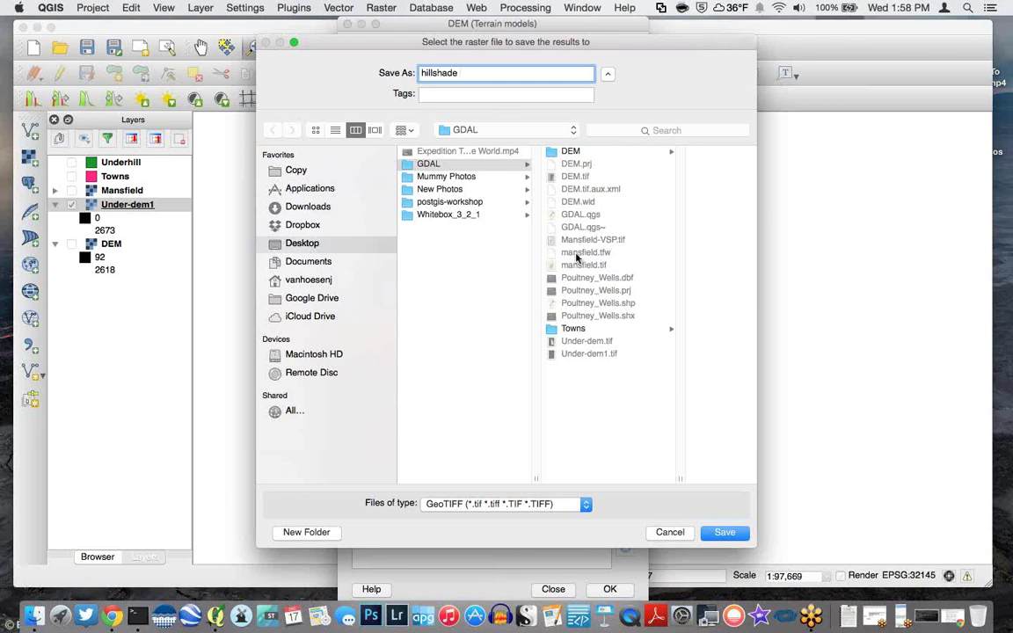
left_click(726, 533)
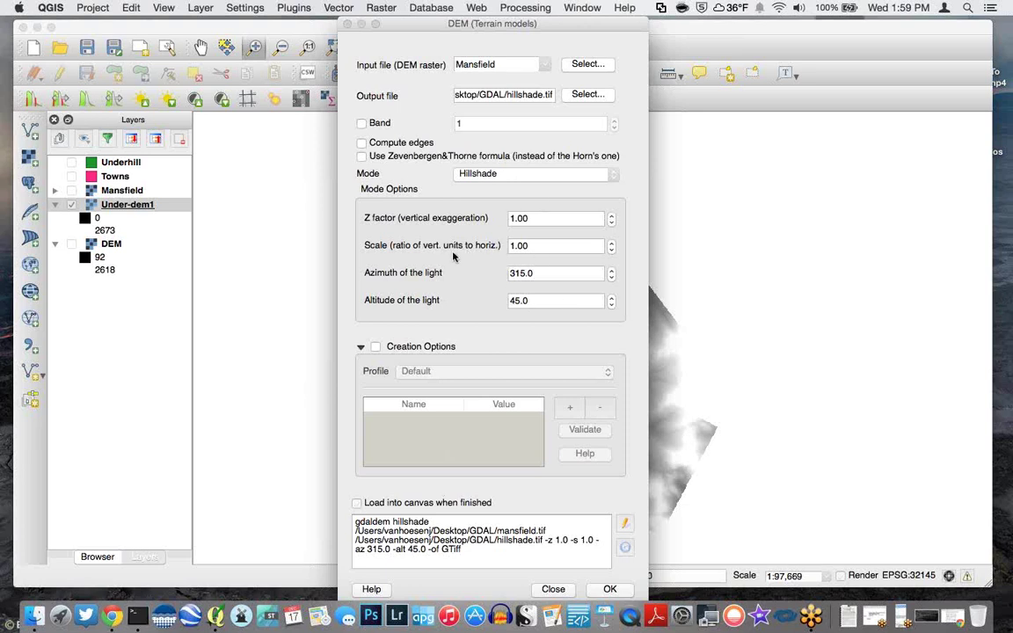
Run the hillshade on the Mansfield raster with the default lighting settings and dismiss the completion messages
left_click(557, 250)
left_click(623, 591)
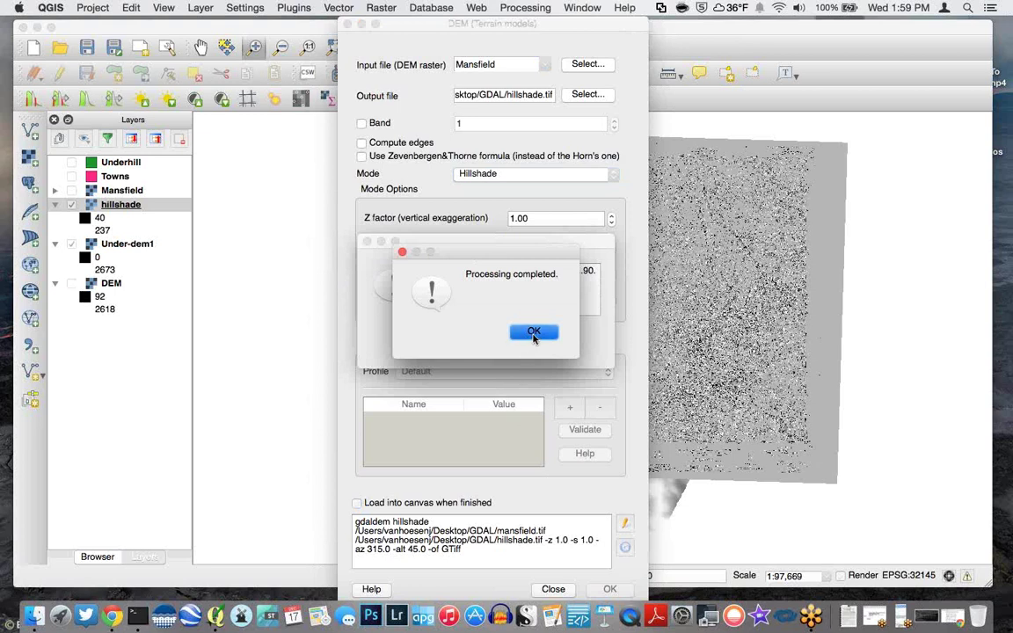
left_click(534, 331)
left_click(498, 351)
Change the input raster to Under-dem1, run the hillshade, dismiss the completion messages and close the tool
left_click(489, 62)
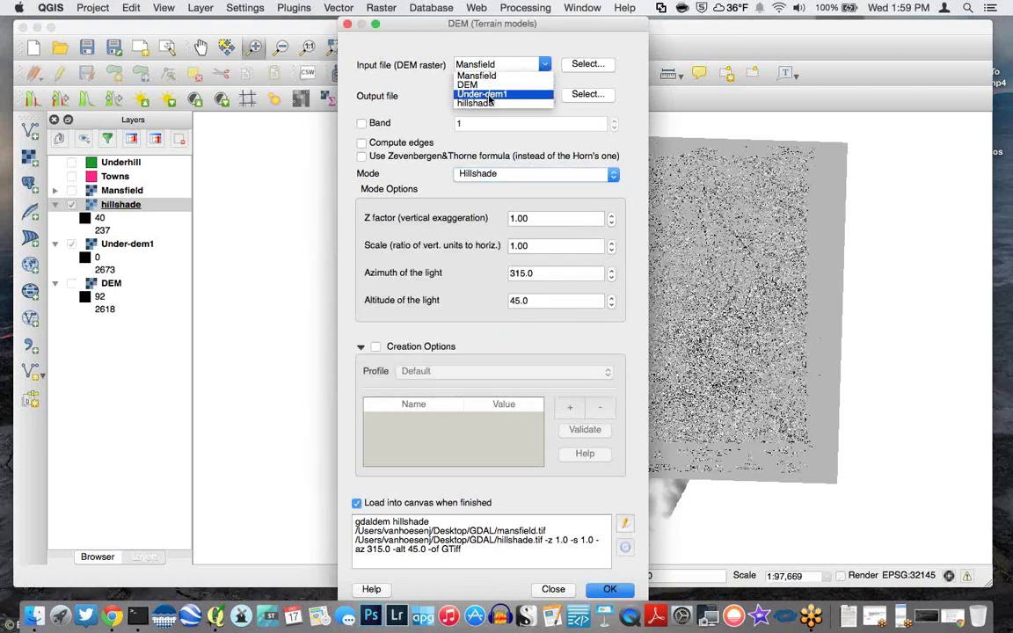
left_click(483, 94)
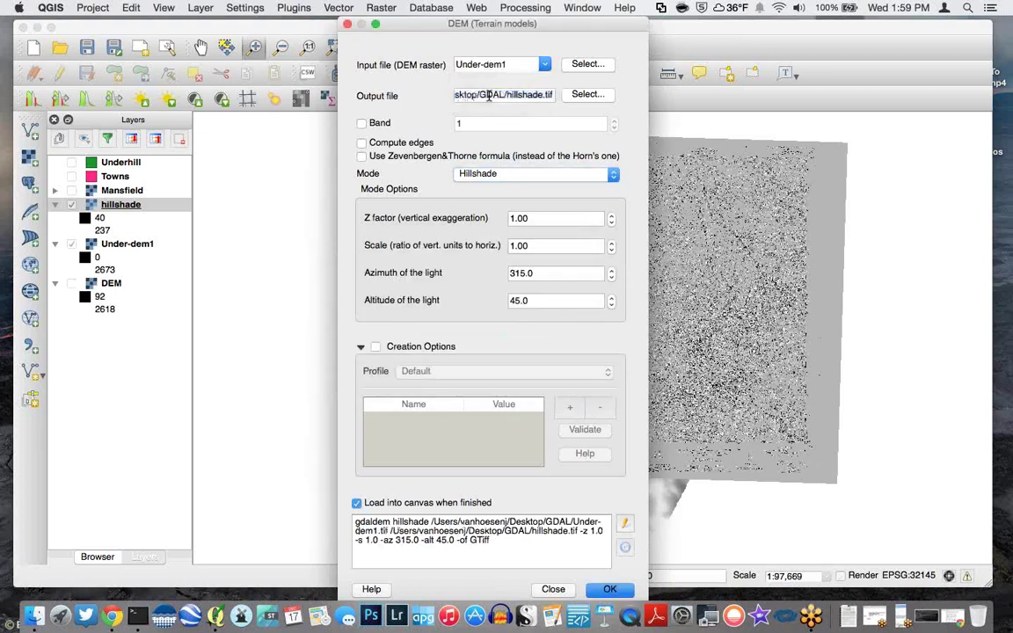
left_click(610, 591)
left_click(533, 331)
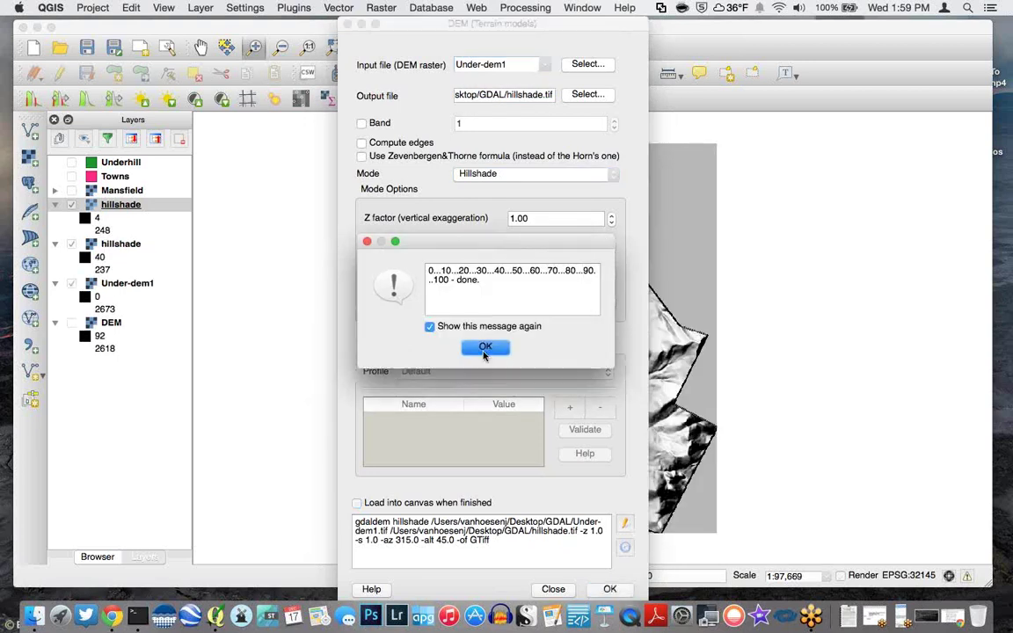
left_click(484, 348)
left_click(554, 589)
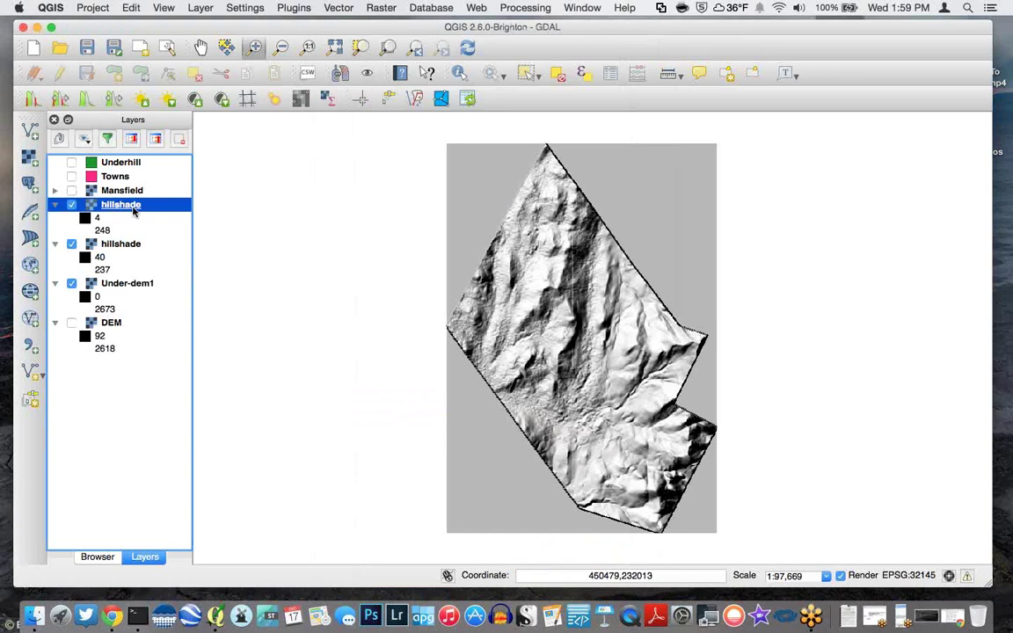
Remove the hillshade layer made from Mansfield, directly above Under-dem1, from the project
right_click(130, 247)
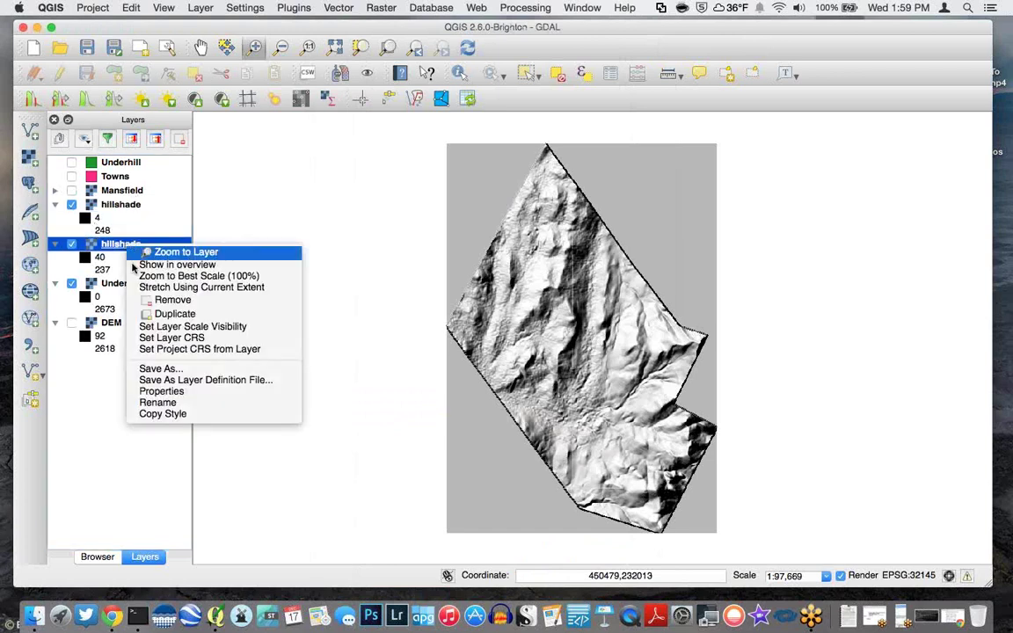
left_click(148, 304)
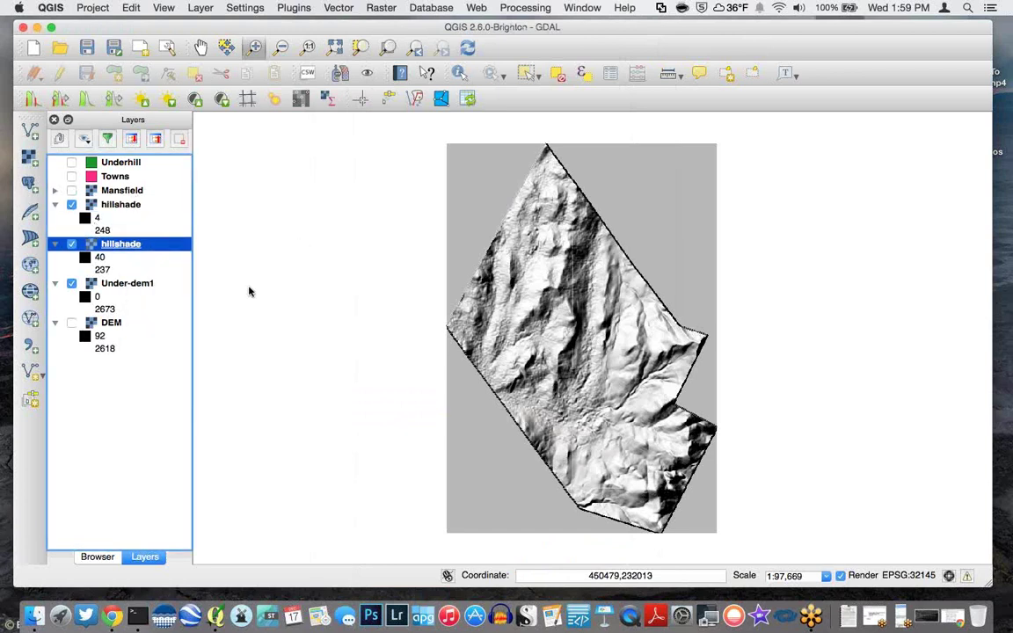
key("Return")
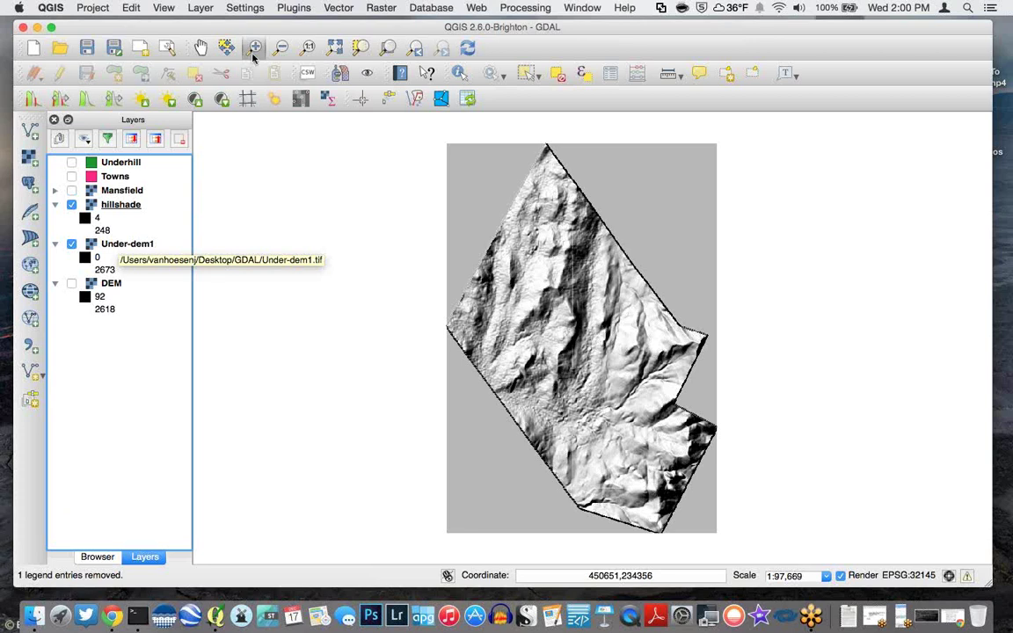
Reopen the DEM (Terrain models) tool, review its available modes, and close it without running anything
left_click(380, 8)
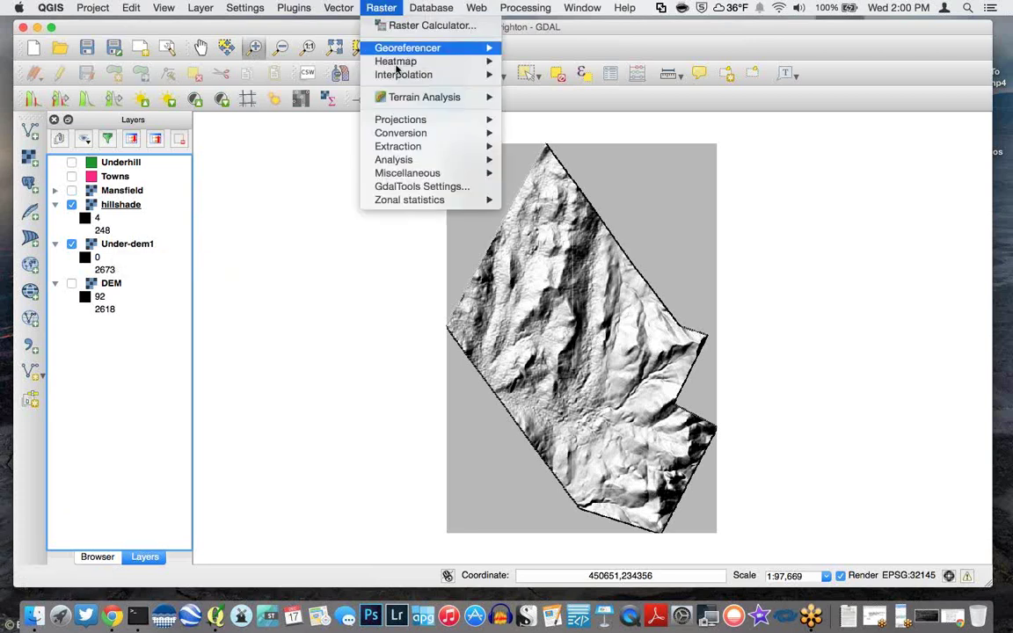
mouse_move(403, 180)
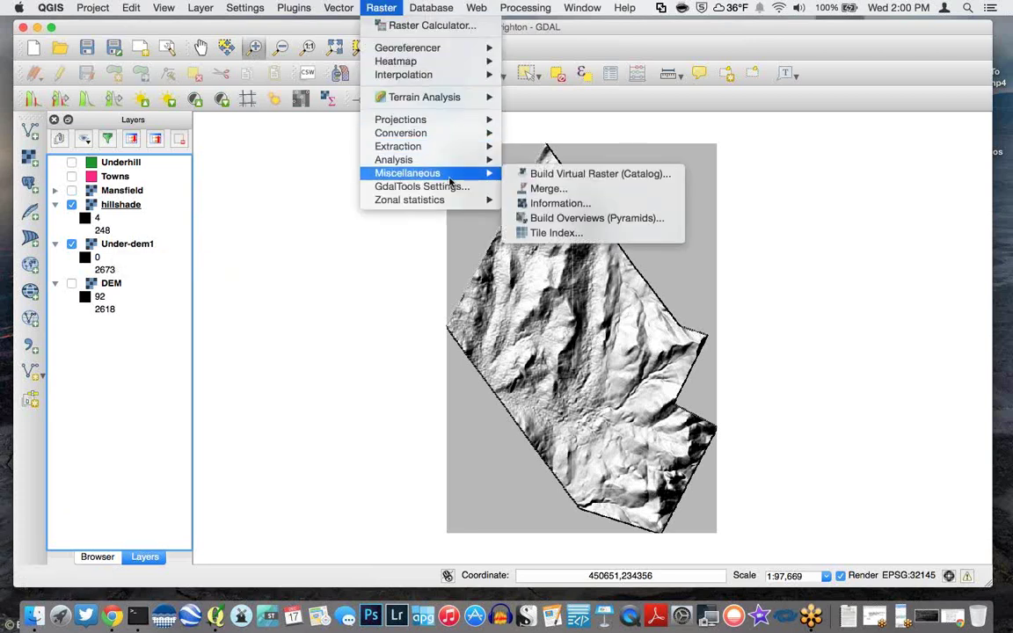
mouse_move(406, 160)
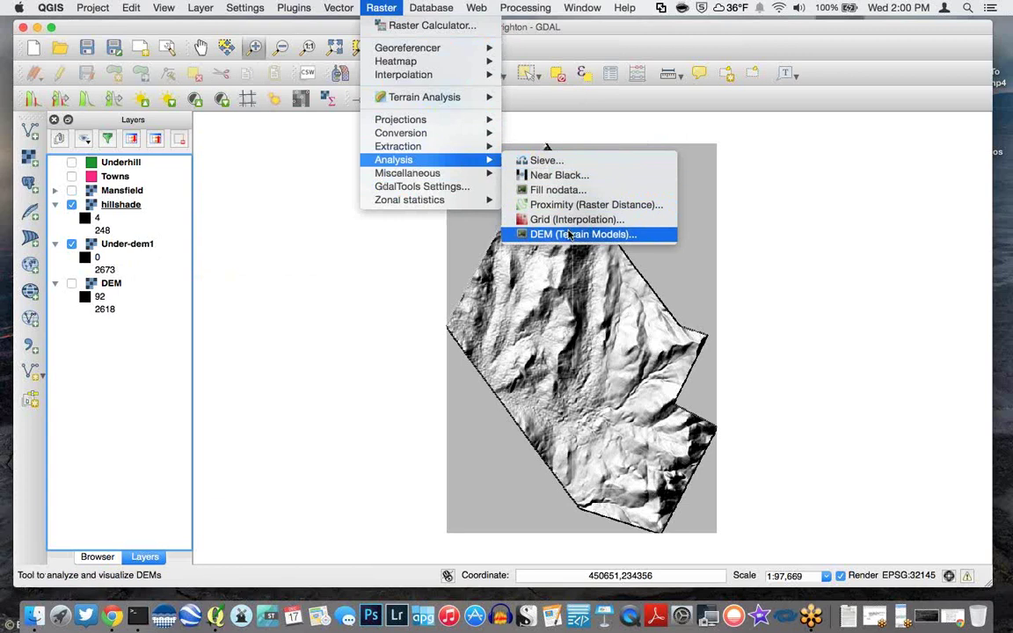
left_click(584, 234)
left_click(586, 178)
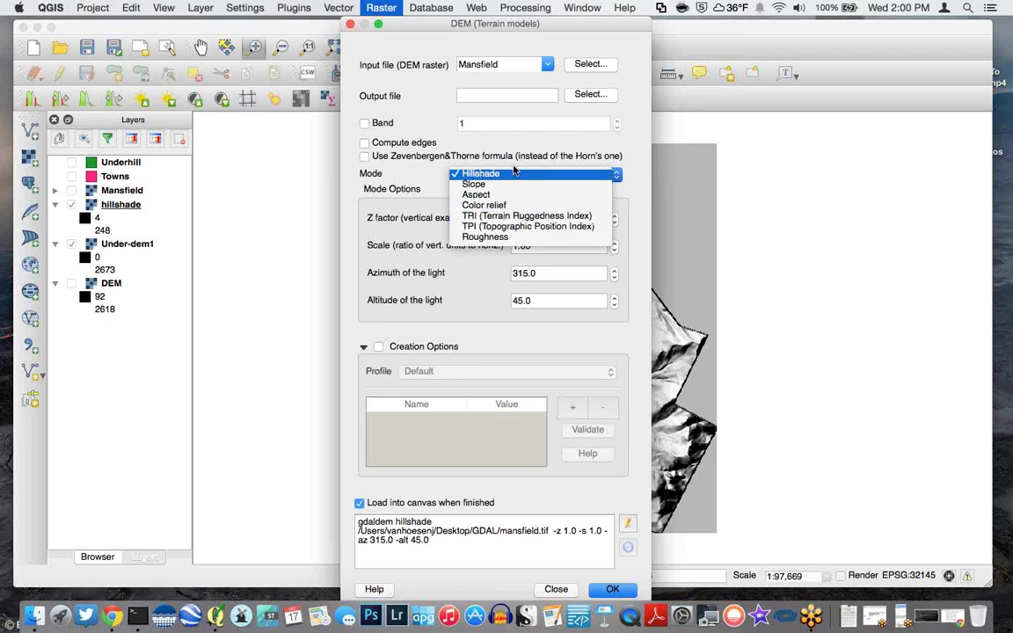
left_click(482, 173)
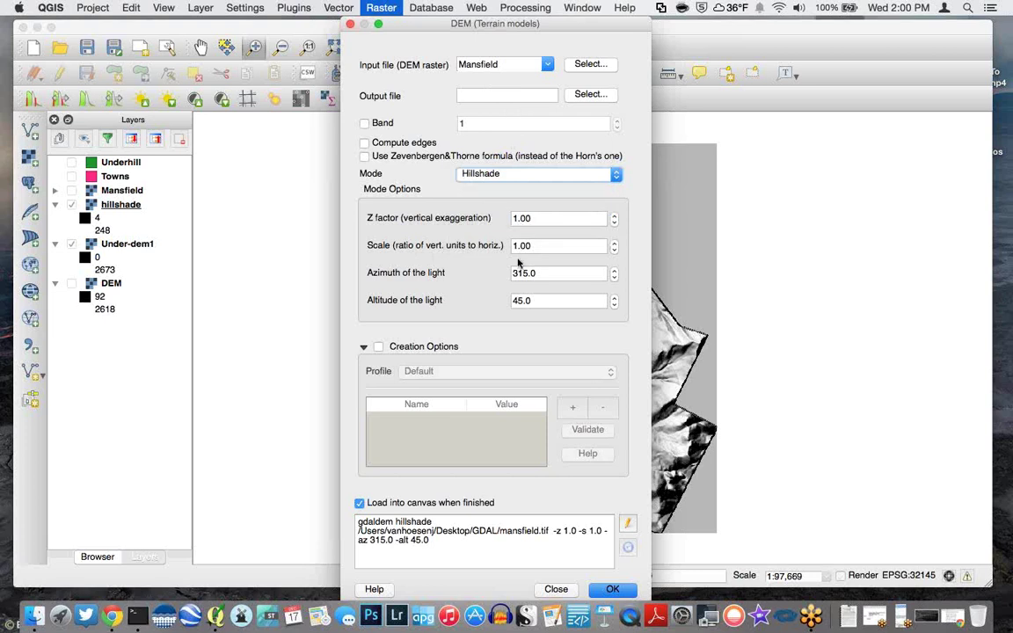
left_click(556, 590)
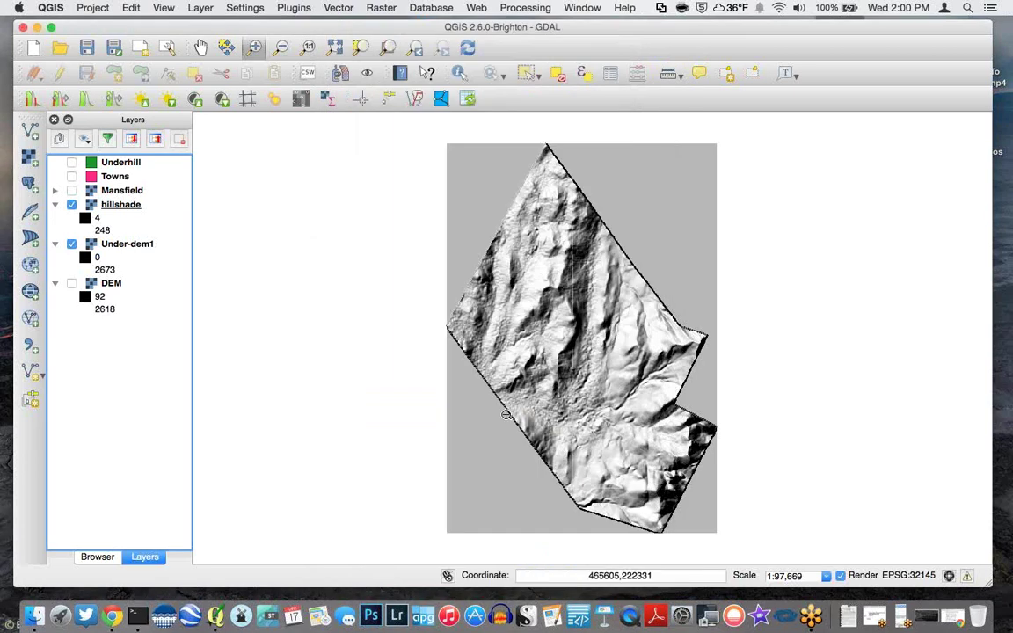
Switch to Chrome, review the GDAL README from DEM Tools through Polygonize, and minimize the browser window
left_click(114, 614)
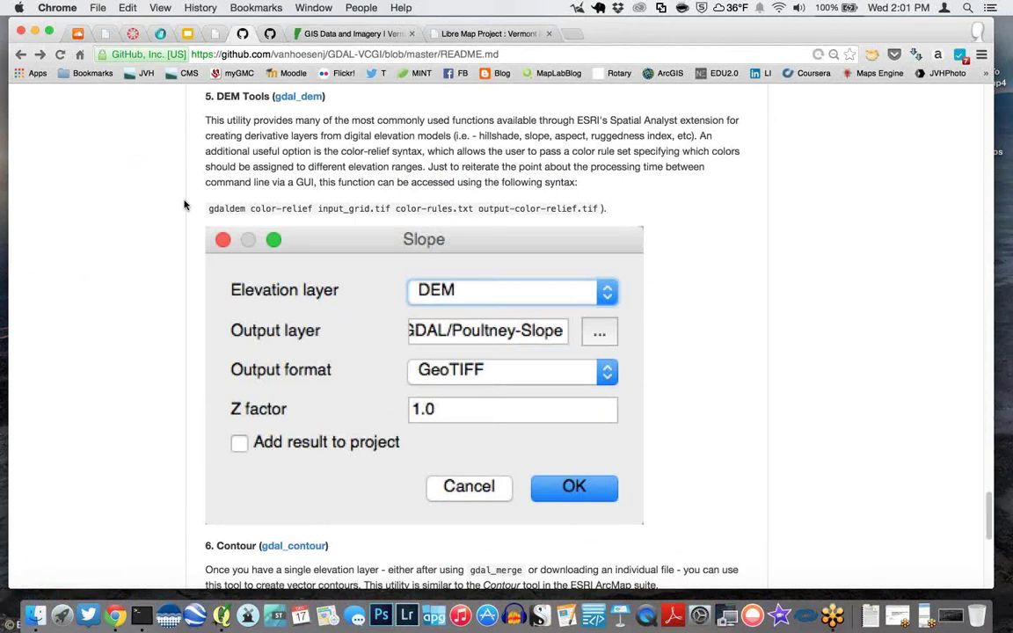
scroll(161, 227, "down", 1)
scroll(161, 227, "down", 10)
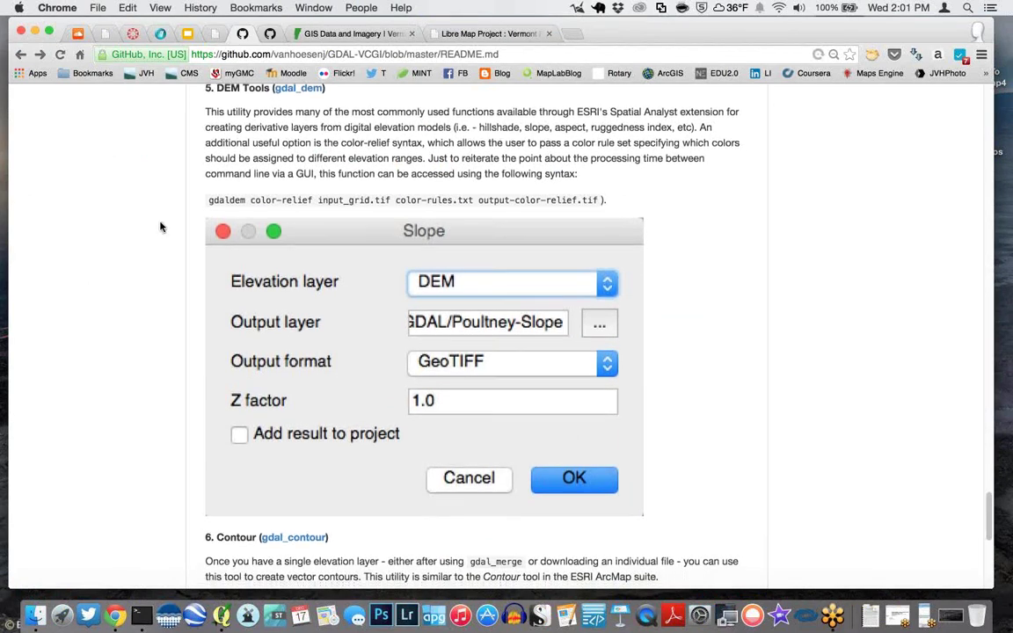
scroll(161, 227, "down", 2)
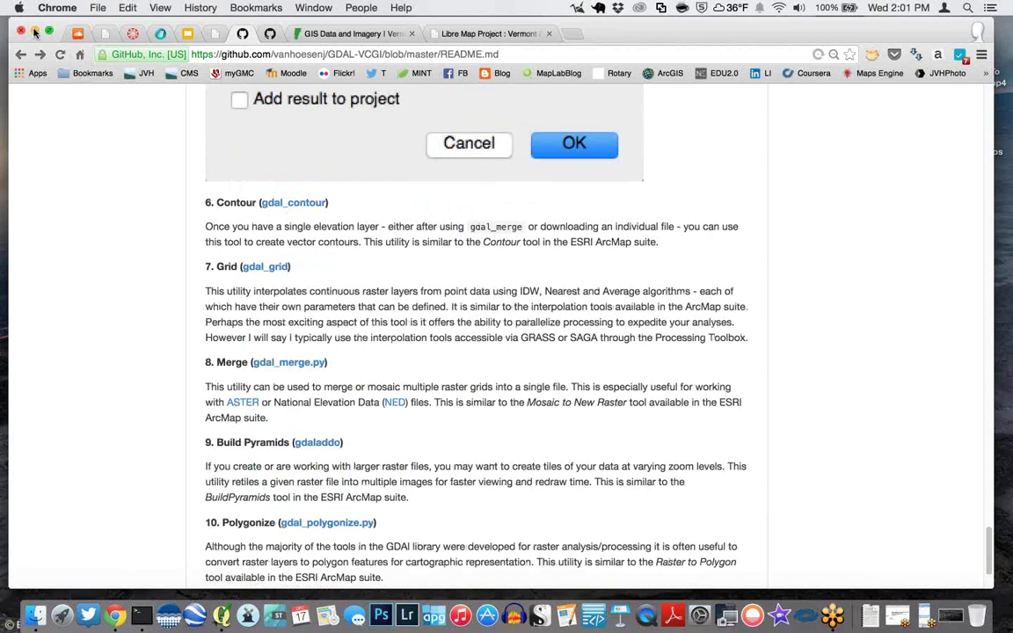
left_click(35, 32)
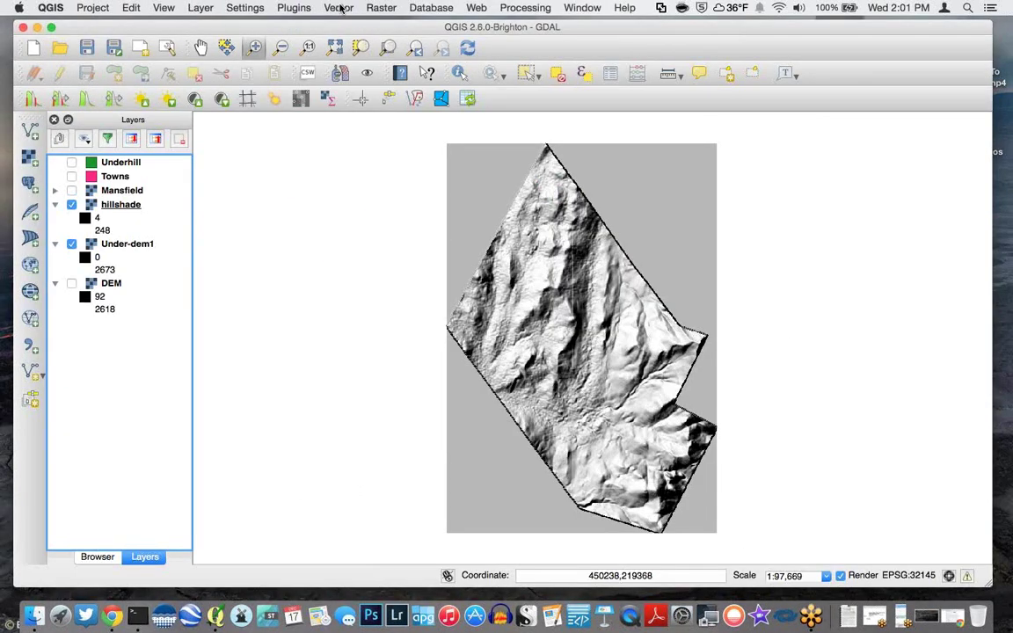
Set up the Contour tool with Under-dem1 as input raster and under-contours in the GDAL folder as output file
left_click(376, 8)
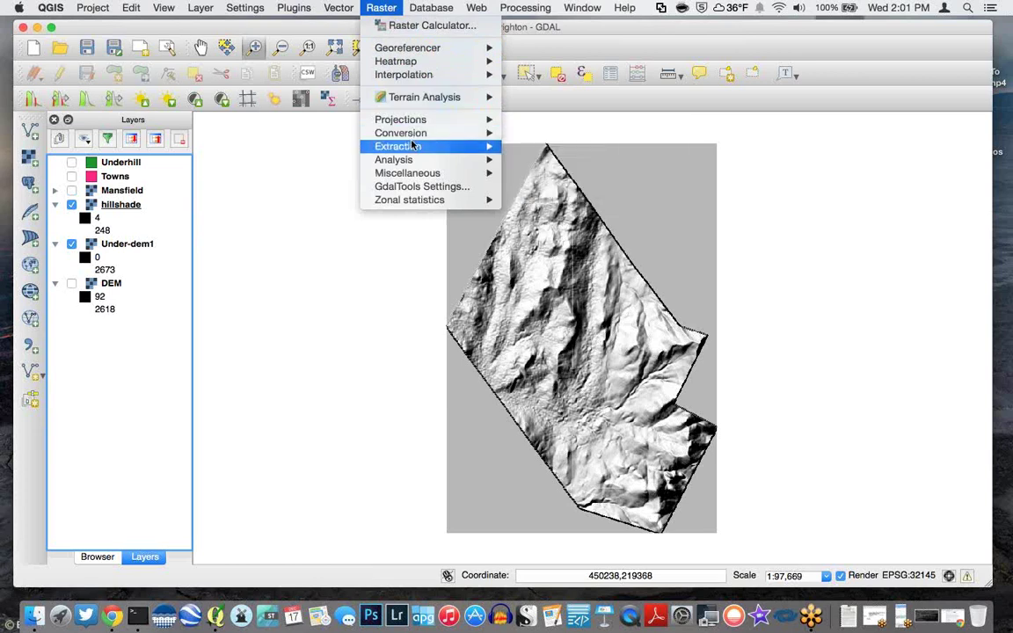
mouse_move(407, 147)
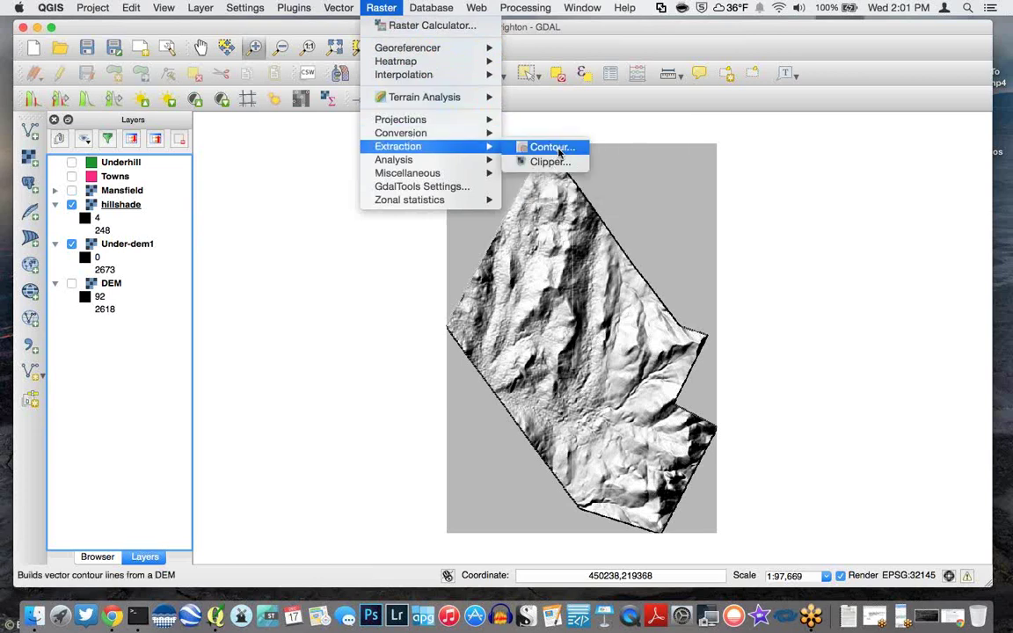
left_click(558, 151)
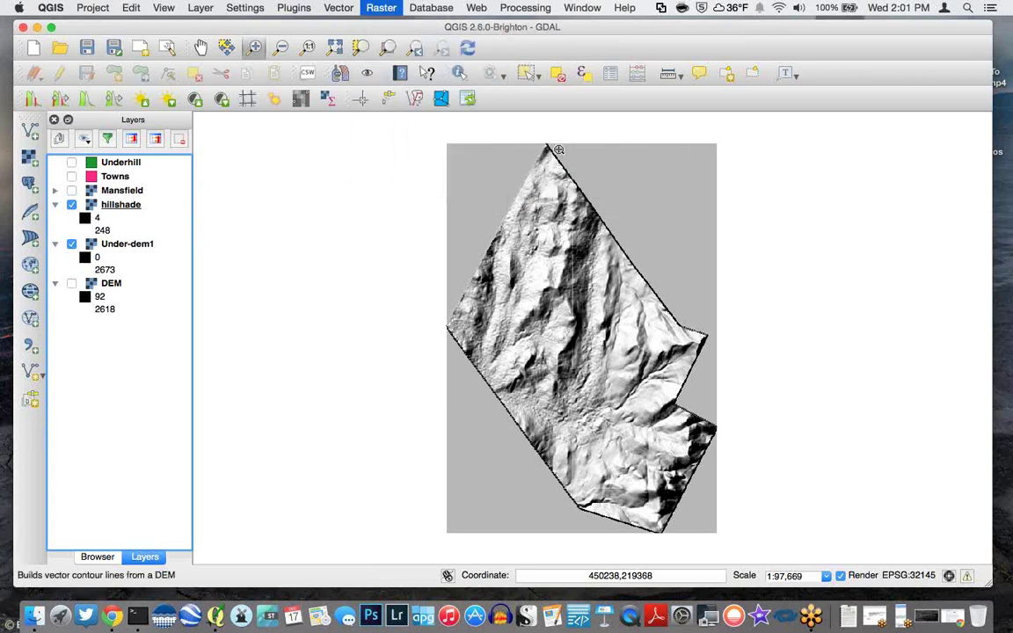
left_click(606, 206)
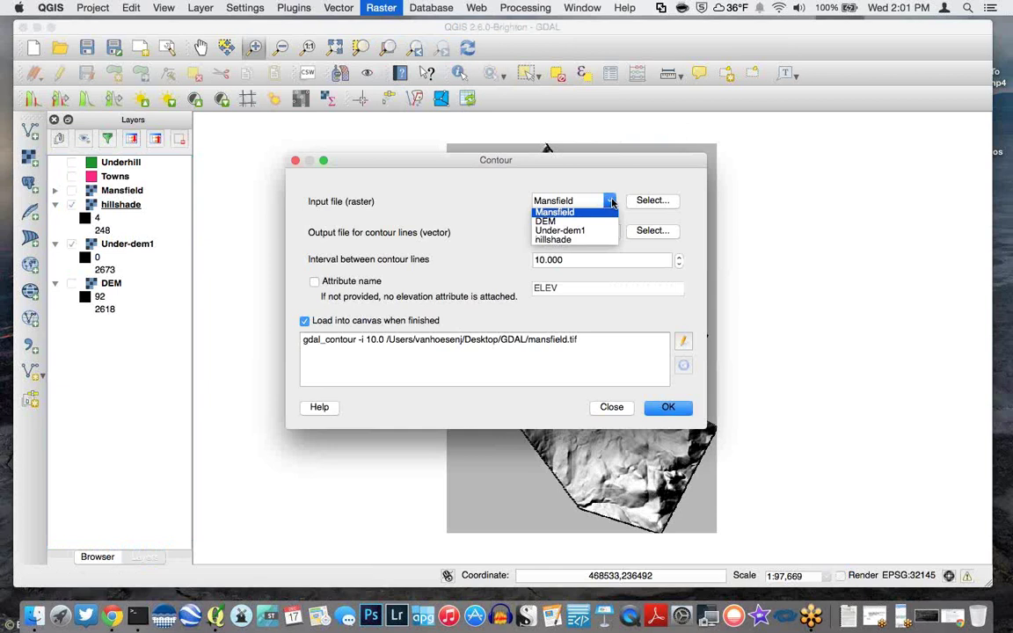
left_click(576, 230)
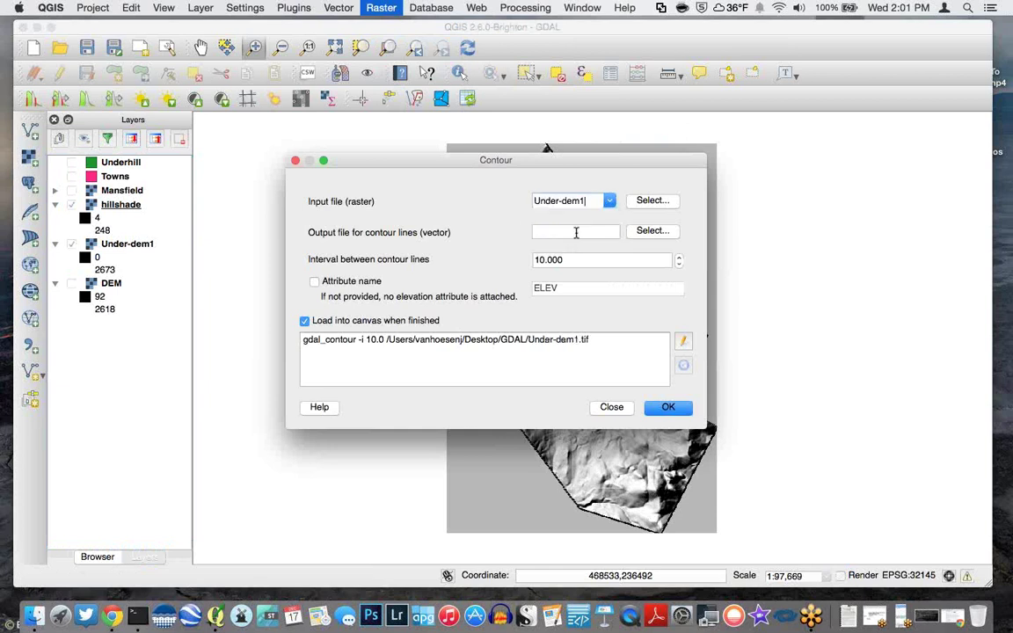
left_click(649, 231)
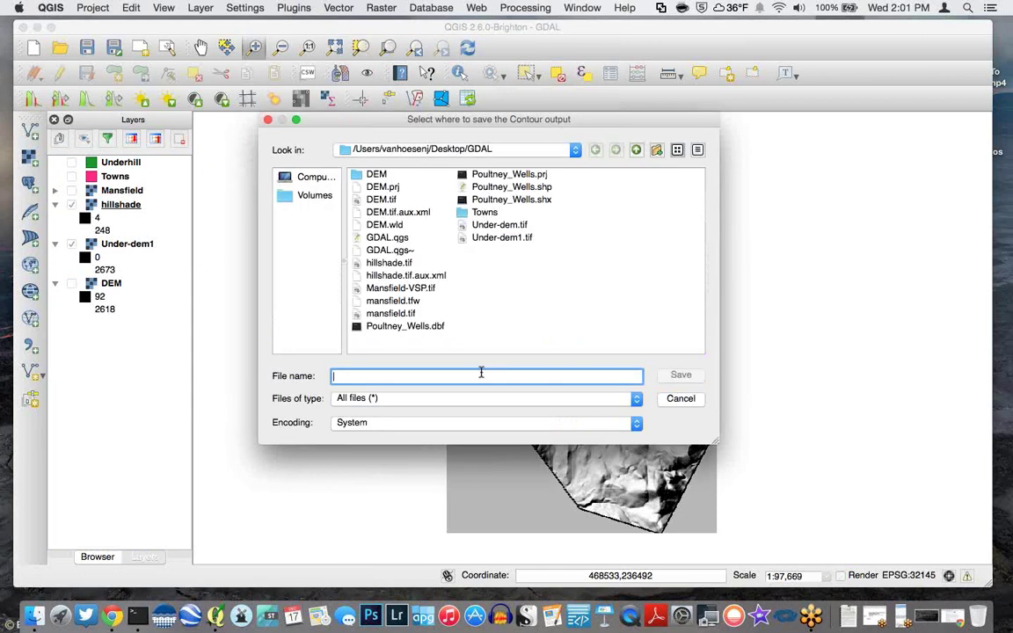
type("under-con")
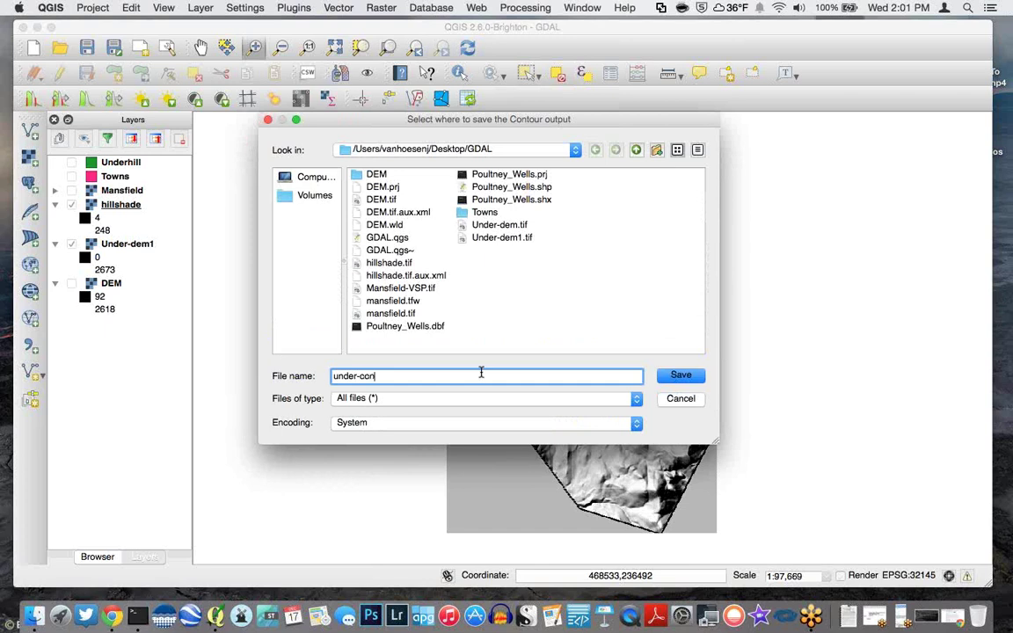
type("tours")
key("Return")
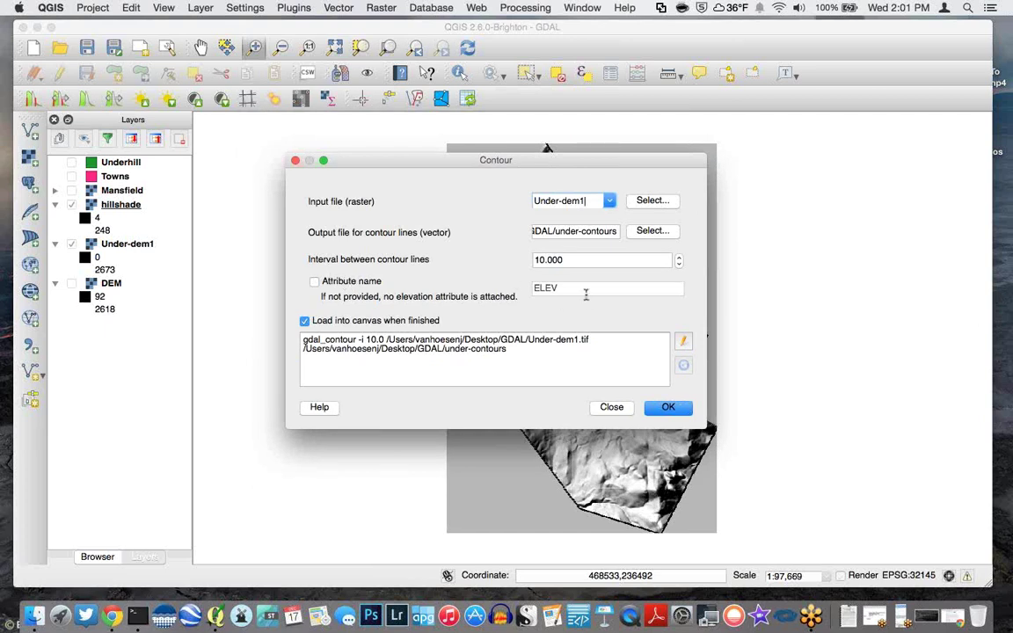
Run the contour extraction, dismiss the completion messages and close the tool
left_click(668, 409)
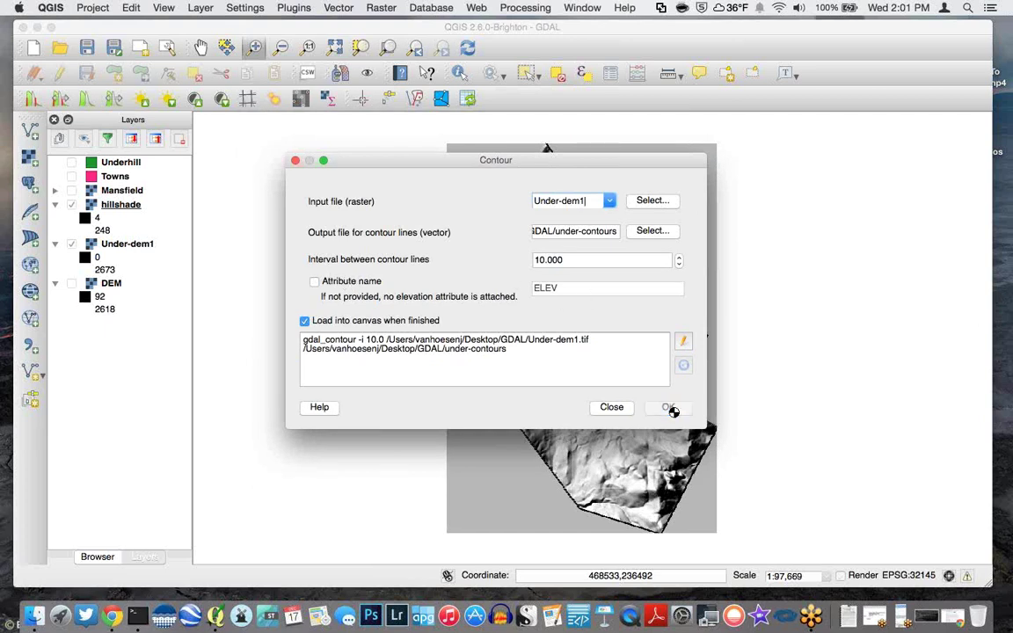
left_click(532, 310)
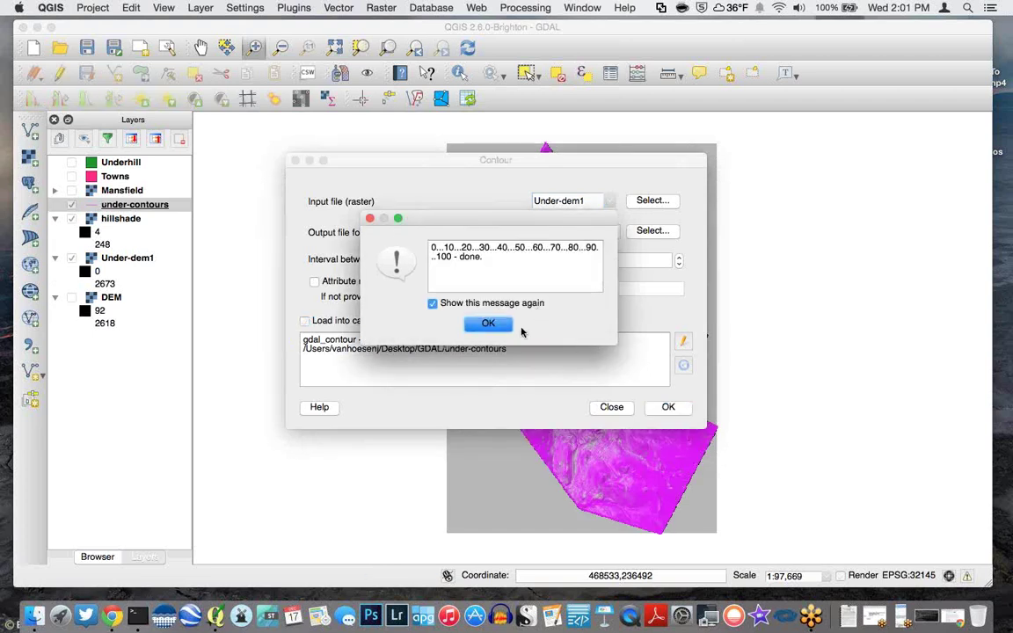
left_click(503, 324)
left_click(612, 408)
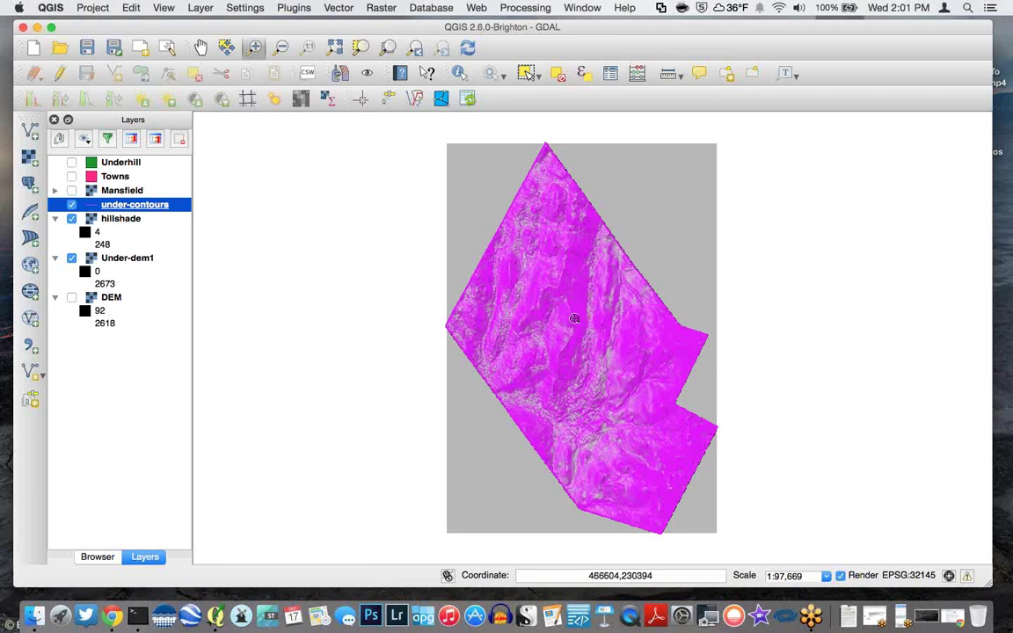
Examine the contour lines up close over the hillshade and return to the full extent of the under-contours layer
left_click_drag(463, 234, 613, 355)
left_click_drag(447, 186, 672, 358)
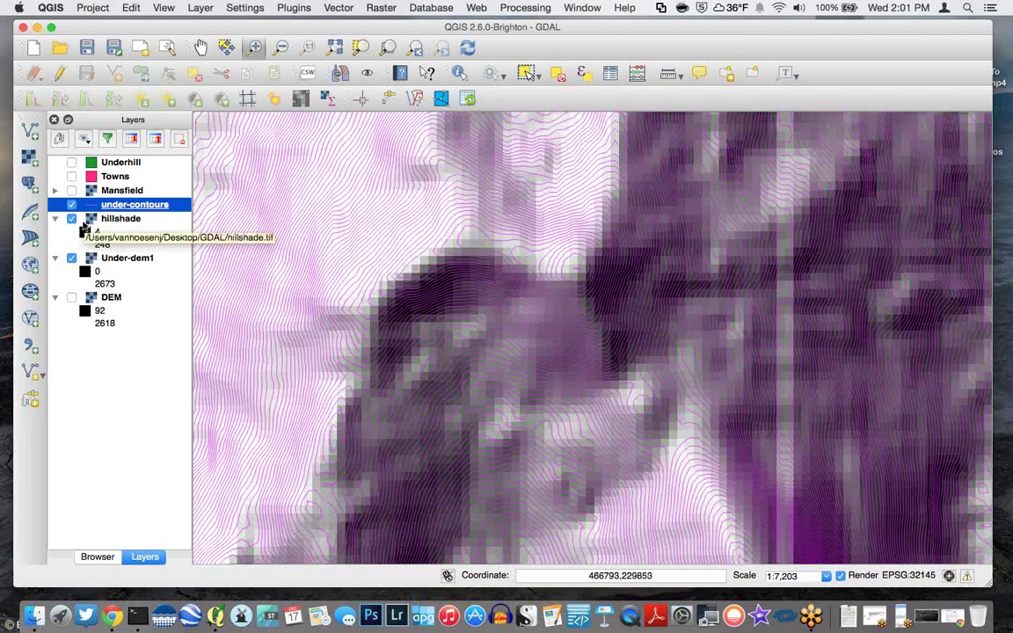
right_click(121, 204)
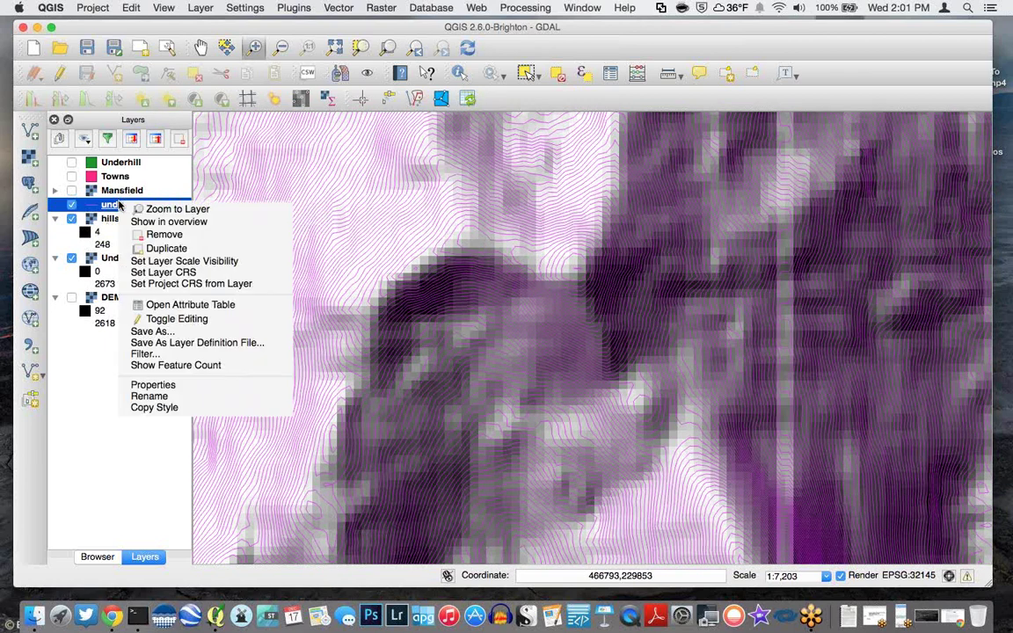
left_click(134, 206)
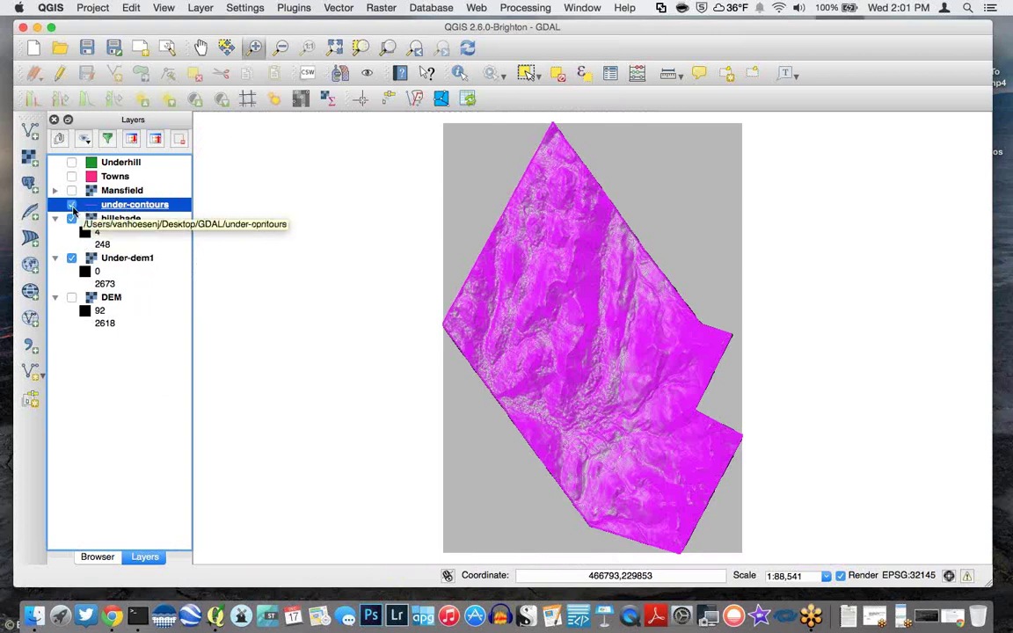
Hide the under-contours layer and remove it from the project
left_click(71, 205)
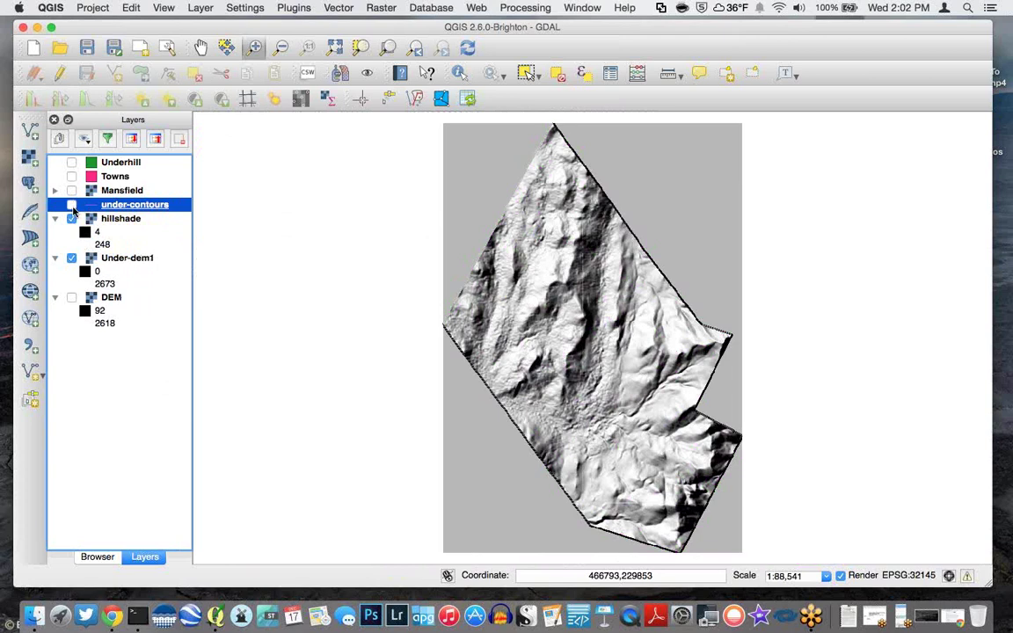
right_click(151, 208)
left_click(192, 241)
key("Return")
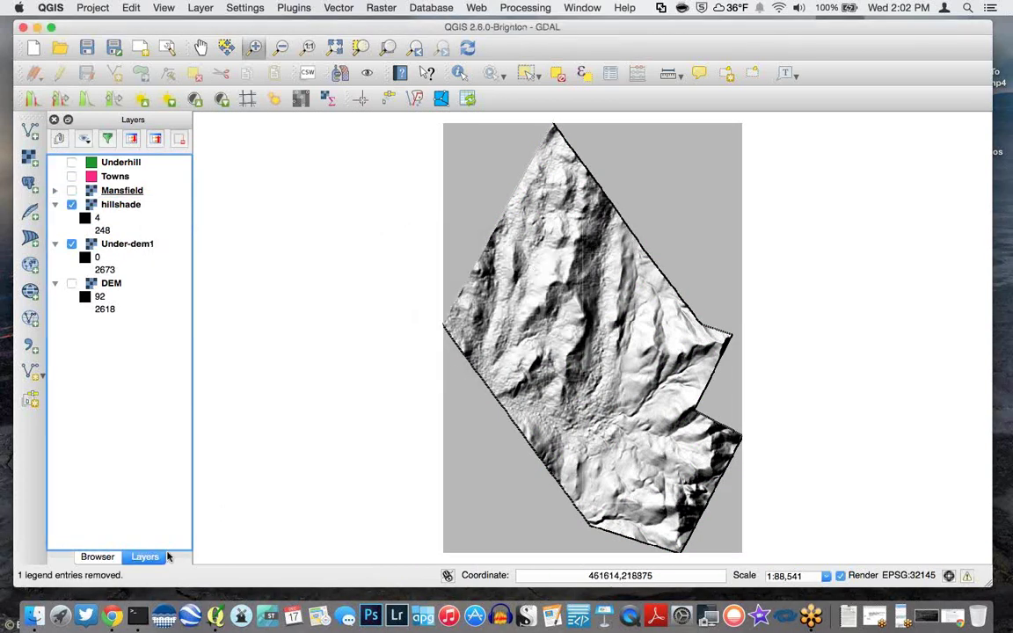
Switch to Chrome, open the README's ASTER link in a new tab, read the elevation map announcement, and minimize the browser window from the README
left_click(143, 592)
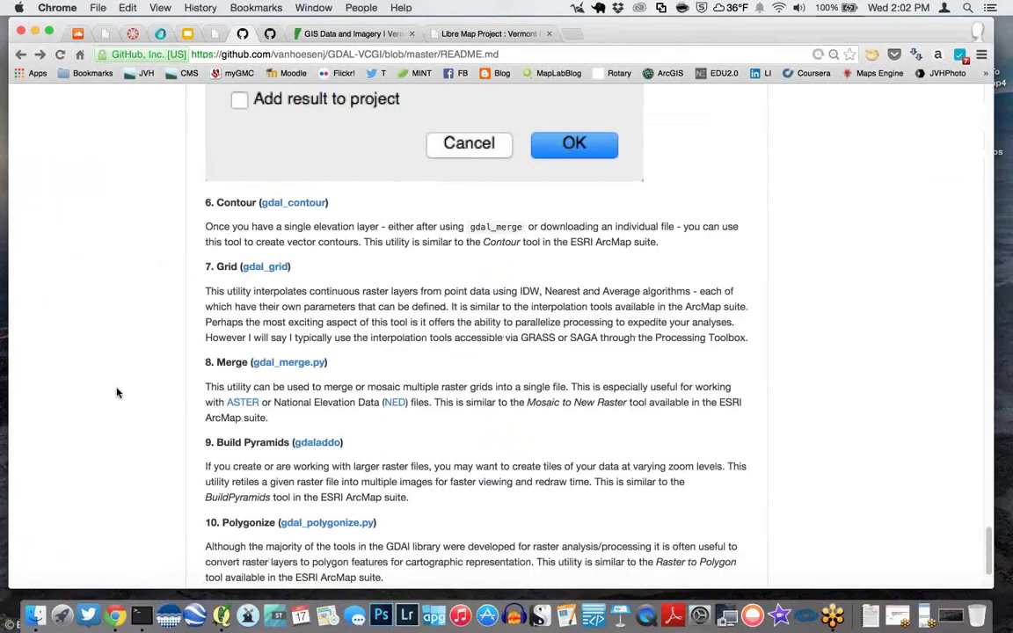
scroll(226, 236, "down", 5)
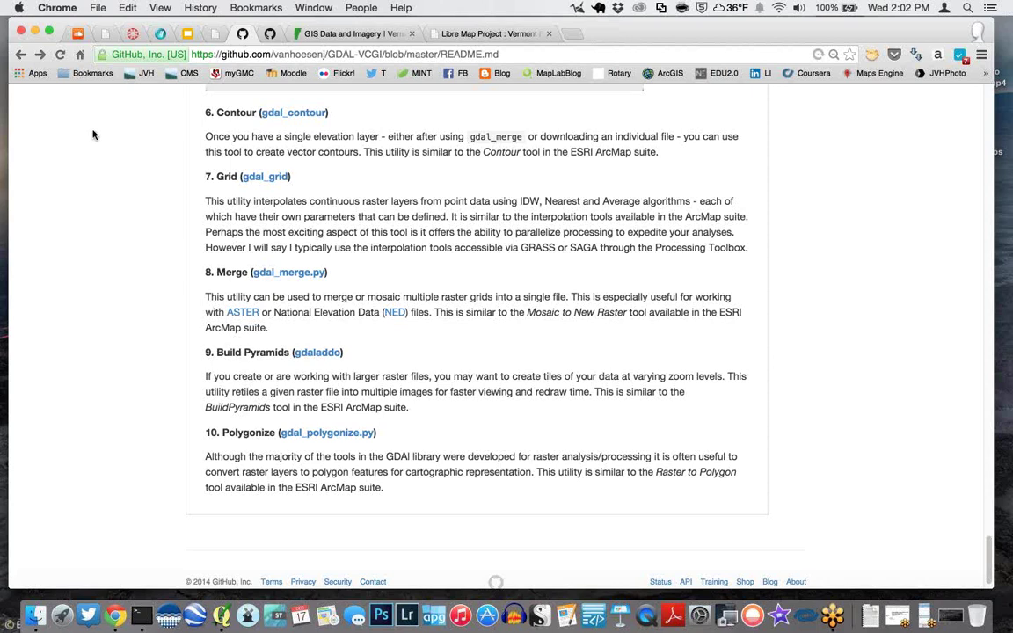
right_click(244, 313)
left_click(261, 320)
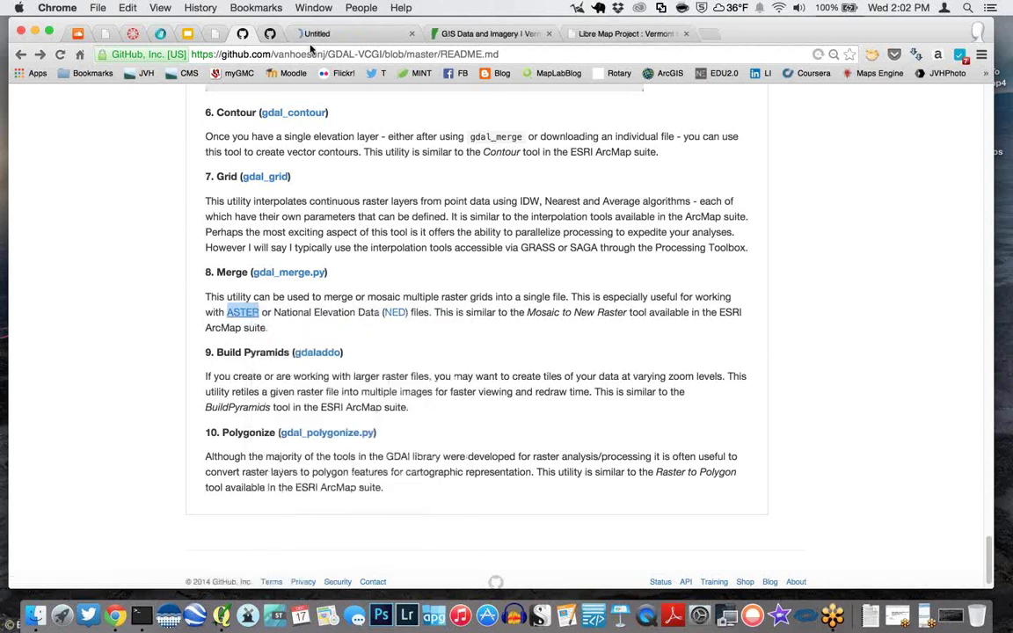
key("ctrl+Tab")
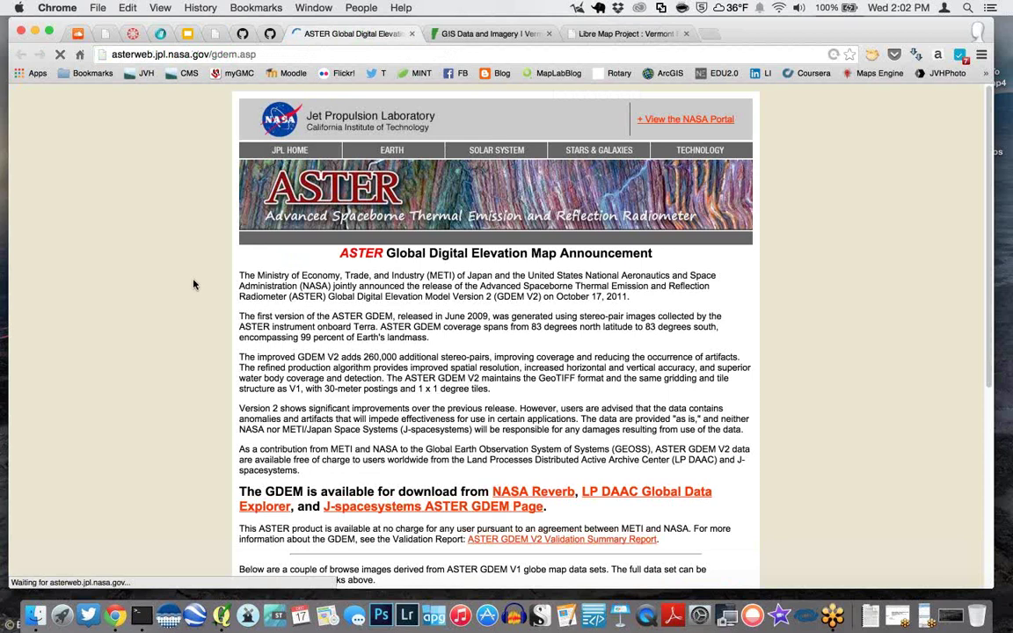
scroll(193, 287, "down", 3)
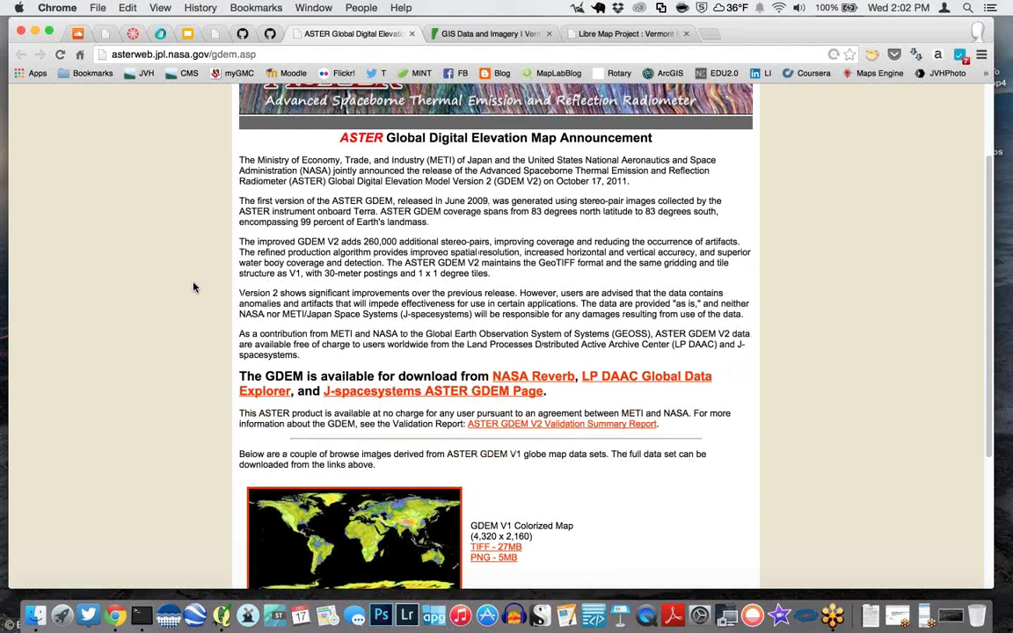
left_click(214, 34)
left_click(242, 34)
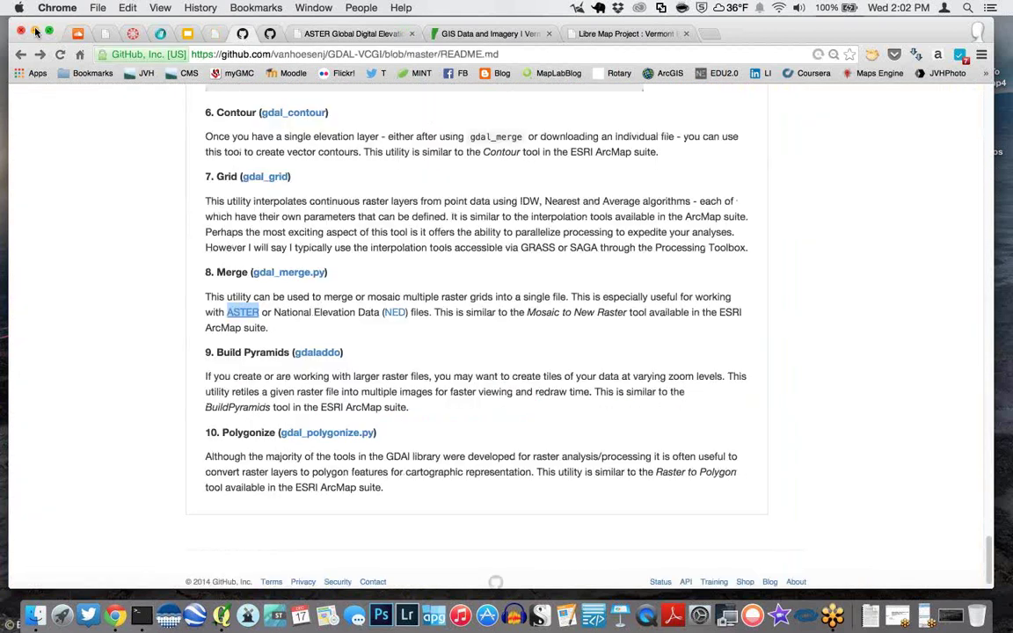
left_click(37, 32)
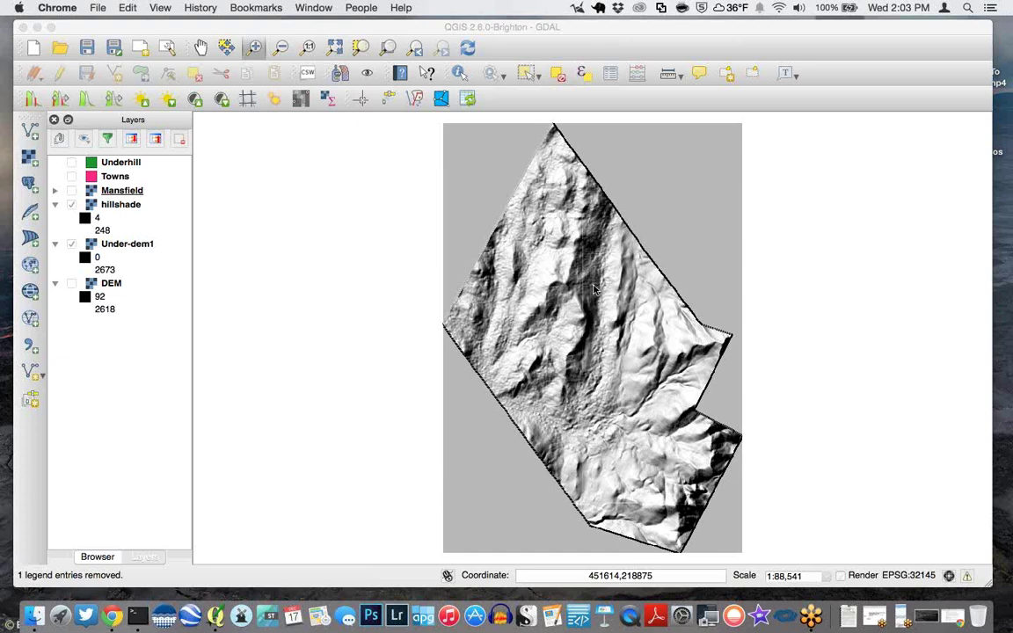
Switch back to Chrome, open the README's gdaladdo link in a new tab, review its synopsis and options, and minimize the browser window
left_click(112, 619)
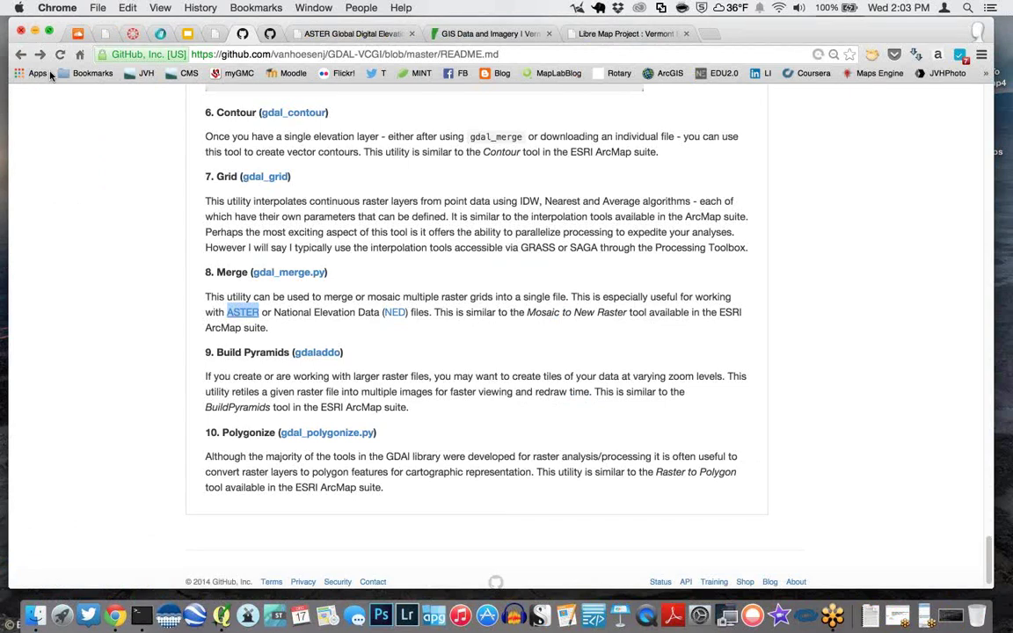
right_click(321, 355)
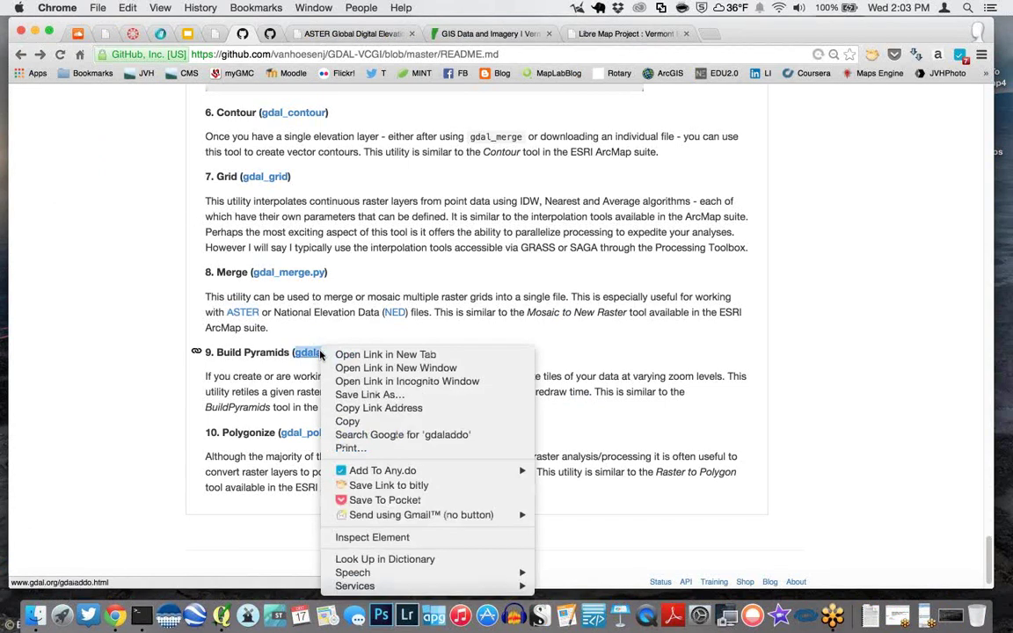
left_click(338, 353)
left_click(350, 39)
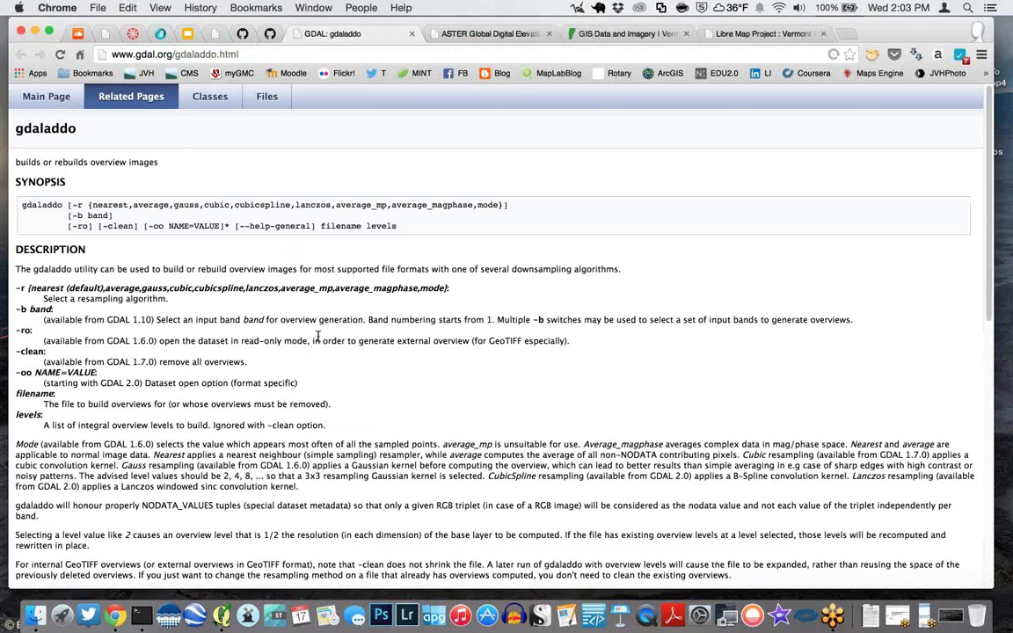
scroll(319, 335, "down", 1)
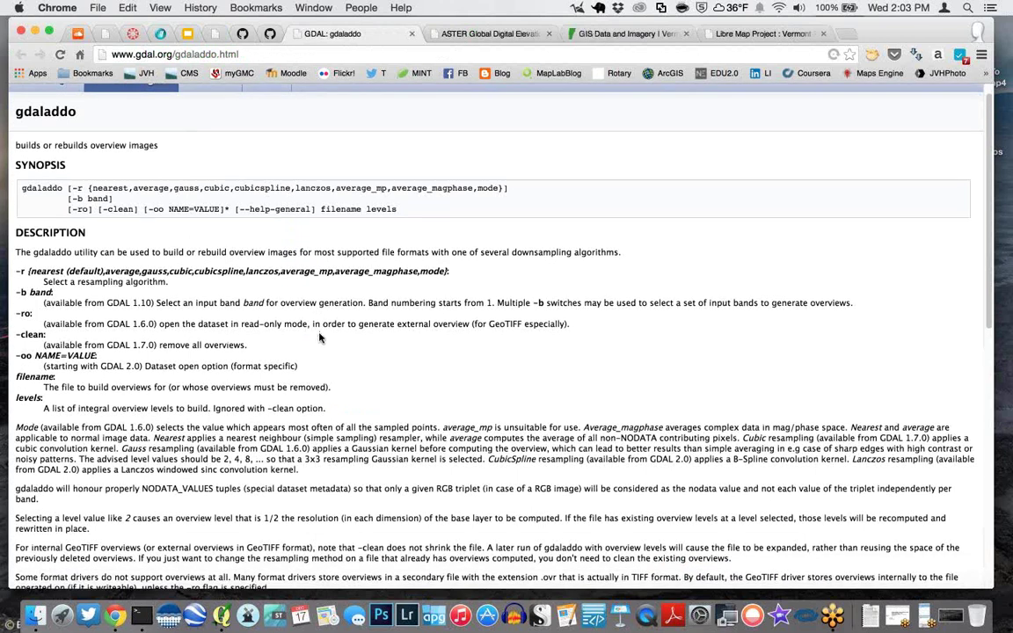
scroll(320, 336, "down", 5)
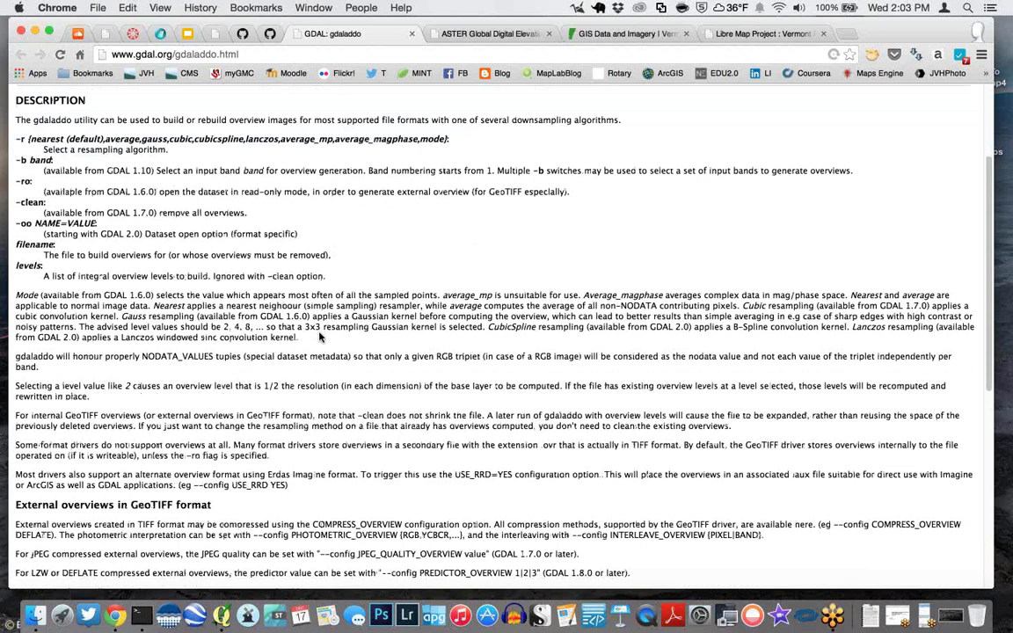
scroll(321, 334, "down", 1)
scroll(321, 334, "up", 4)
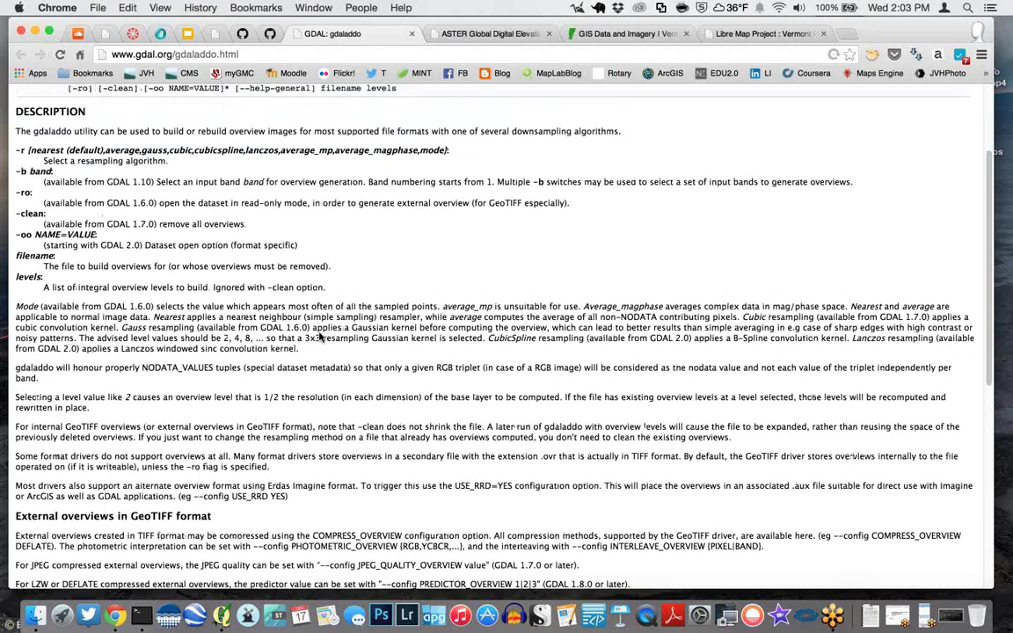
left_click(34, 33)
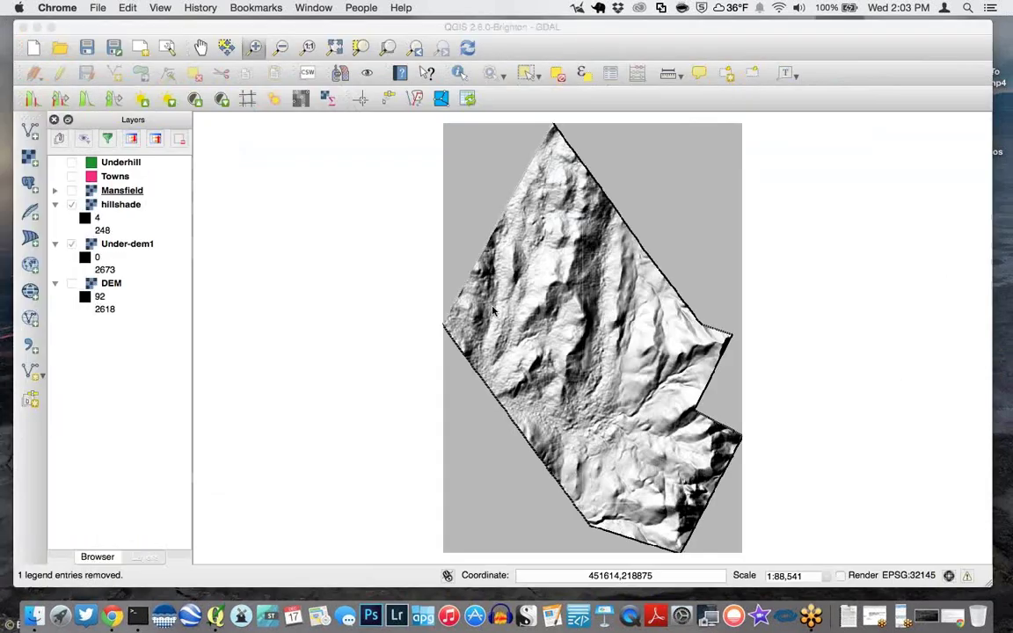
Open the DEM layer's properties, review the Pyramids settings and resolutions, and cancel without building any pyramids
right_click(110, 284)
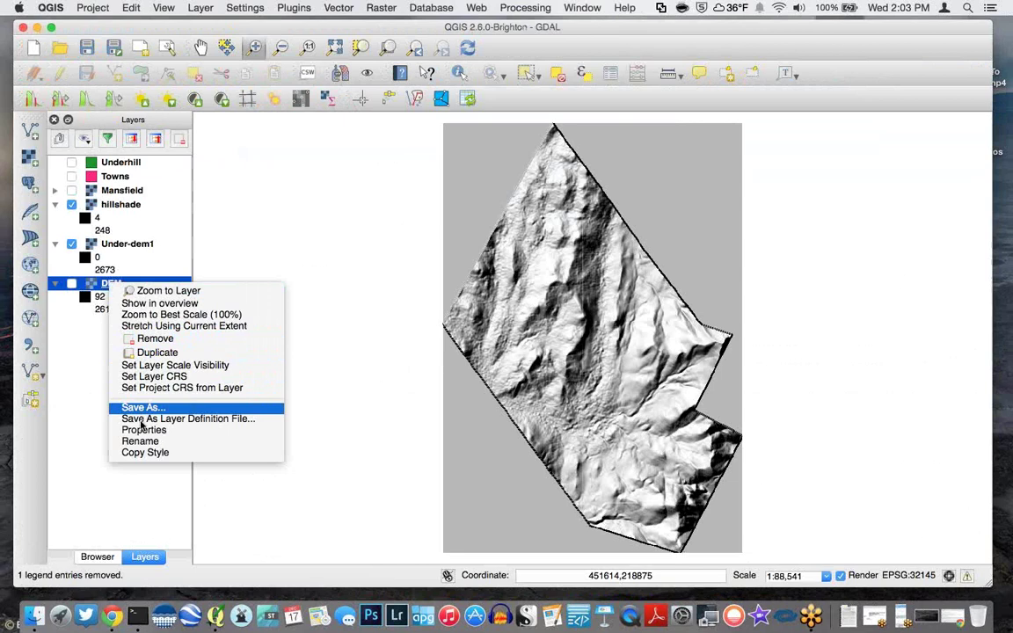
key("Escape")
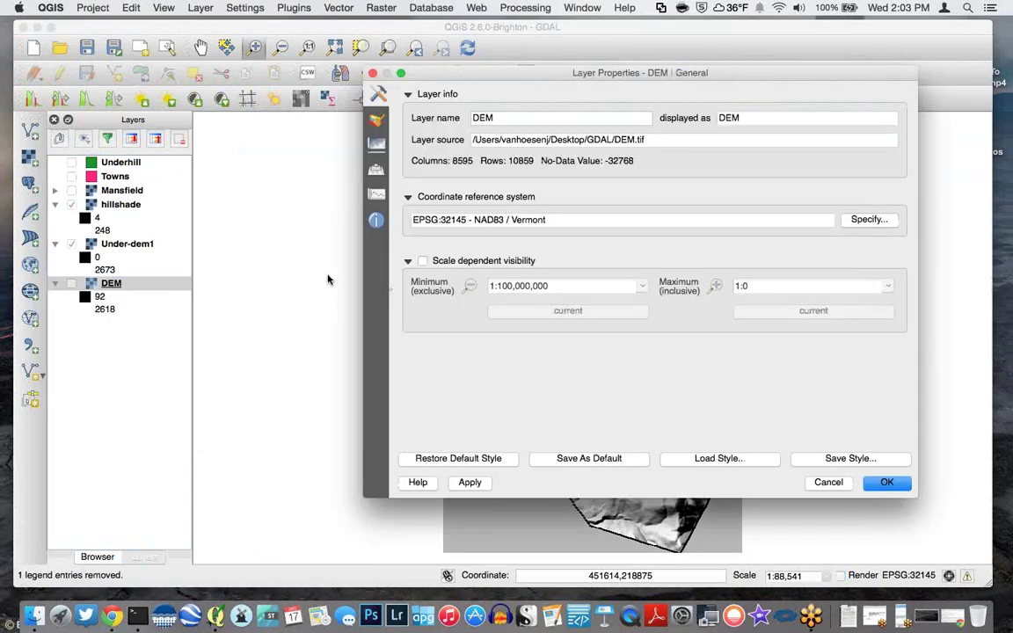
left_click(379, 172)
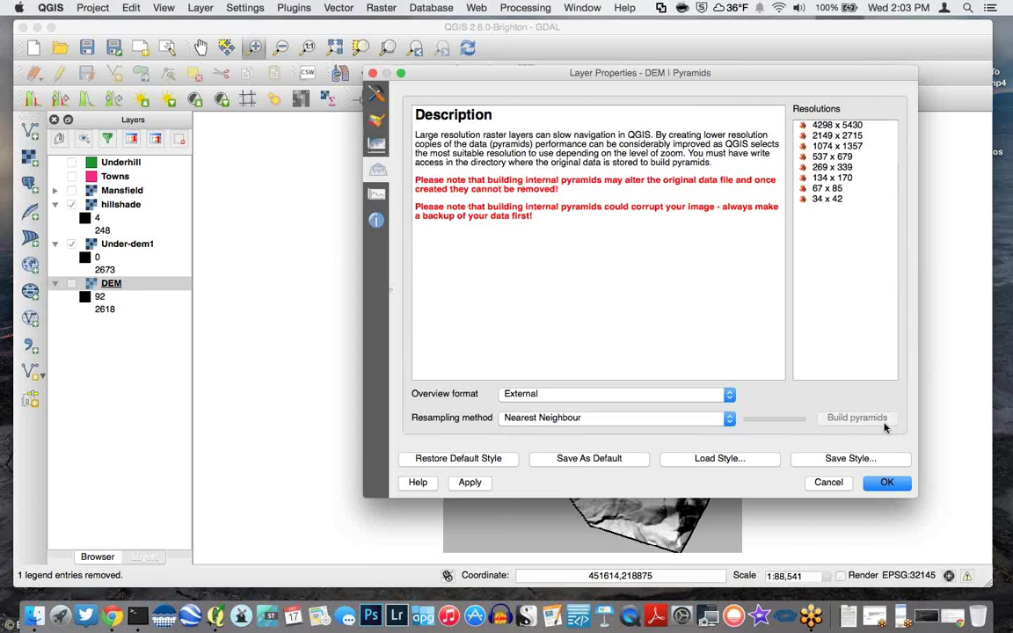
left_click(828, 482)
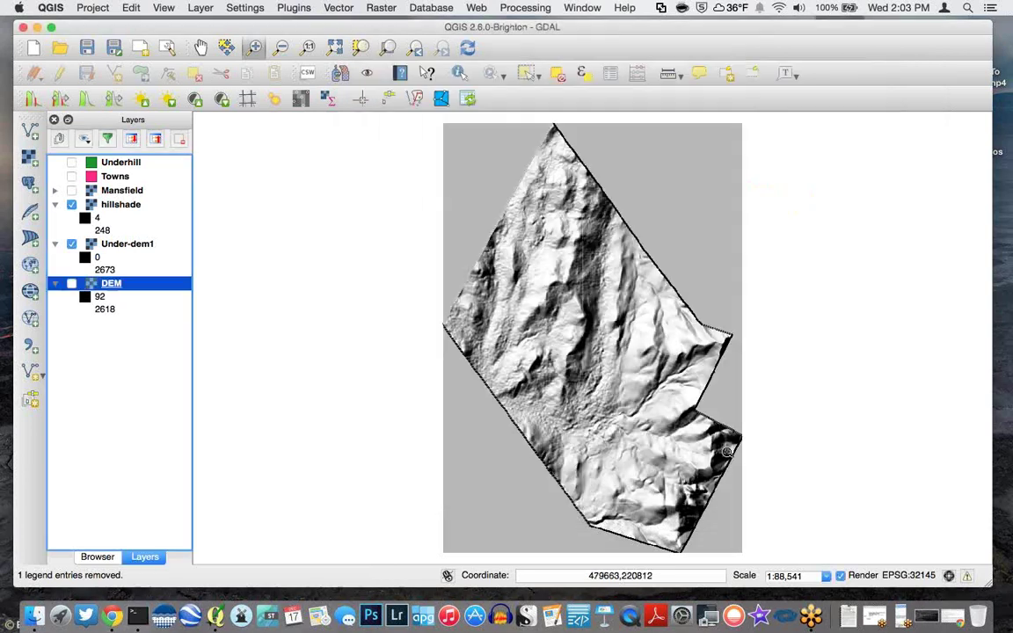
Reopen the DEM layer's properties, read the pyramid-building description and warnings, and close them without applying changes
right_click(113, 283)
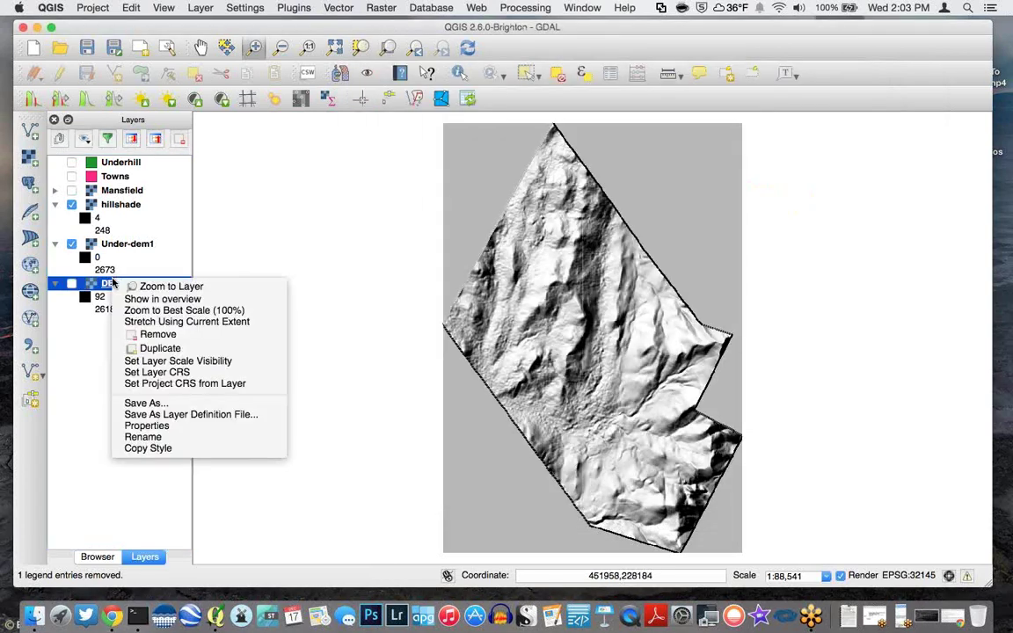
left_click(139, 428)
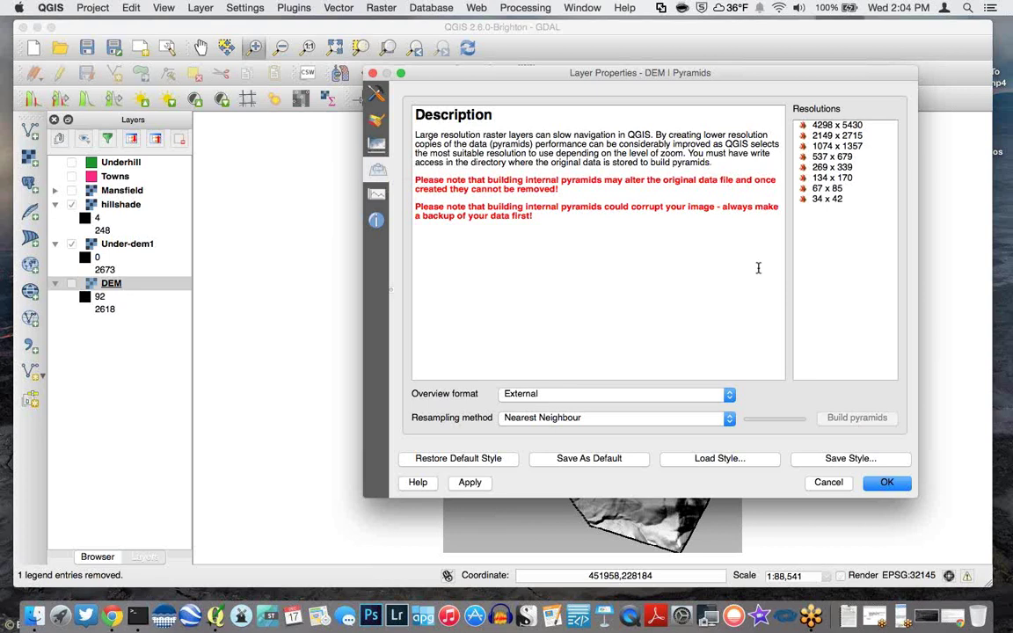
left_click(827, 483)
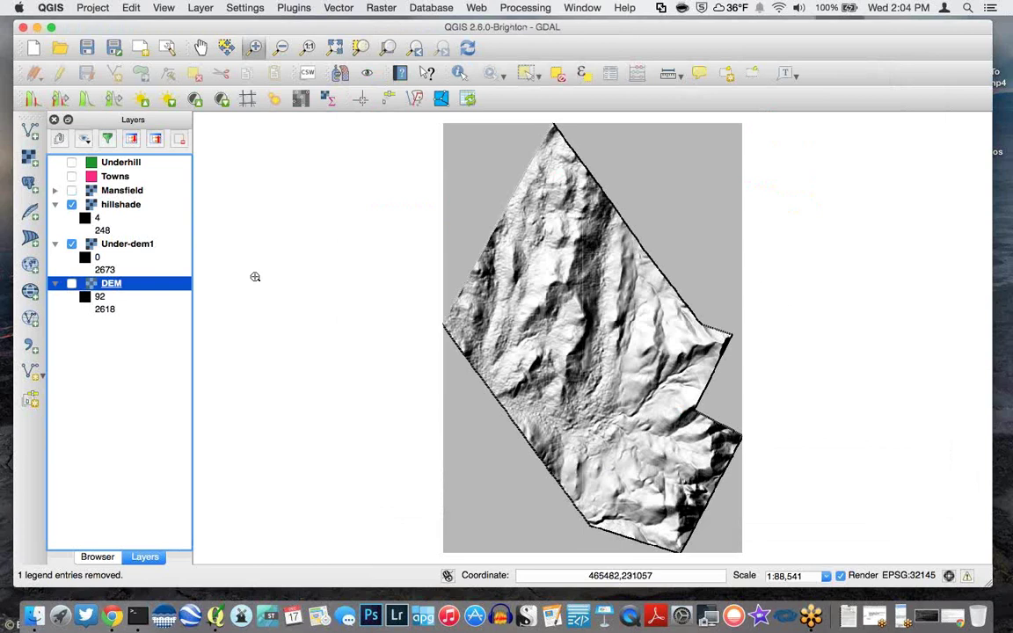
Switch to Chrome, read the README's Polygonize section, and return to QGIS to look at the raster conversion tools, including Polygonize
left_click(138, 588)
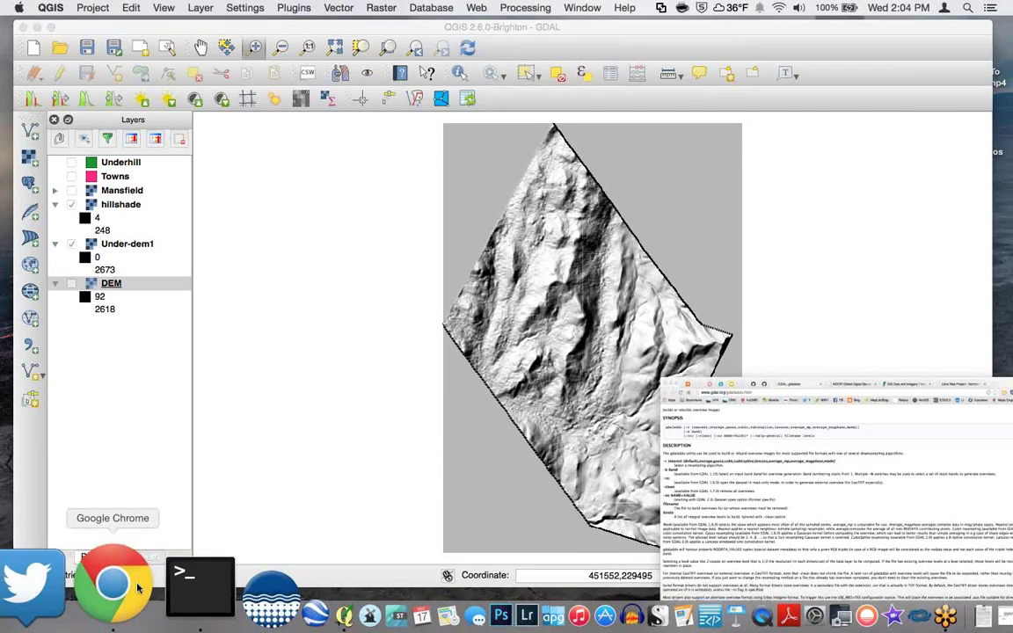
key("super+bracketleft")
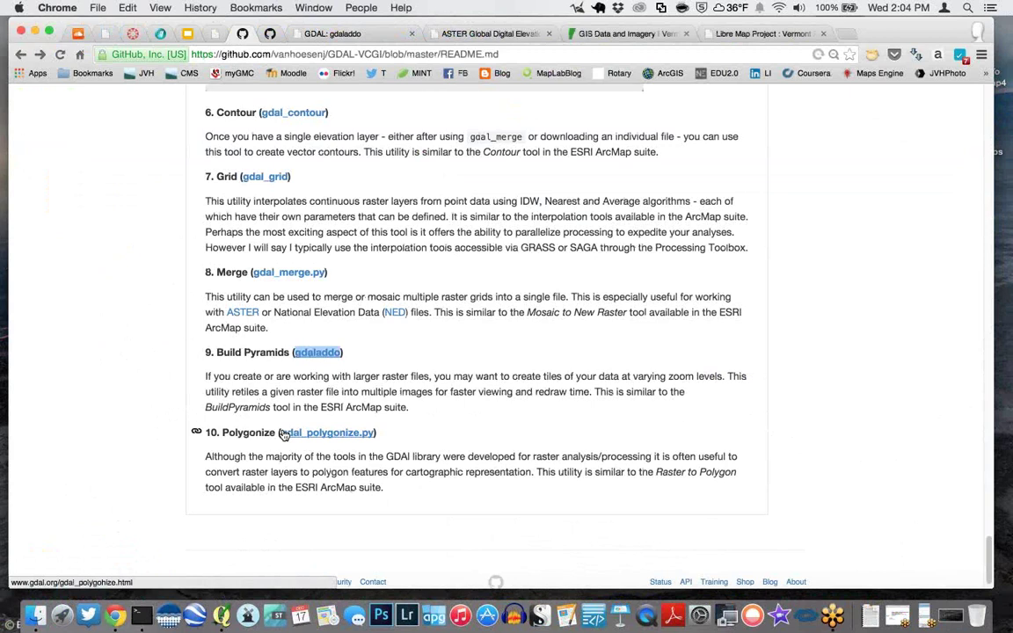
left_click(227, 612)
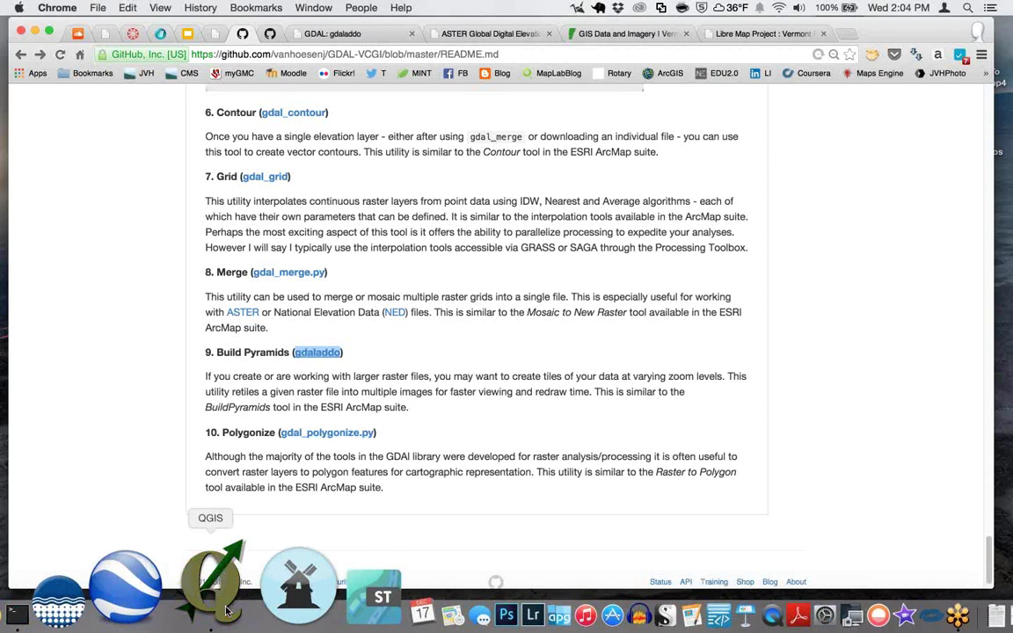
left_click(382, 8)
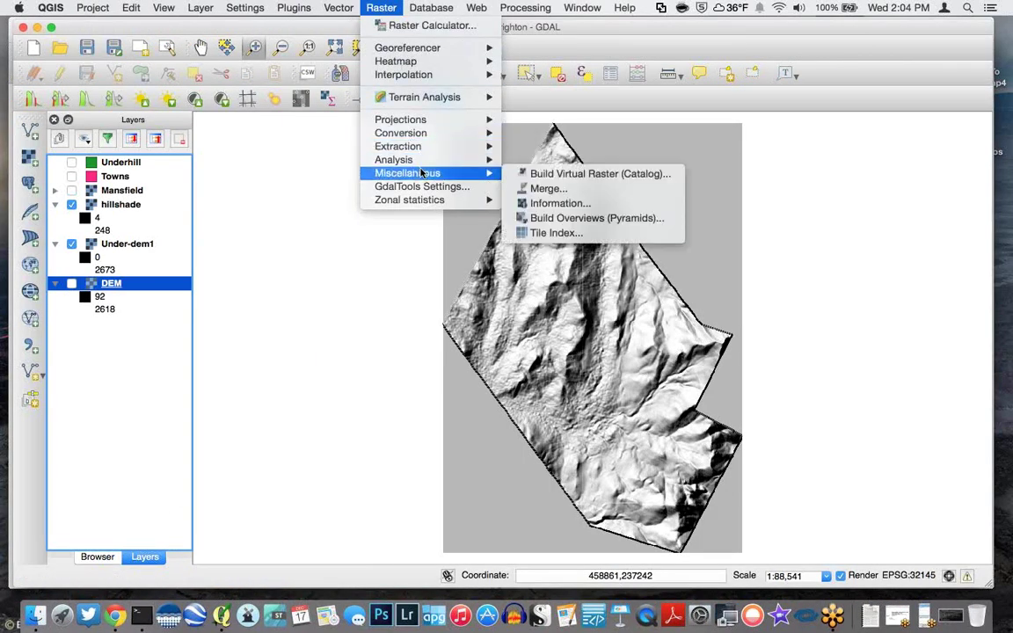
mouse_move(429, 137)
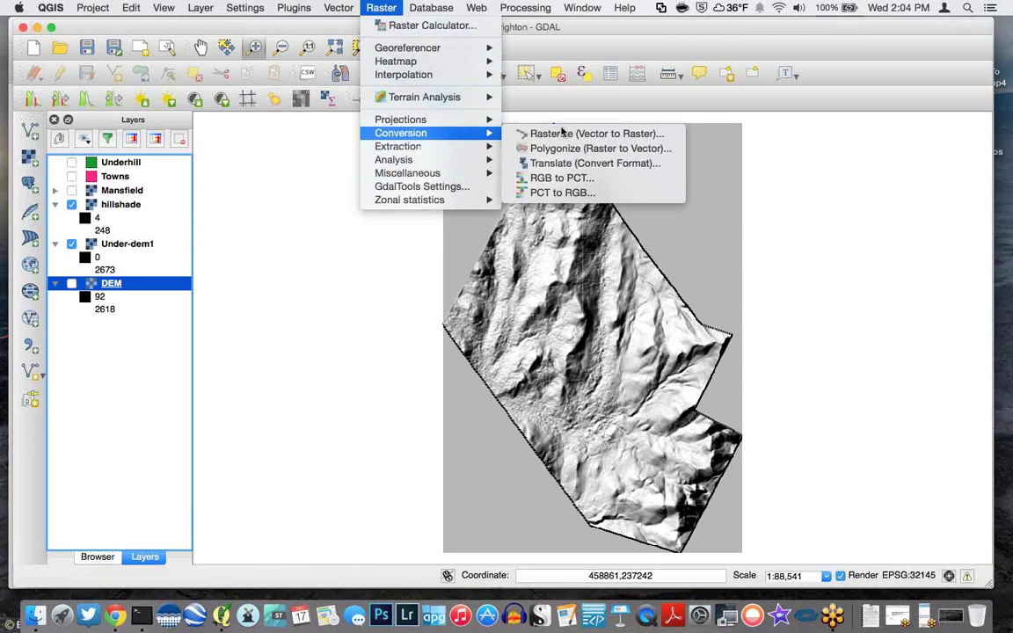
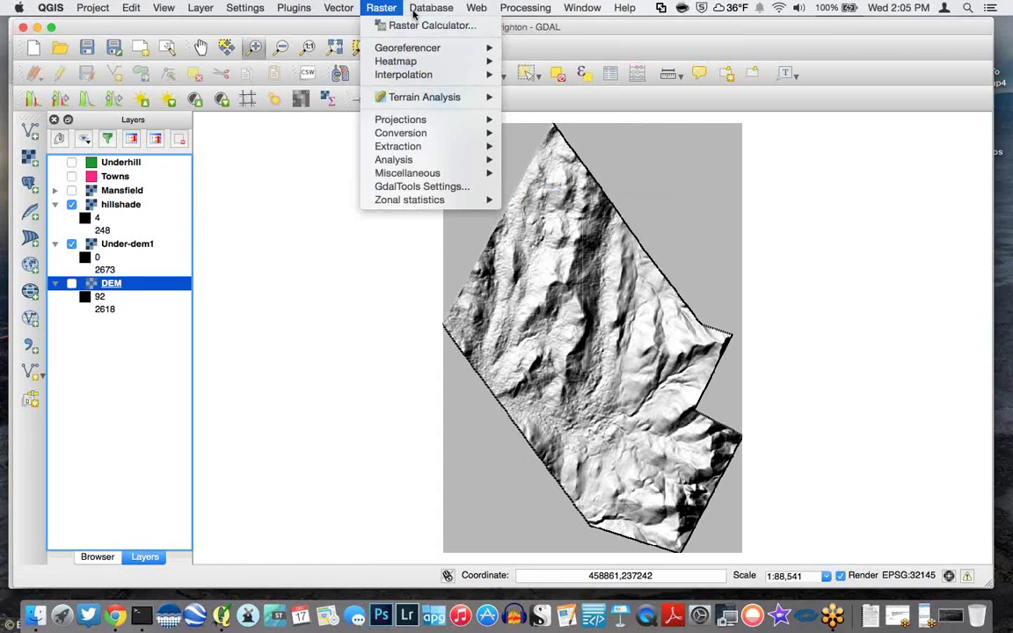
Show the Processing Toolbox beside the map
mouse_move(519, 13)
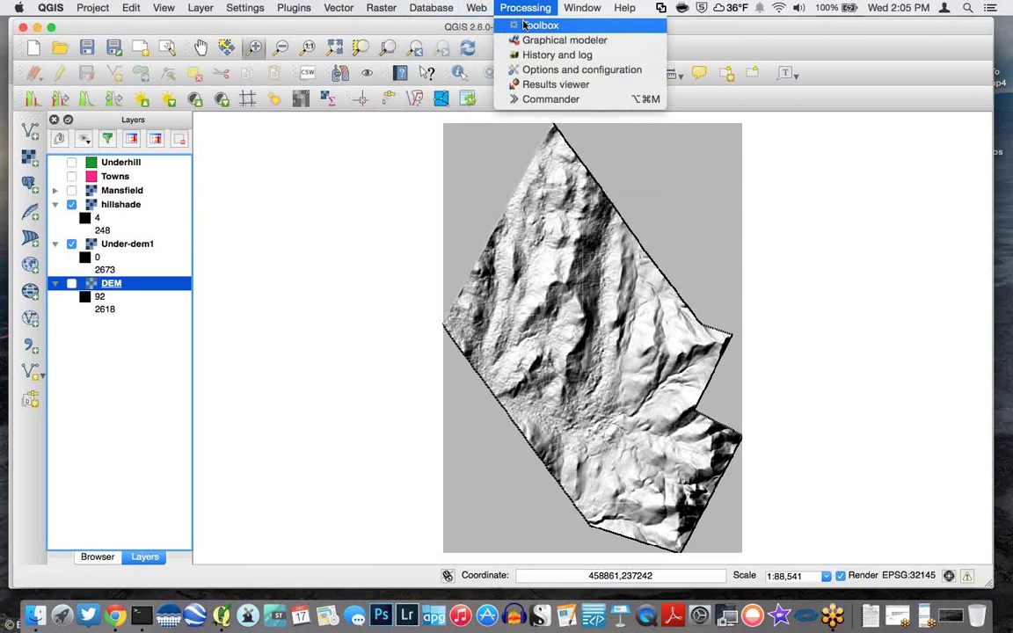
left_click(525, 26)
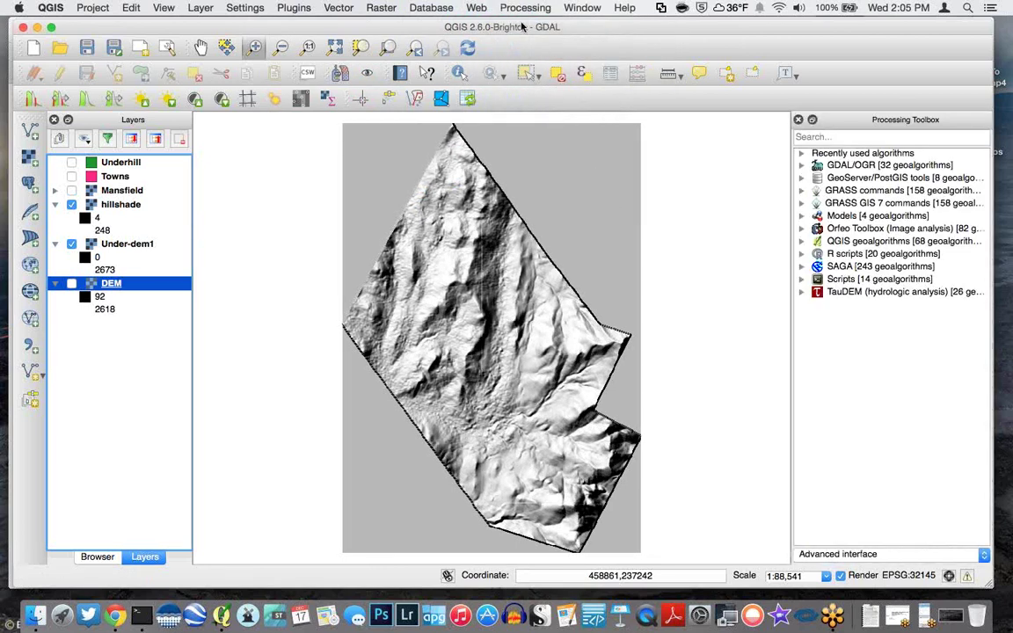
left_click(526, 8)
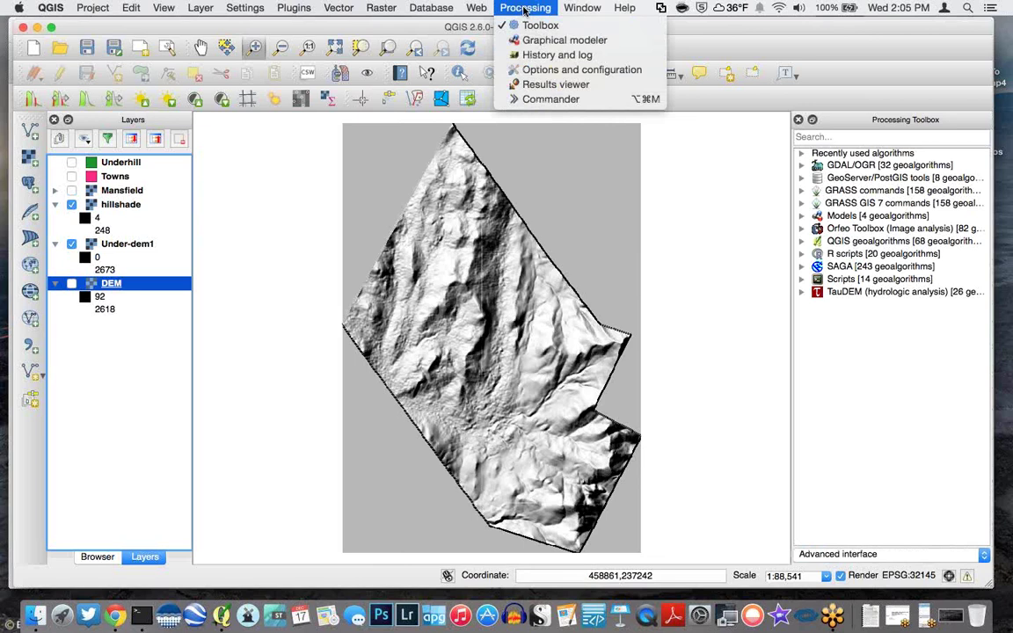
left_click(531, 9)
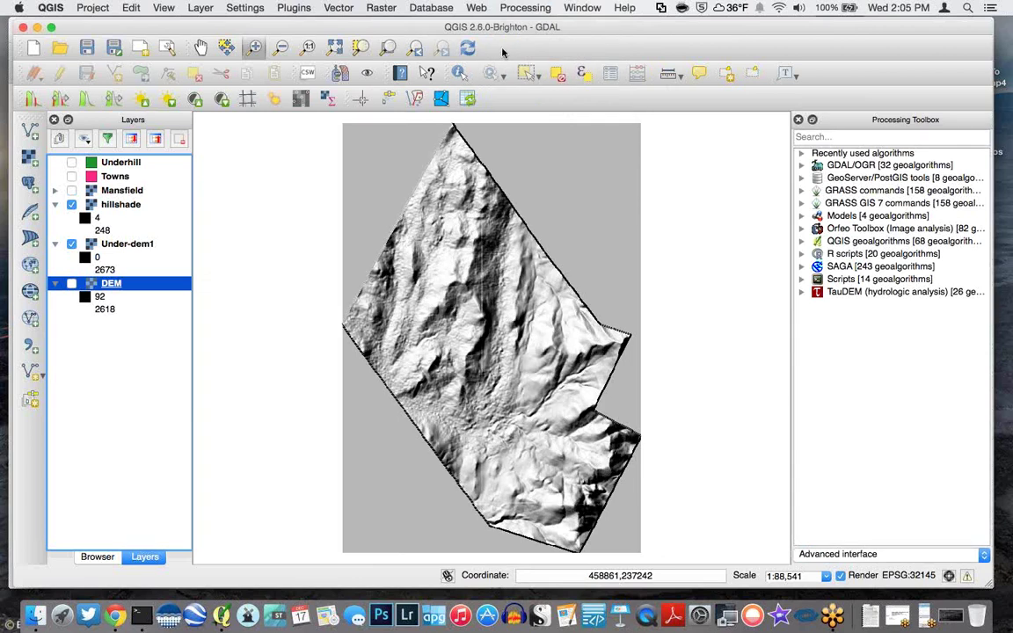
Expand the GDAL/OGR algorithms, review the GDAL Analysis tools, collapse that subgroup, and compare with the built-in raster tools
left_click(801, 165)
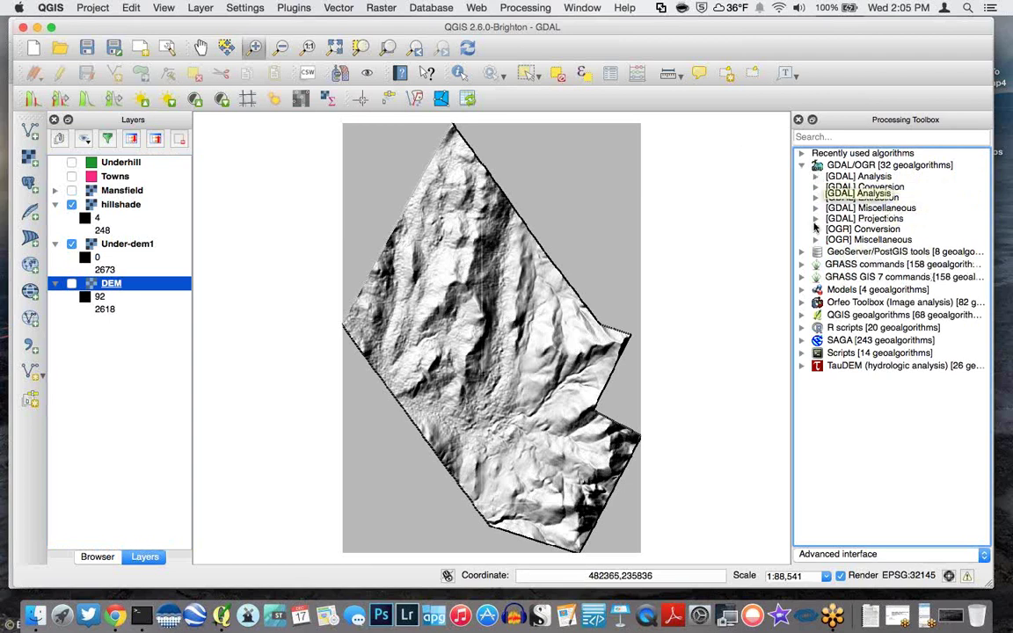
double_click(845, 176)
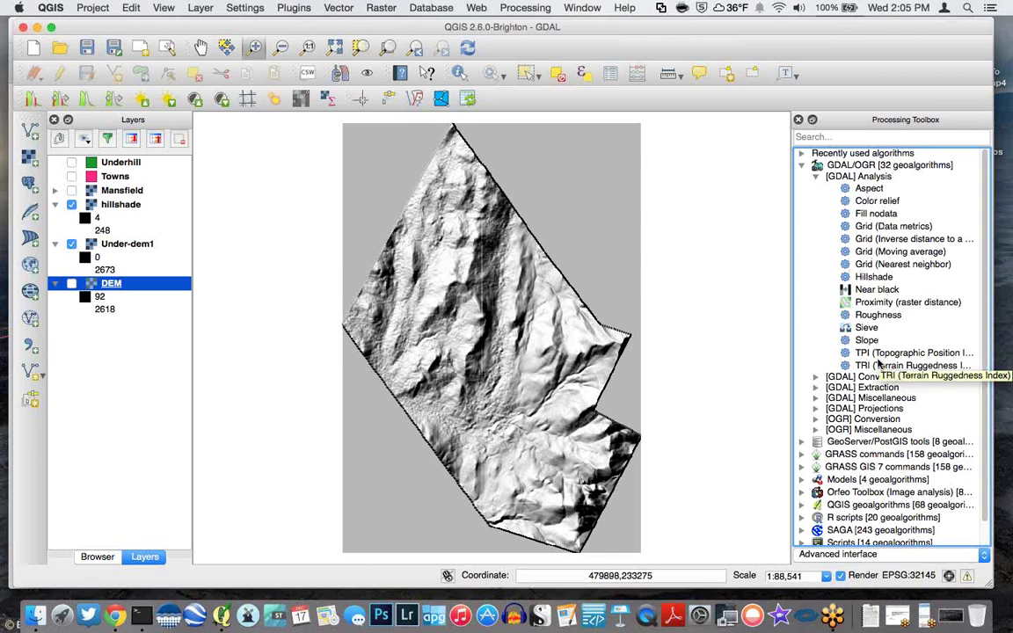
left_click(817, 177)
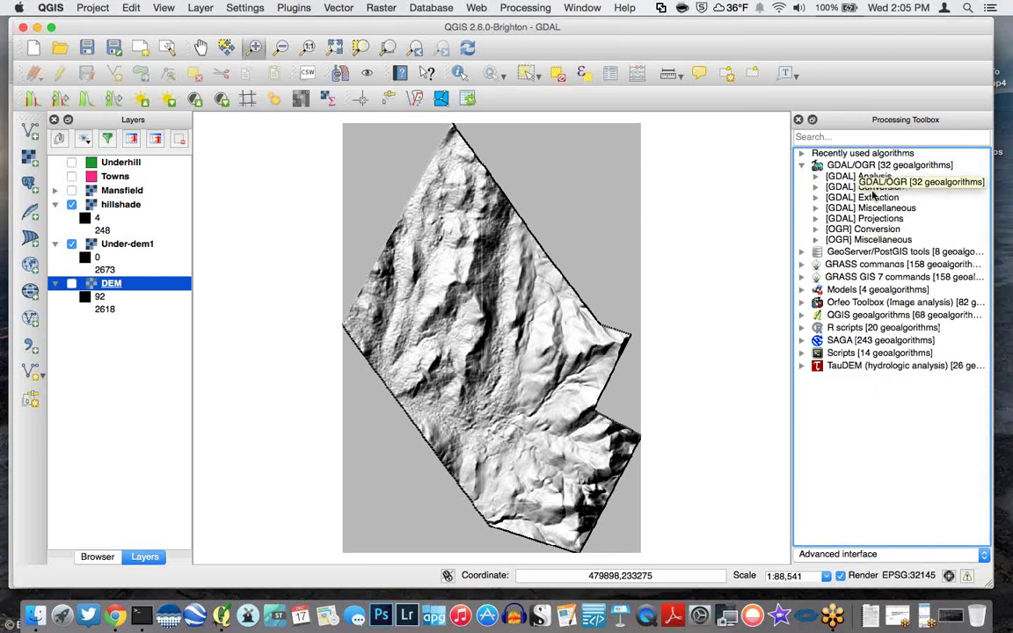
left_click(377, 7)
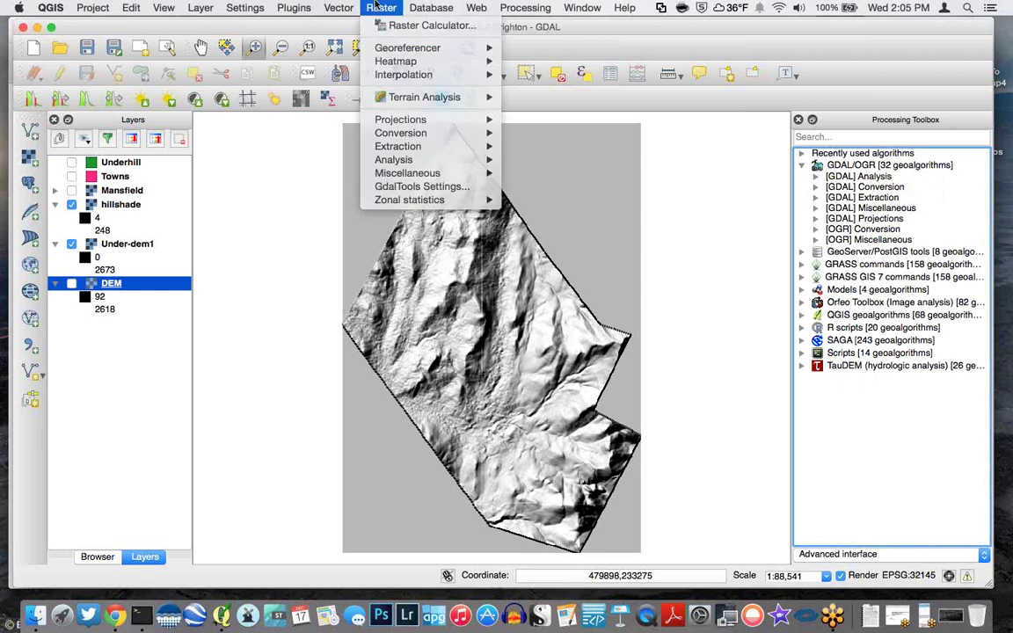
key("Escape")
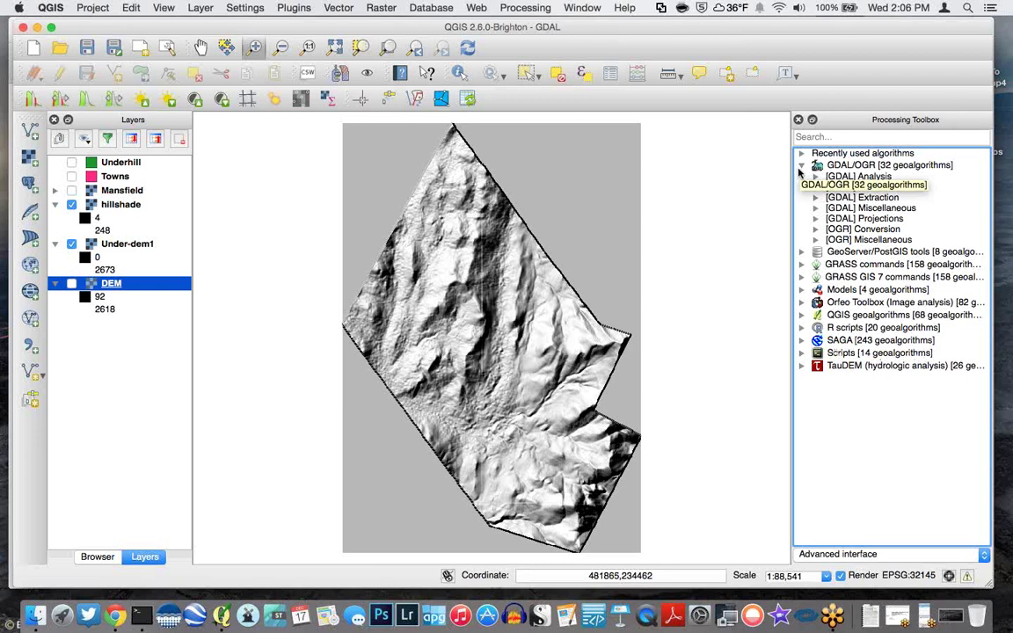
Expand the GRASS commands group, browse its Raster (r.*) algorithms, and collapse the raster list
left_click(802, 264)
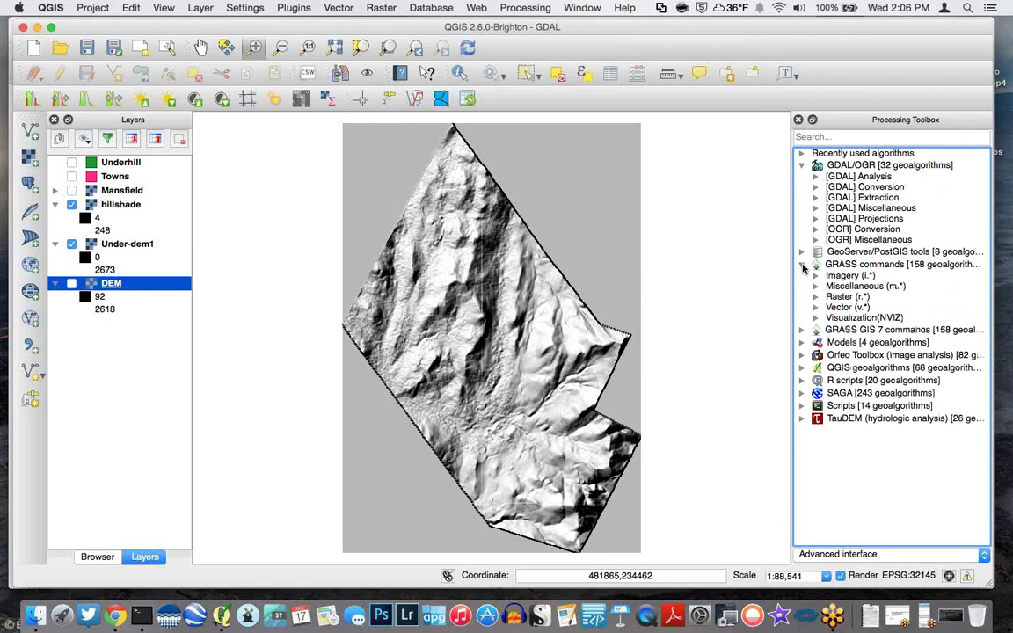
left_click(817, 298)
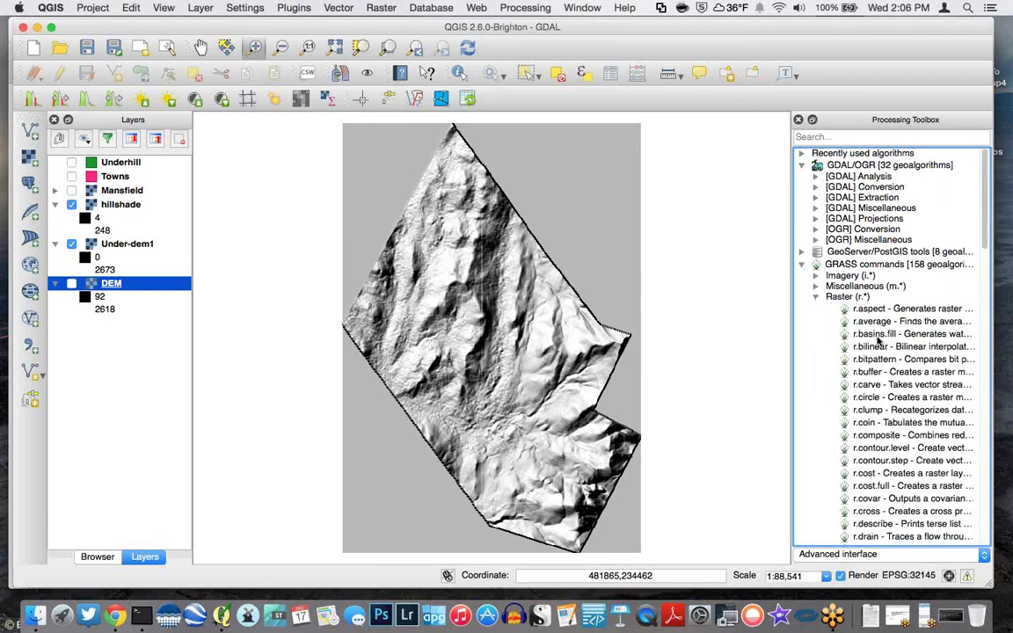
scroll(877, 340, "down", 20)
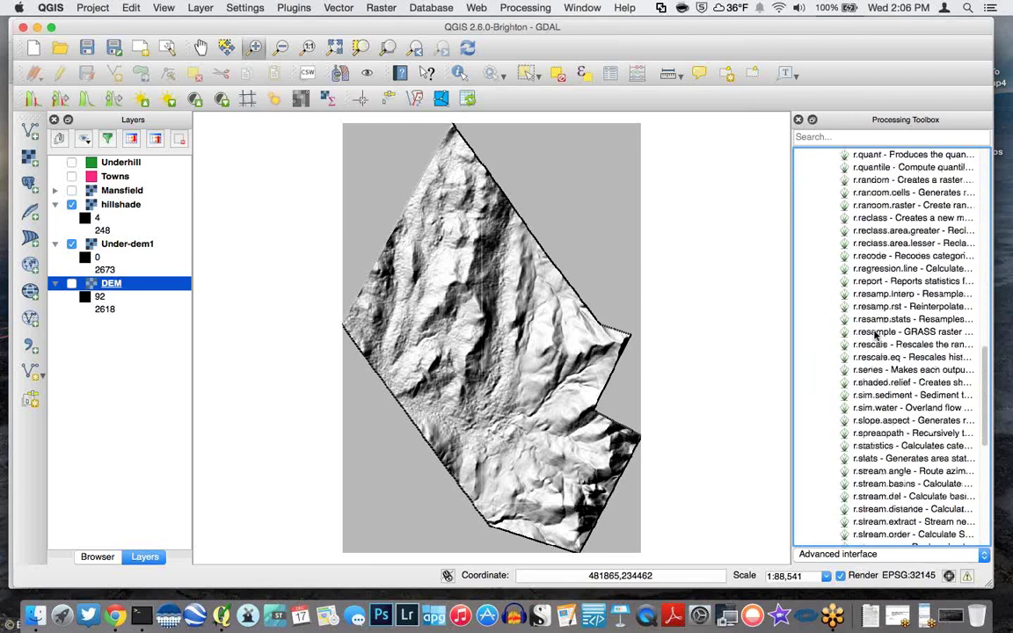
scroll(877, 335, "up", 20)
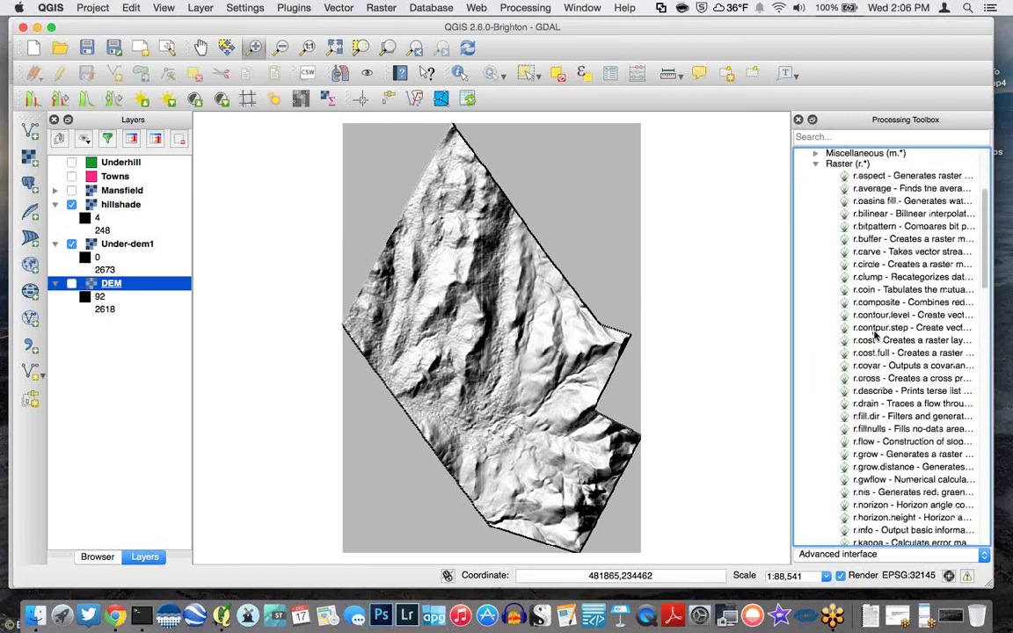
left_click(815, 297)
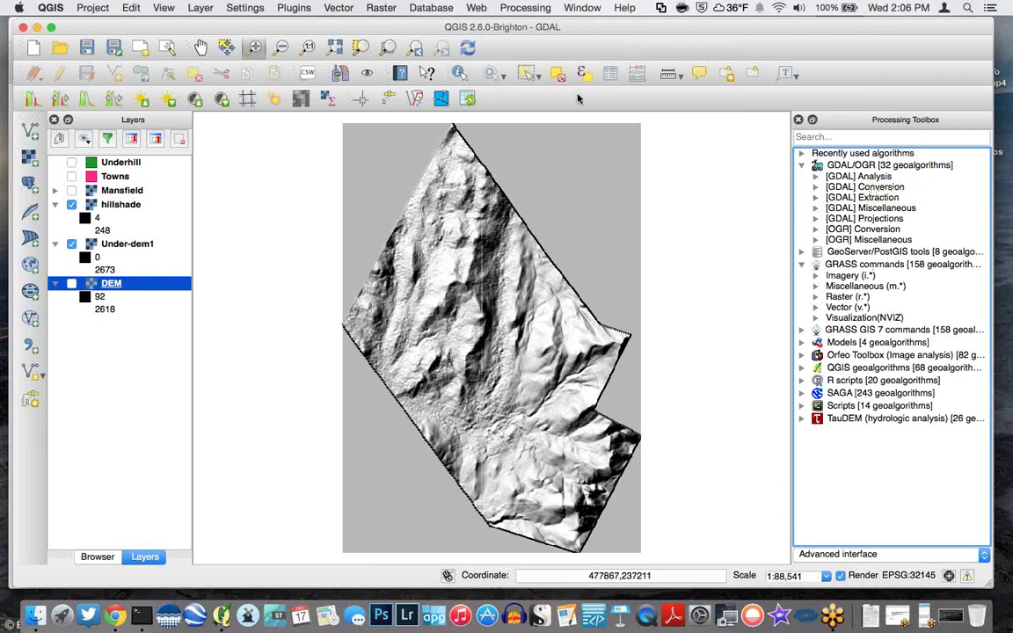
Search the plugin manager for "grass", view the GRASS plugin's details, and close the manager without enabling it
left_click(294, 7)
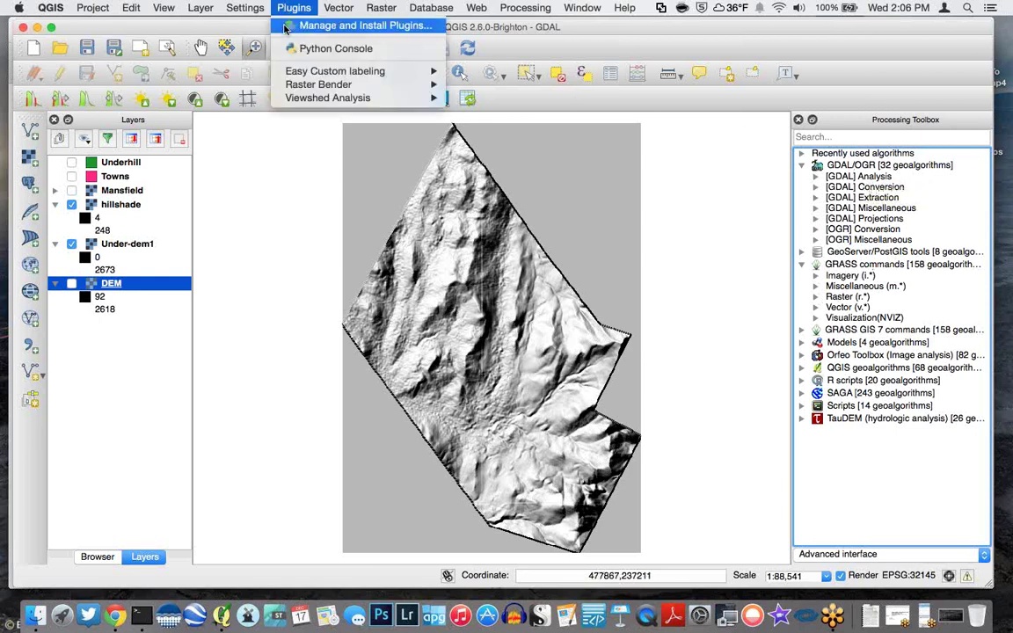
left_click(284, 27)
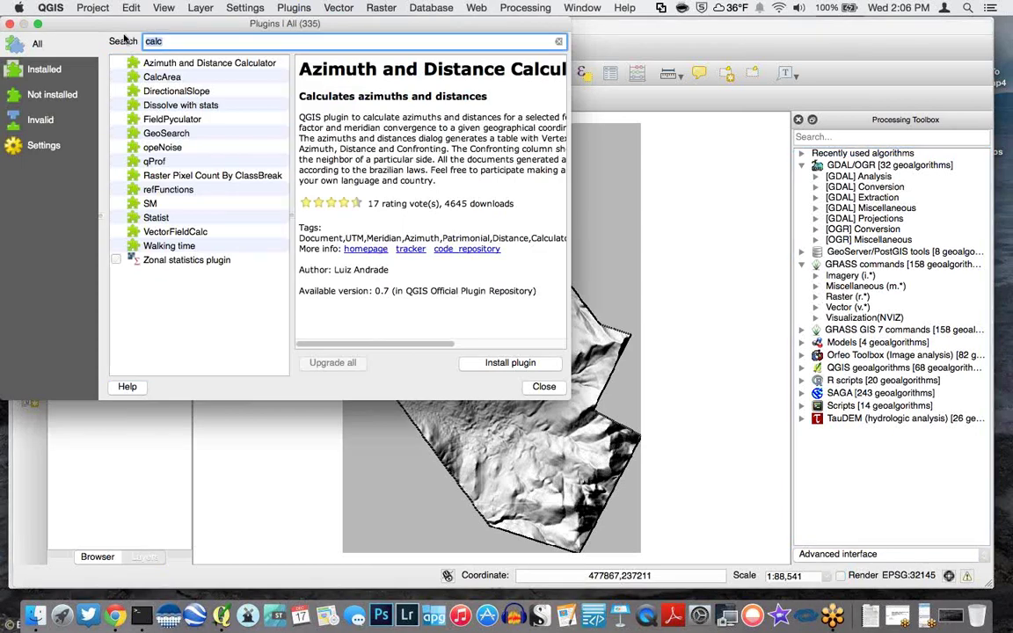
key("BackSpace")
type("grass")
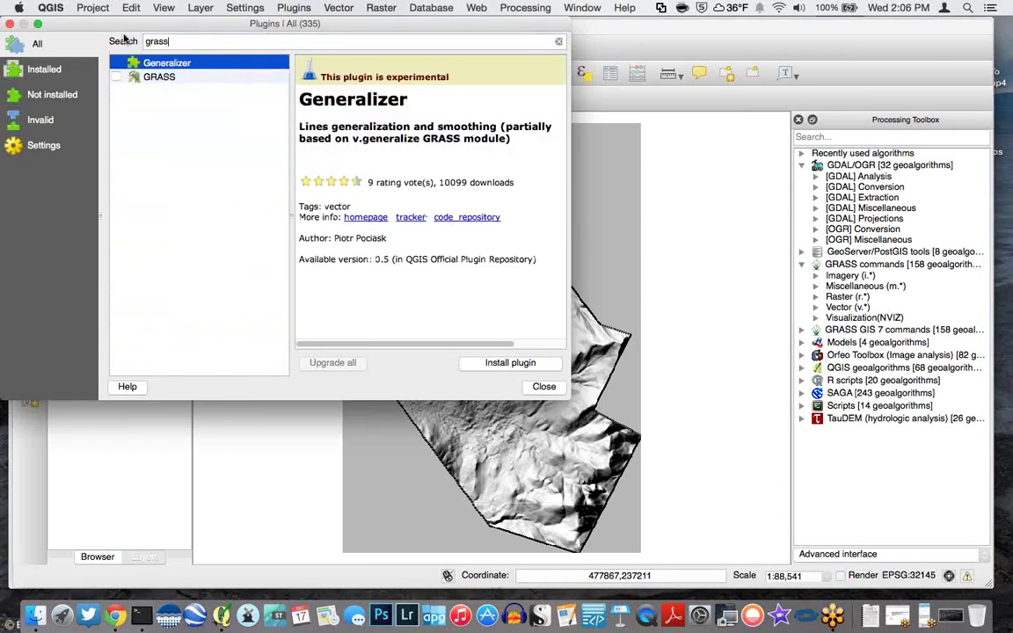
left_click(145, 76)
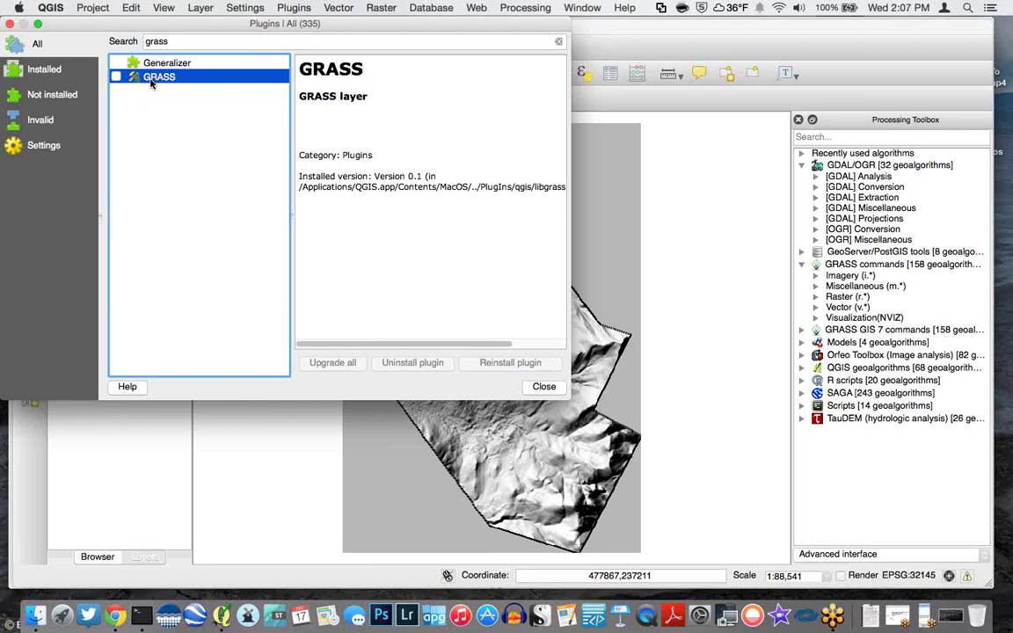
left_click(11, 24)
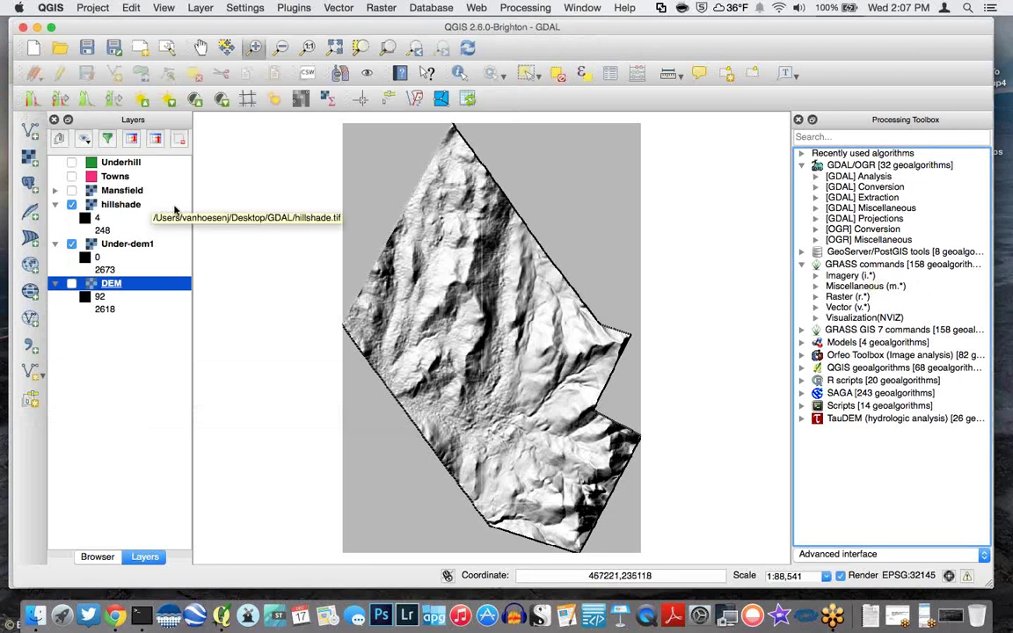
Collapse the GRASS commands group, view the Raster (r.*) algorithms under GRASS GIS 7 commands, and collapse that group
double_click(830, 265)
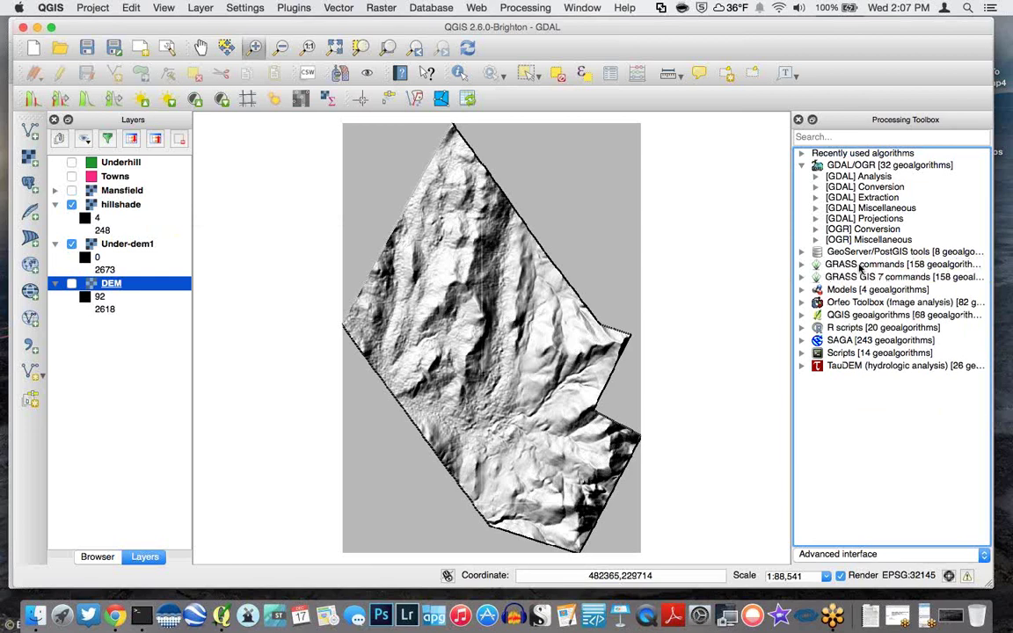
double_click(831, 276)
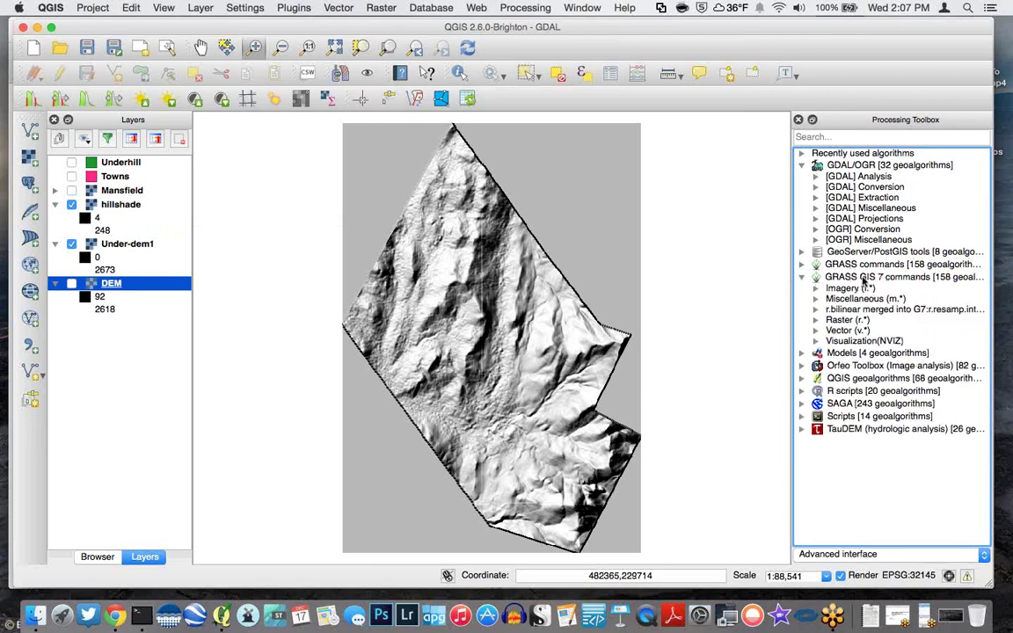
double_click(846, 320)
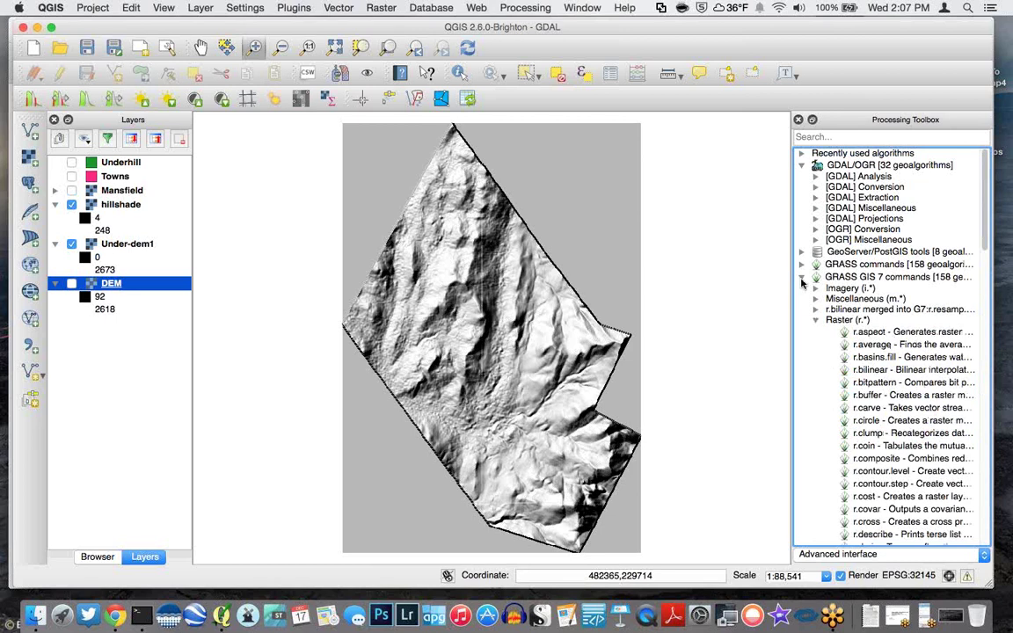
left_click(802, 278)
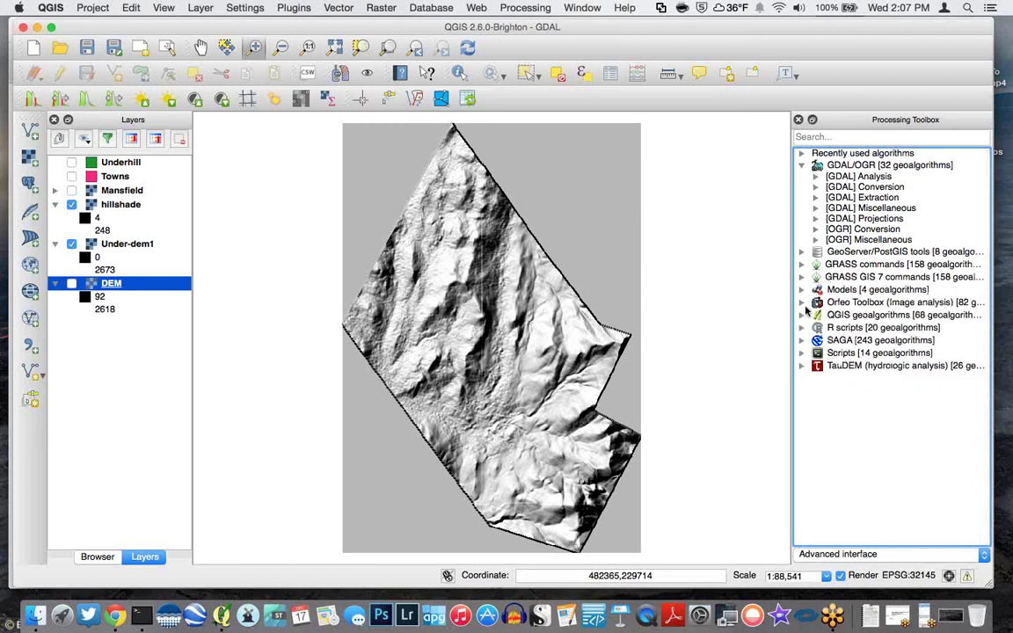
Expand the SAGA algorithms, browse the tool categories, and list the Kriging tools
left_click(801, 341)
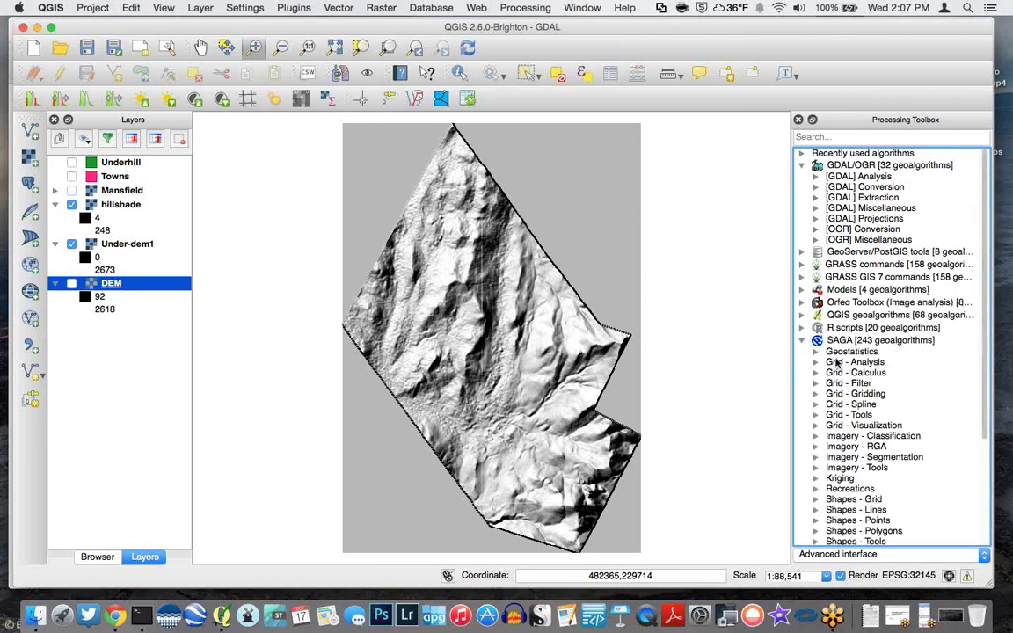
scroll(838, 363, "down", 5)
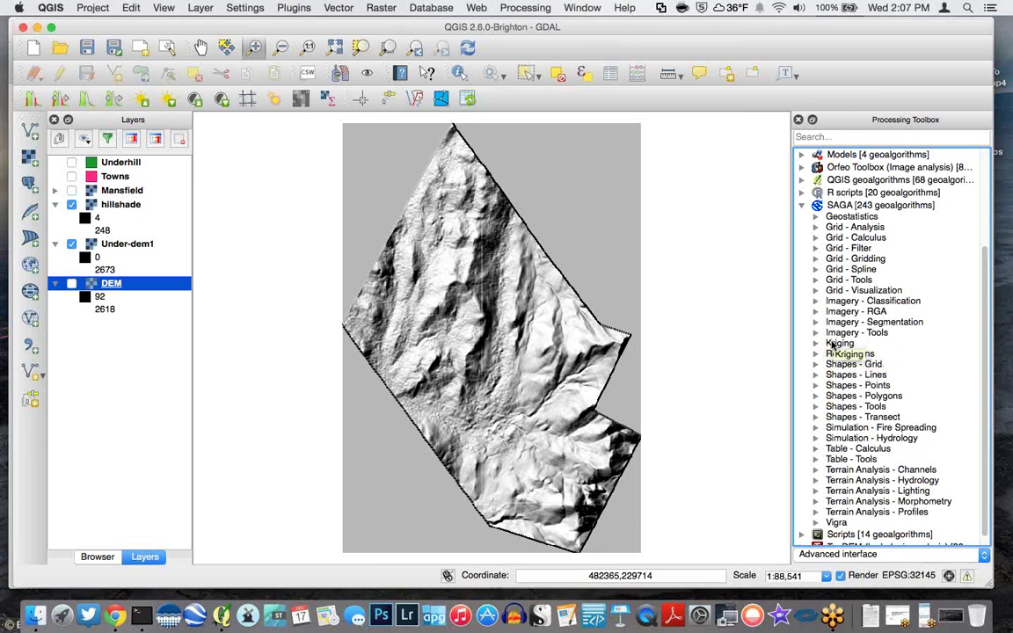
left_click(816, 343)
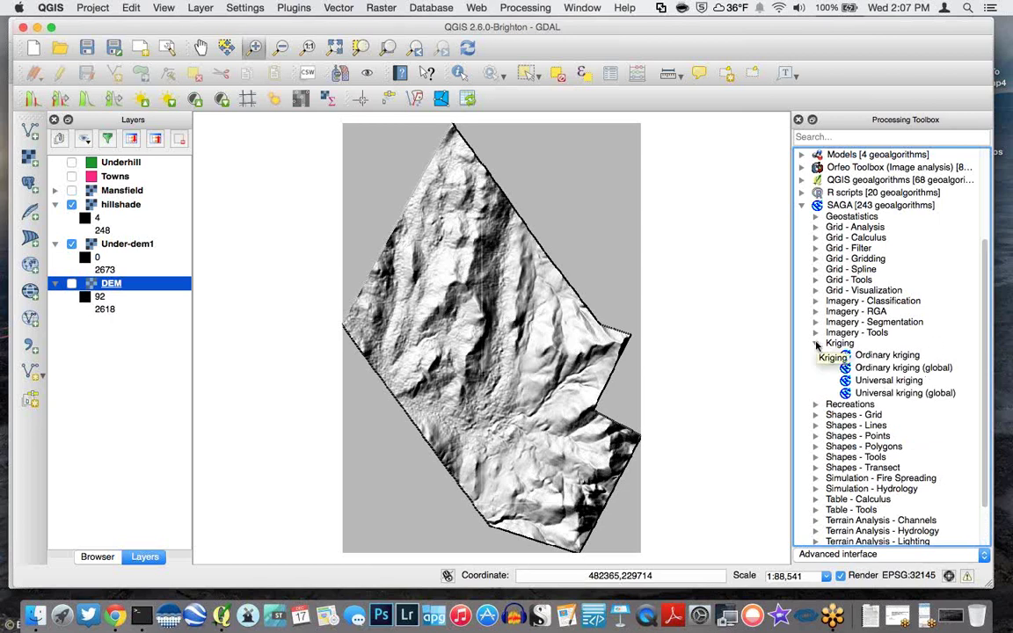
Collapse the Kriging list, browse SAGA's Geostatistics algorithms, and collapse the SAGA group
left_click(816, 344)
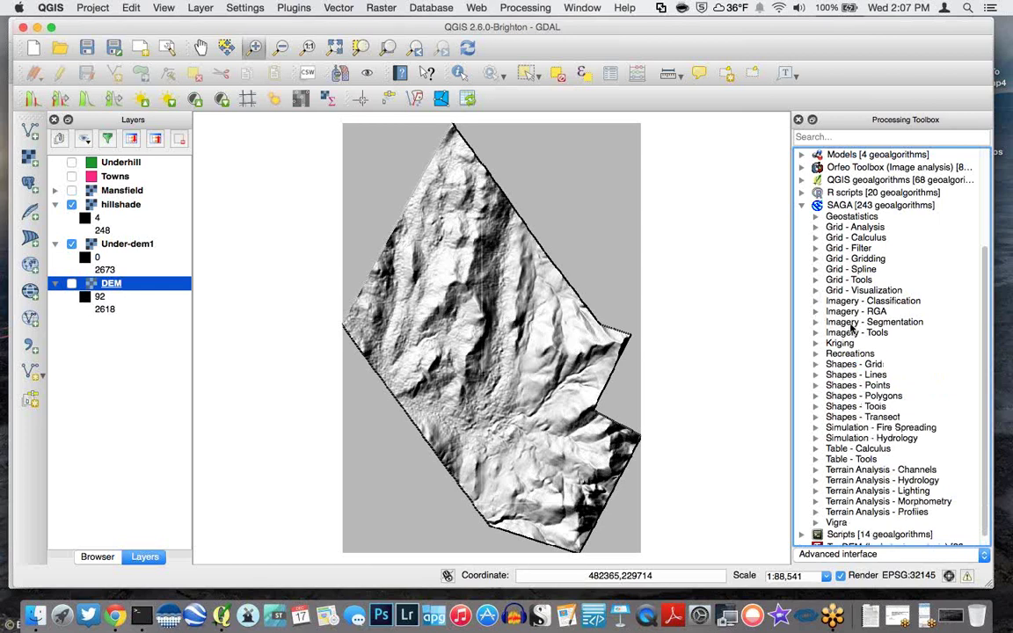
left_click(817, 218)
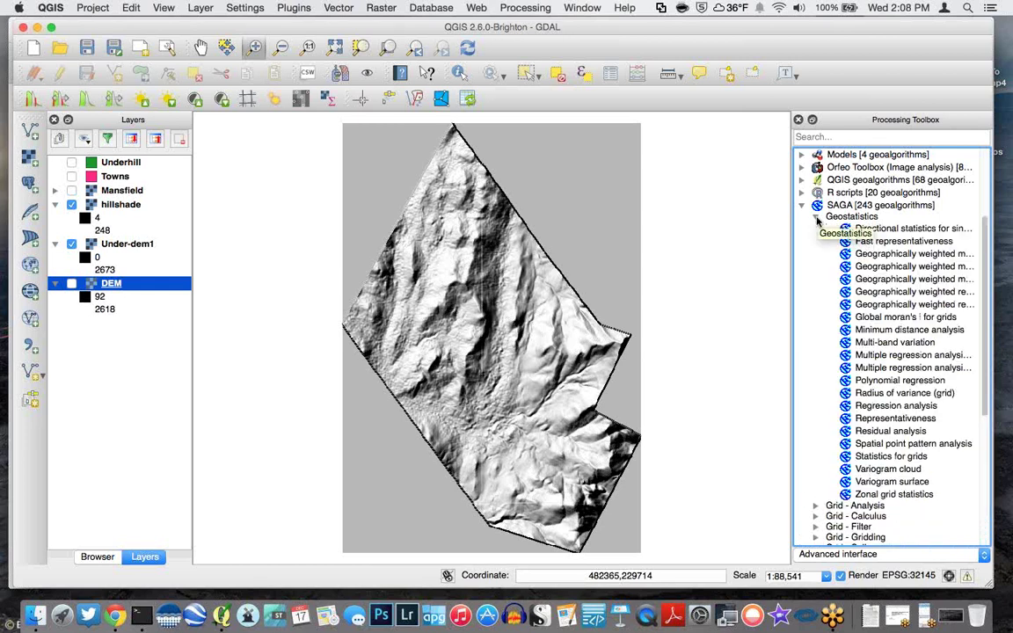
scroll(821, 281, "down", 5)
scroll(825, 290, "up", 8)
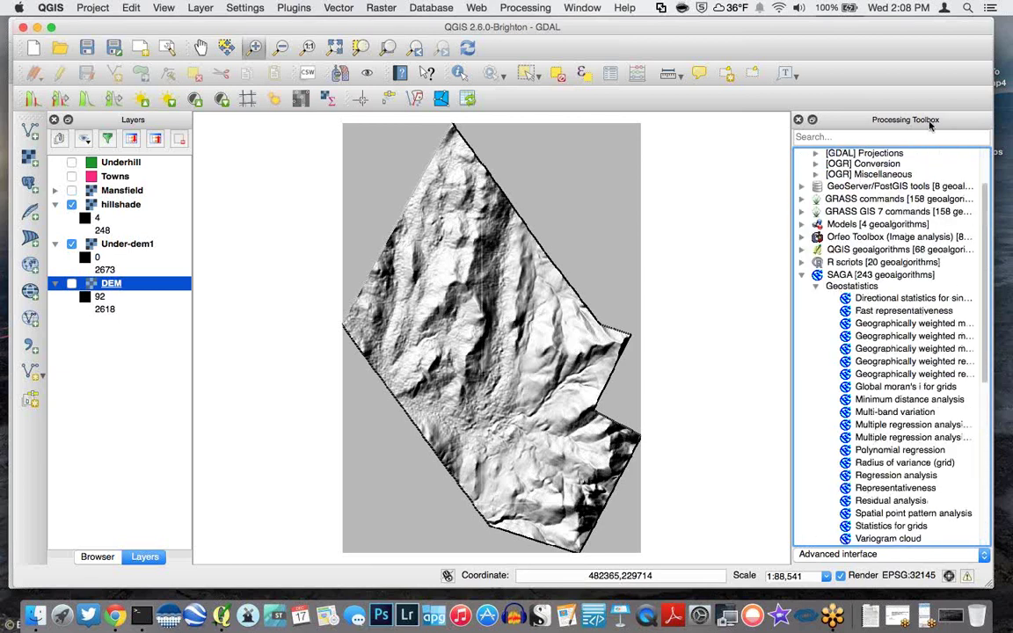
scroll(908, 200, "up", 3)
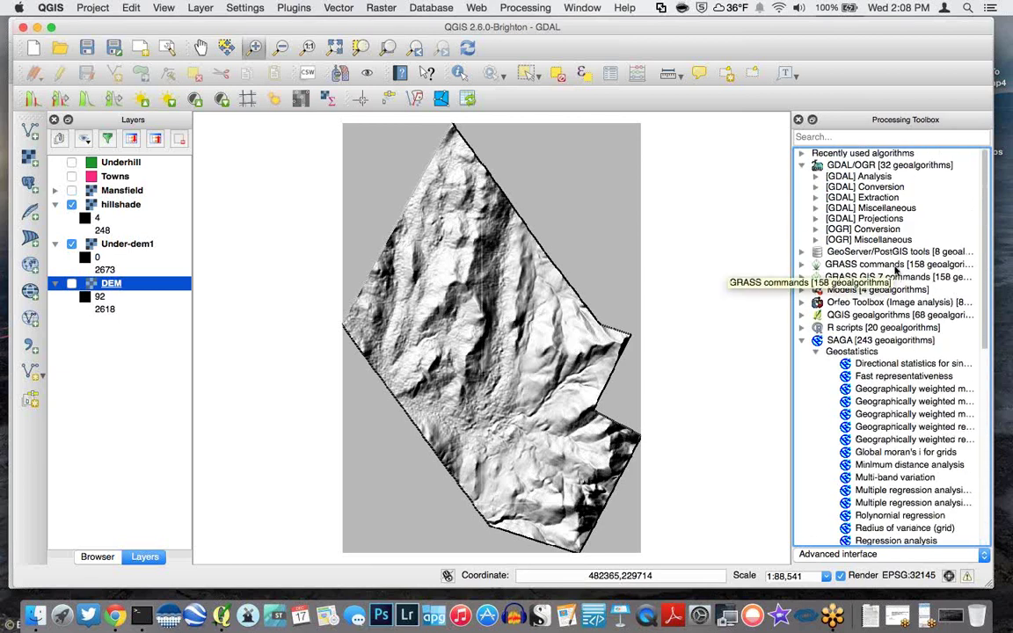
left_click(815, 352)
left_click(802, 341)
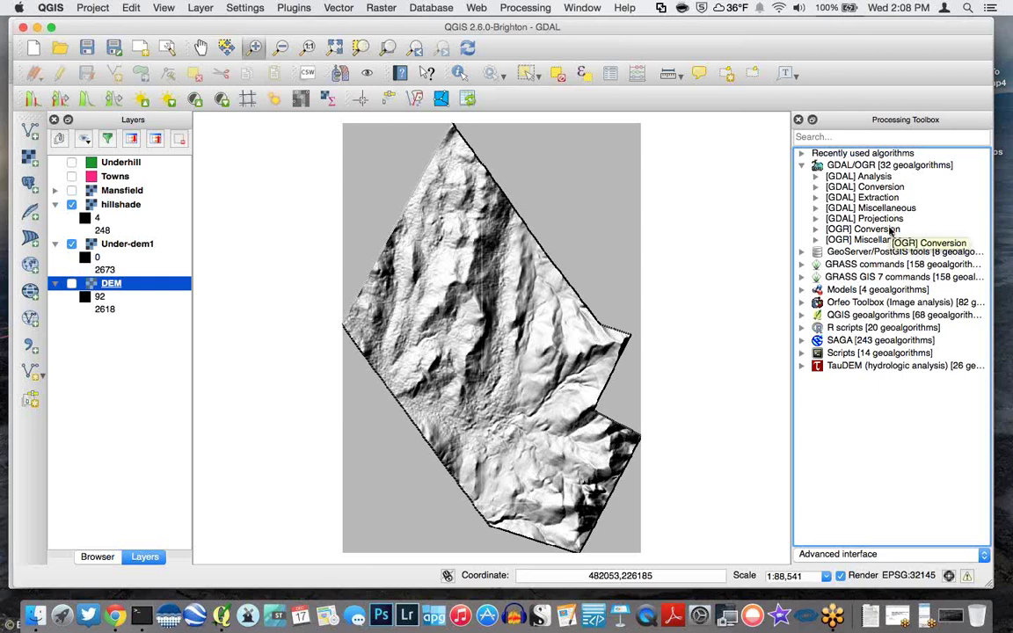
View the Basic statistics and Point pattern analysis tools under R scripts, and collapse the R scripts group
left_click(802, 328)
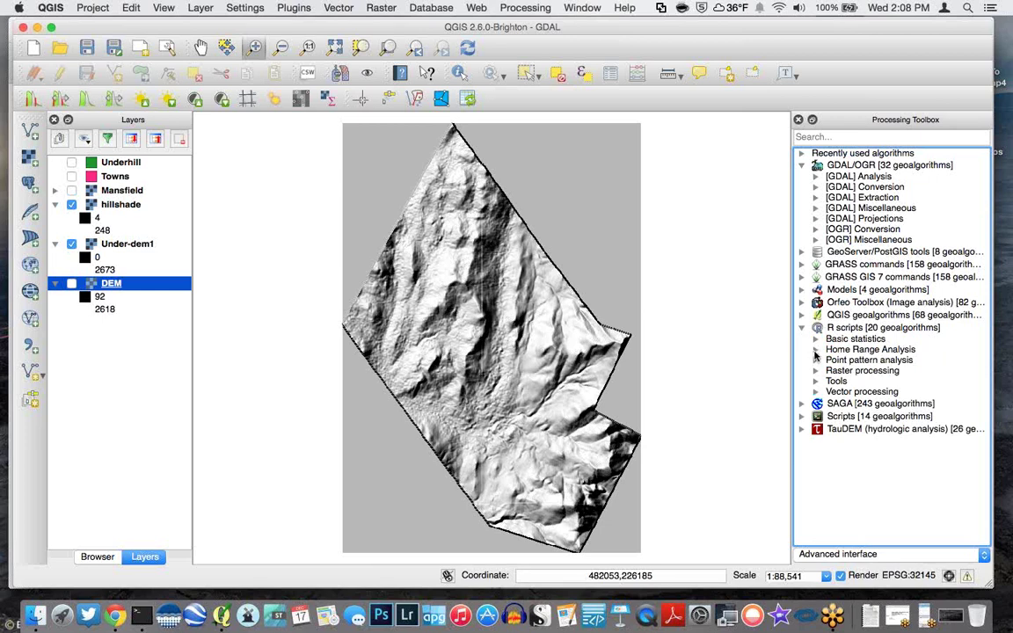
left_click(816, 339)
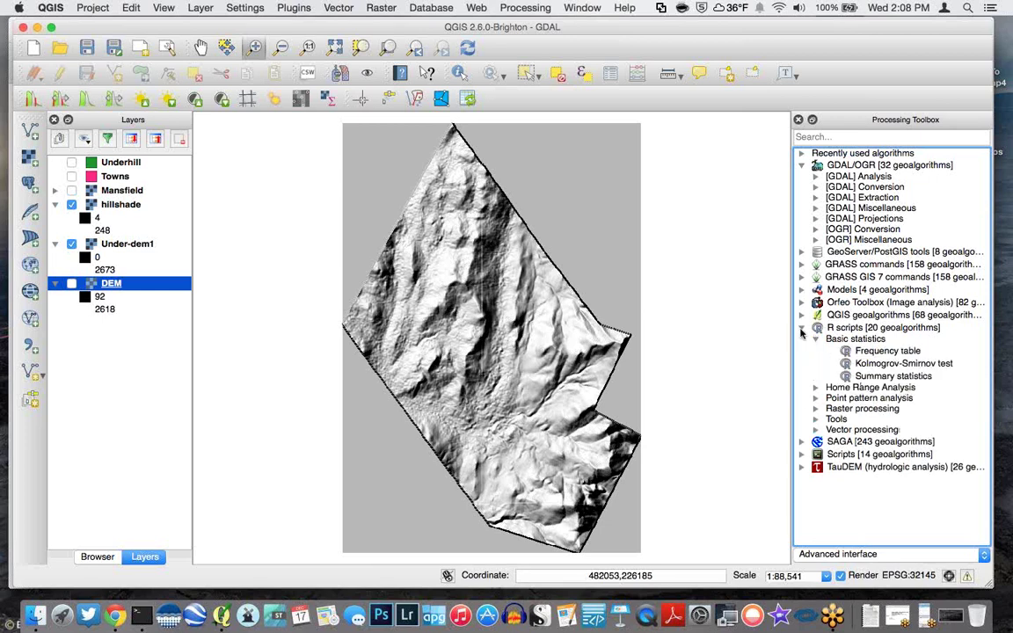
left_click(815, 397)
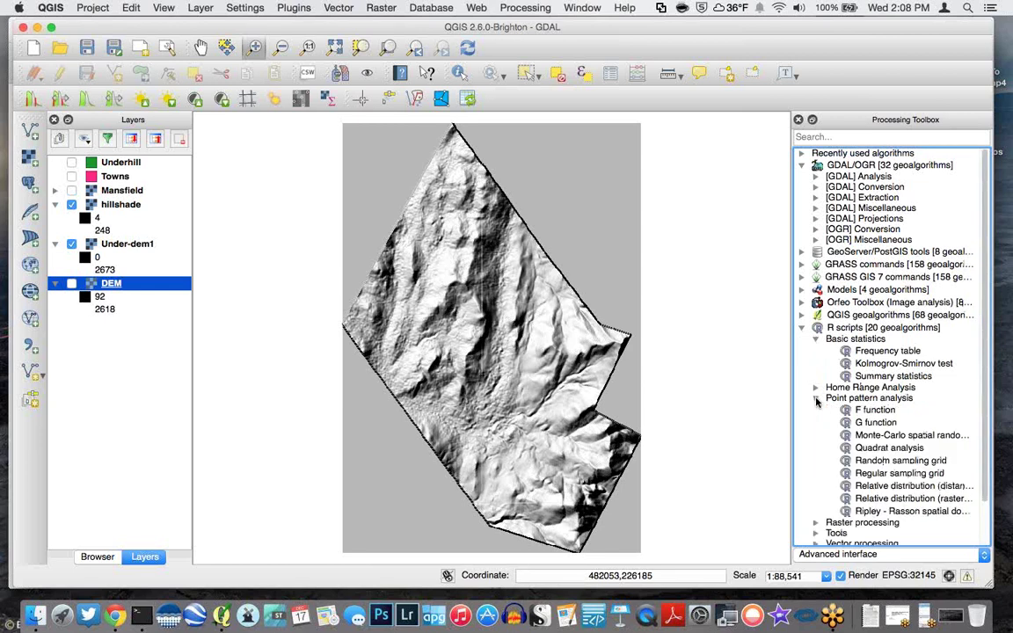
left_click(802, 328)
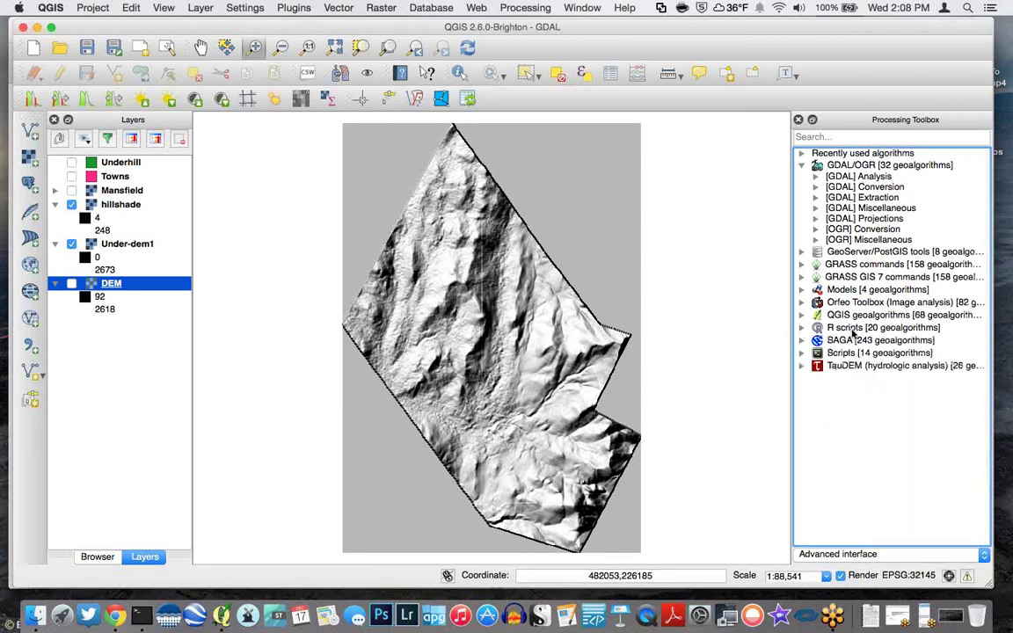
View TauDEM's Basic Grid Analysis tools and collapse the TauDEM group
left_click(803, 367)
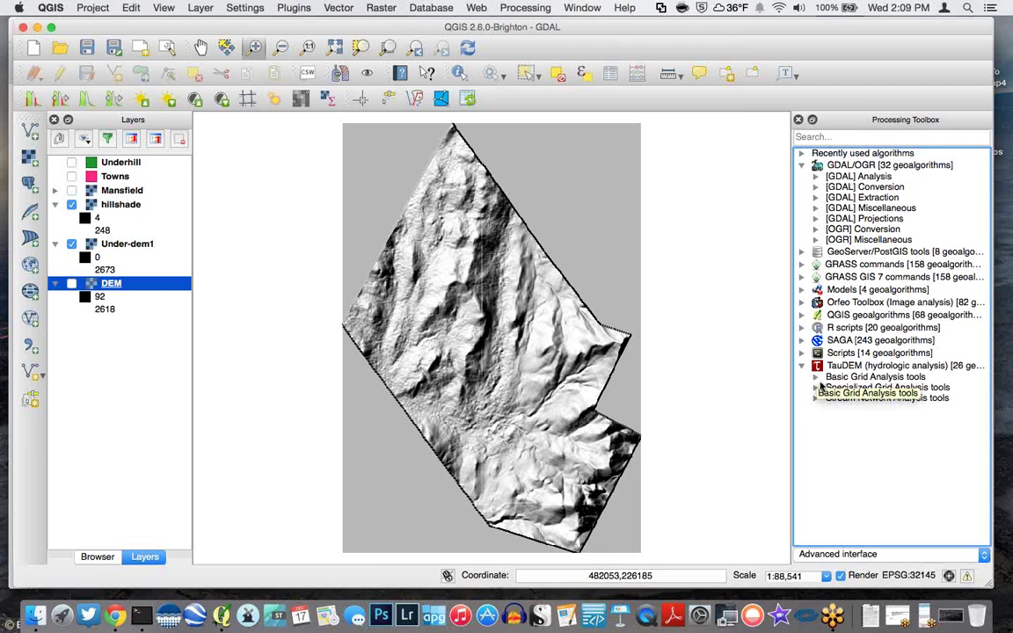
left_click(817, 378)
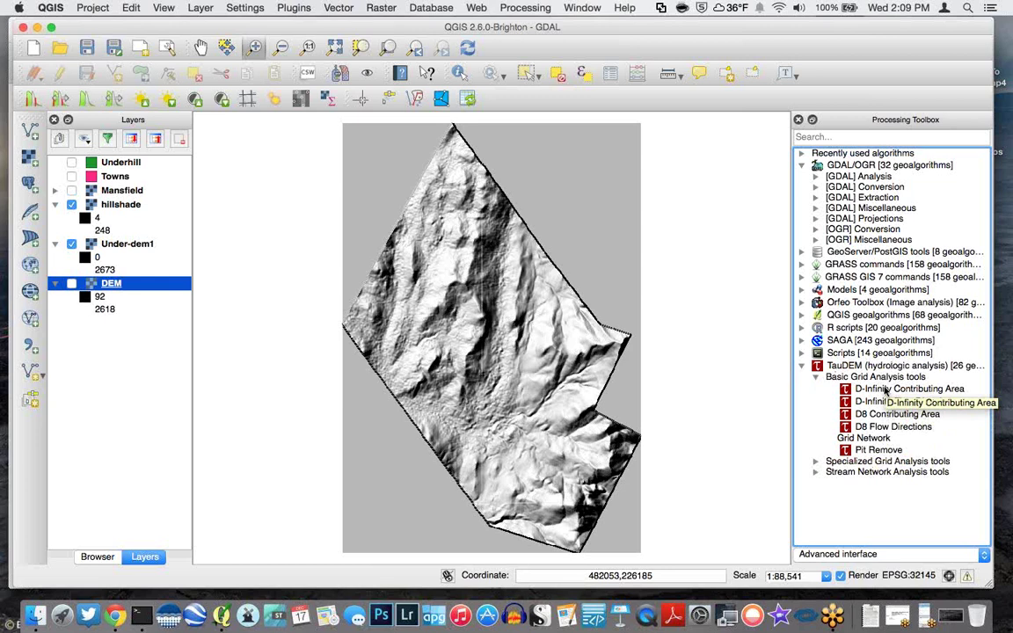
left_click(801, 367)
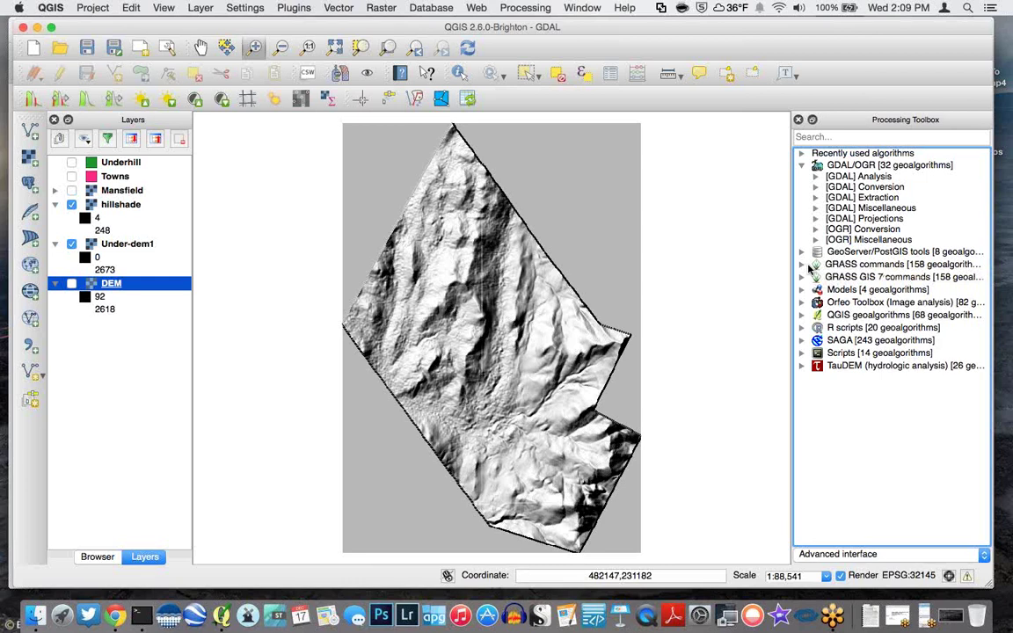
View the Tools entries under Models in the Processing Toolbox and collapse the Models group
left_click(801, 290)
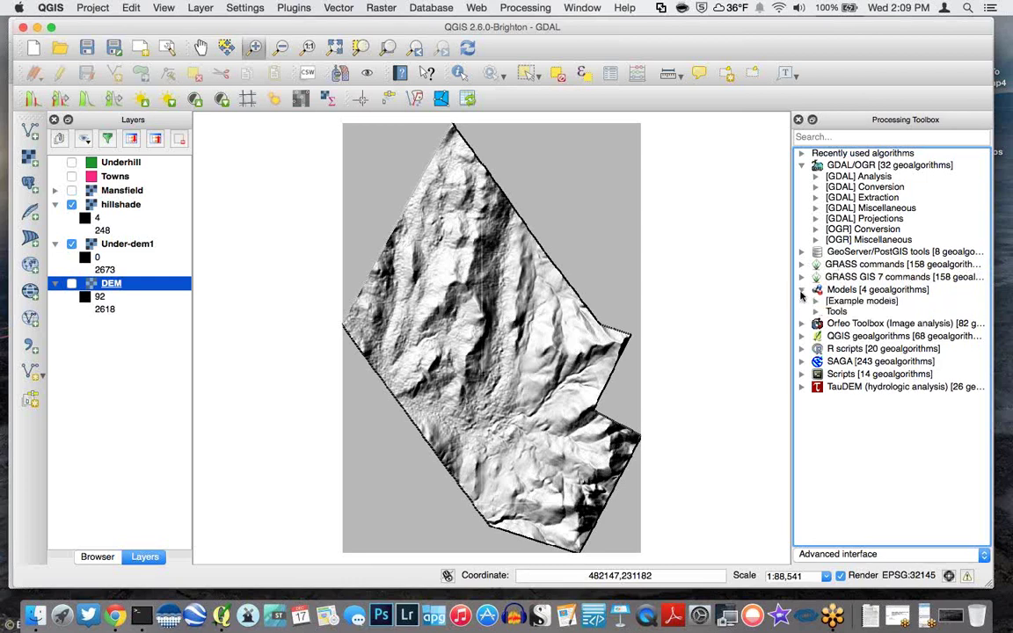
left_click(815, 313)
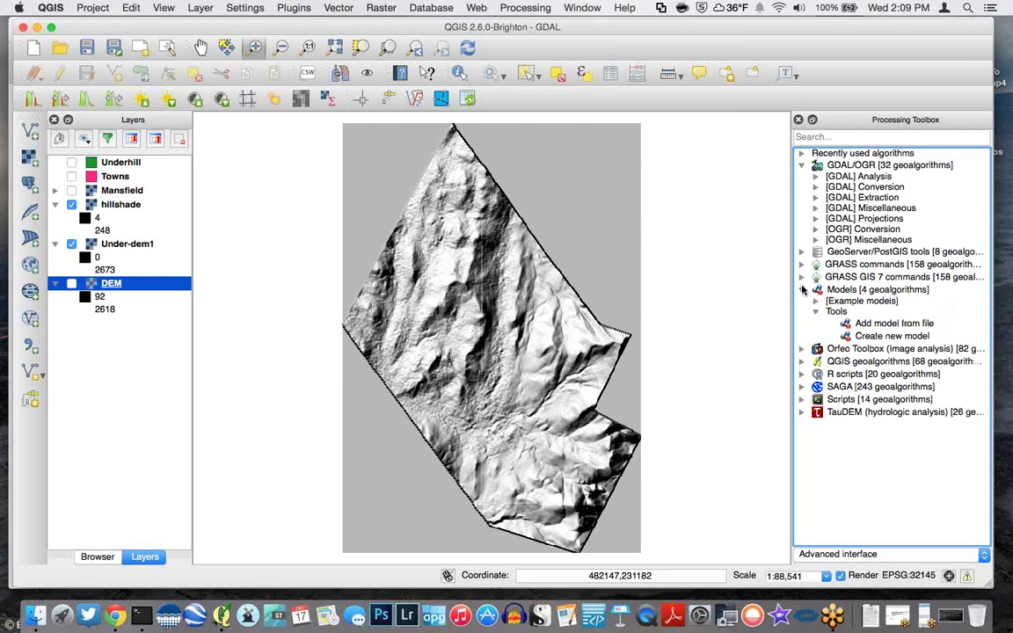
left_click(802, 290)
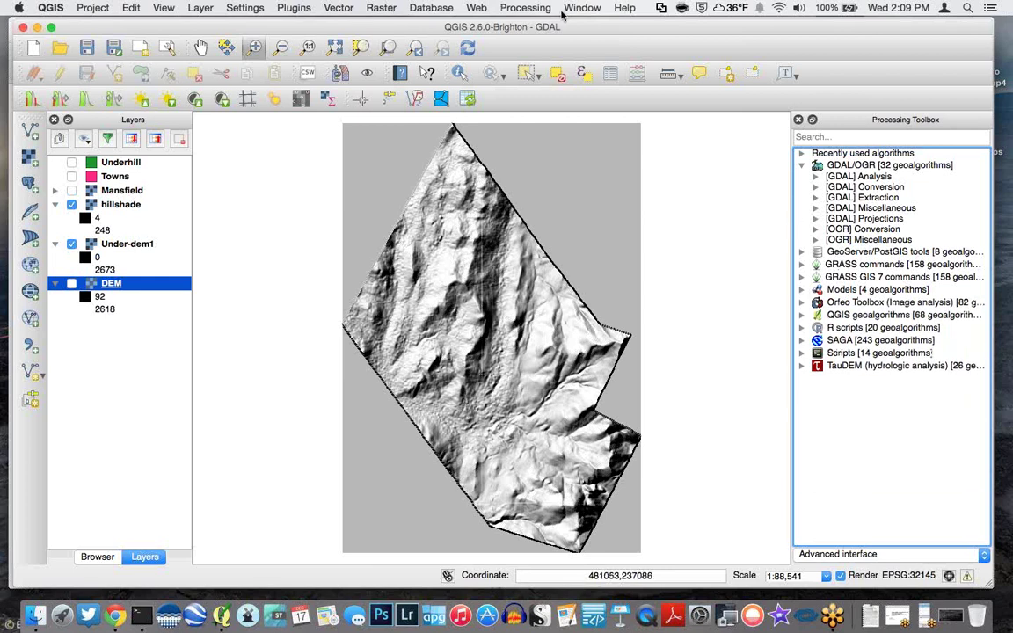
Open the graphical modeler, inspect the Boolean parameter definition without adding it, and close the modeler without saving
left_click(511, 9)
left_click(550, 39)
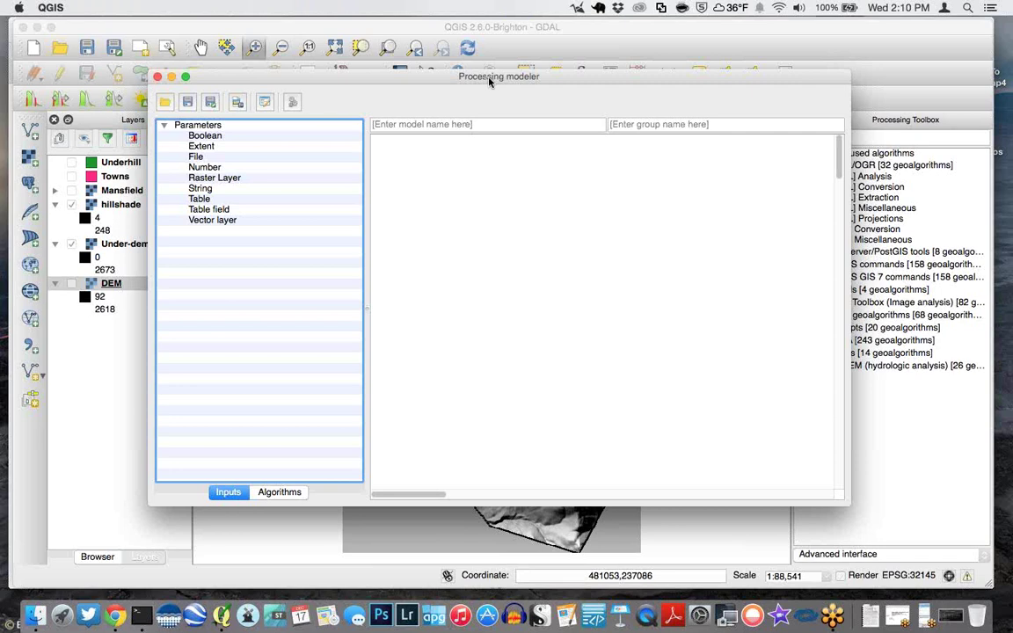
left_click(203, 137)
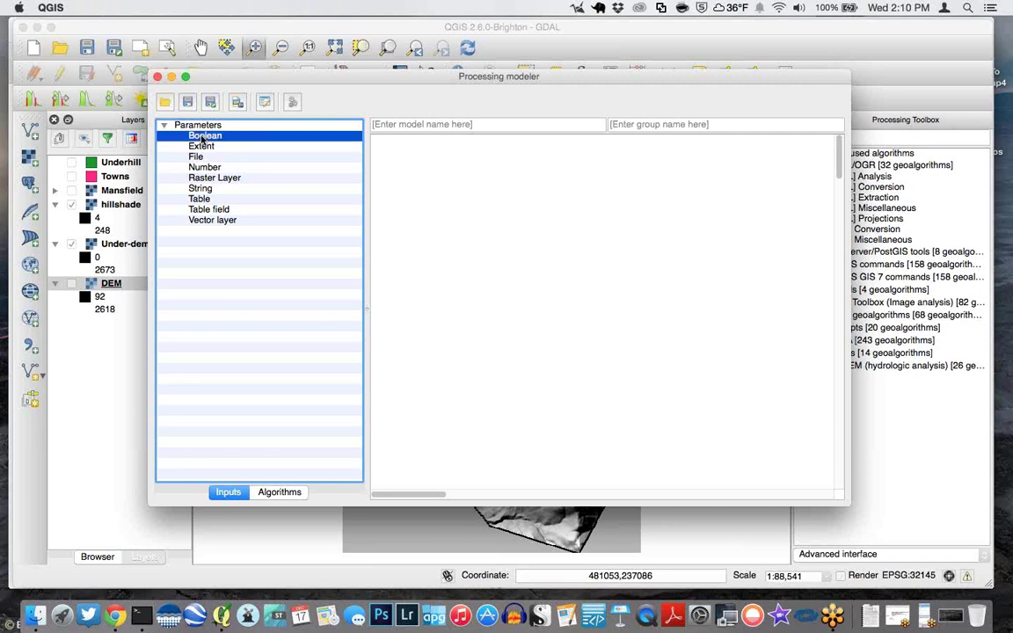
double_click(203, 137)
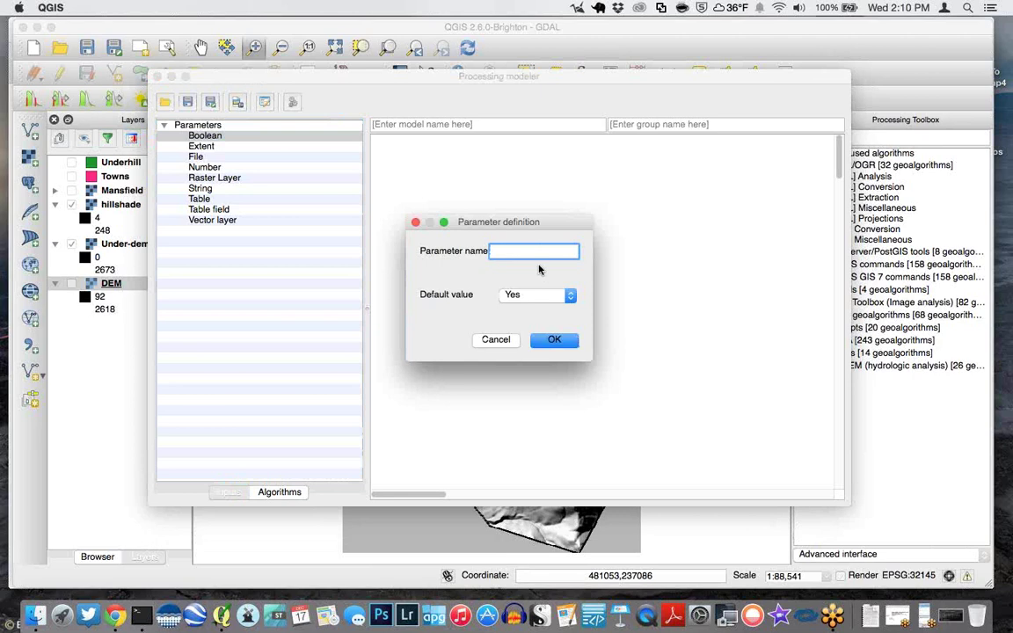
left_click(496, 340)
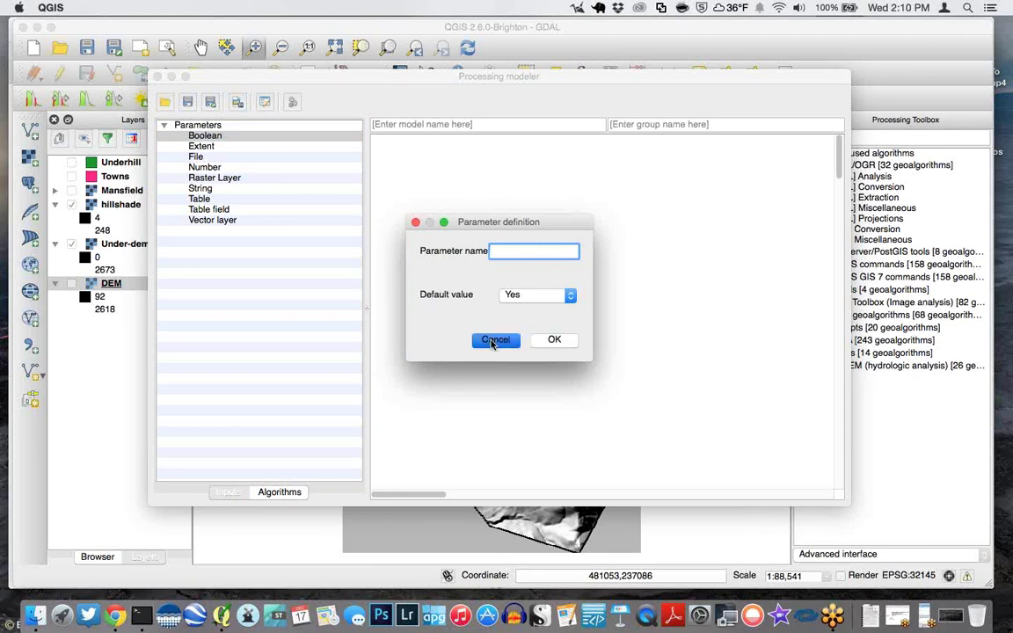
left_click(186, 198)
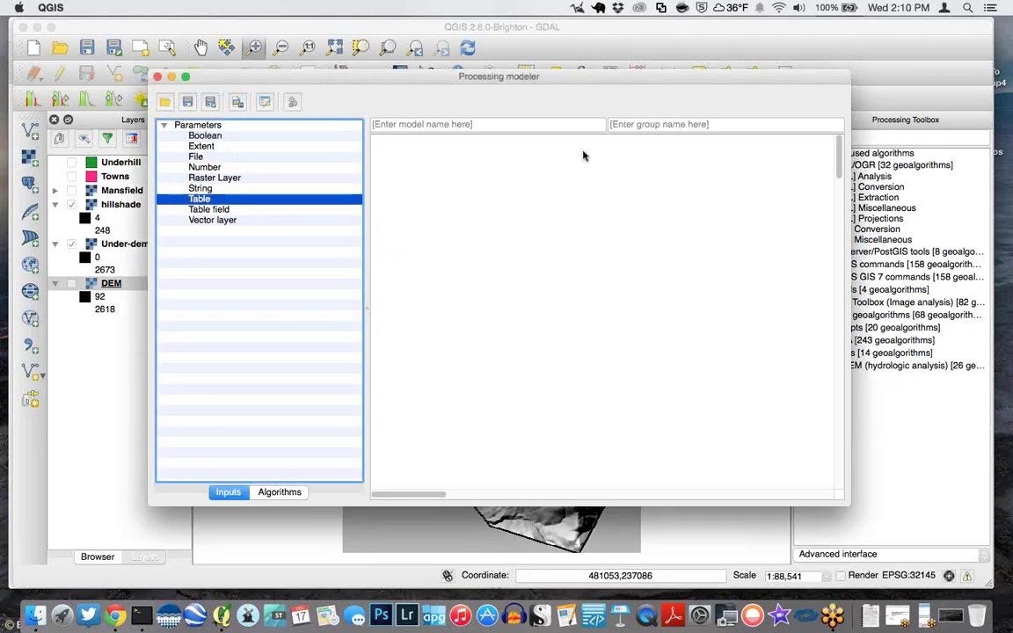
left_click(158, 76)
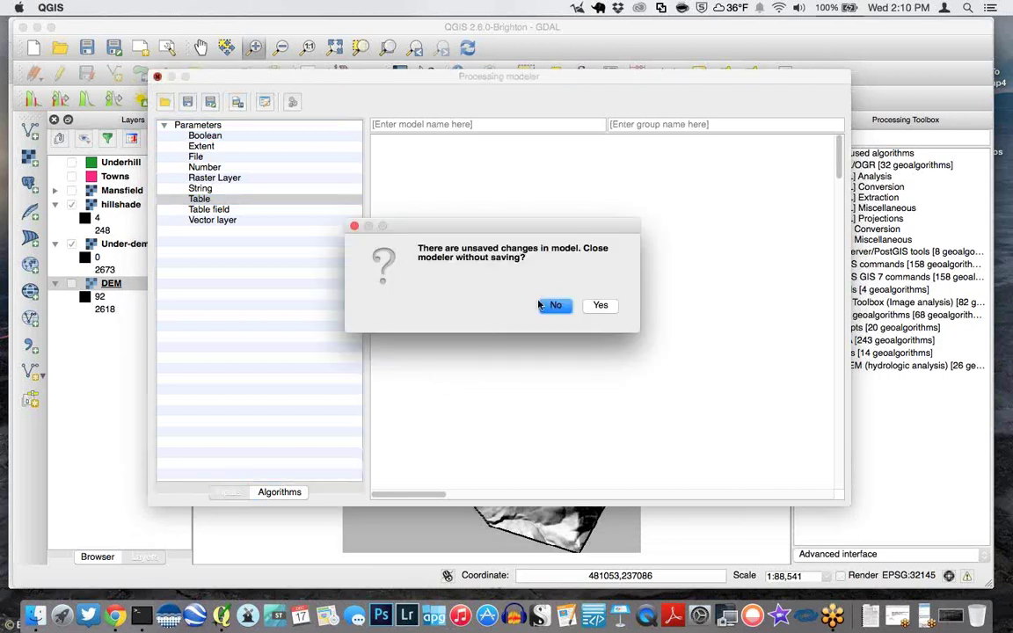
left_click(601, 307)
List the example models, view the parameters of Contour lines from points, and close the dialog without running it
left_click(803, 291)
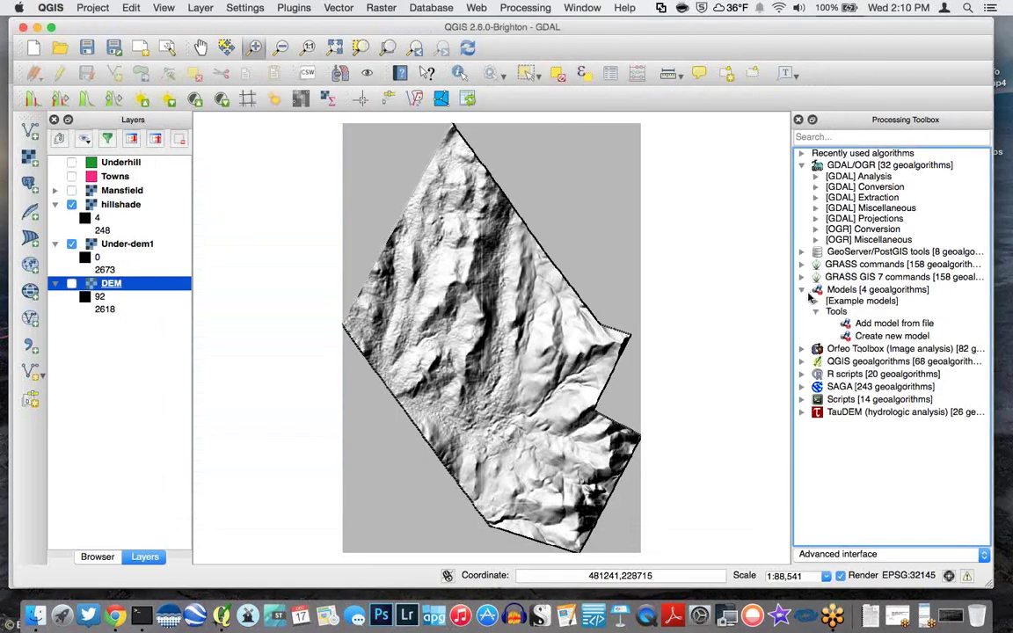
left_click(815, 301)
left_click(883, 314)
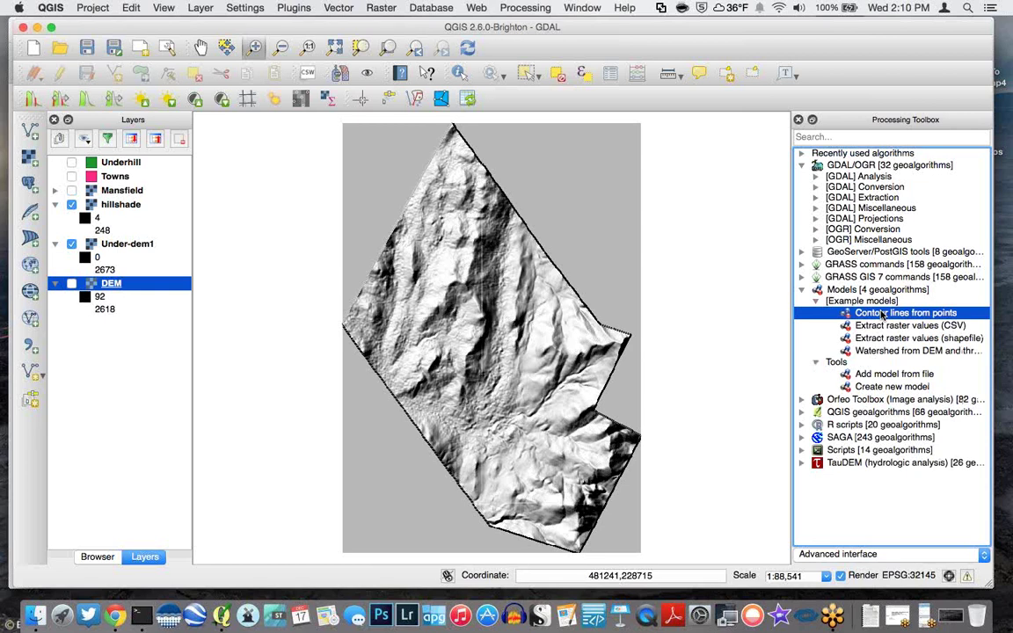
double_click(882, 314)
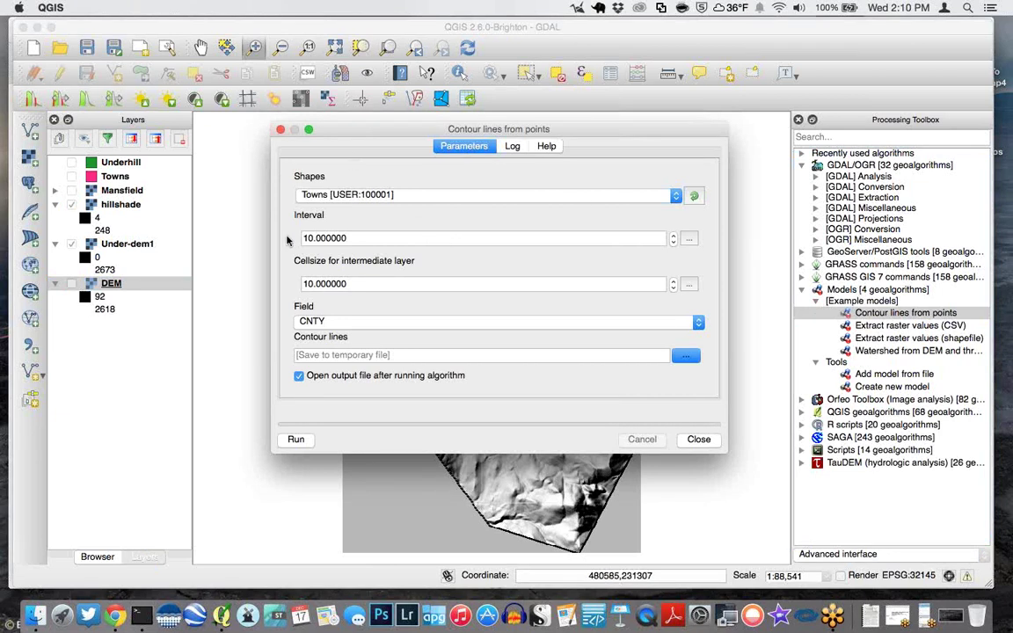
left_click(281, 129)
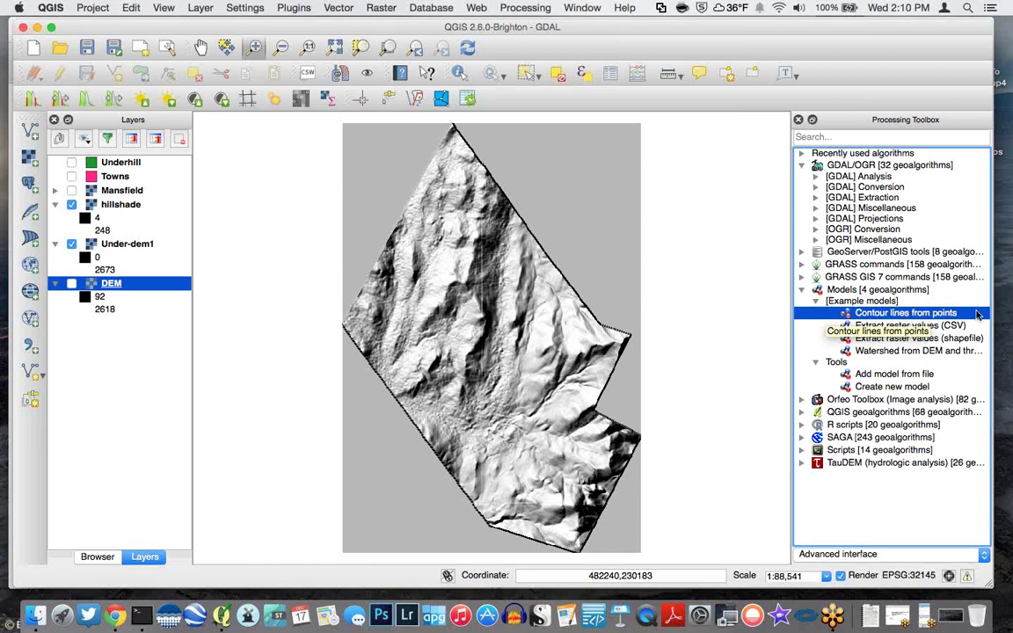
Close the Processing Toolbox, bring up the minimized Terminal window to view it, and put it away
left_click(798, 121)
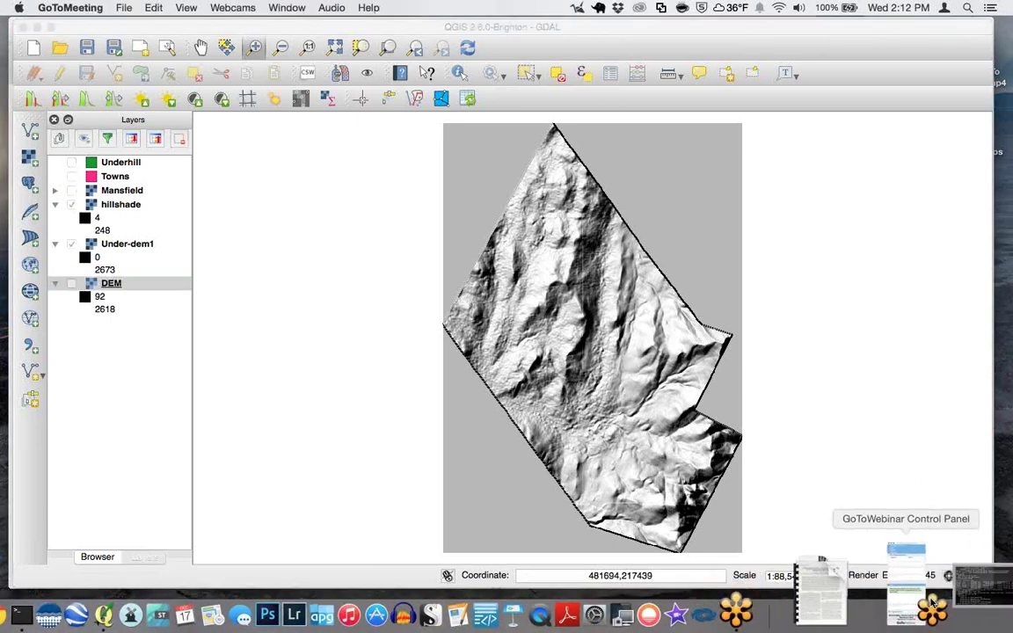
left_click(950, 599)
left_click(153, 71)
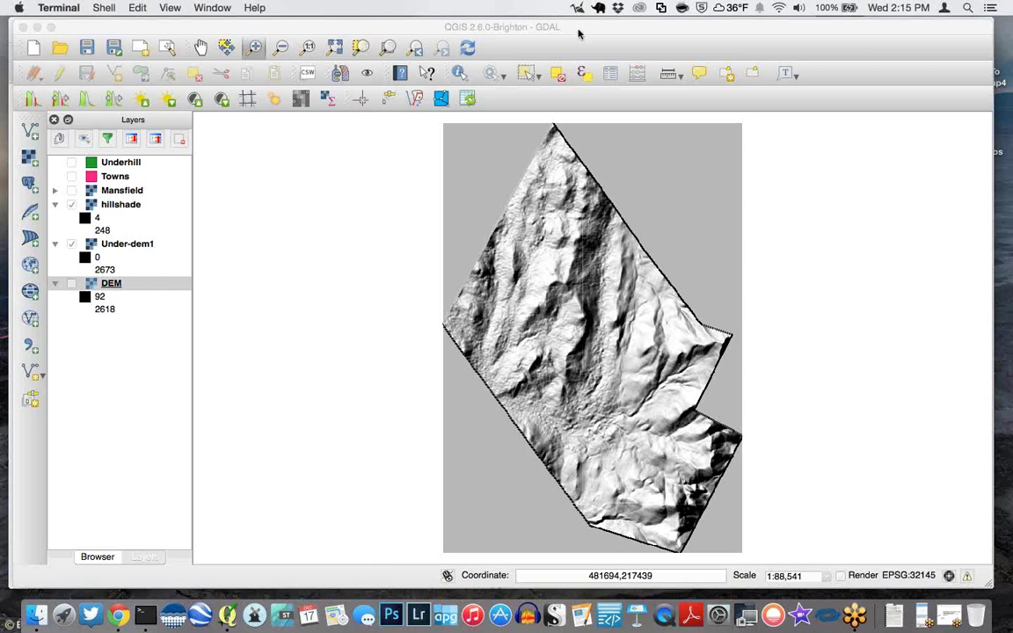
Switch back to QGIS and reopen the Processing Toolbox
left_click(439, 26)
left_click(367, 9)
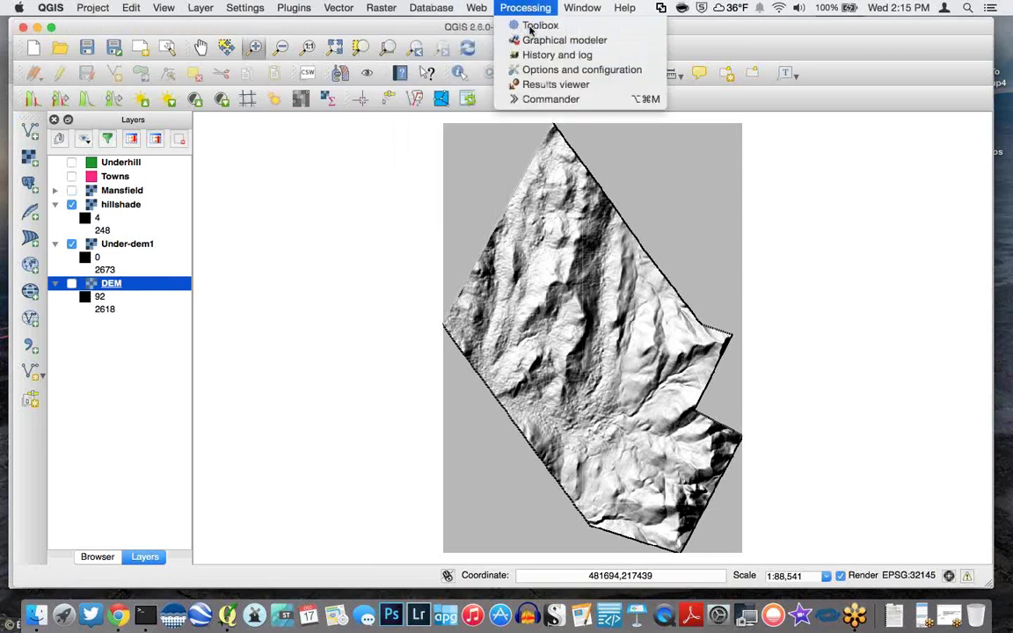
left_click(528, 26)
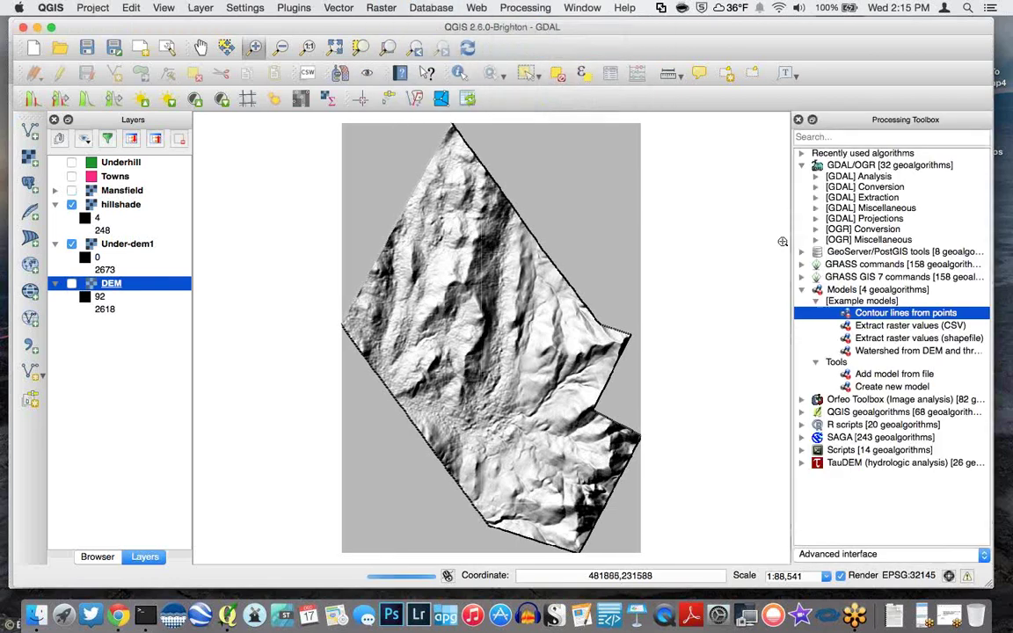
Activate the Tools for LiDAR data provider in the Processing options and list its LAStools algorithms in the toolbox
left_click(525, 8)
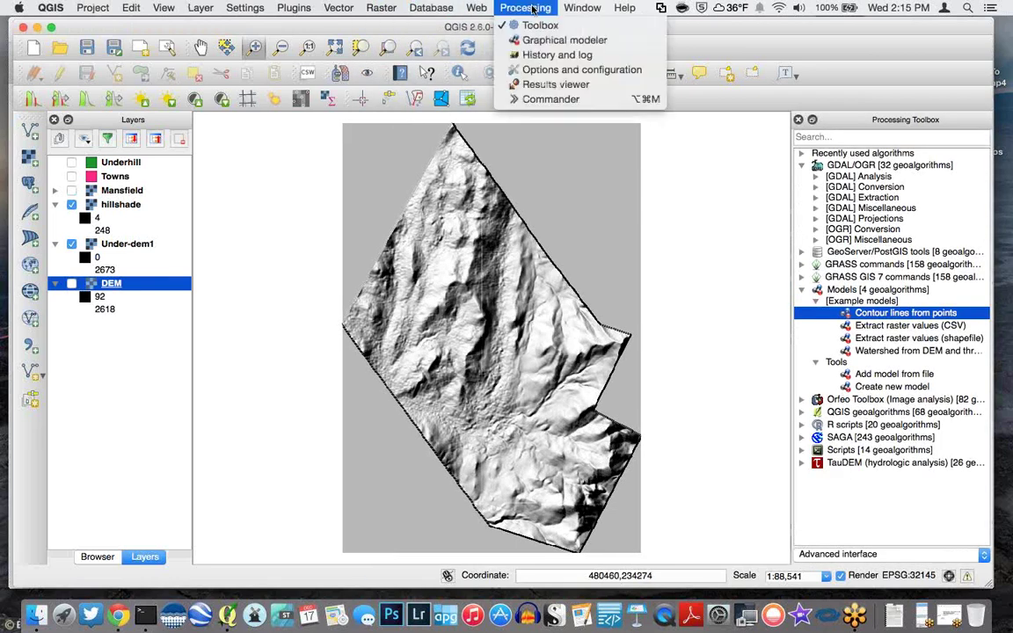
left_click(545, 69)
left_click(289, 235)
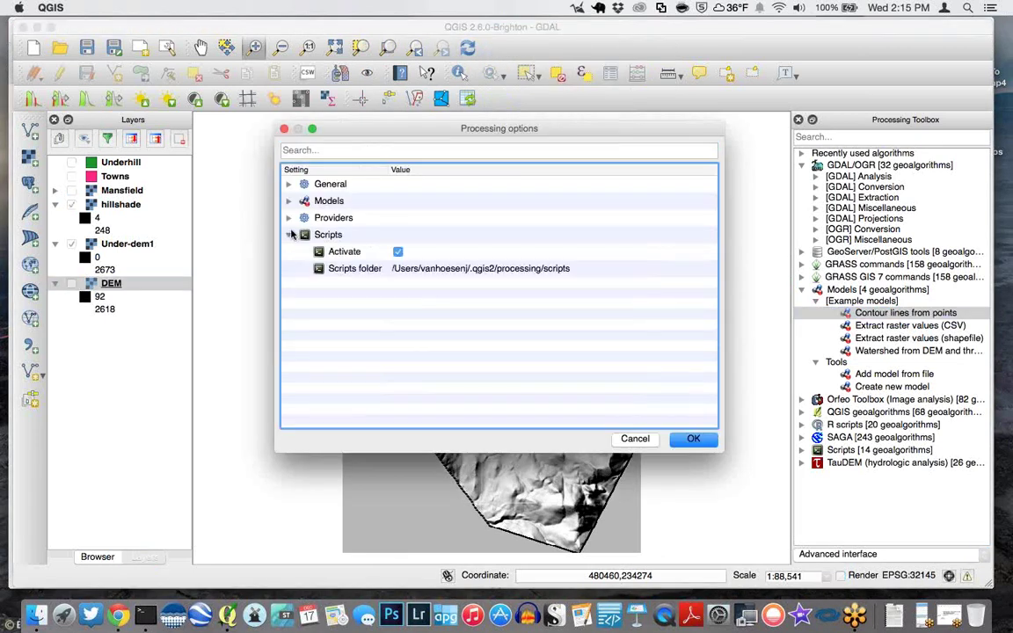
left_click(288, 217)
left_click(303, 403)
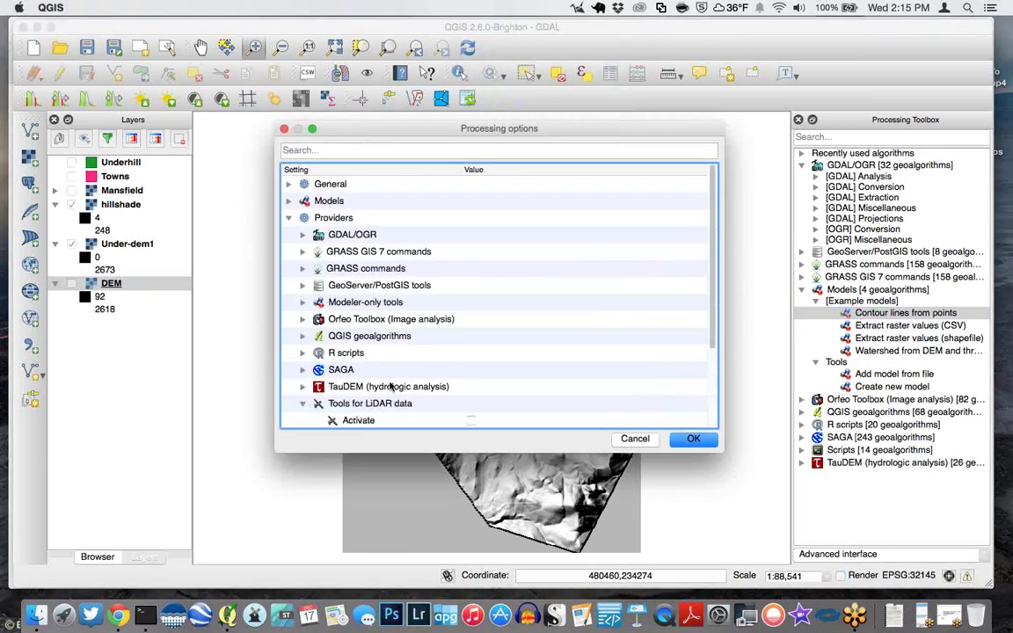
scroll(473, 349, "down", 3)
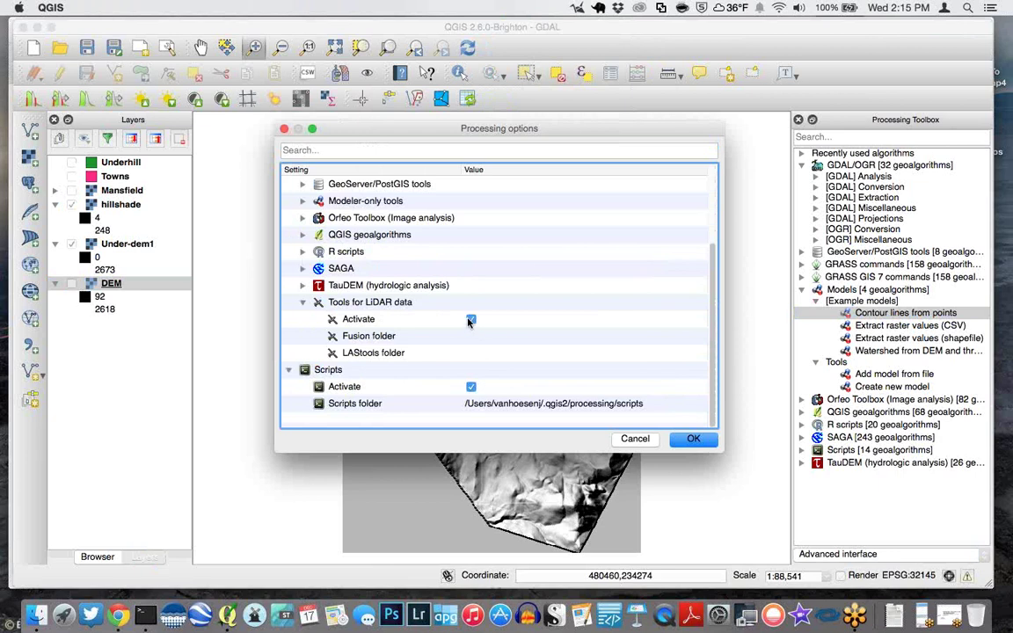
left_click(692, 440)
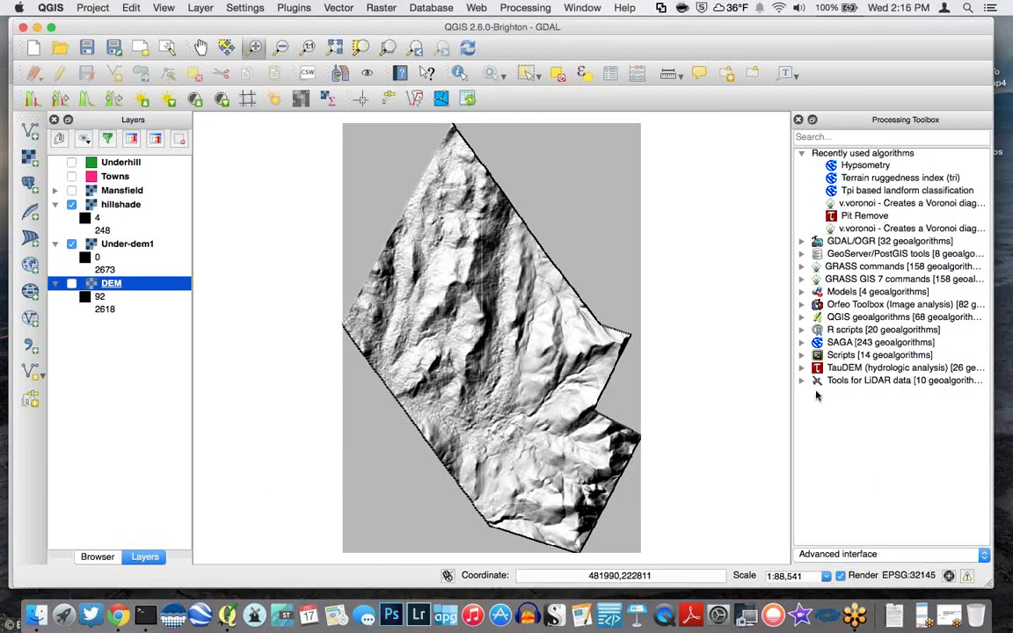
left_click(815, 393)
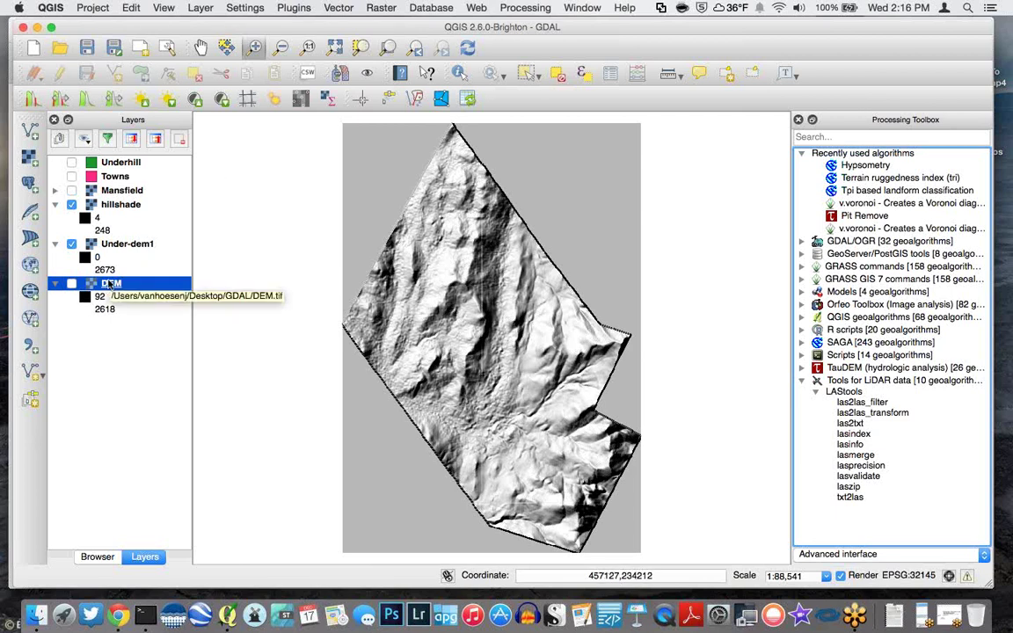
Show the Mansfield layer with its legend expanded, and browse to the Desktop's GDAL folder in Finder
left_click(72, 191)
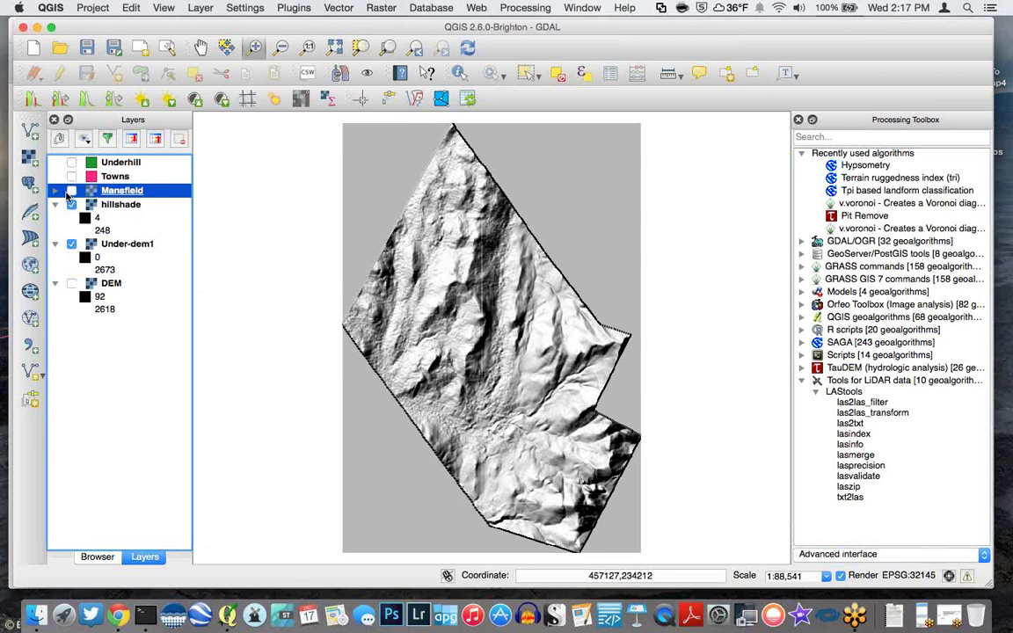
left_click(56, 191)
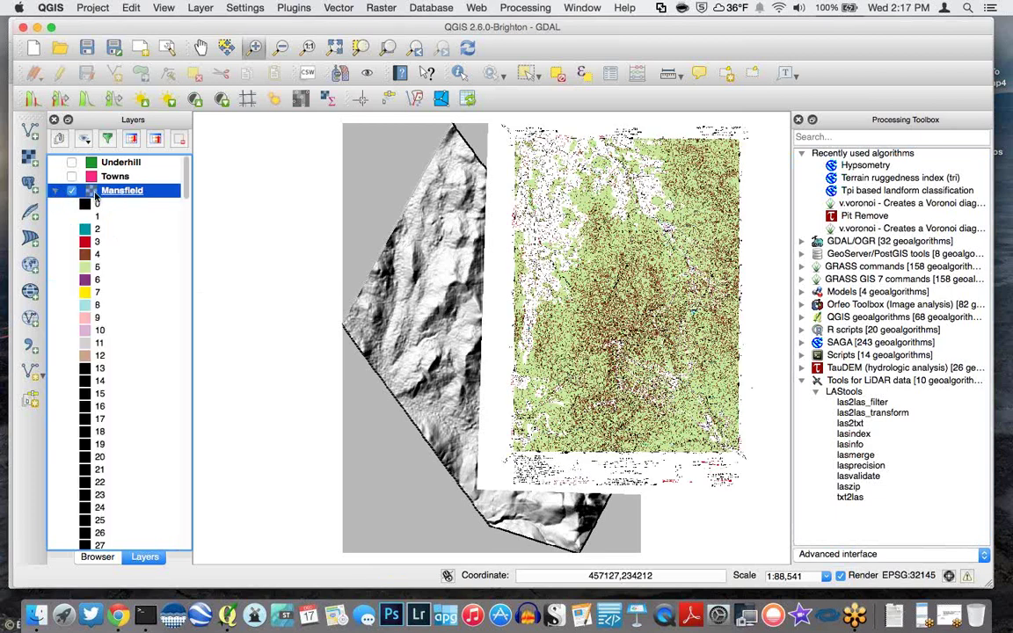
left_click(34, 616)
left_click(280, 240)
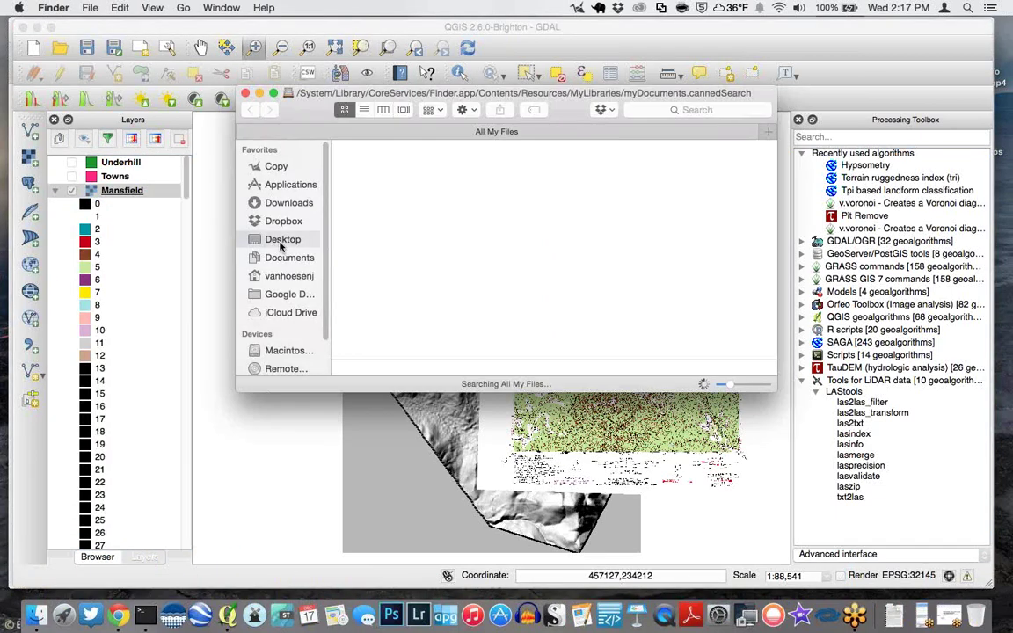
left_click(339, 159)
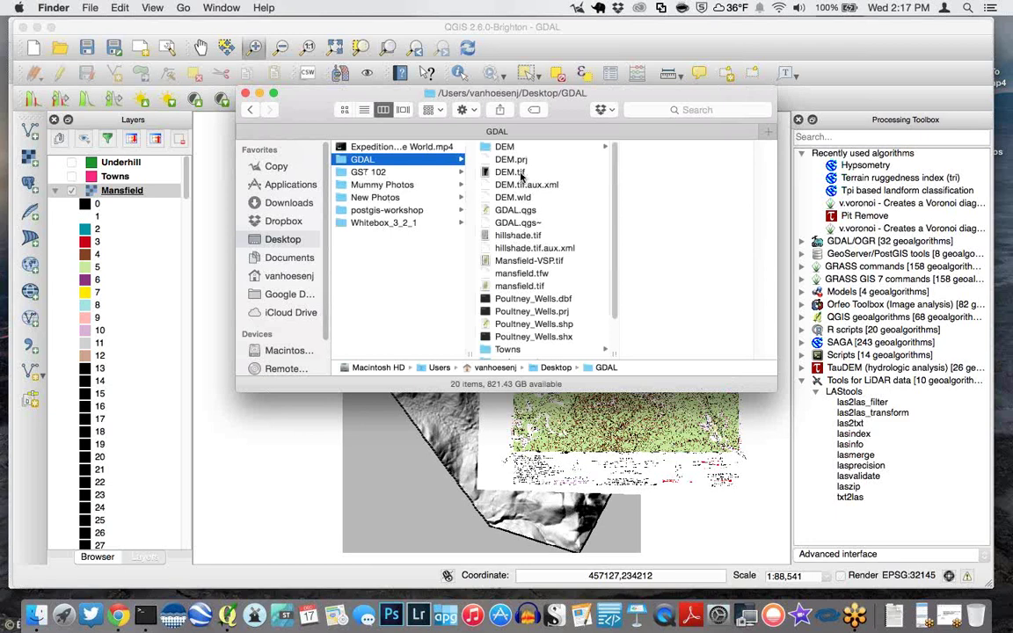
Start saving the Mansfield raster as a GTiff file and create a new folder named Teast inside GDAL for the output
right_click(112, 190)
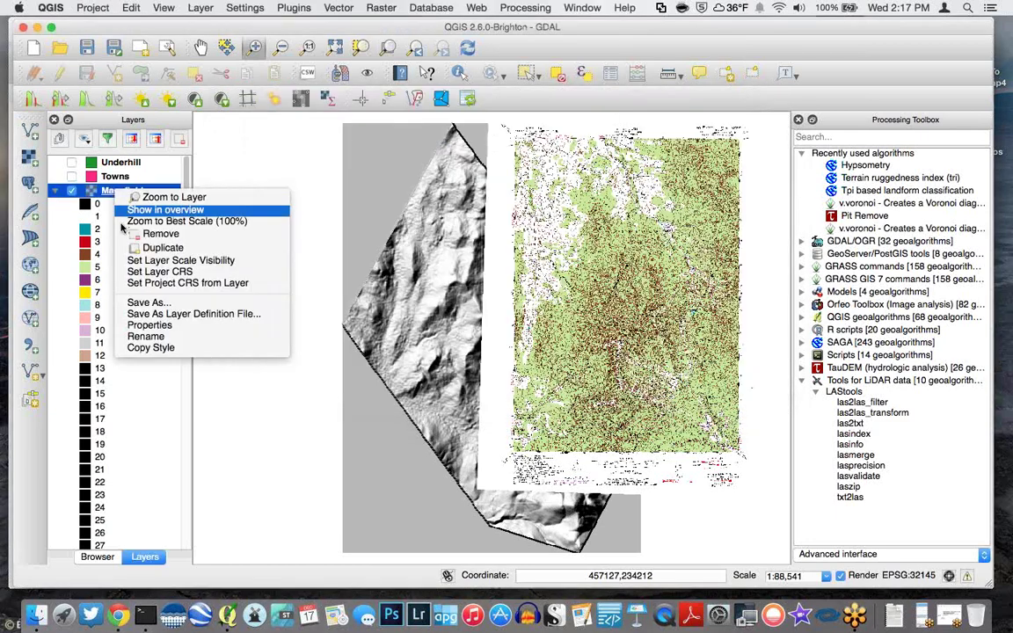
left_click(139, 303)
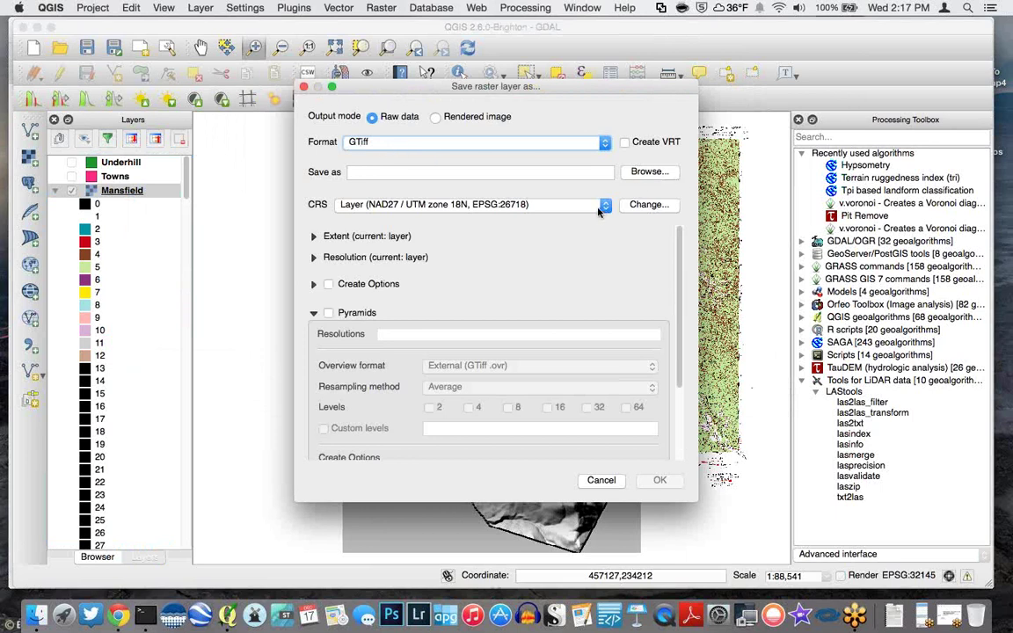
left_click(647, 173)
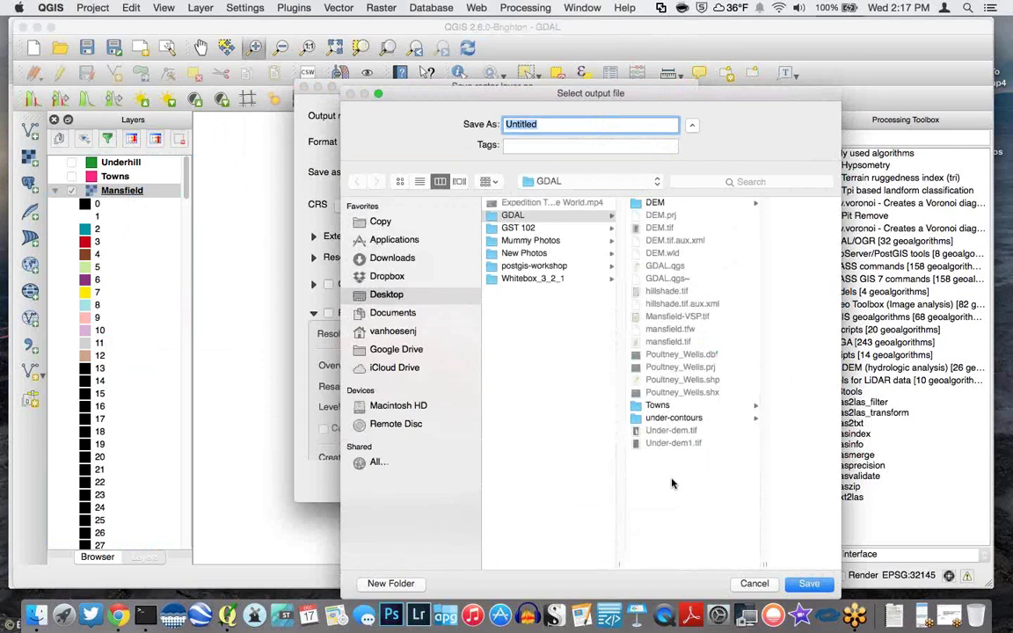
left_click(402, 586)
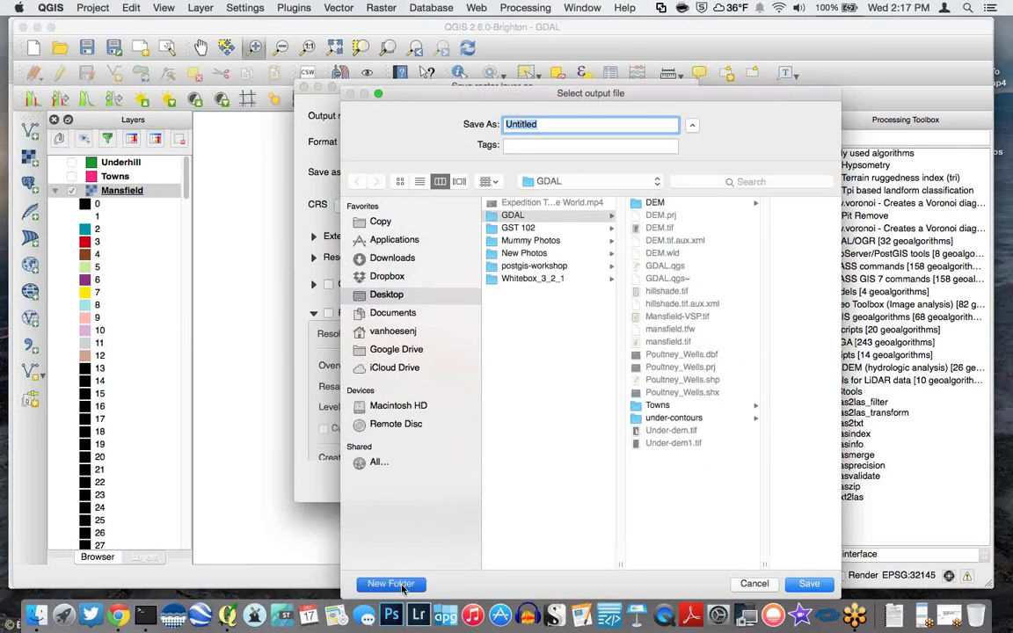
type("Teast")
key("Return")
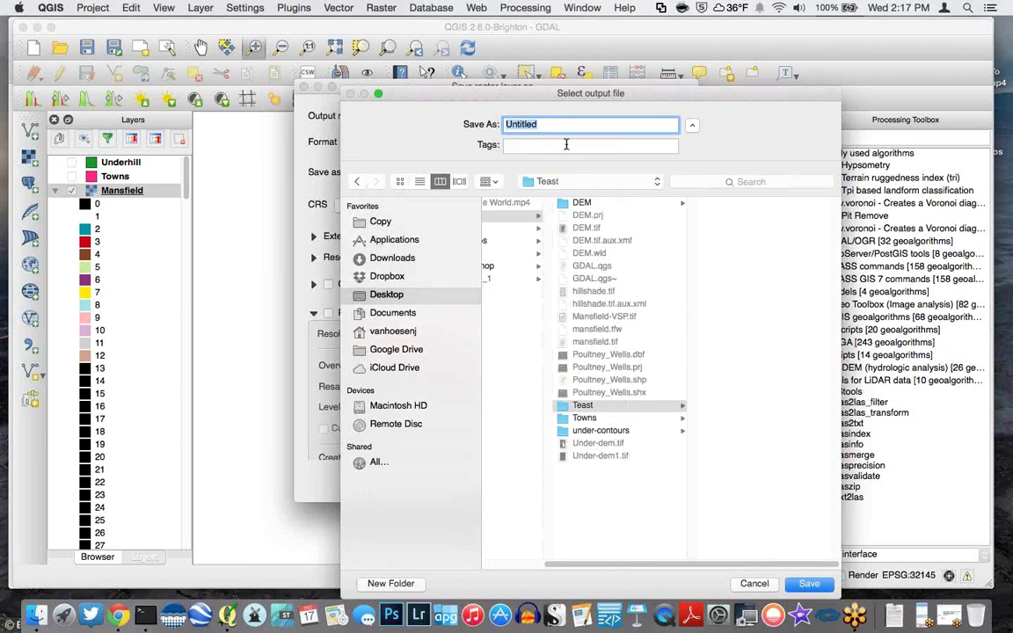
Name the output file DRG and export the raster with the layer's NAD27 / UTM zone 18N CRS
left_click(541, 123)
double_click(541, 123)
type("DRG")
key("Return")
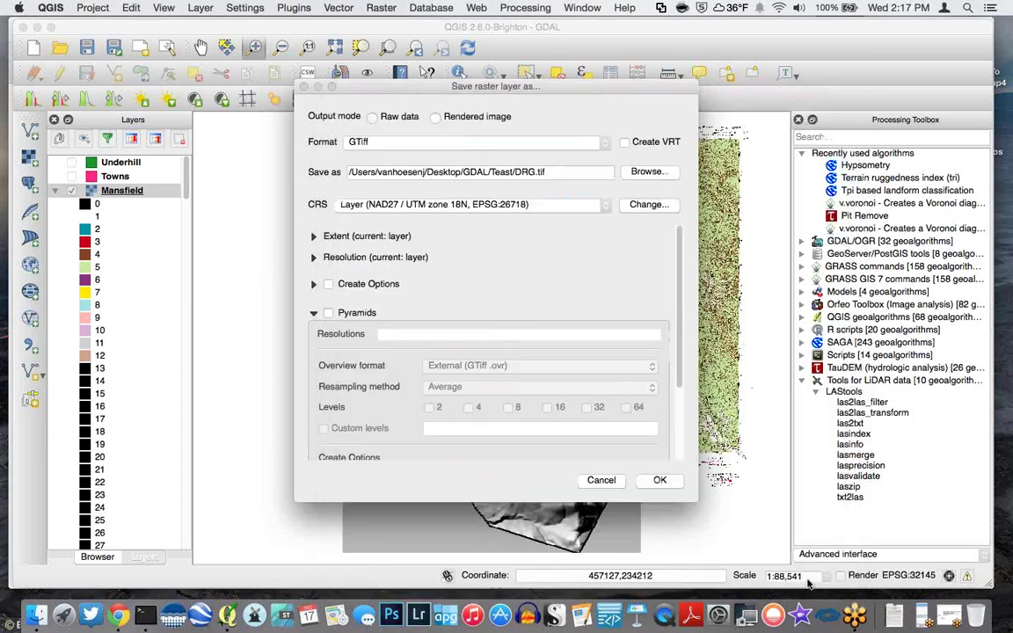
left_click(660, 480)
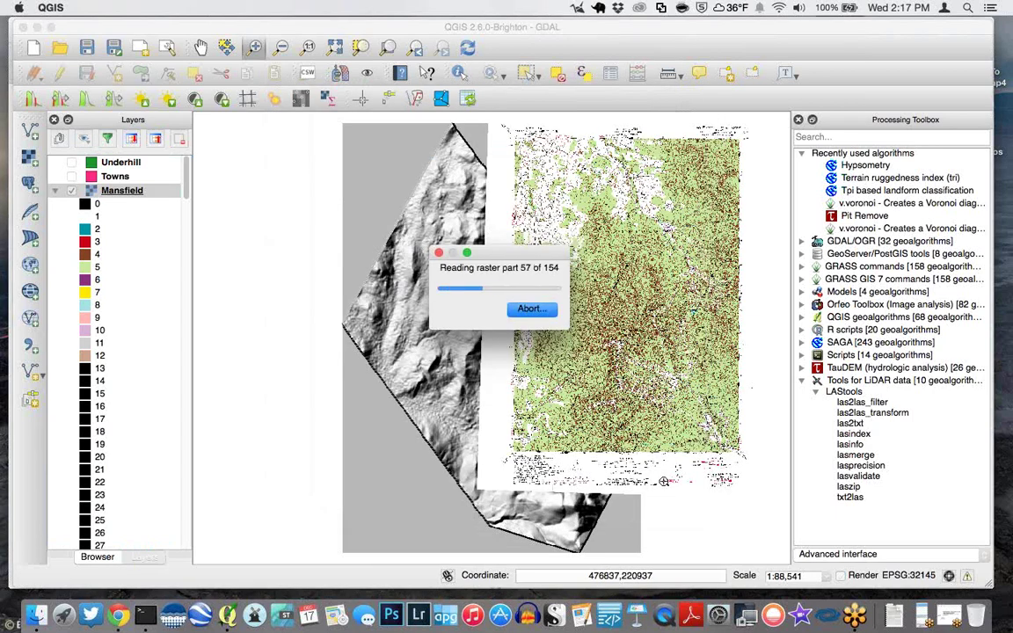
View the contents of the Teast folder in Finder, moving and widening its window
left_click(28, 587)
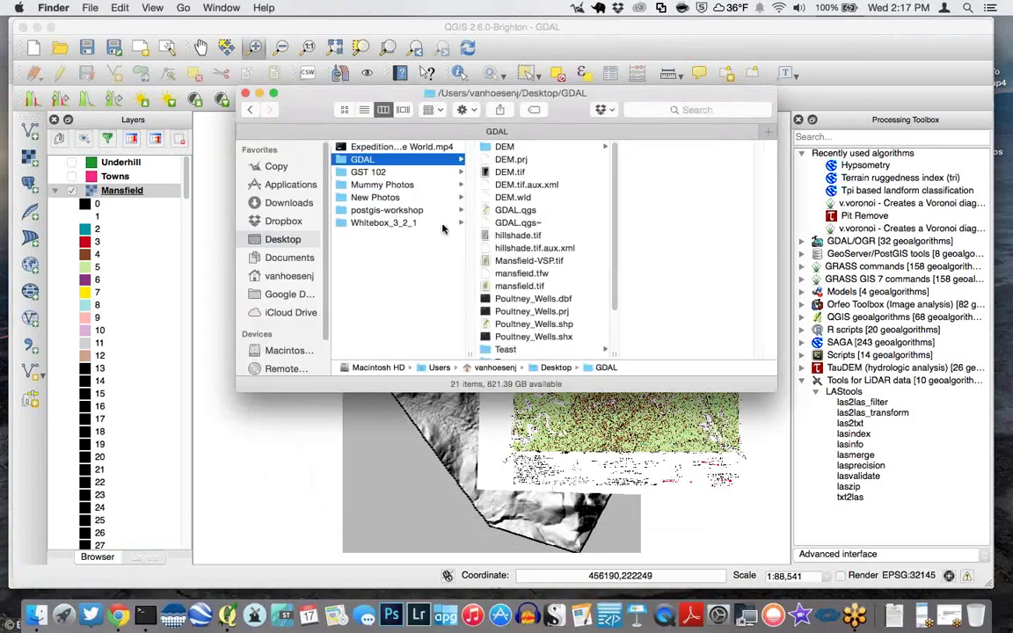
left_click(506, 349)
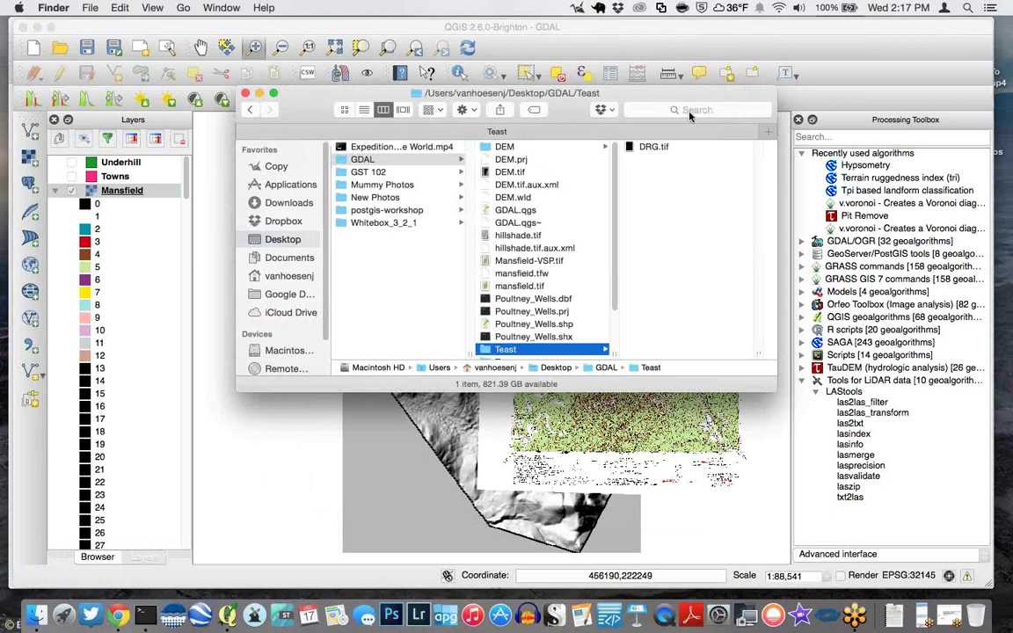
left_click_drag(620, 100, 619, 146)
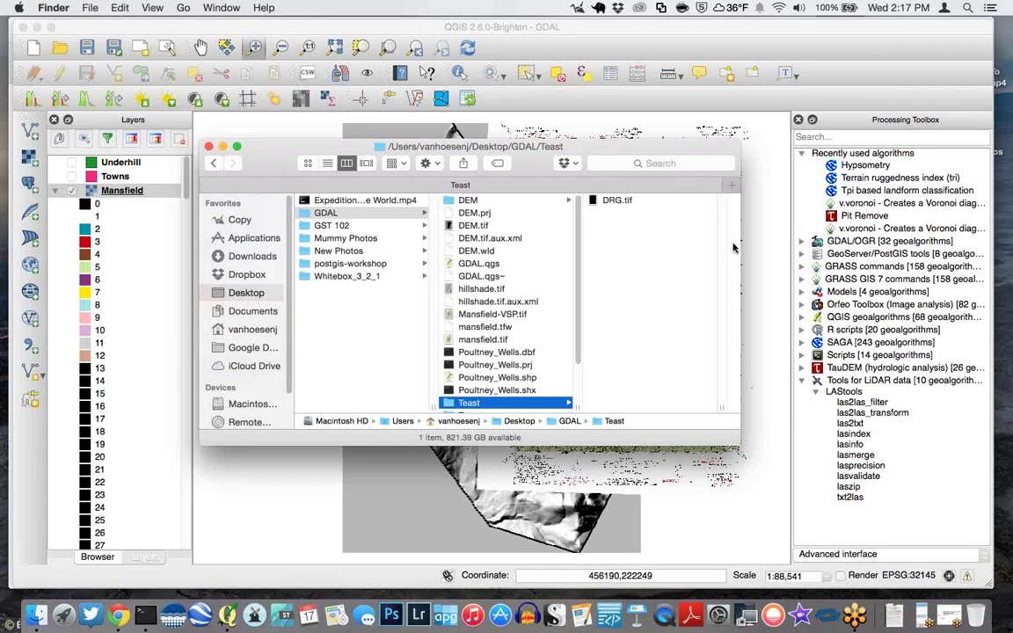
left_click_drag(737, 248, 843, 249)
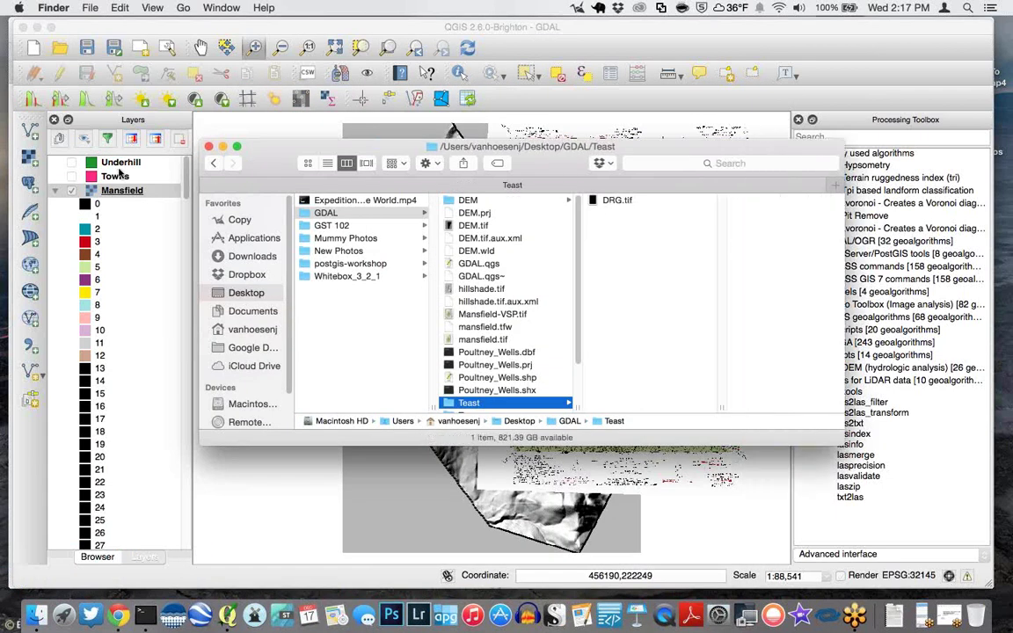
Review the Mansfield layer's raster export settings and close the dialog without saving
right_click(121, 192)
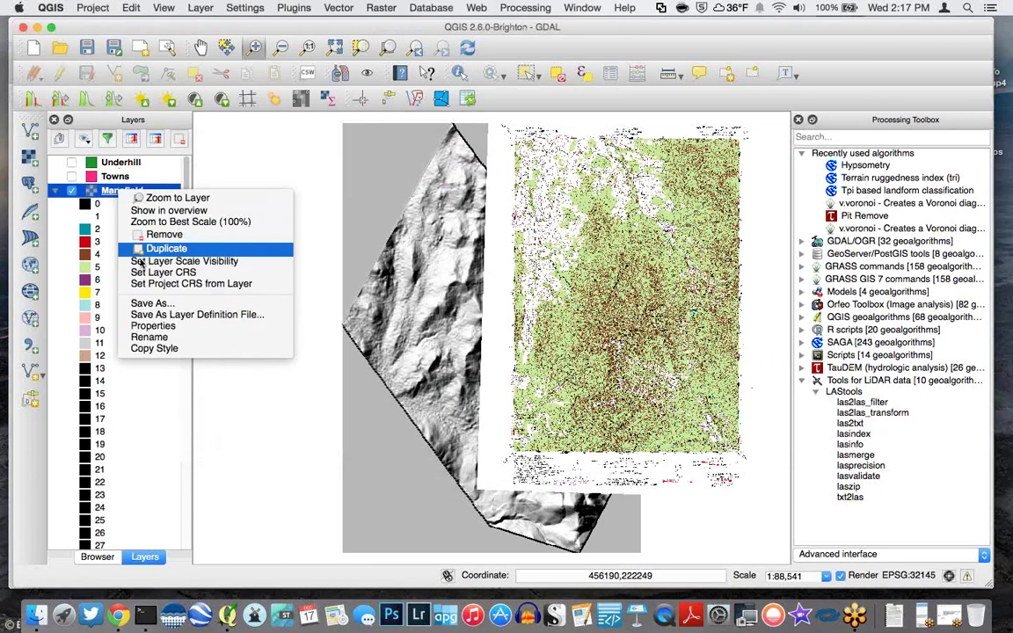
left_click(147, 303)
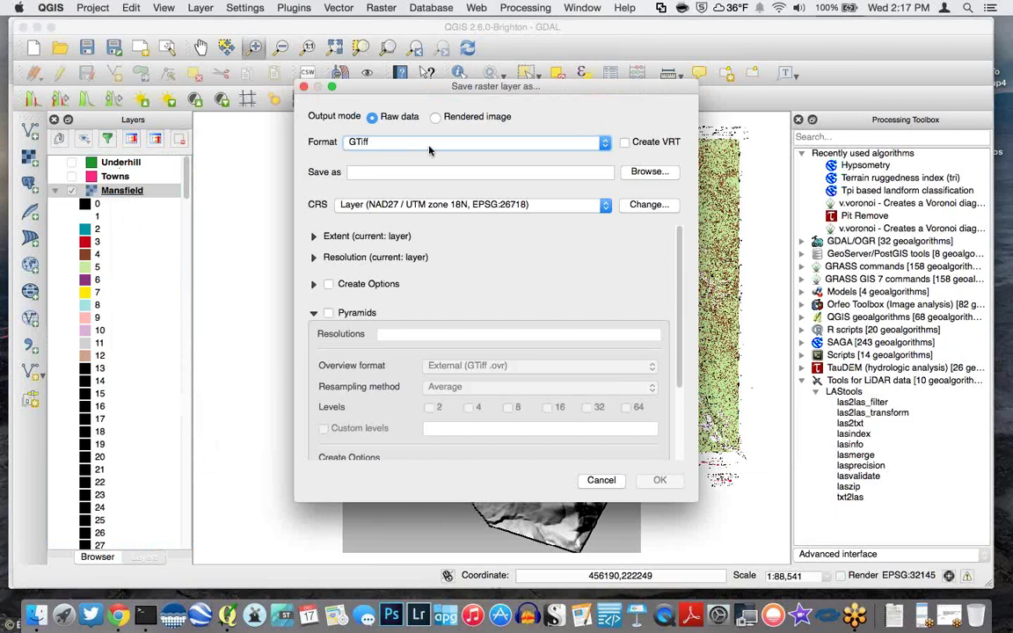
left_click(381, 8)
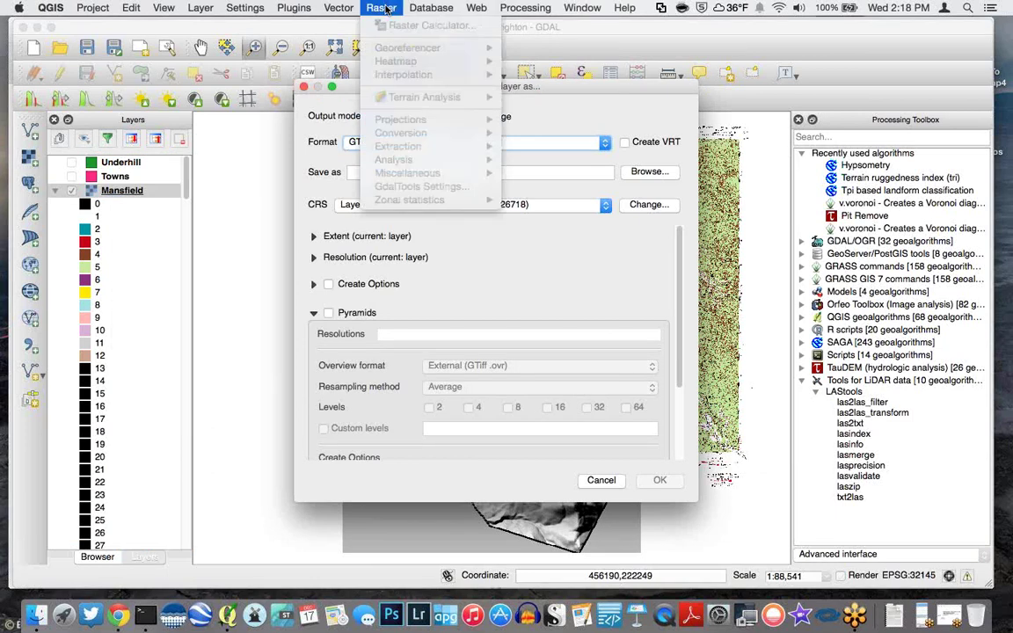
left_click(602, 480)
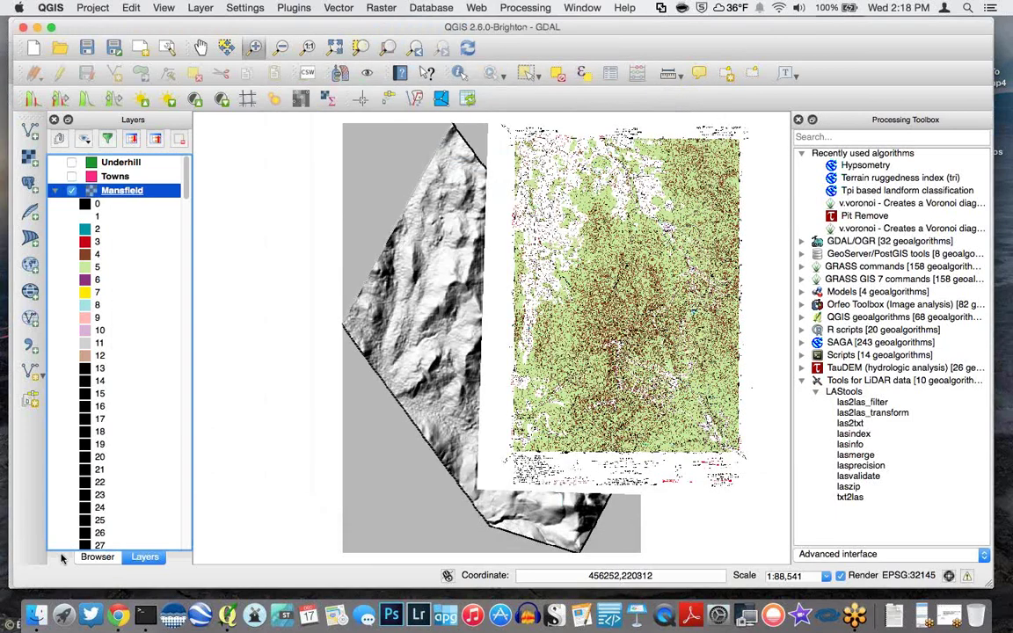
Bring up the Teast folder in Finder, close it, and collapse and hide the Mansfield layer in QGIS
left_click(36, 615)
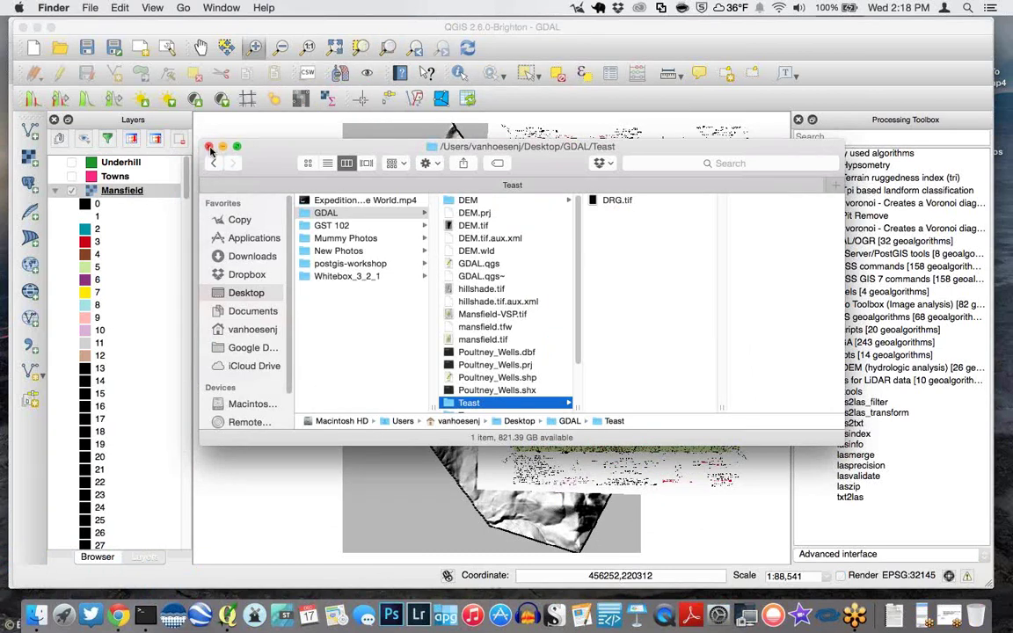
key("super+w")
left_click(56, 190)
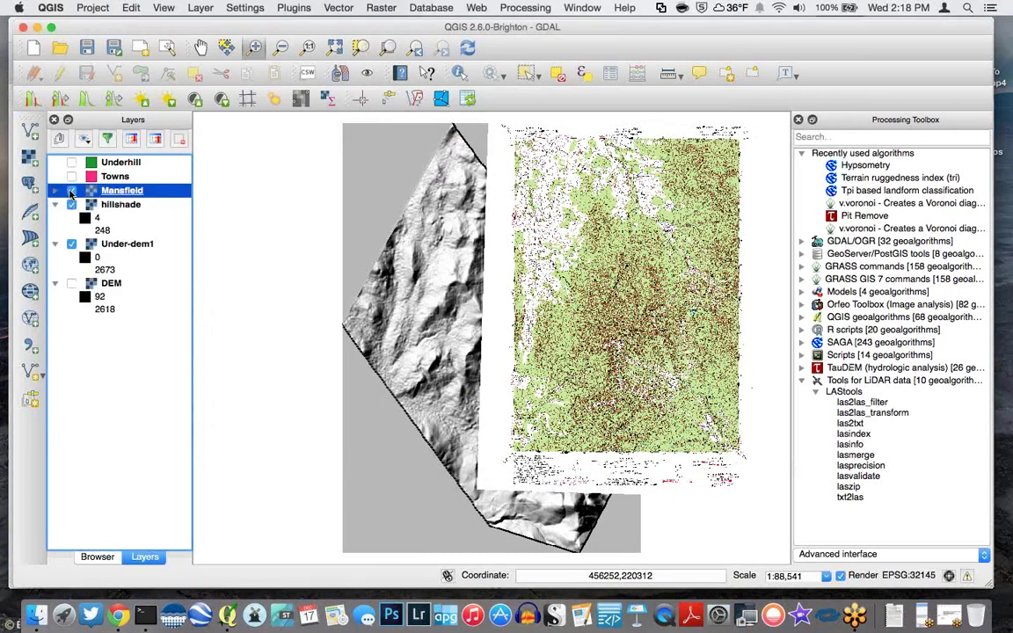
left_click(71, 191)
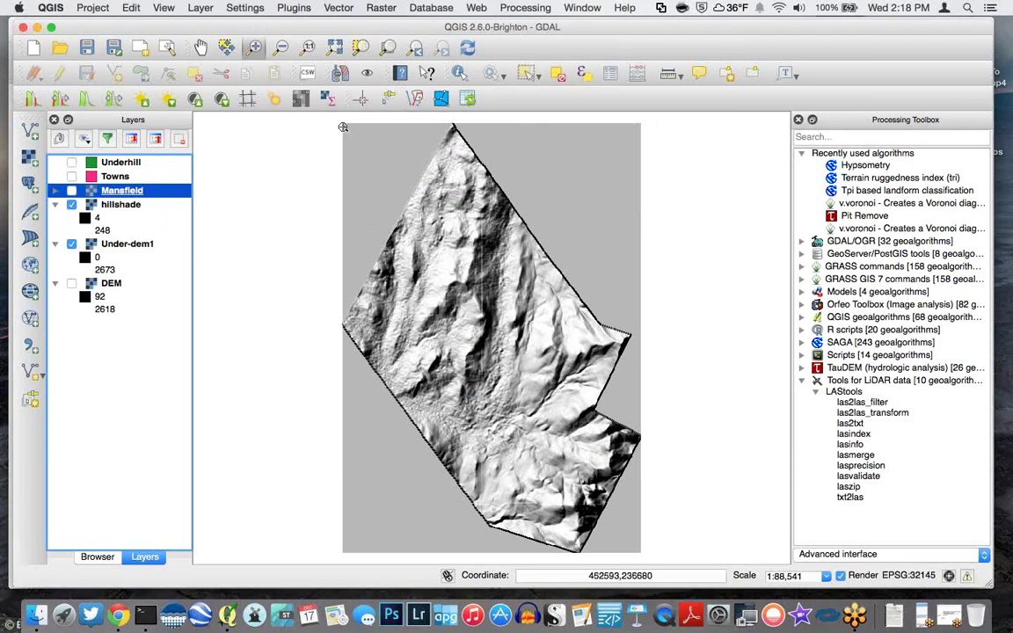
Switch to Terminal and try running the gdal command
left_click(151, 585)
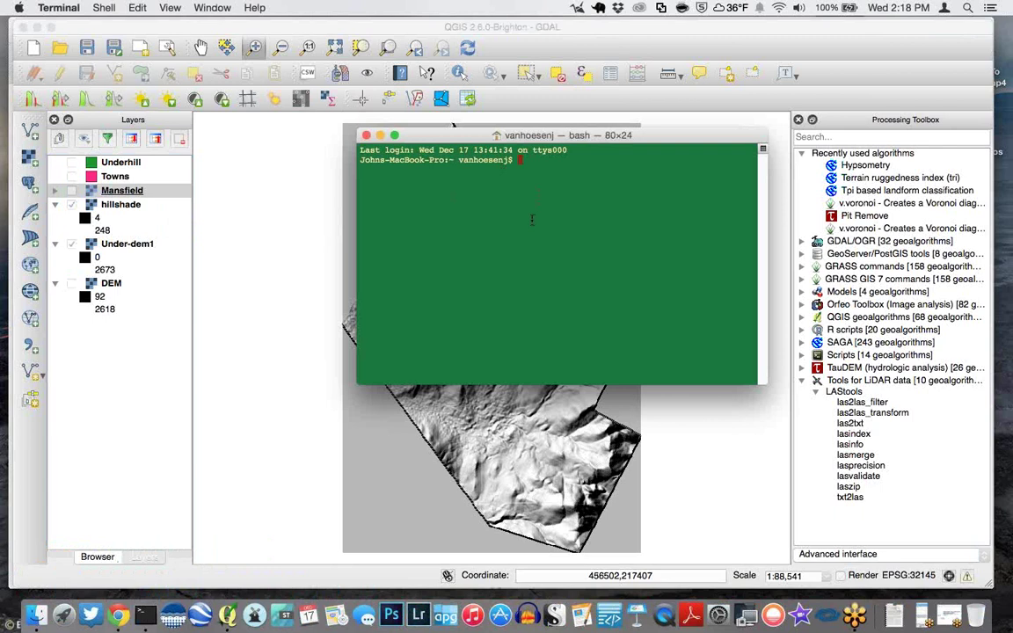
type("gdal")
key("Return")
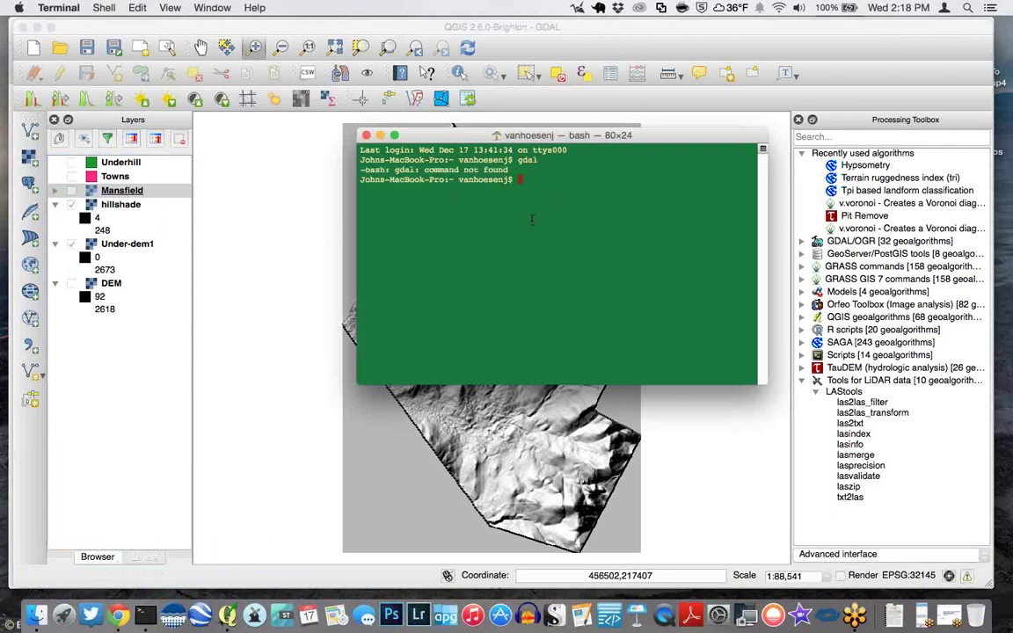
Change to the desktop/gdal directory and list its files
type("cd desktop/gdal")
key("Return")
type("ls")
key("Return")
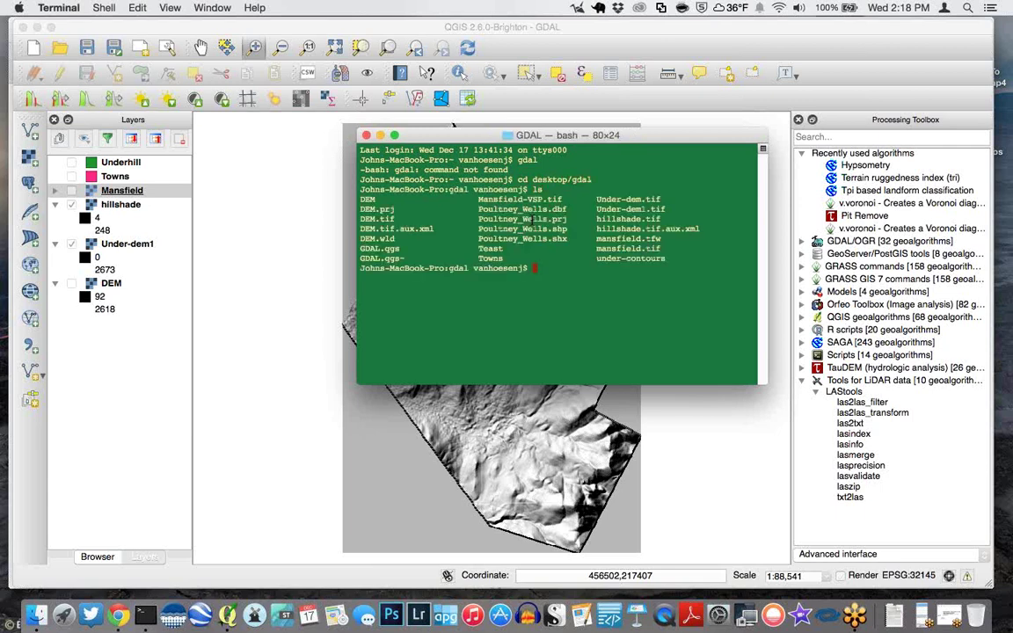
Run gdalinfo on DEM.tif, read the raster's information, and put the Terminal away
type("gdalinfo DEM.tif")
key("Return")
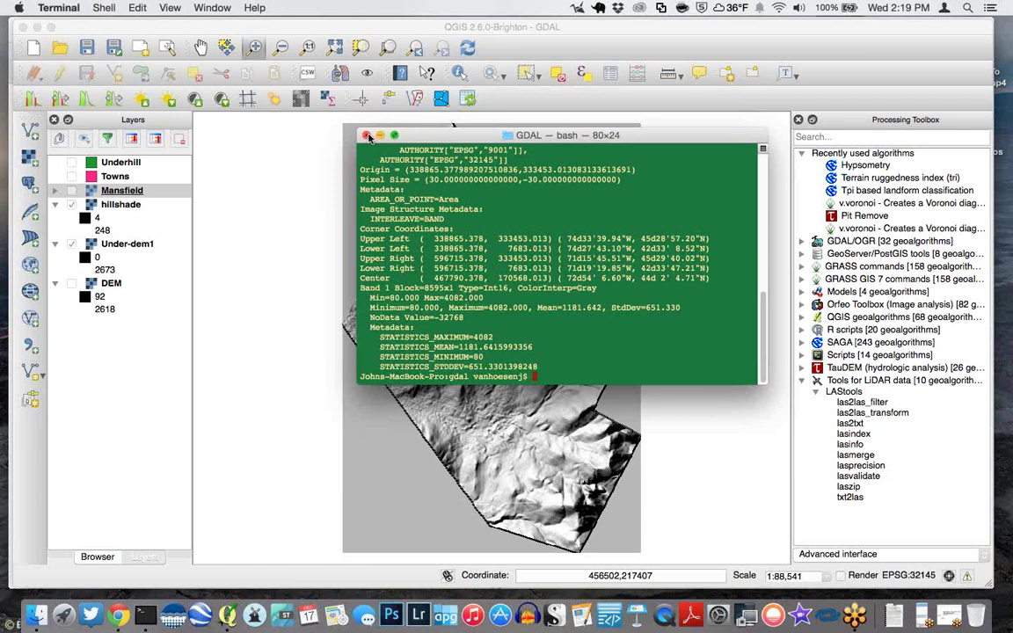
left_click(65, 7)
left_click(67, 155)
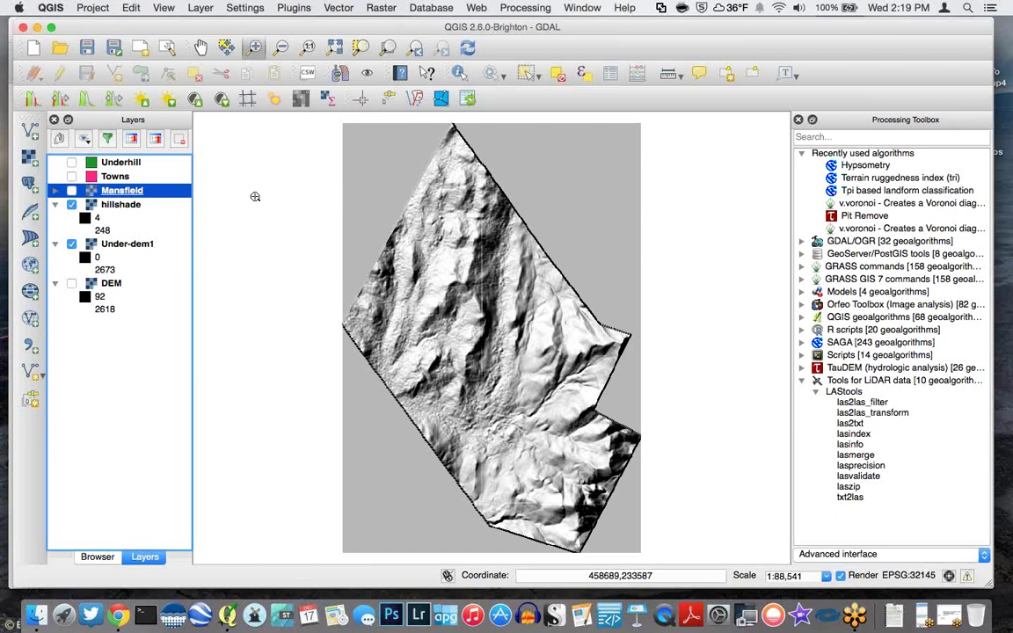
Switch to Chrome and find the GDAL plugin mention for ESRI users in the tutorial README's introduction
left_click(123, 611)
scroll(362, 279, "down", 1)
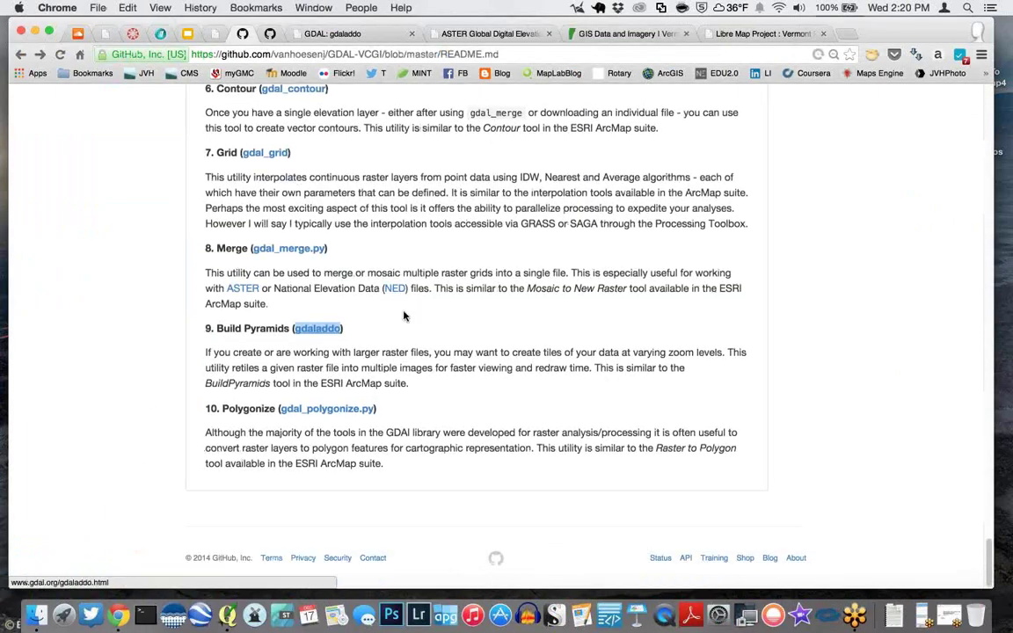
scroll(363, 278, "up", 10)
scroll(404, 318, "up", 15)
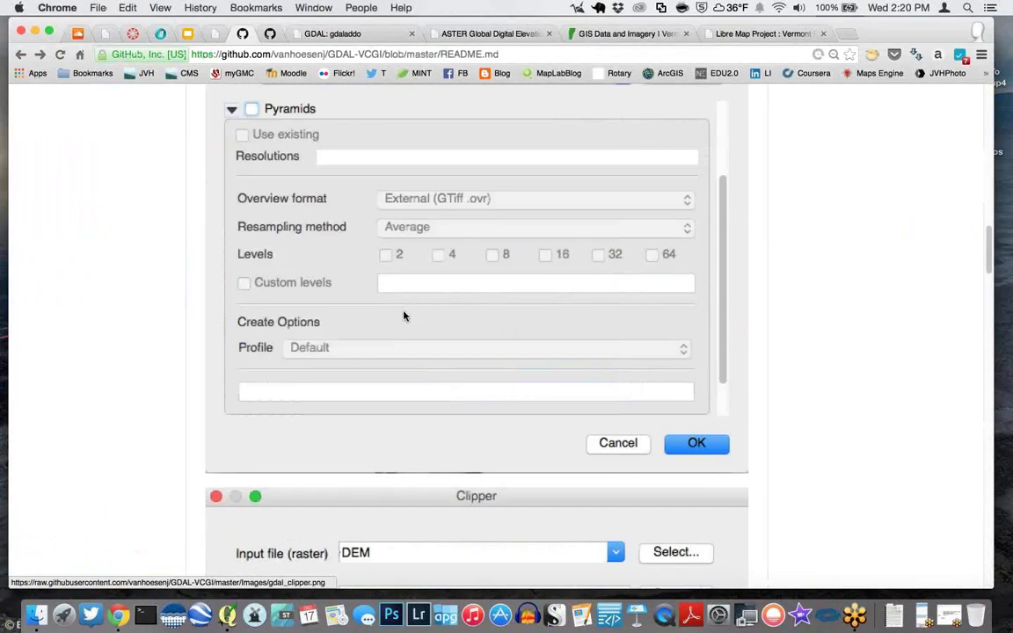
scroll(405, 318, "up", 1)
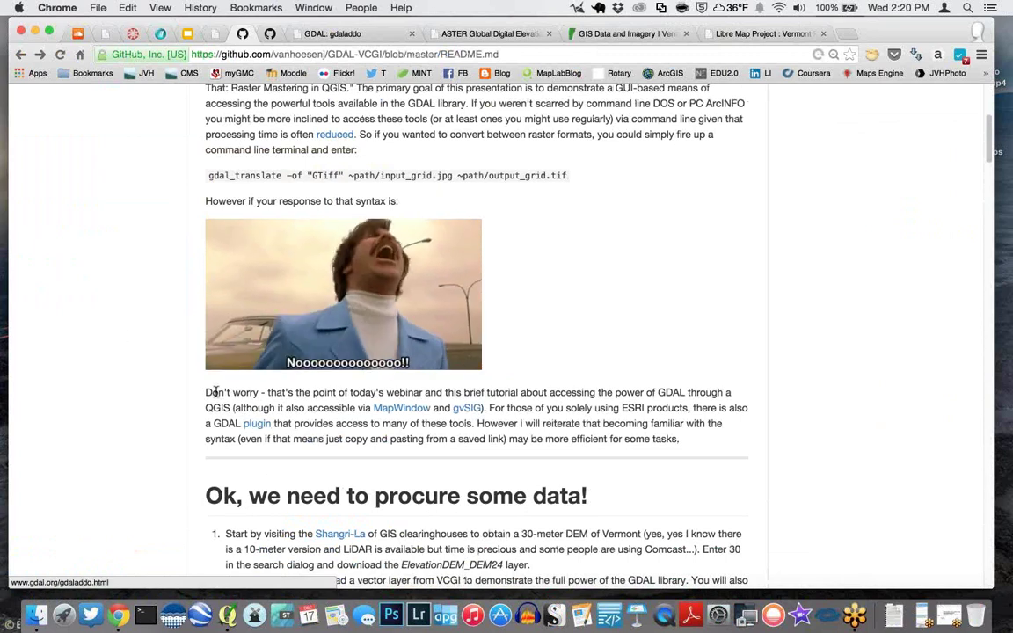
Open the README's GDAL plugin link in a new tab, look through the arcgis-ogr repository page, and return to the README
right_click(256, 431)
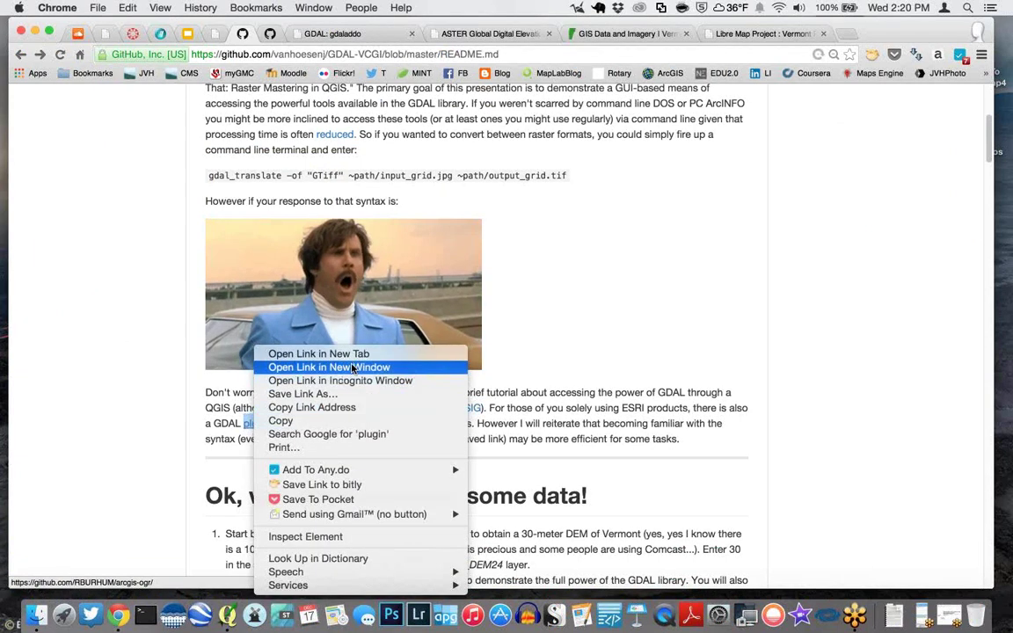
left_click(540, 164)
left_click(471, 34)
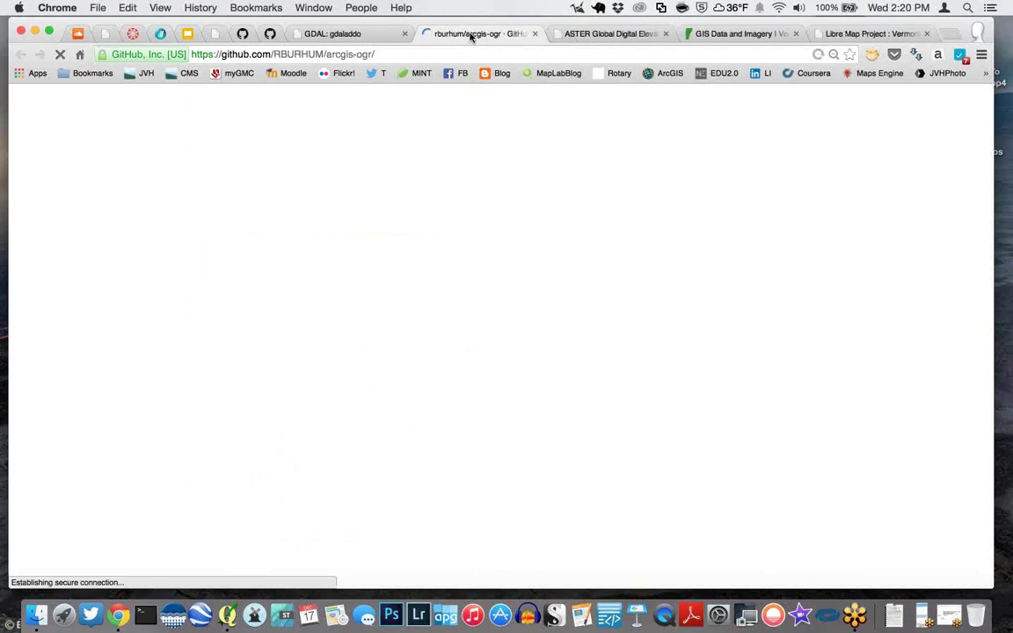
scroll(97, 266, "down", 5)
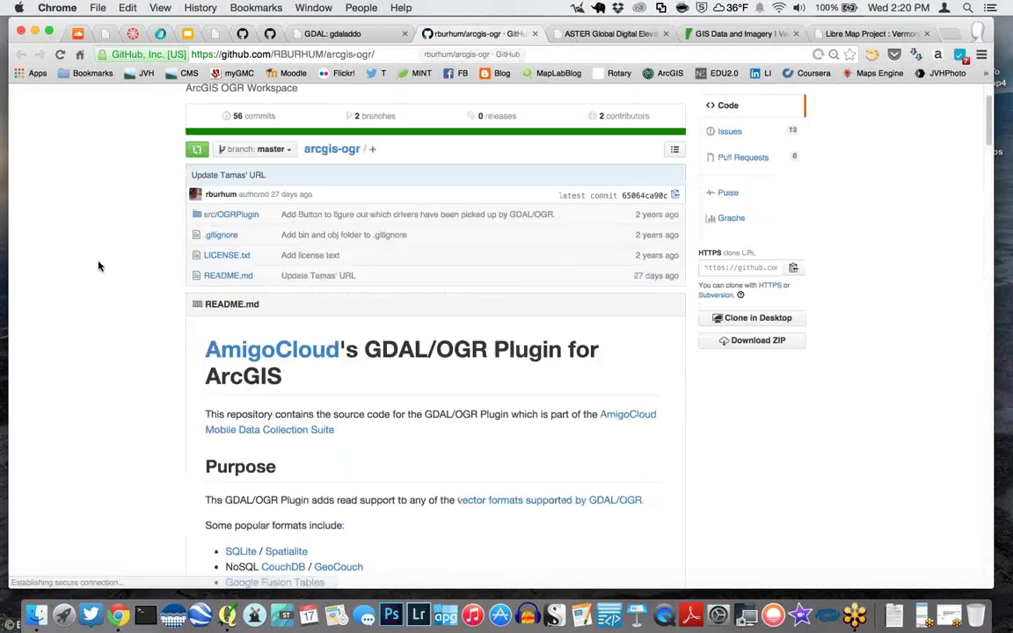
scroll(97, 266, "down", 8)
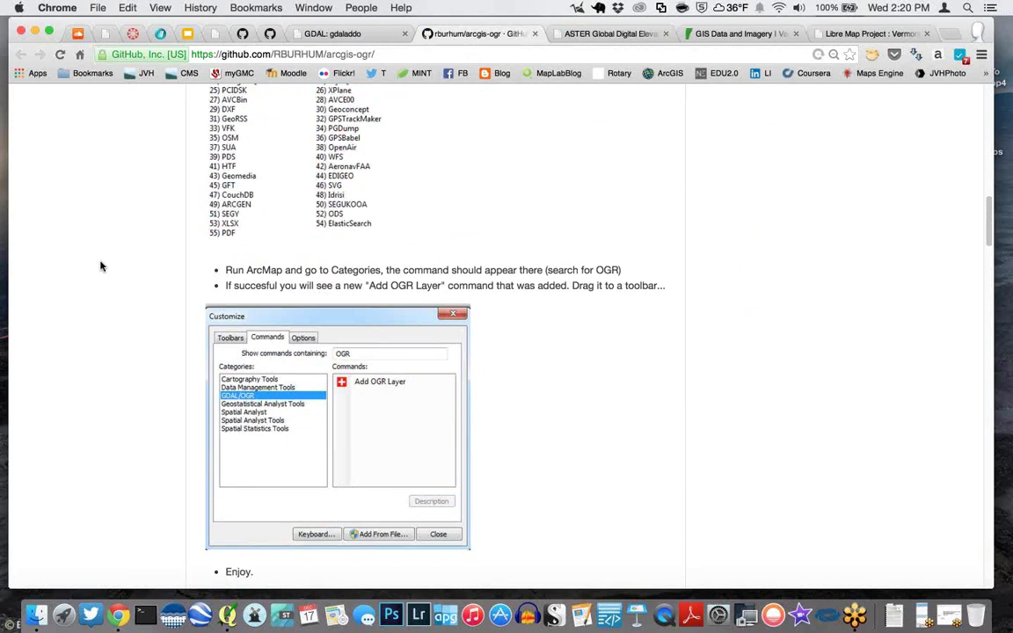
left_click(337, 36)
left_click(240, 33)
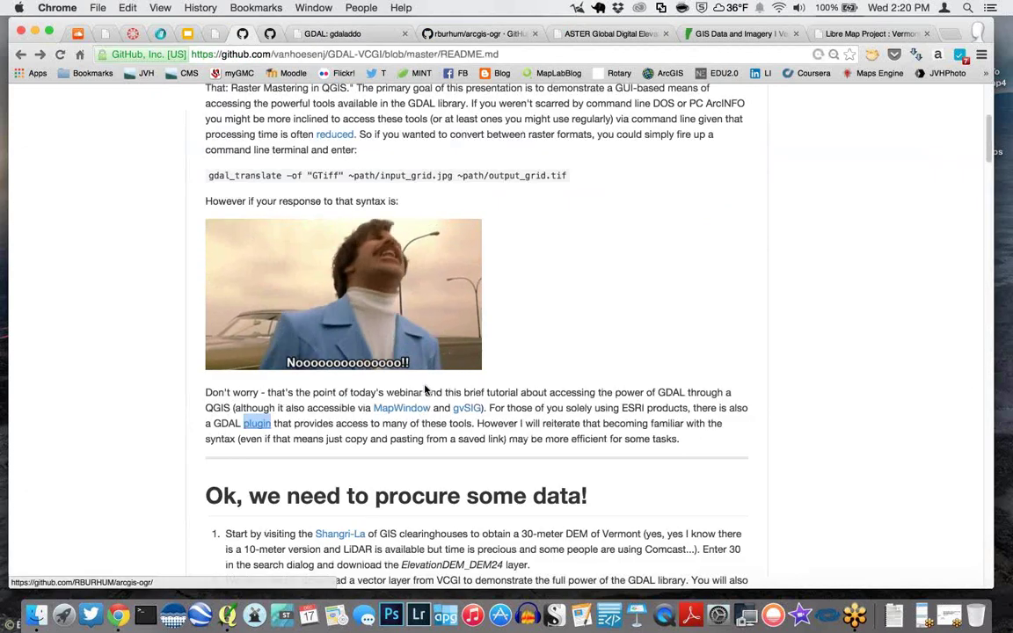
Minimize the Chrome window to return to QGIS, and undock and re-dock the Processing Toolbox
left_click(36, 32)
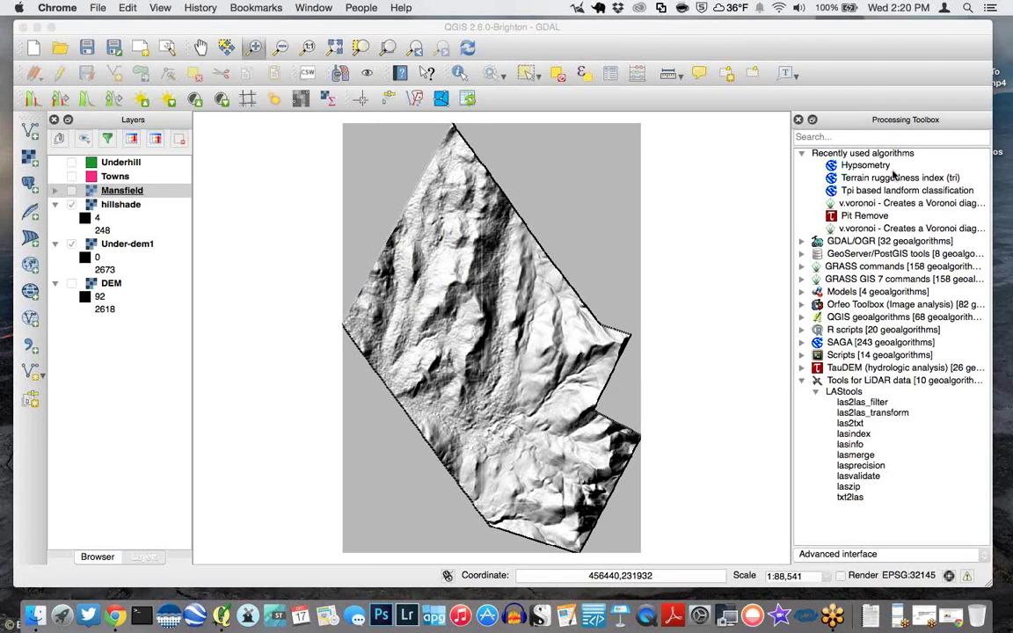
left_click(901, 121)
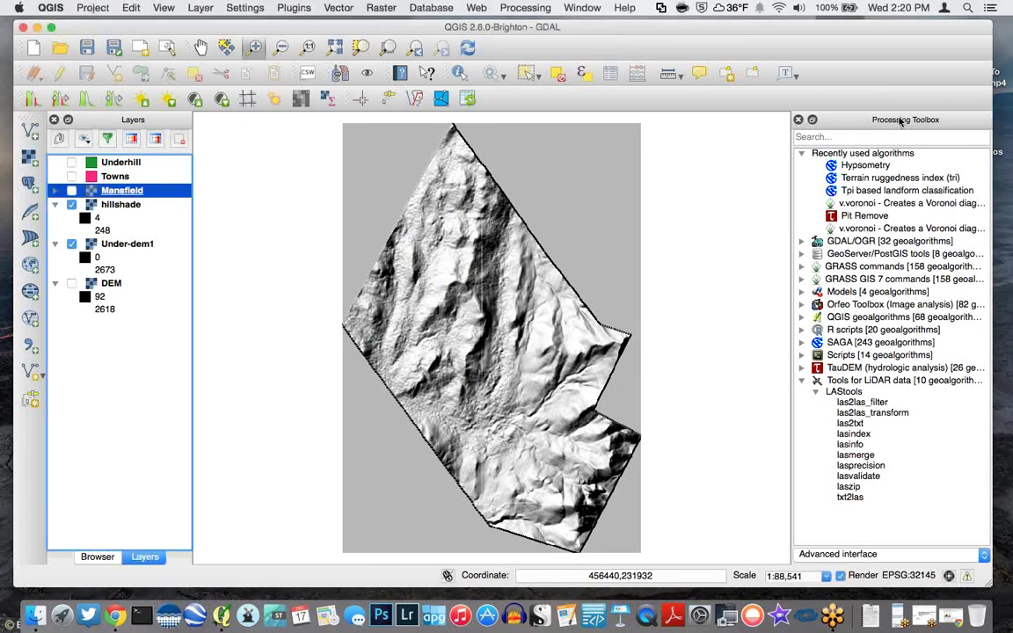
double_click(901, 121)
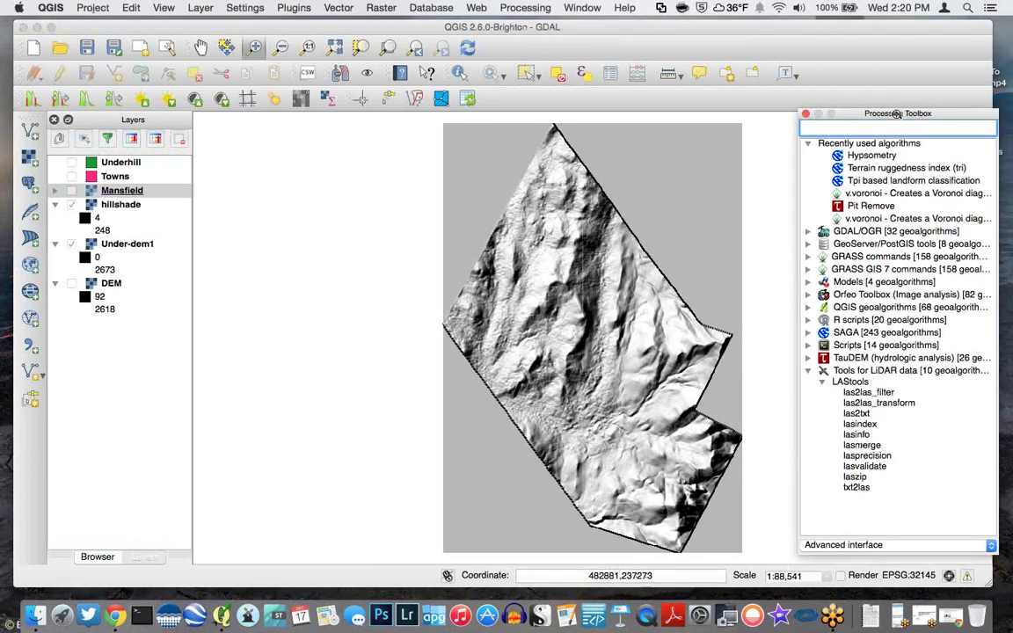
left_click(810, 115)
double_click(886, 121)
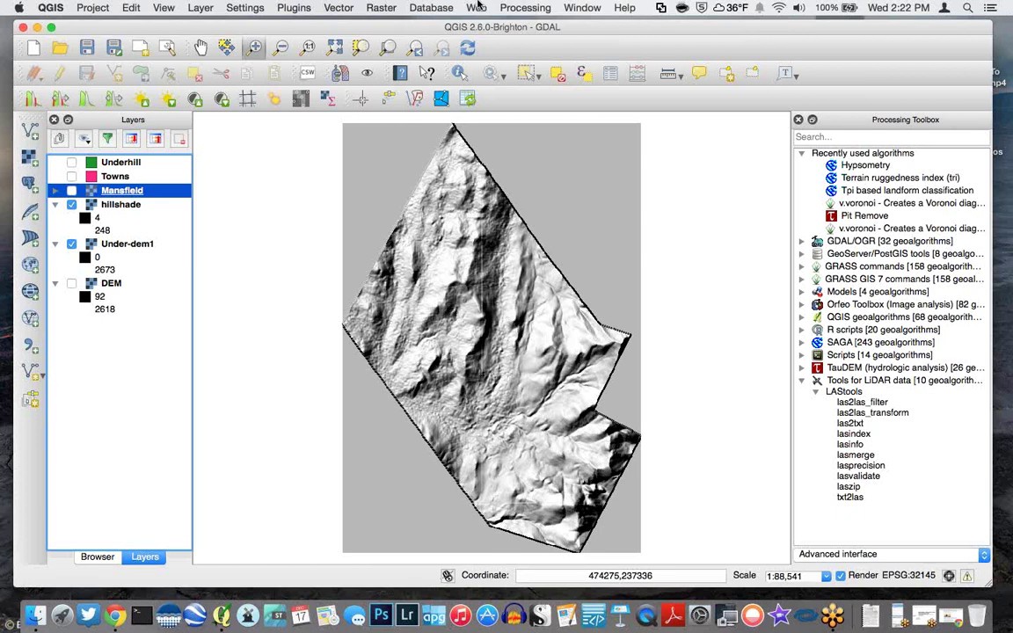
Open the Polygonize (Raster to Vector) tool for the Mansfield raster, examine its gdal_polygonize.py command line, and close it without running
left_click(392, 8)
mouse_move(416, 162)
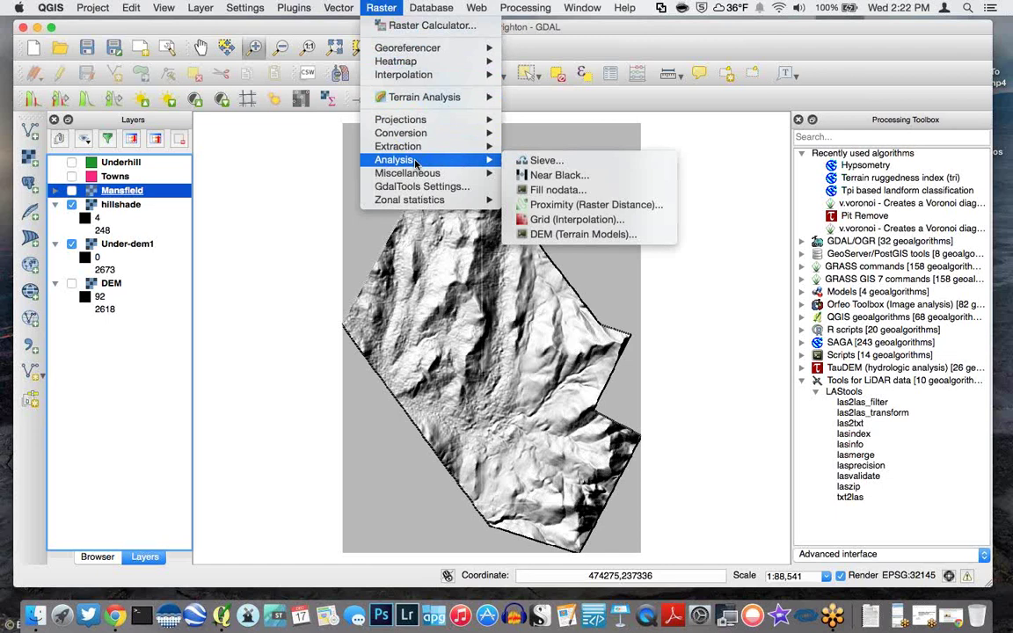
mouse_move(434, 142)
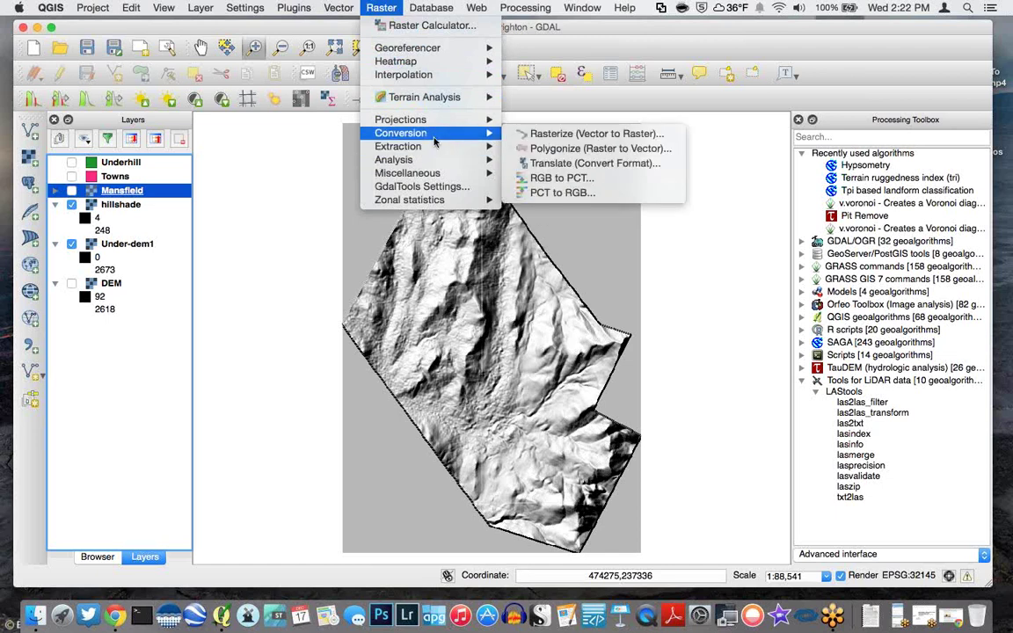
left_click(666, 152)
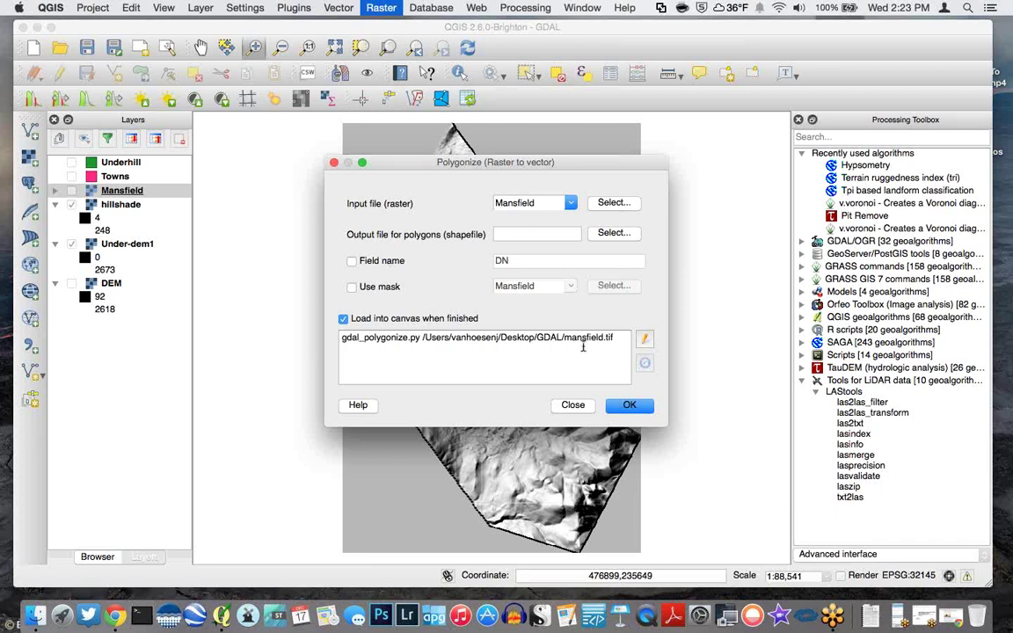
left_click_drag(614, 339, 308, 303)
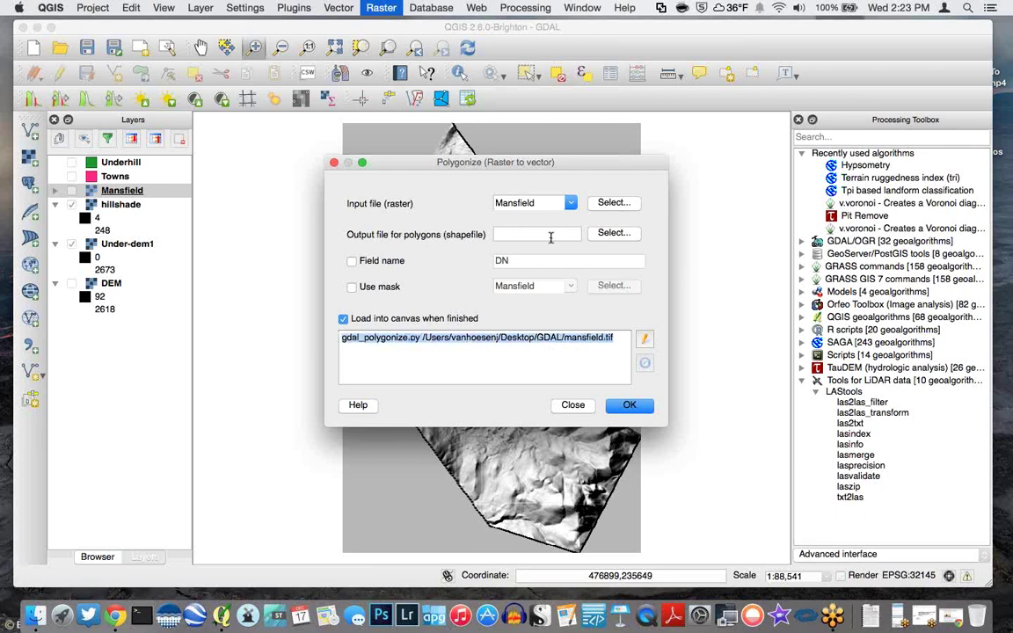
left_click_drag(613, 339, 339, 340)
left_click(573, 404)
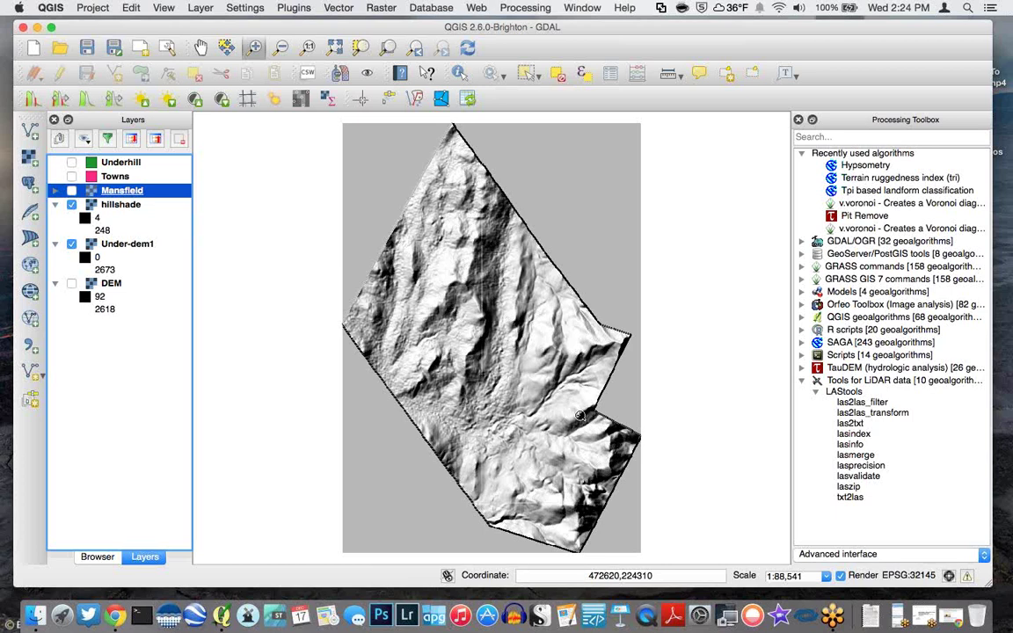
left_click(903, 607)
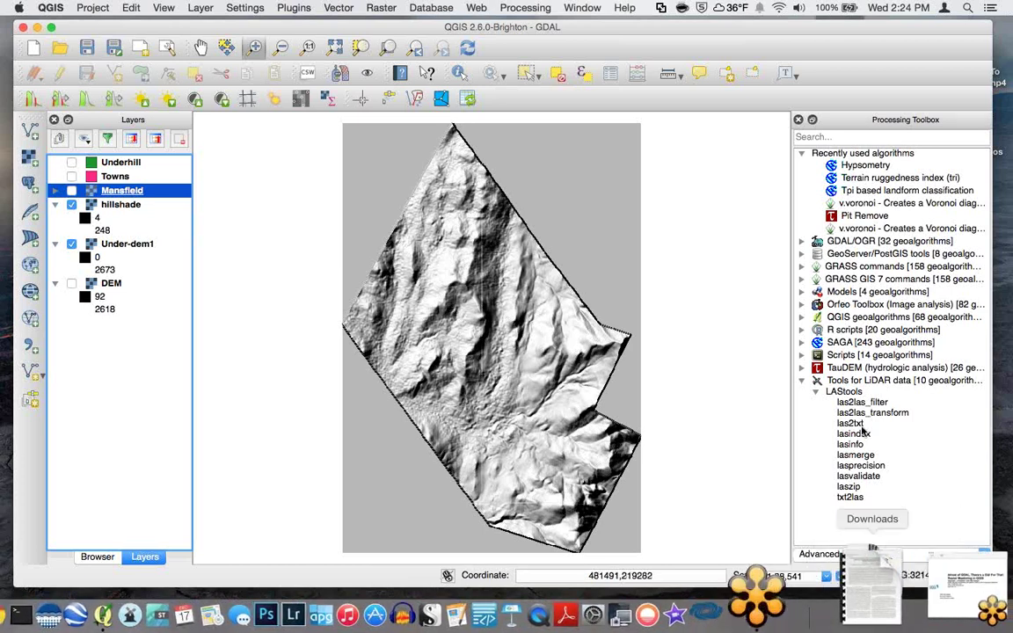